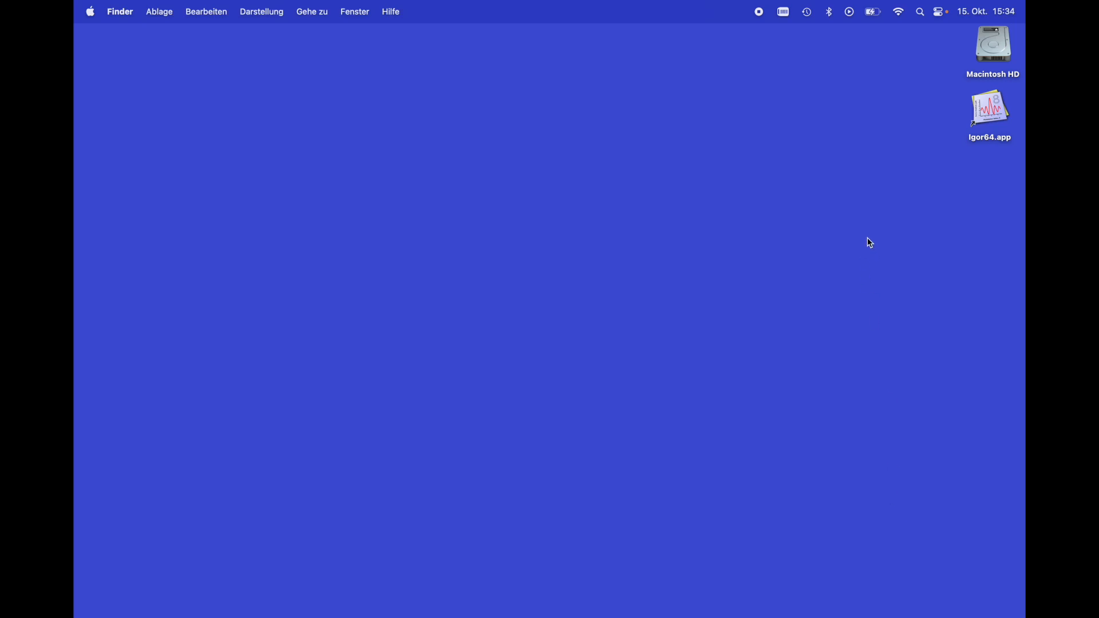
- Launch Igor64 from the desktop and bring the Data Browser window to the front
click(978, 124)
double_click(979, 125)
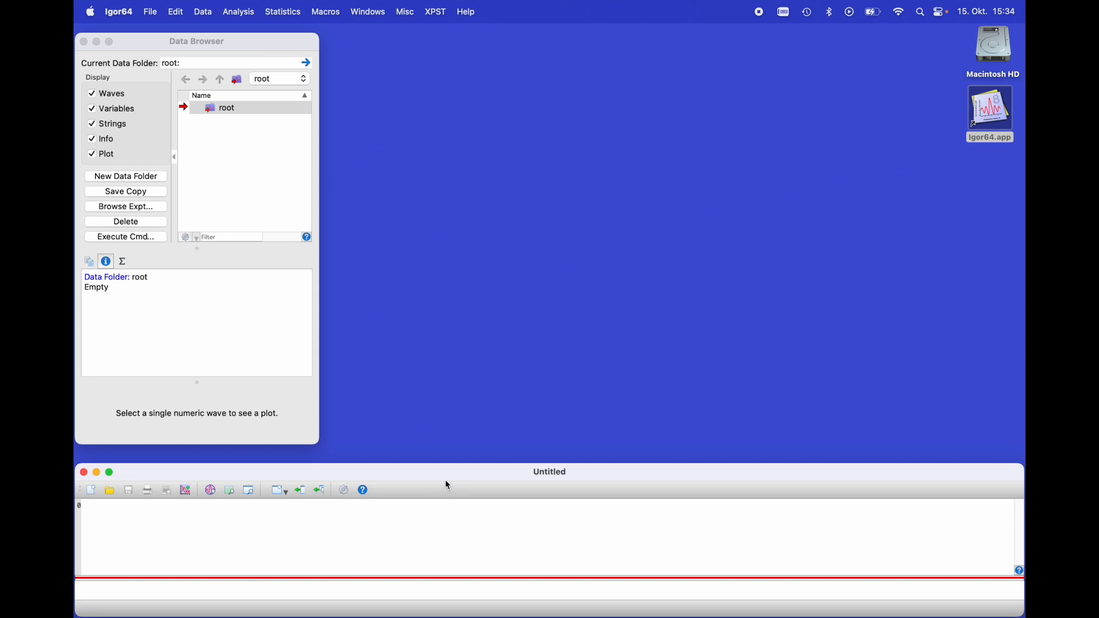
click(242, 41)
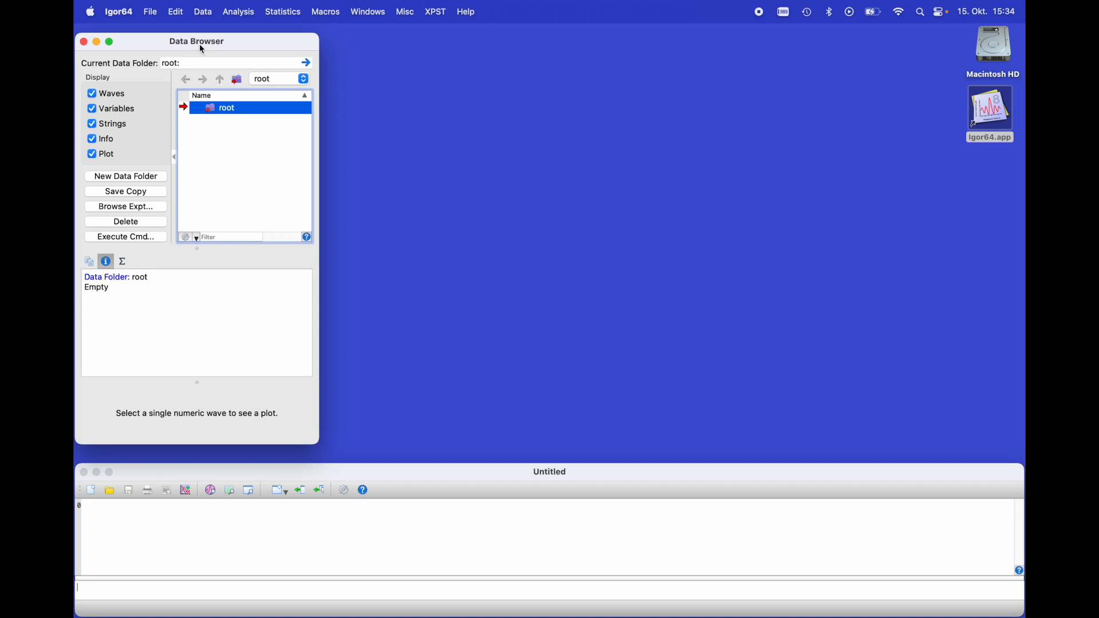
- Close the Data Browser and the command window, and reopen both
click(82, 42)
click(83, 472)
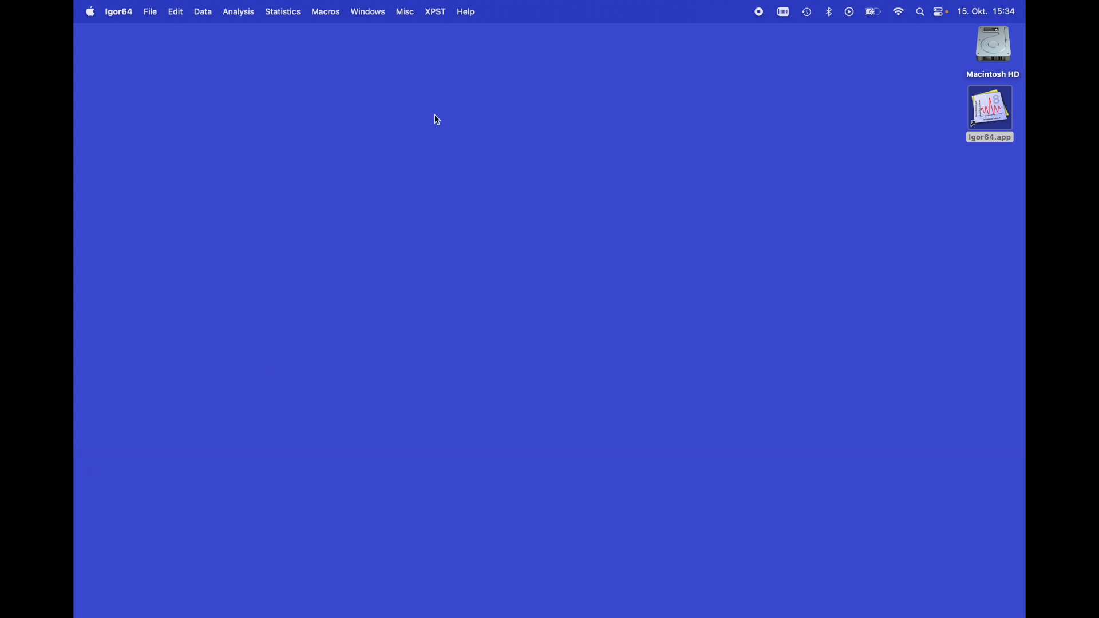
click(375, 11)
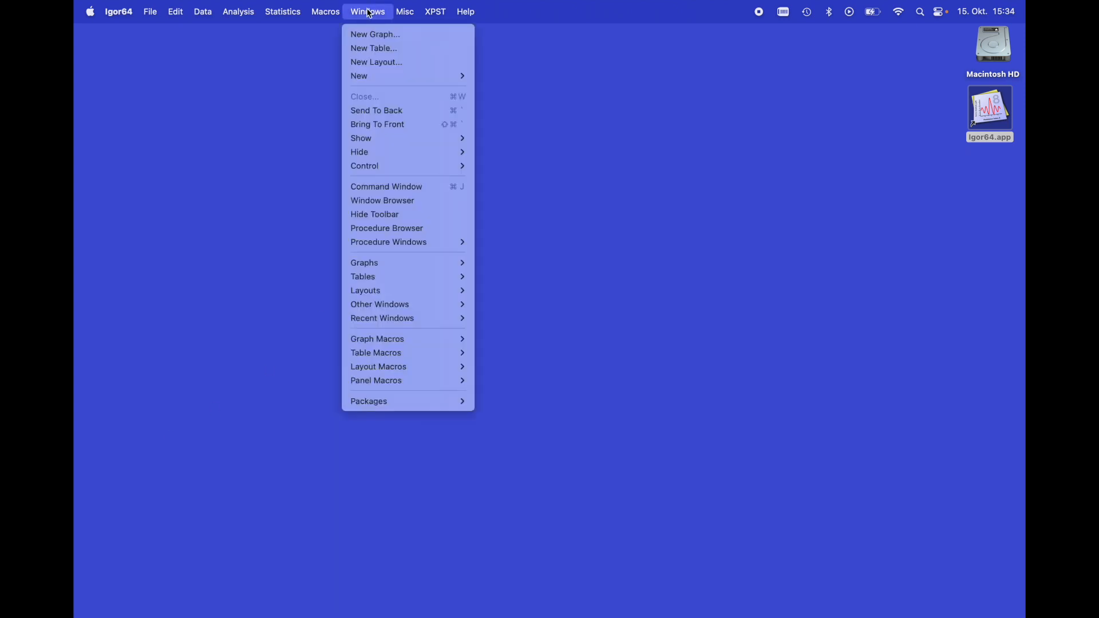
click(409, 186)
click(205, 13)
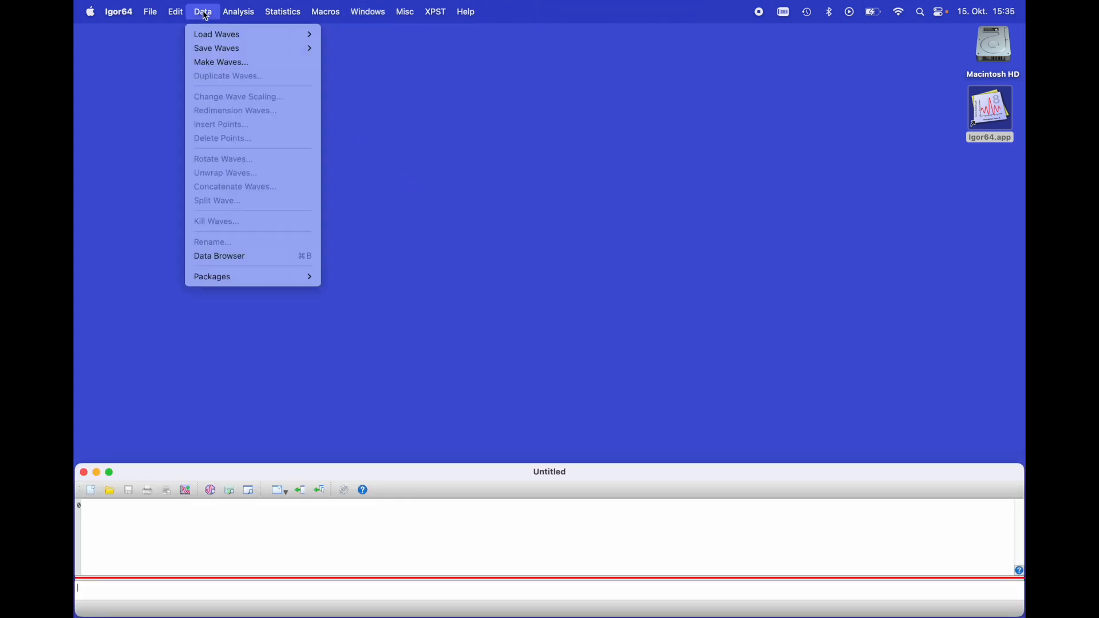
click(227, 257)
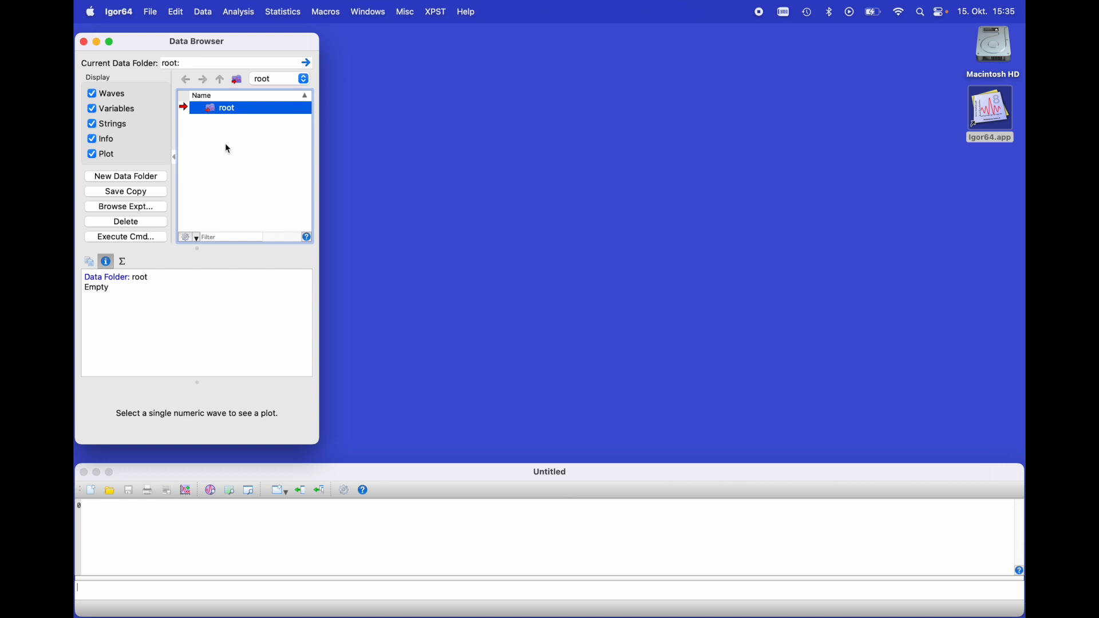
- Save the experiment on the Desktop as the packed experiment file tutorial.pxp
click(153, 13)
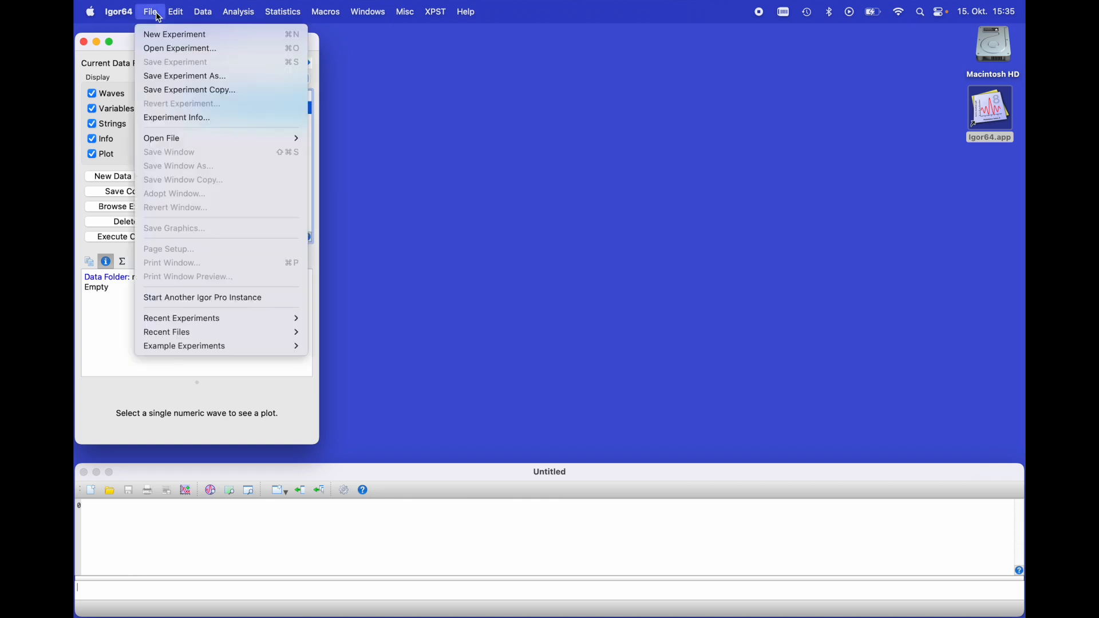
click(178, 76)
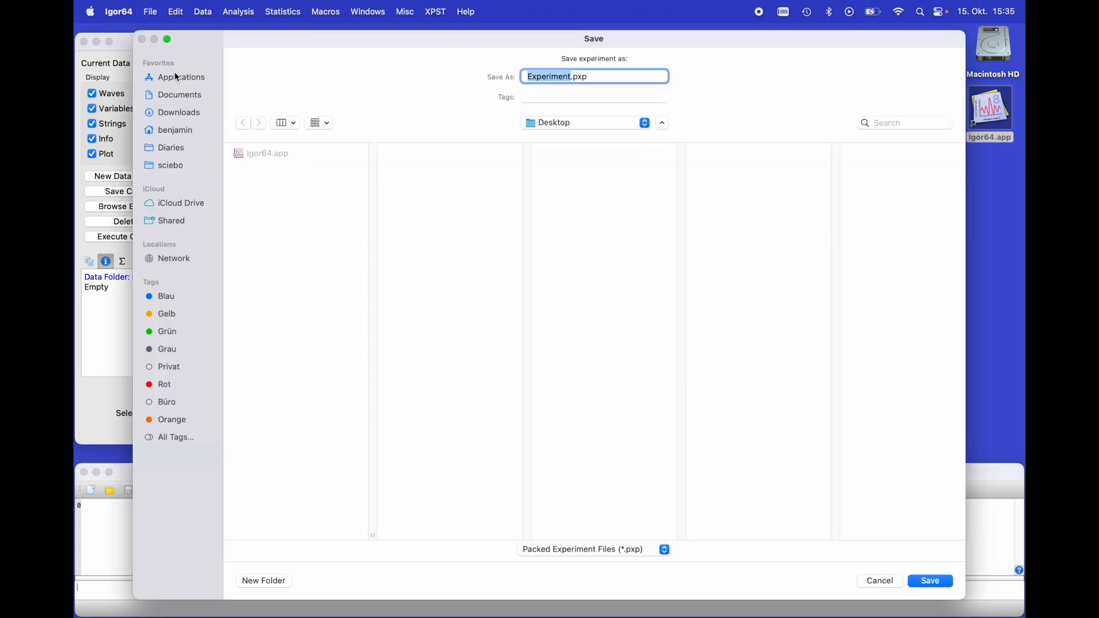
text(tutorial)
click(930, 581)
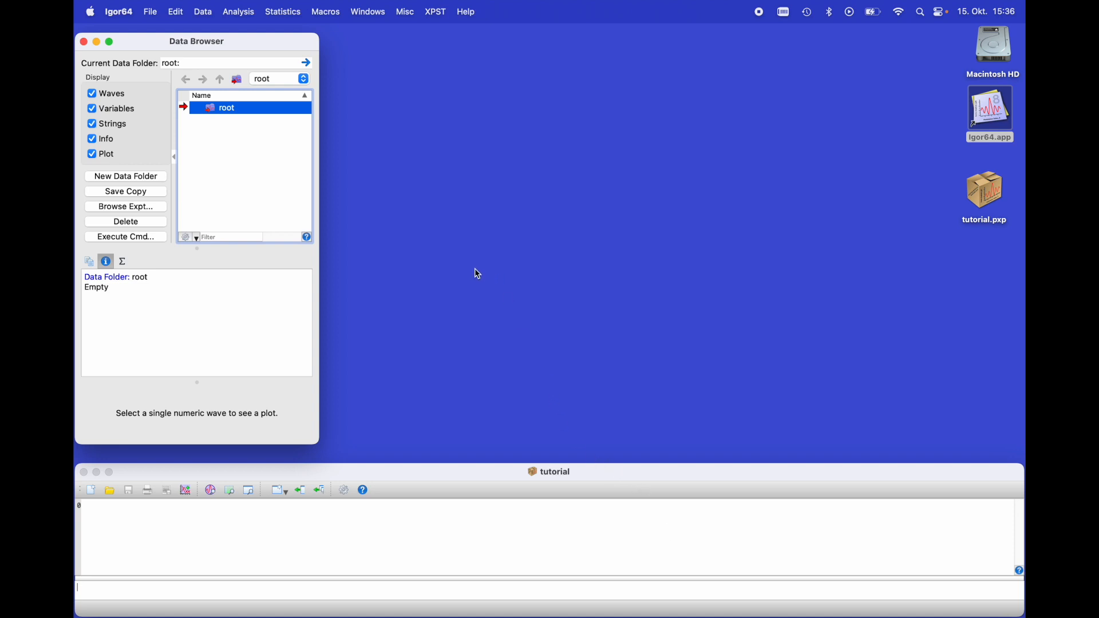
- Create a new empty table and place its window beside the Data Browser
click(377, 19)
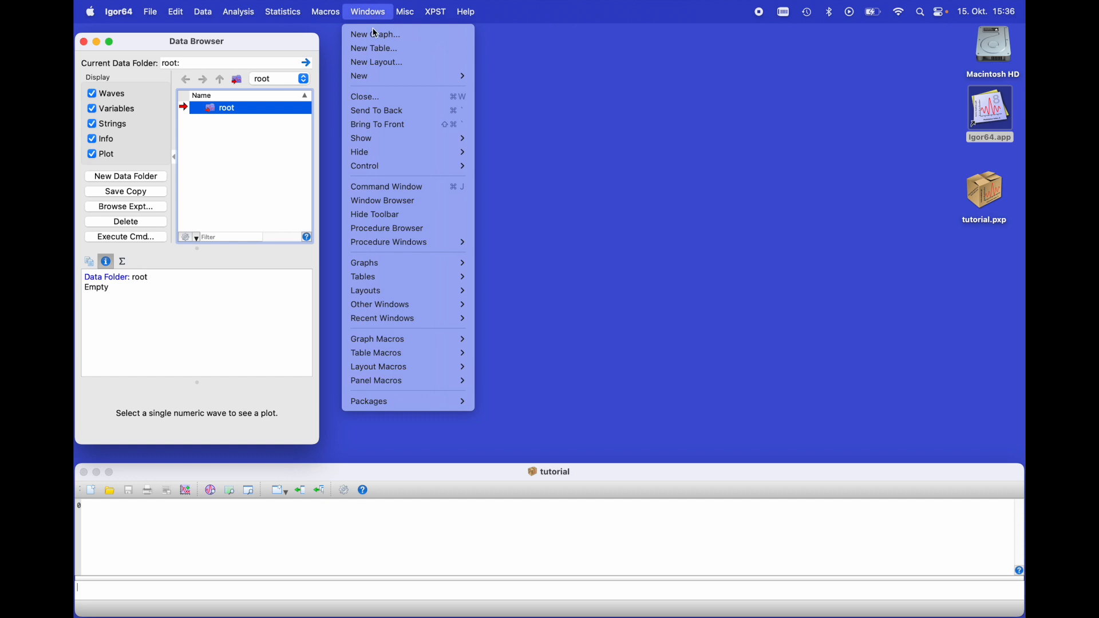
click(372, 49)
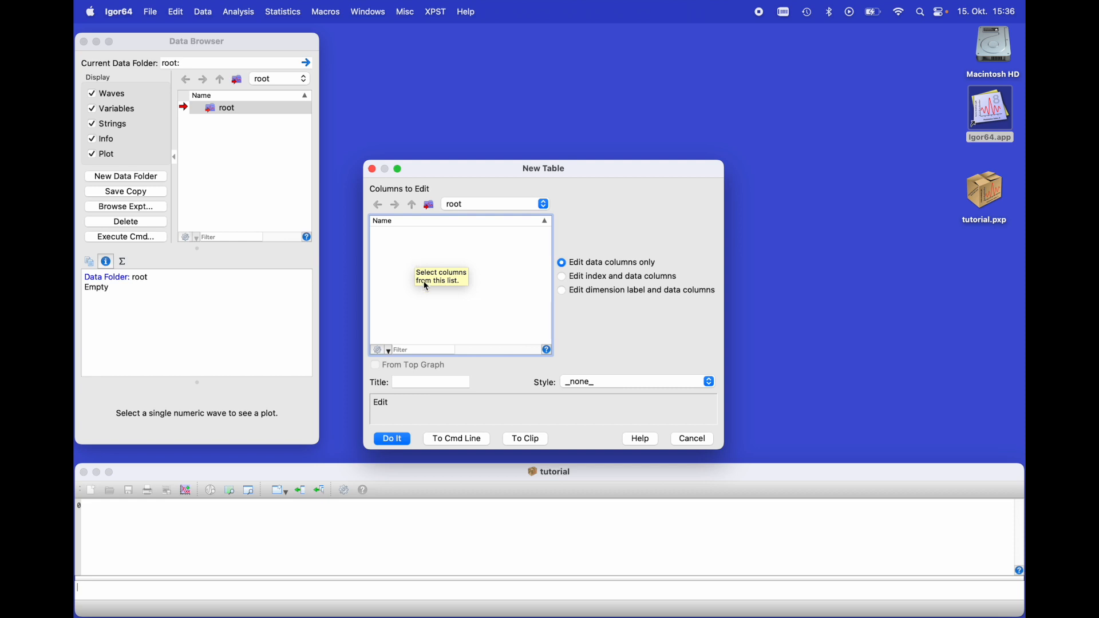
click(403, 444)
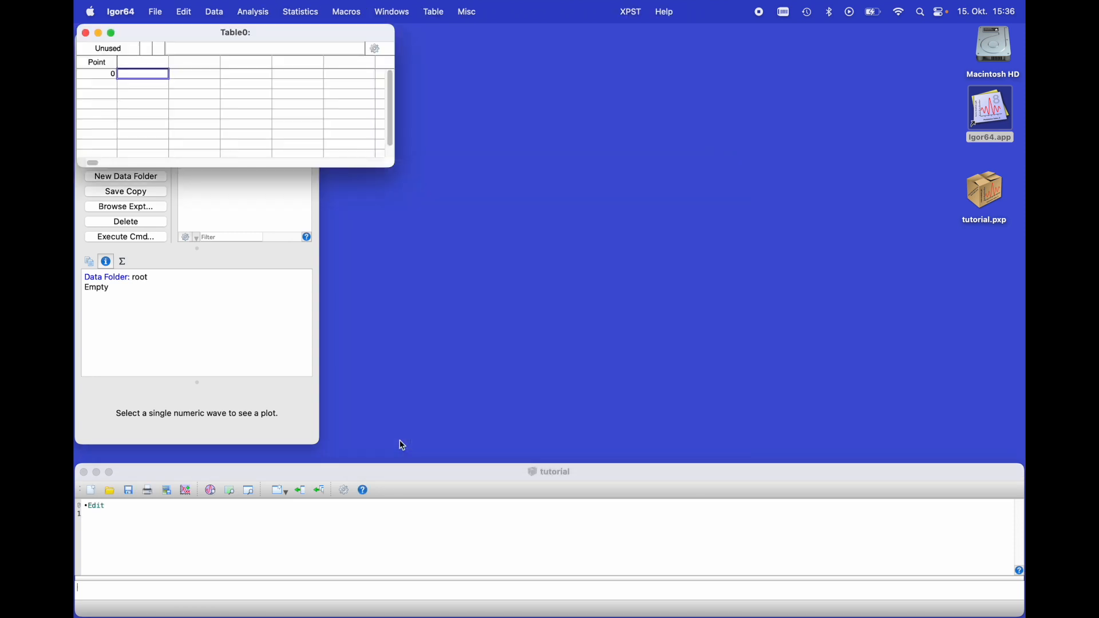
drag(362, 41, 578, 51)
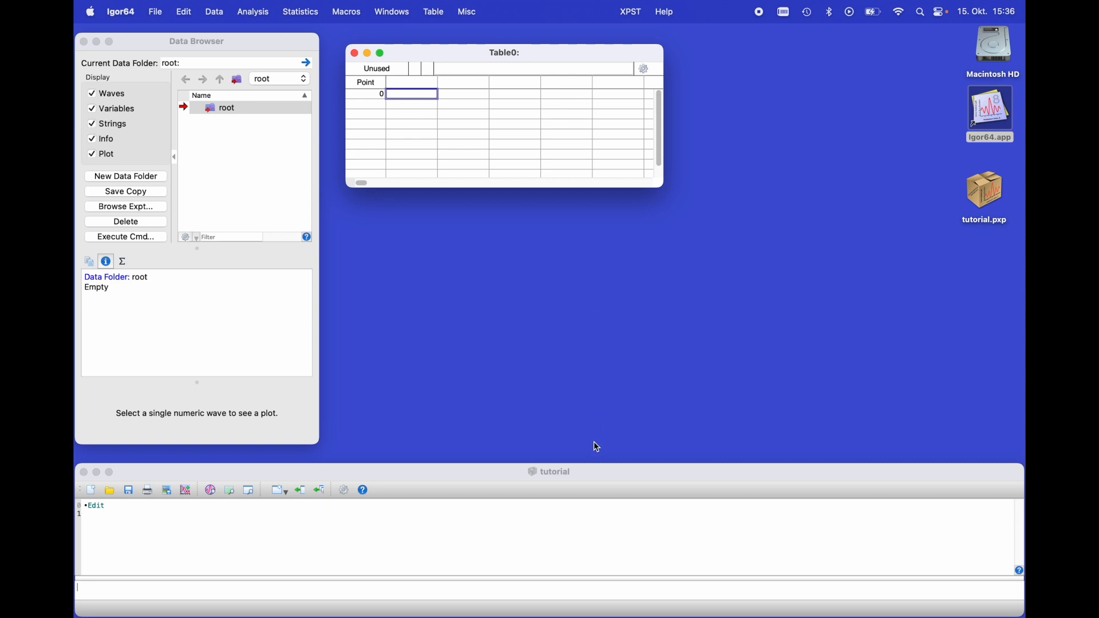
- Set the magnification of the command window's history area to 125%
click(483, 469)
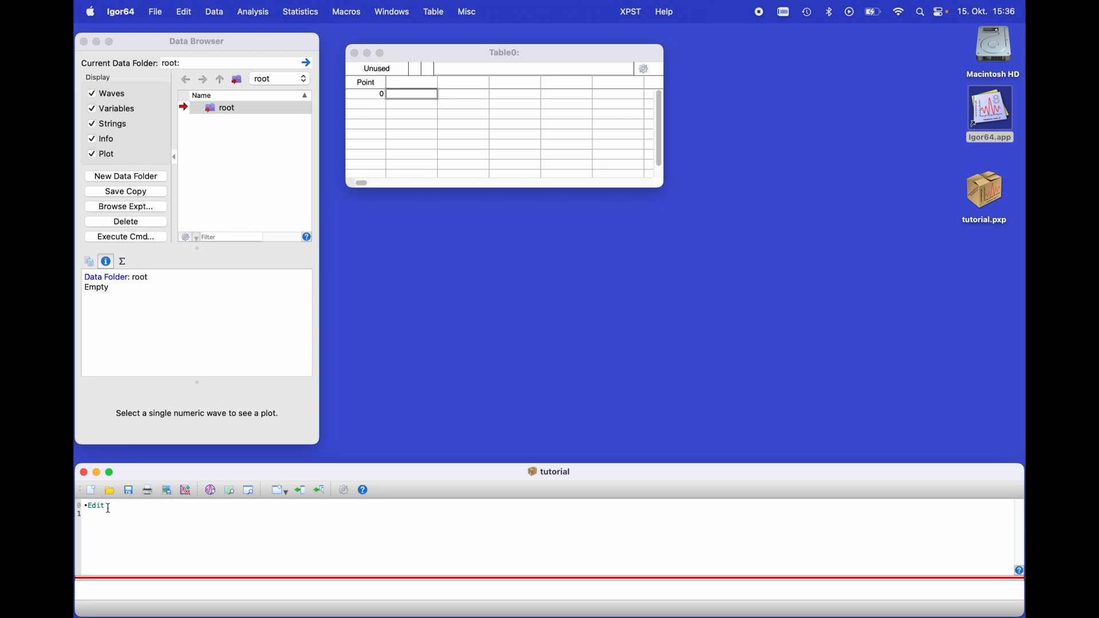
right_click(147, 524)
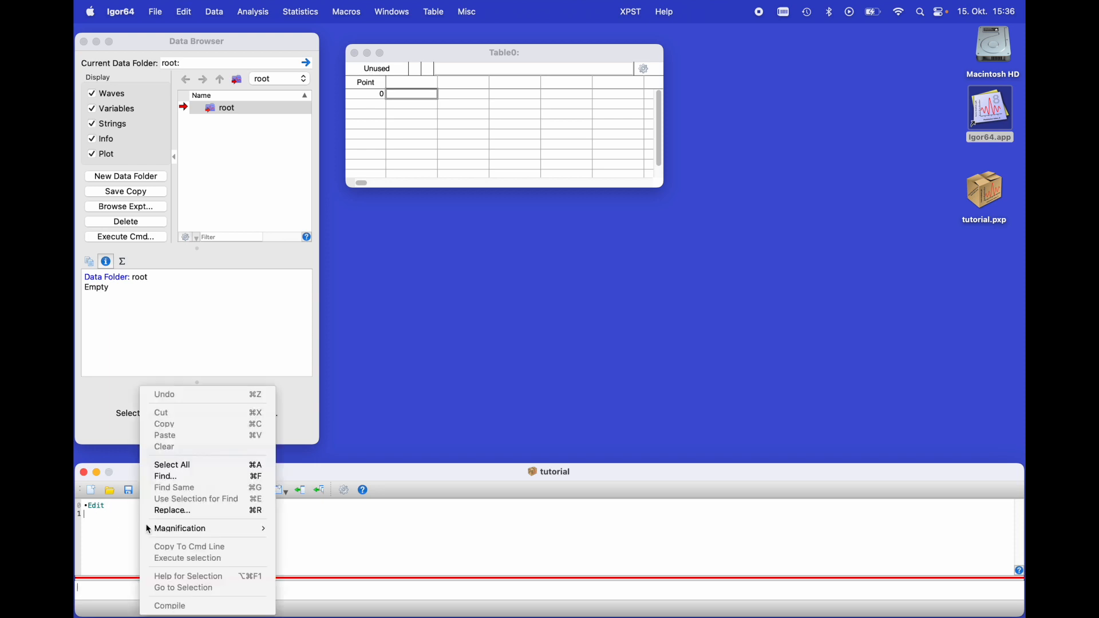
mouse_move(173, 530)
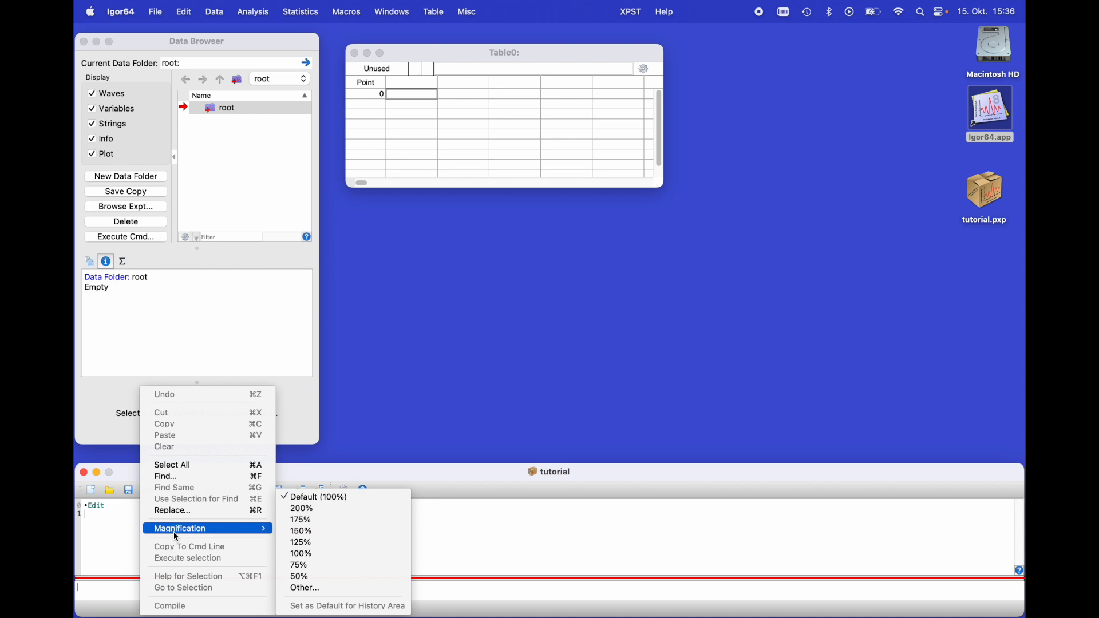
click(297, 547)
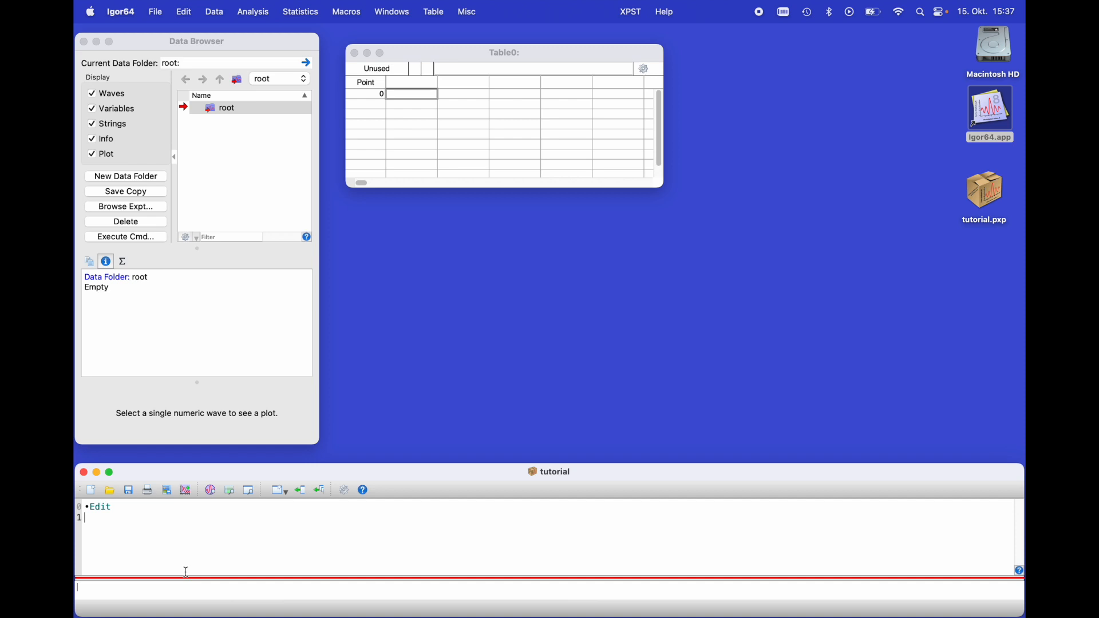
- Run the Edit command again from the history and close the additional empty table
key(Up)
key(Return)
key(Return)
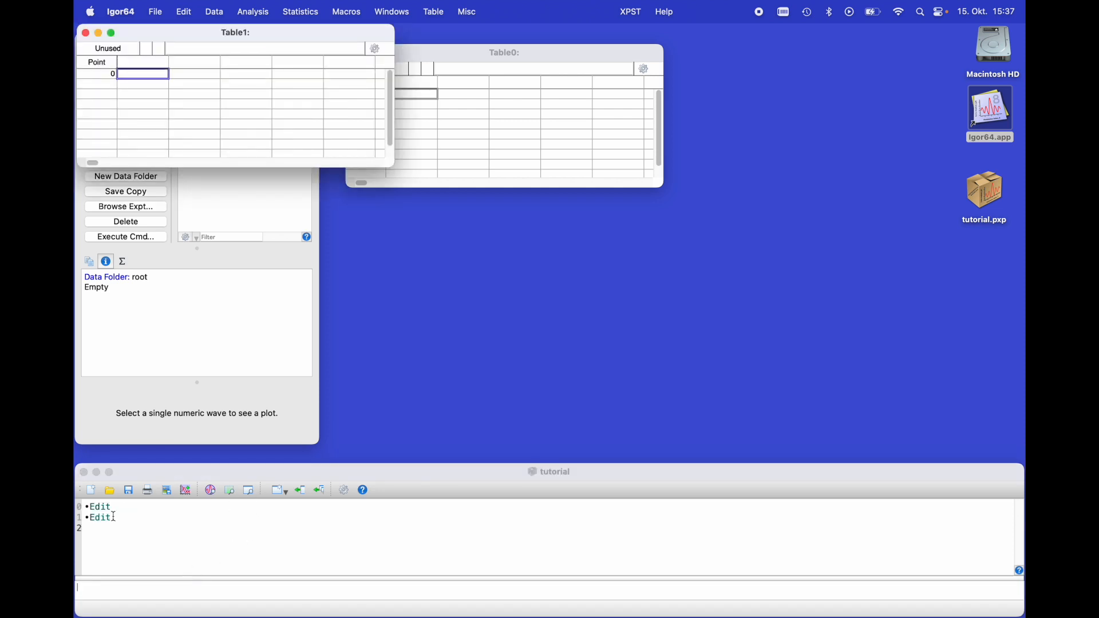
click(85, 32)
- Set the magnification of the command line to 150%
right_click(149, 593)
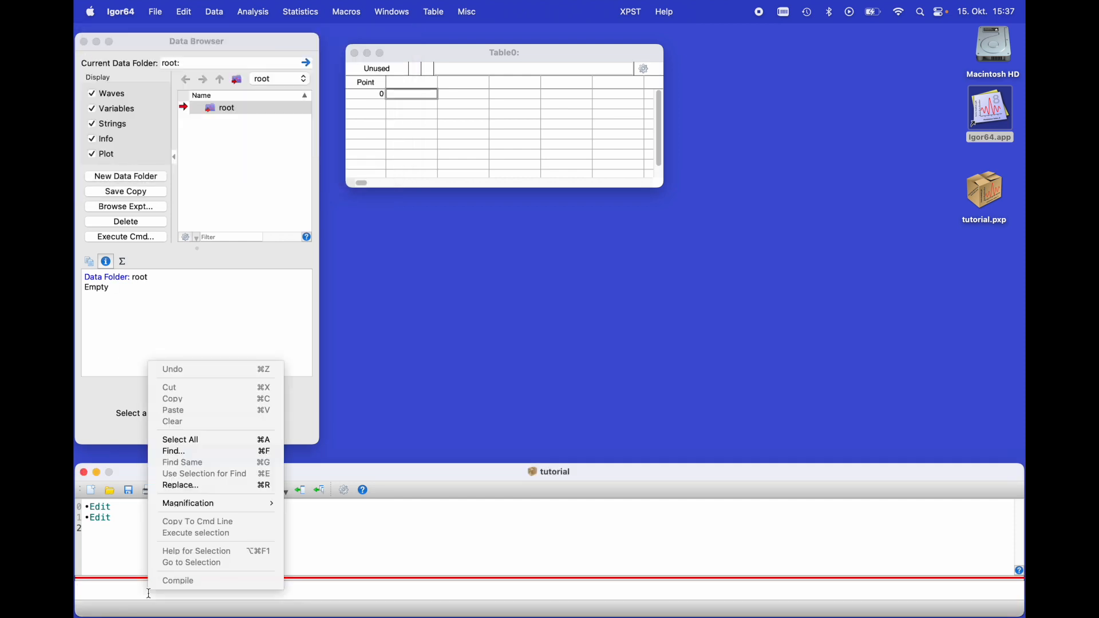
mouse_move(246, 504)
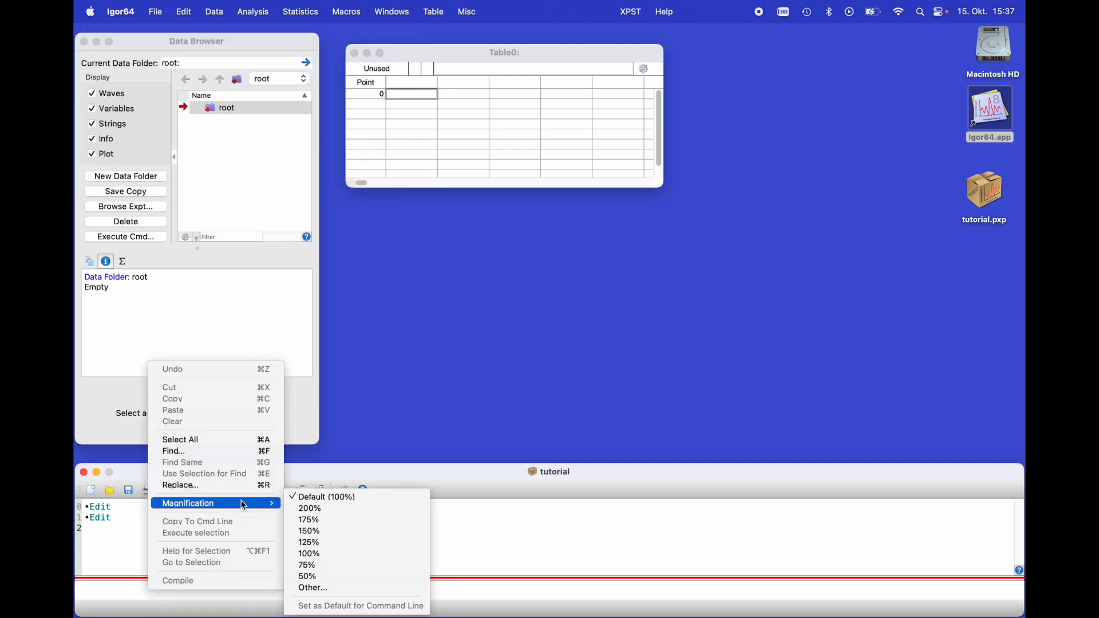
click(320, 532)
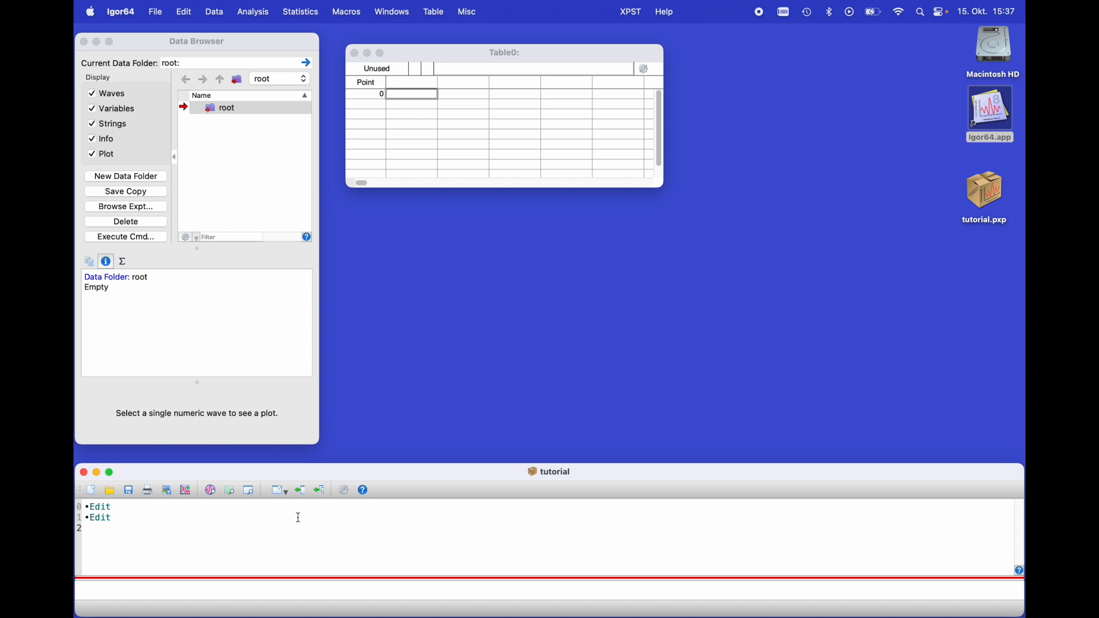
- Copy the latest Edit command from the history to the command line and open the help for it
click(298, 518)
key(Return)
right_click(97, 586)
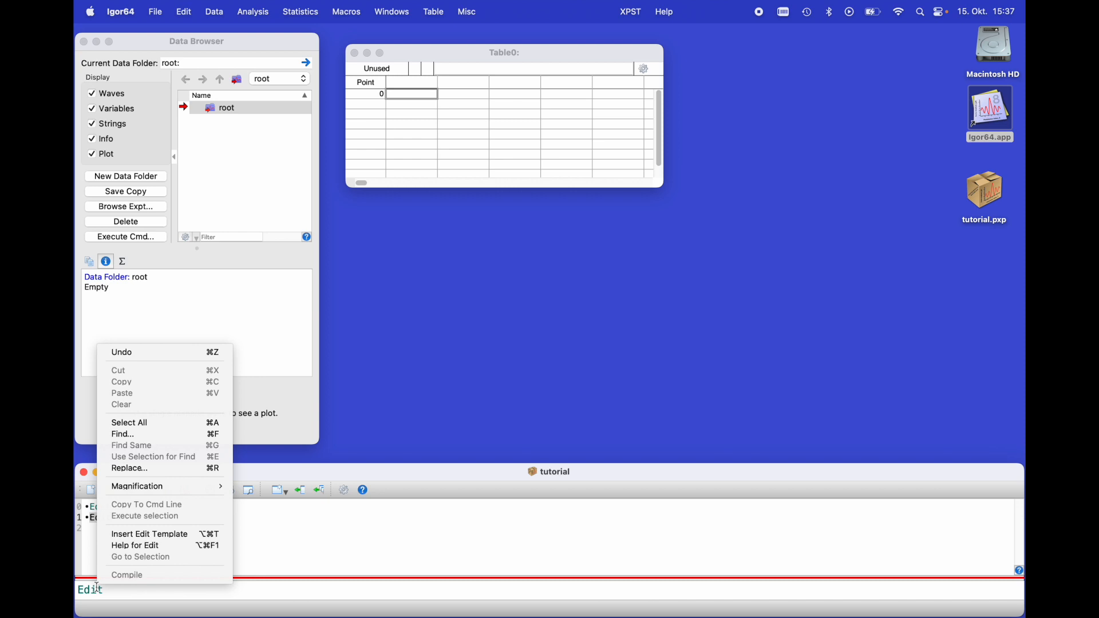
click(126, 551)
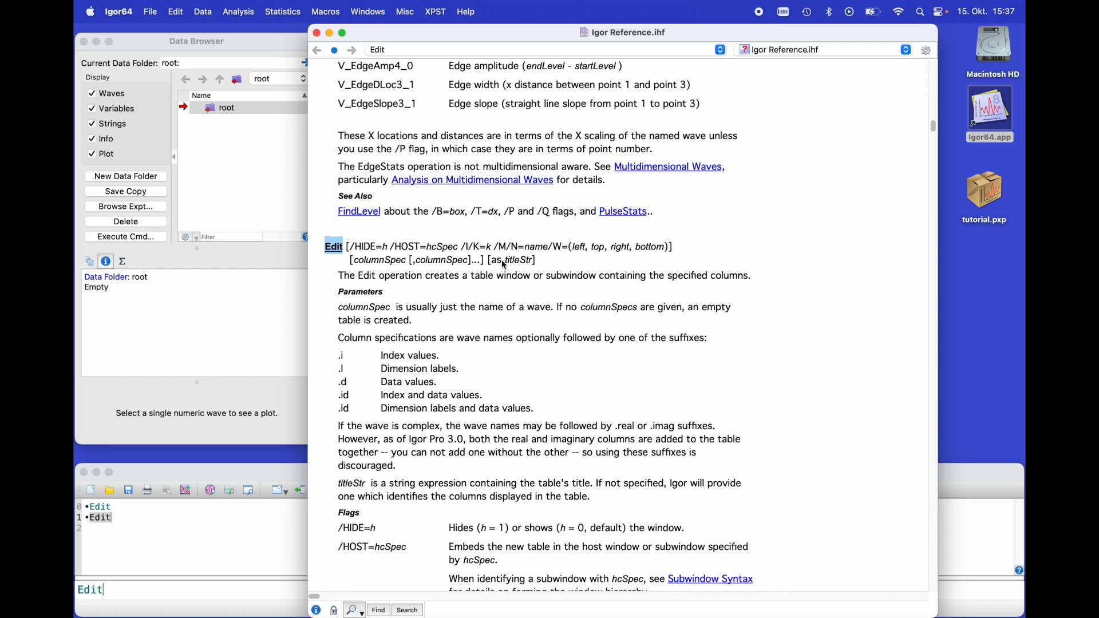
- Read the syntax, parameters and flags of the Edit operation in the reference, and close the help window
scroll(504, 264, down, 3)
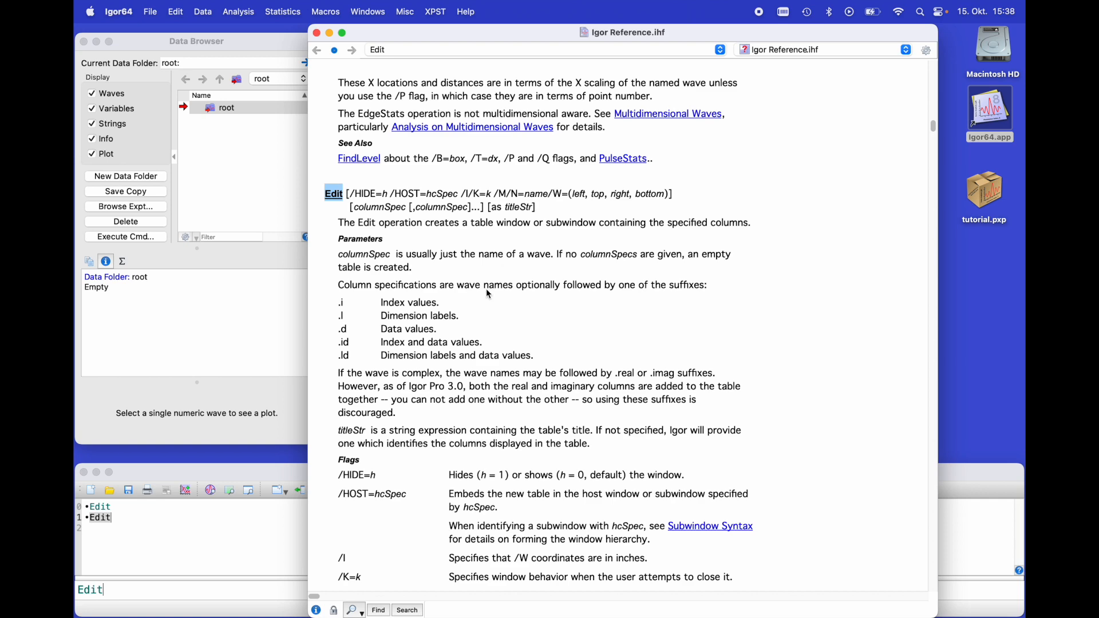
scroll(489, 293, down, 1)
scroll(490, 294, down, 3)
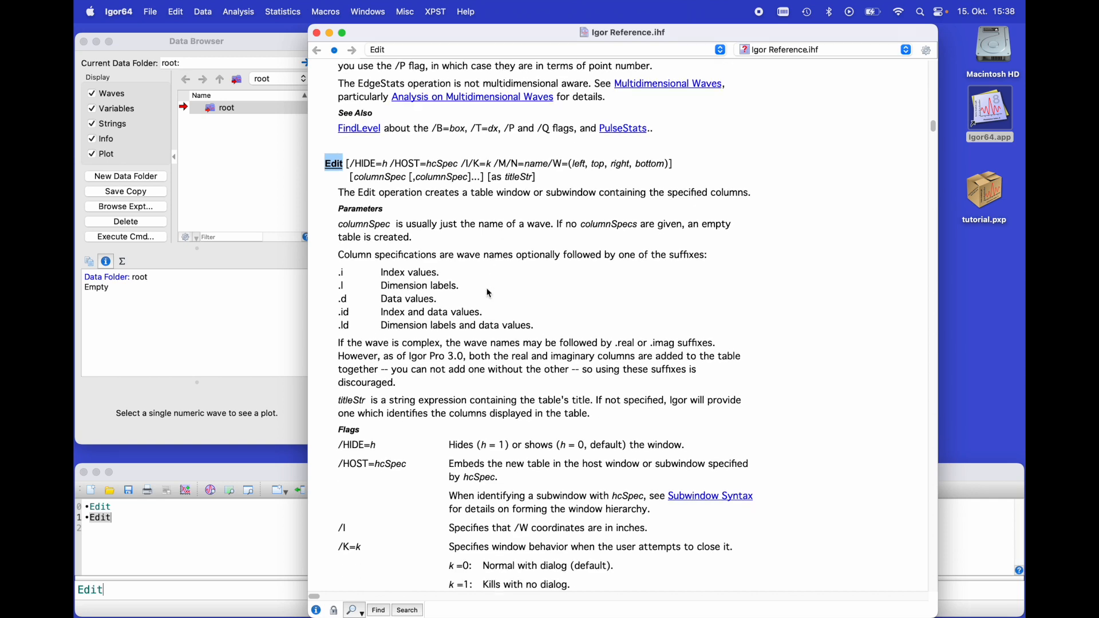
scroll(489, 294, down, 8)
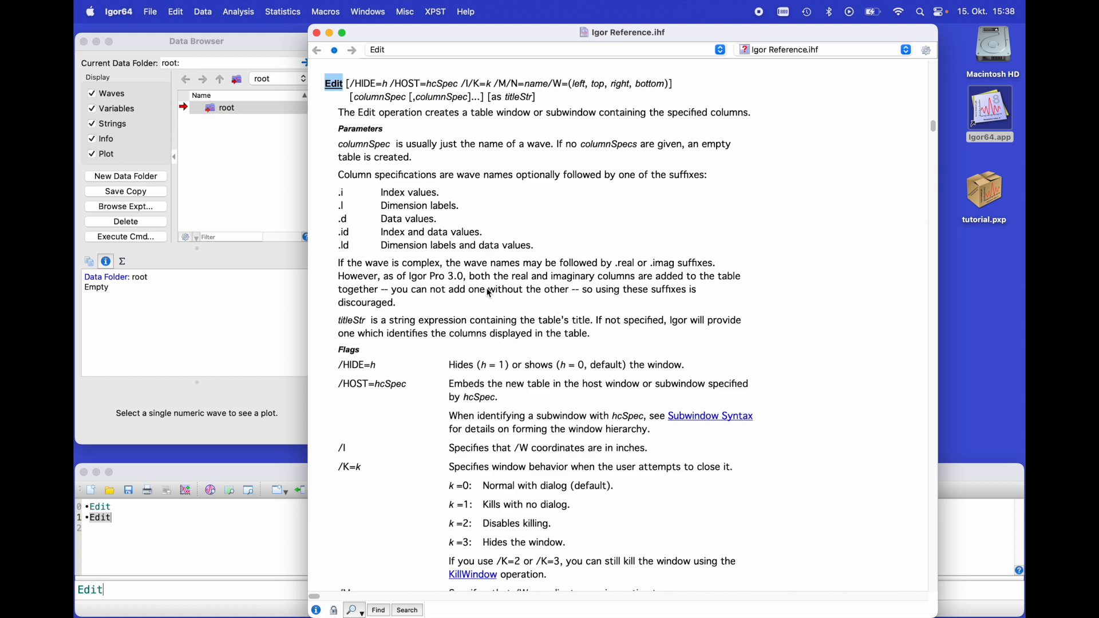
scroll(490, 294, up, 12)
scroll(489, 294, up, 3)
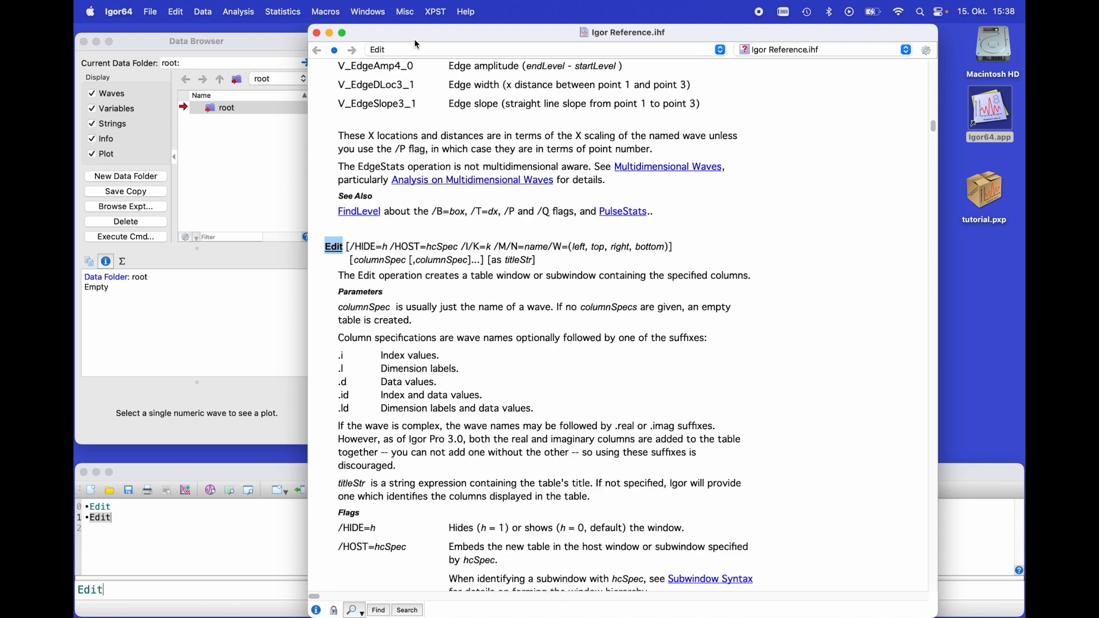
click(316, 33)
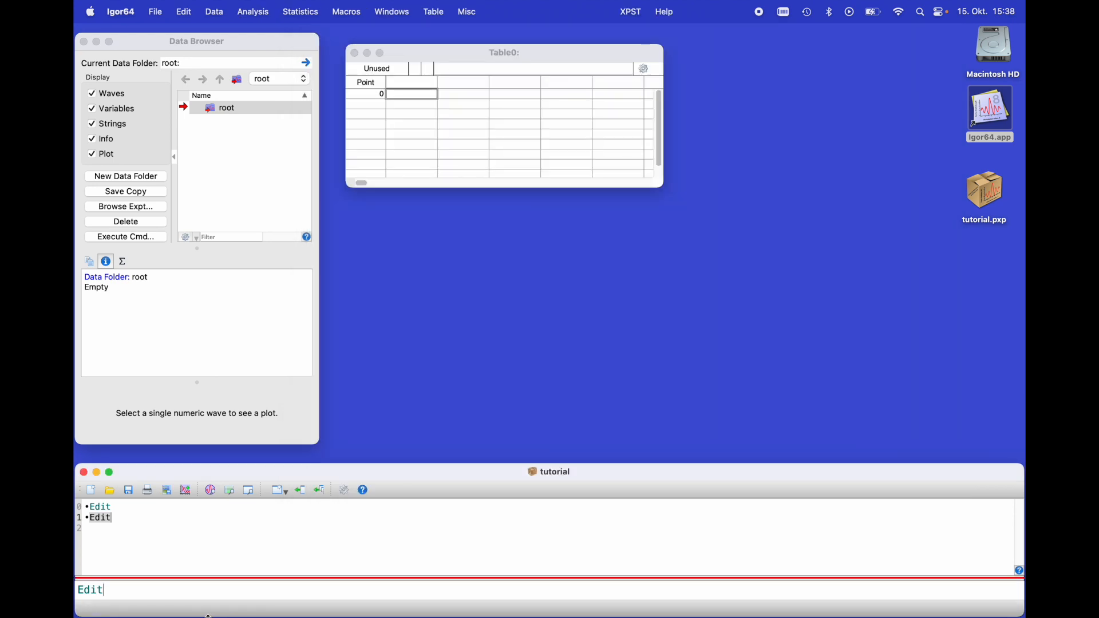
- Delete the Edit text from the command line
key(BackSpace)
key(BackSpace)
key(BackSpace)
key(BackSpace)
- Open the Igor Help Browser and browse the command help's list of operations and functions
click(669, 16)
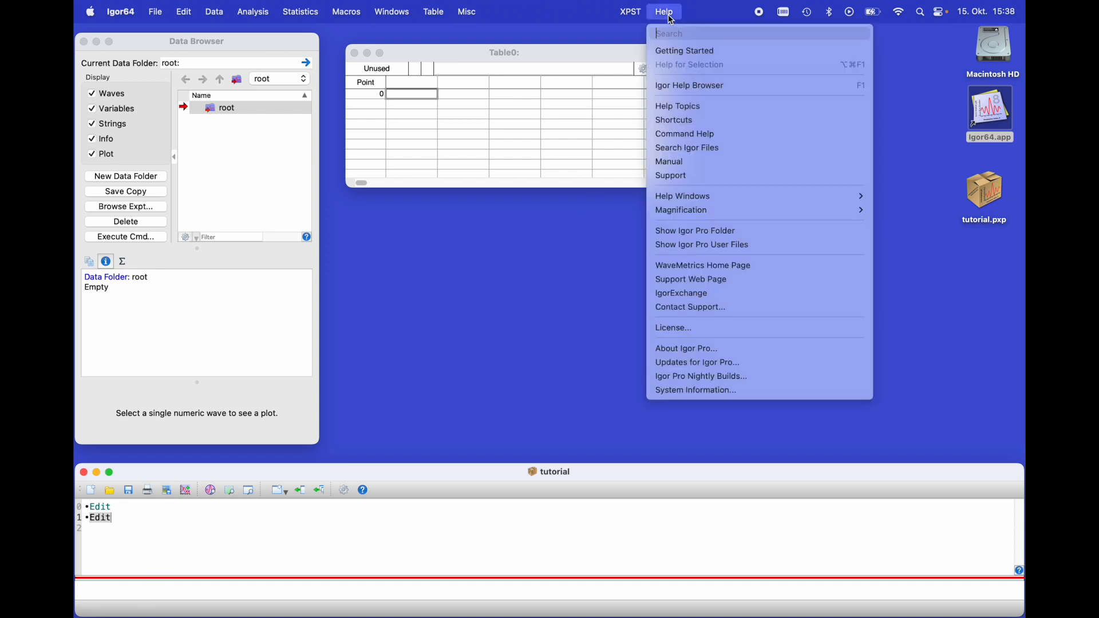
click(687, 87)
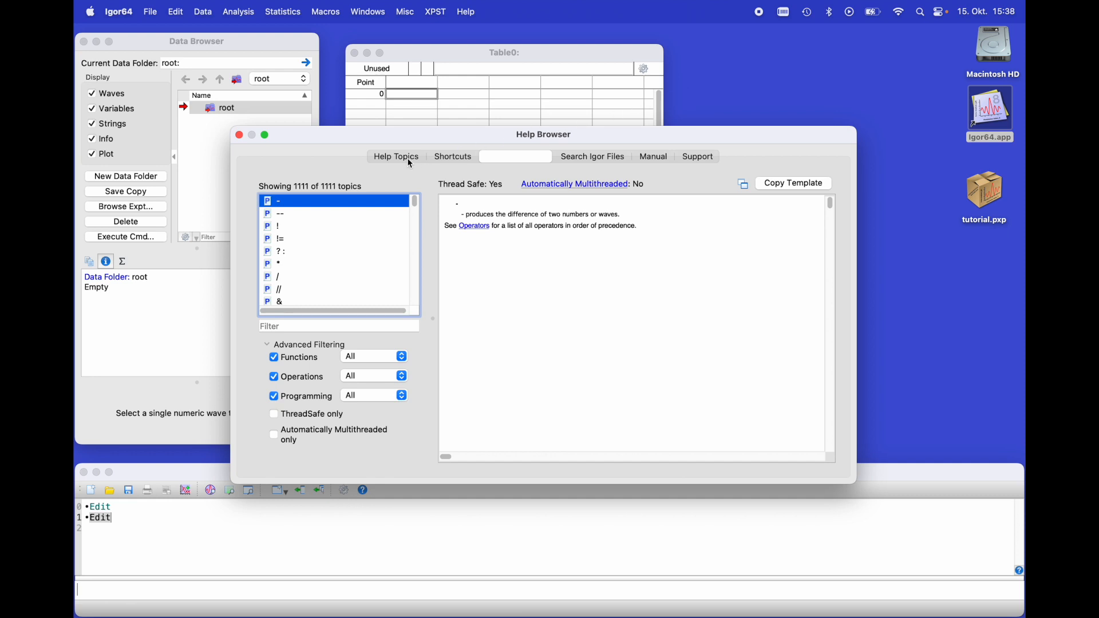
click(444, 161)
click(522, 159)
scroll(355, 232, down, 10)
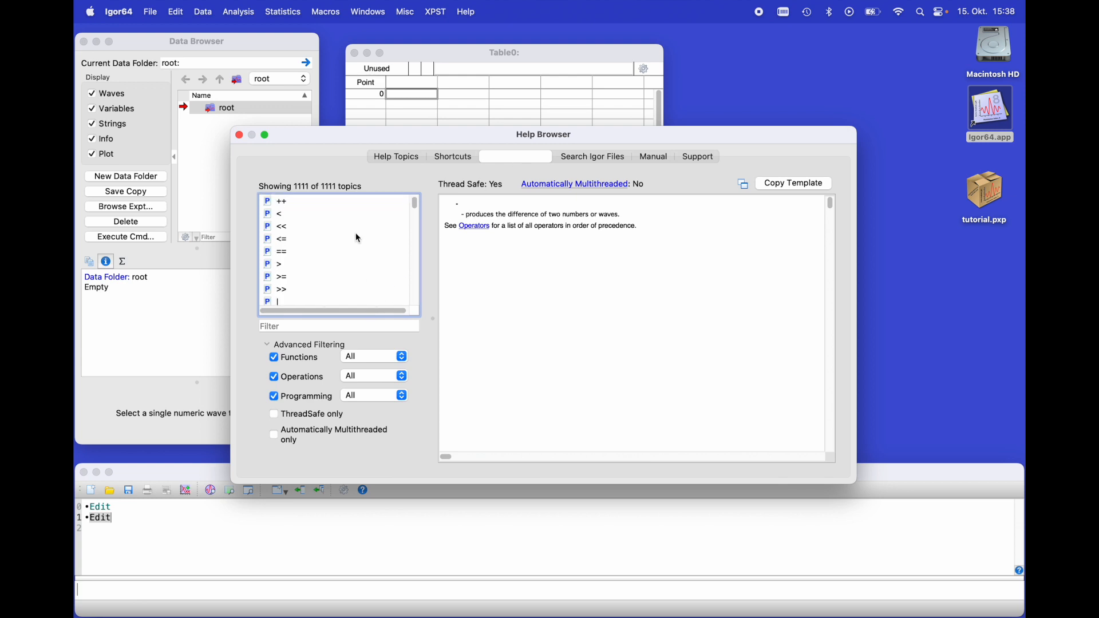
scroll(359, 240, down, 3)
- Filter the command help topics by "Edit" and look through the available function categories
click(339, 325)
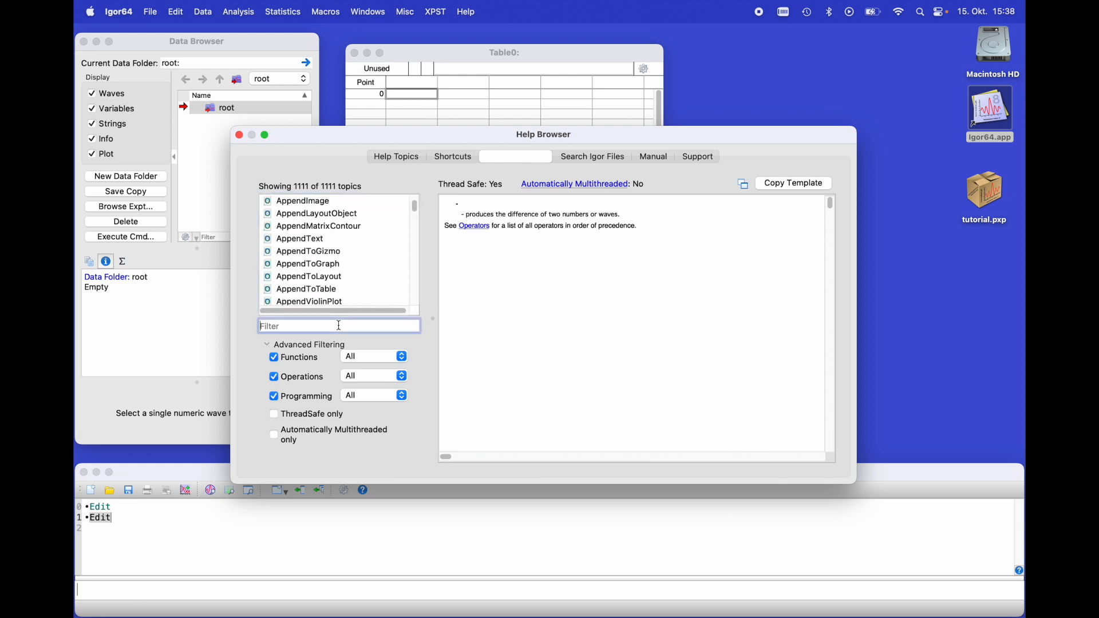
text(Edit)
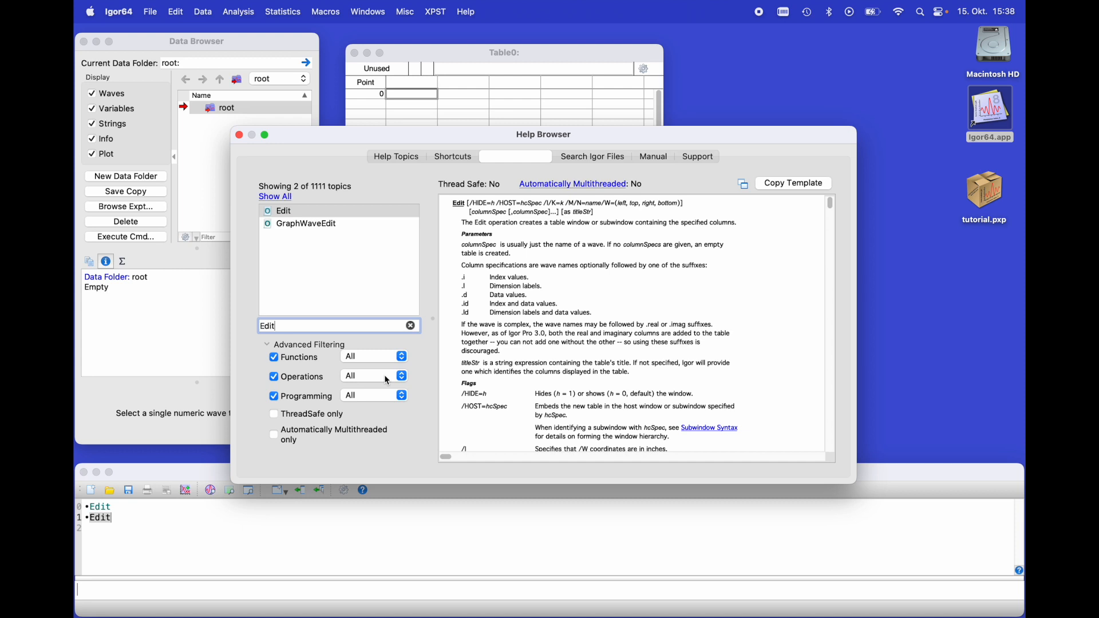
click(384, 357)
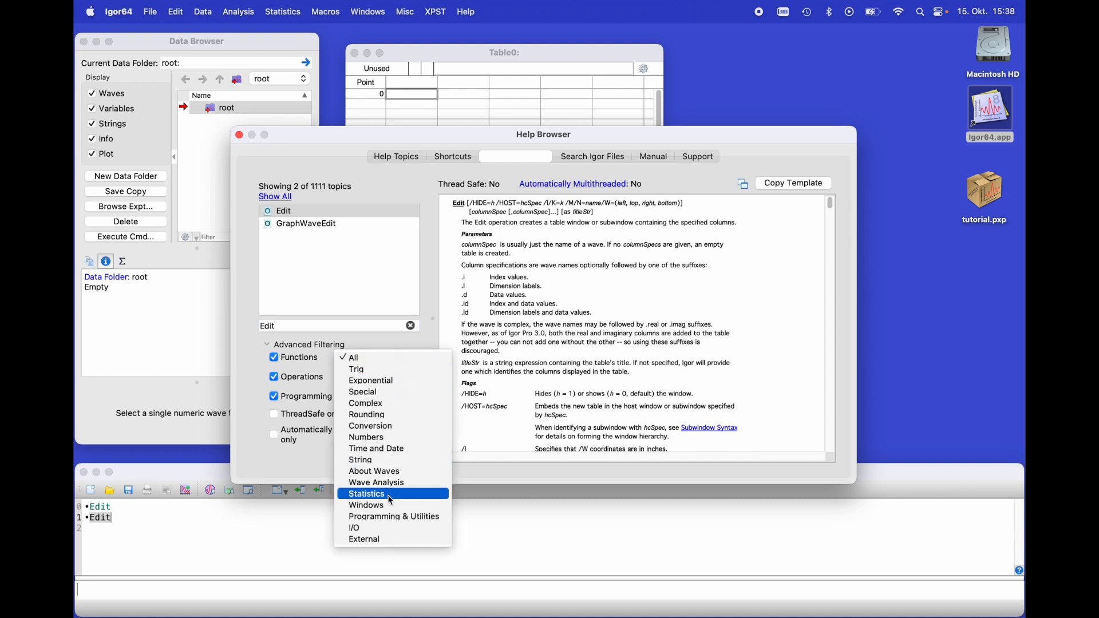
click(318, 388)
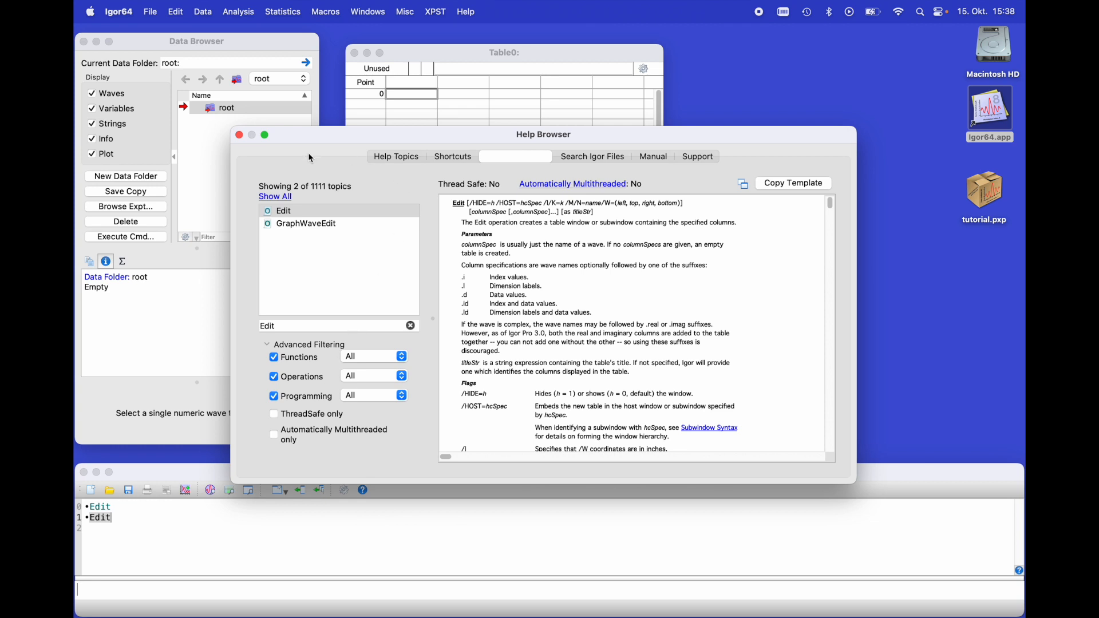
- Close the Help Browser and enter the values 2, 4, 6, 8 and 10 down the first column of the table
click(239, 136)
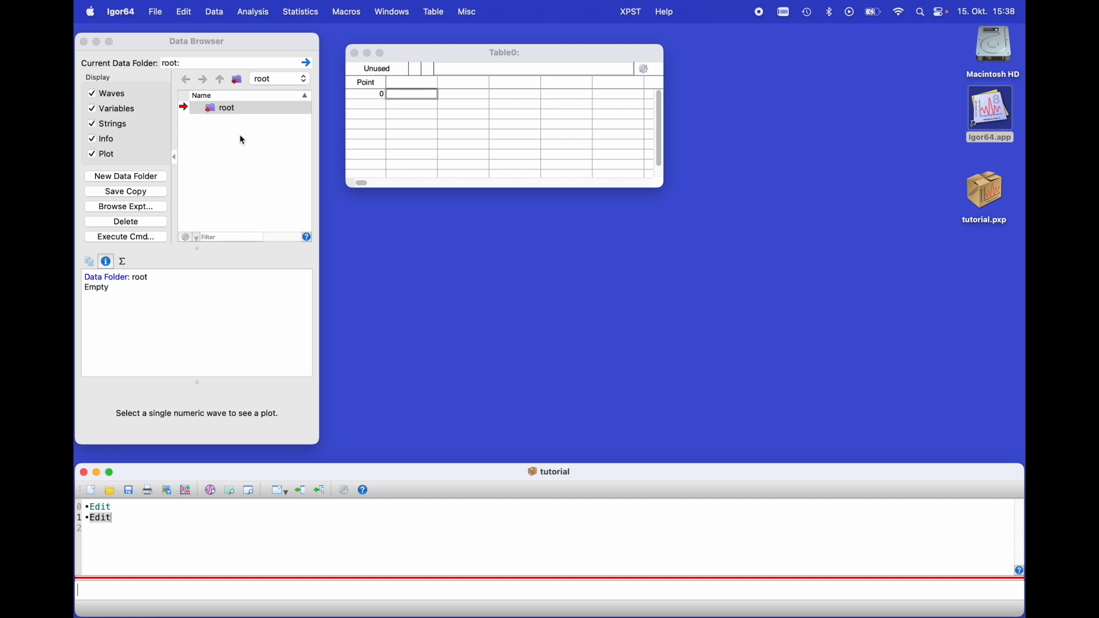
click(411, 94)
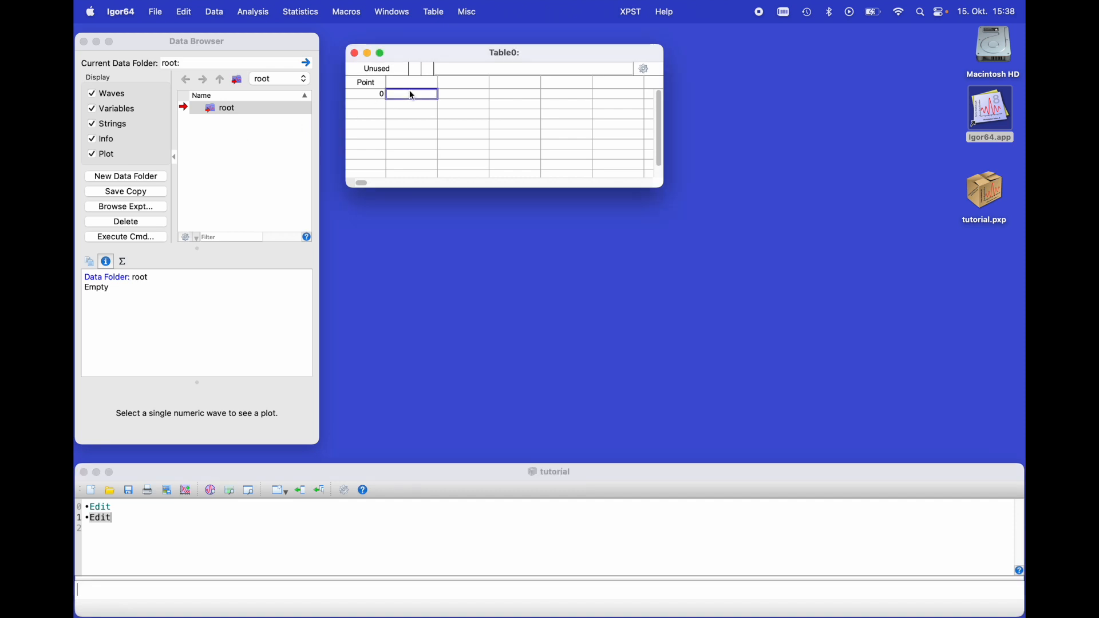
text(2)
key(Return)
text(4)
key(Return)
text(6)
key(Return)
text(8)
key(Return)
text(10)
key(Return)
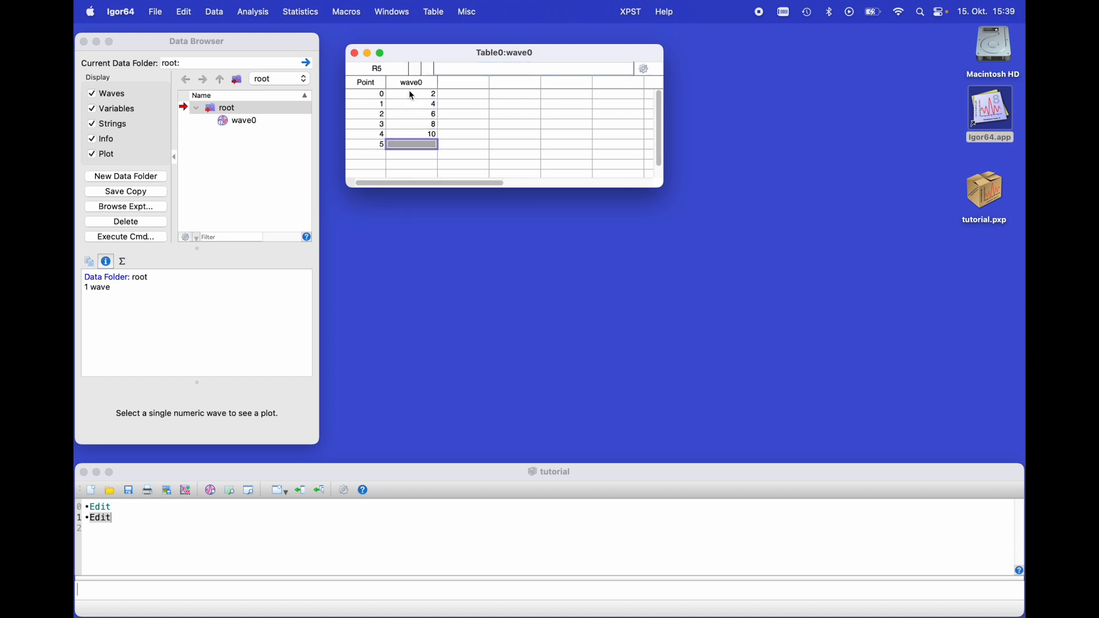
- Enter the values 1, 4, 8, 4 and 1 down the second column of the table
click(468, 96)
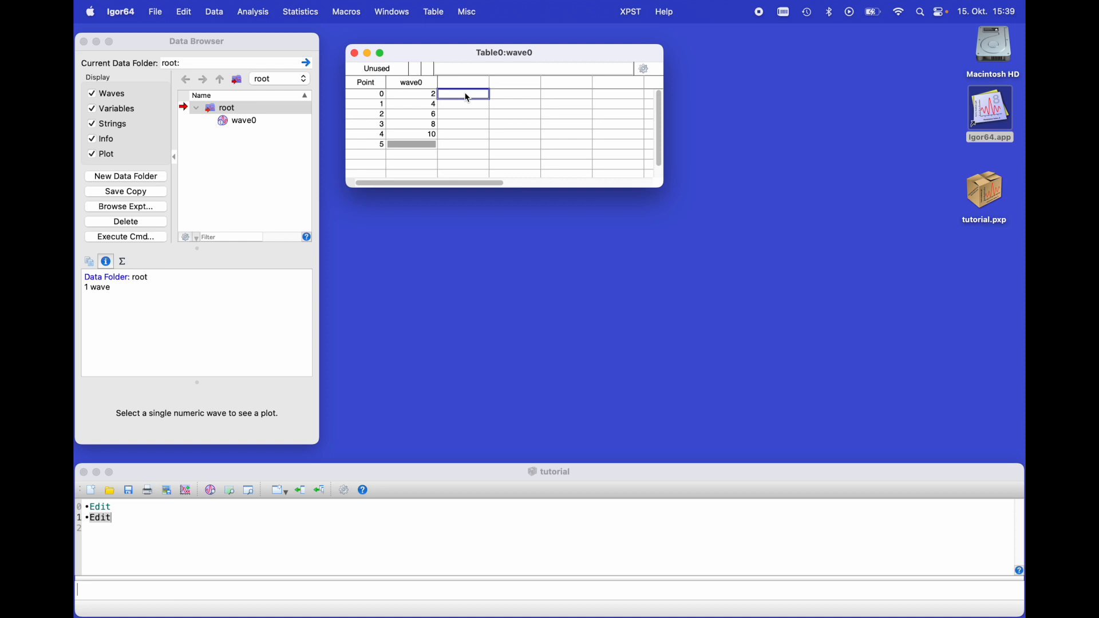
text(1)
key(Return)
text(8)
key(Return)
text(4)
key(Return)
text(1)
key(Return)
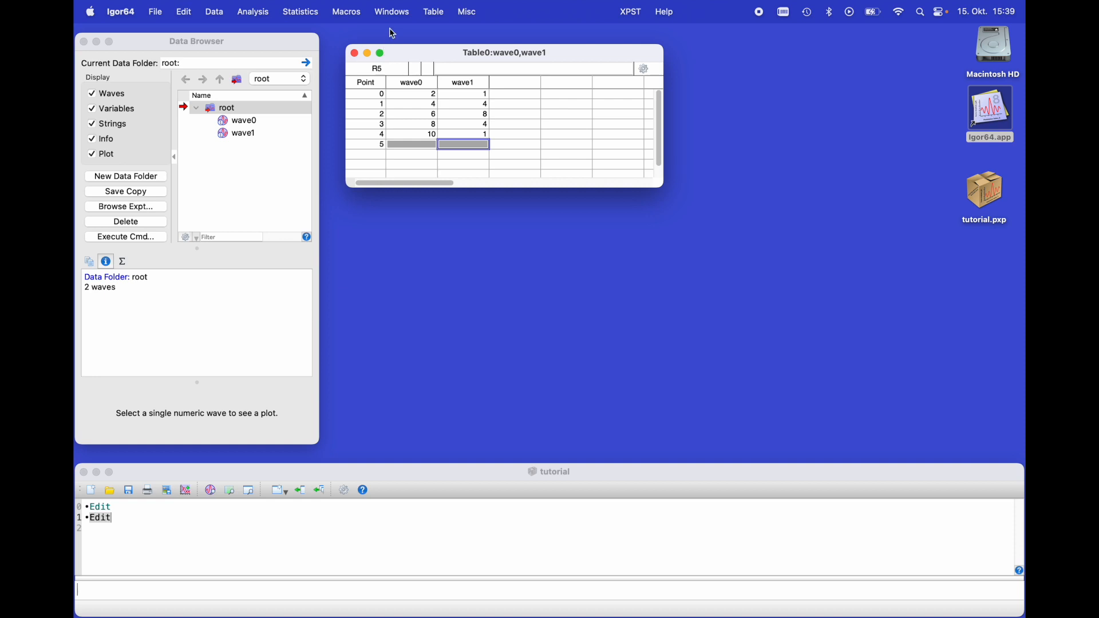
- Create a graph of wave1 versus wave0, then place it directly below the table and enlarge it to the table's width
click(395, 14)
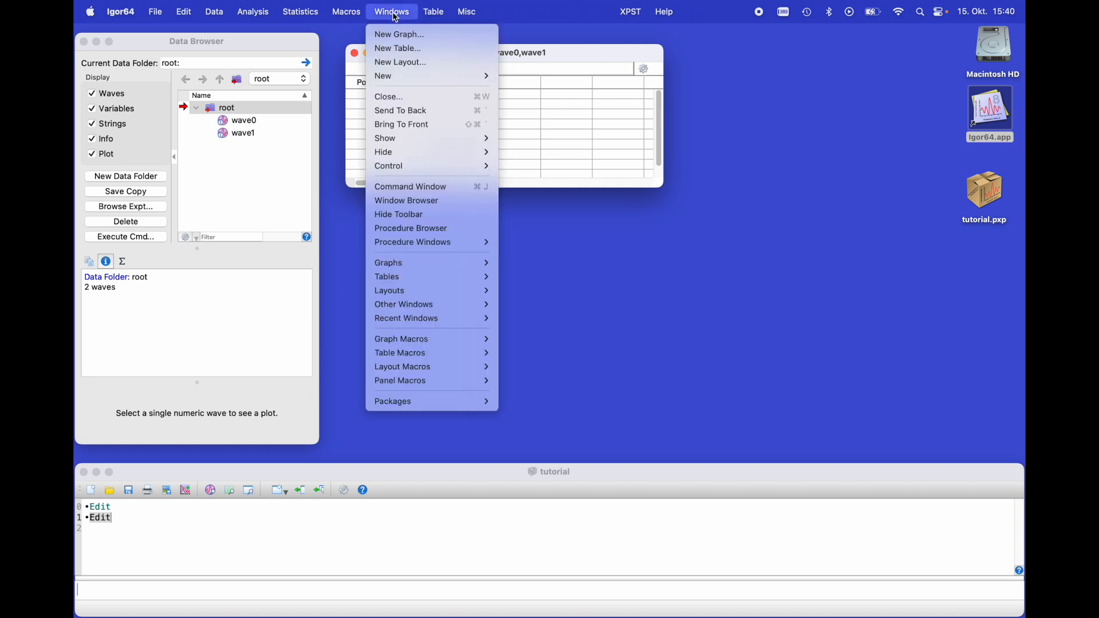
click(392, 35)
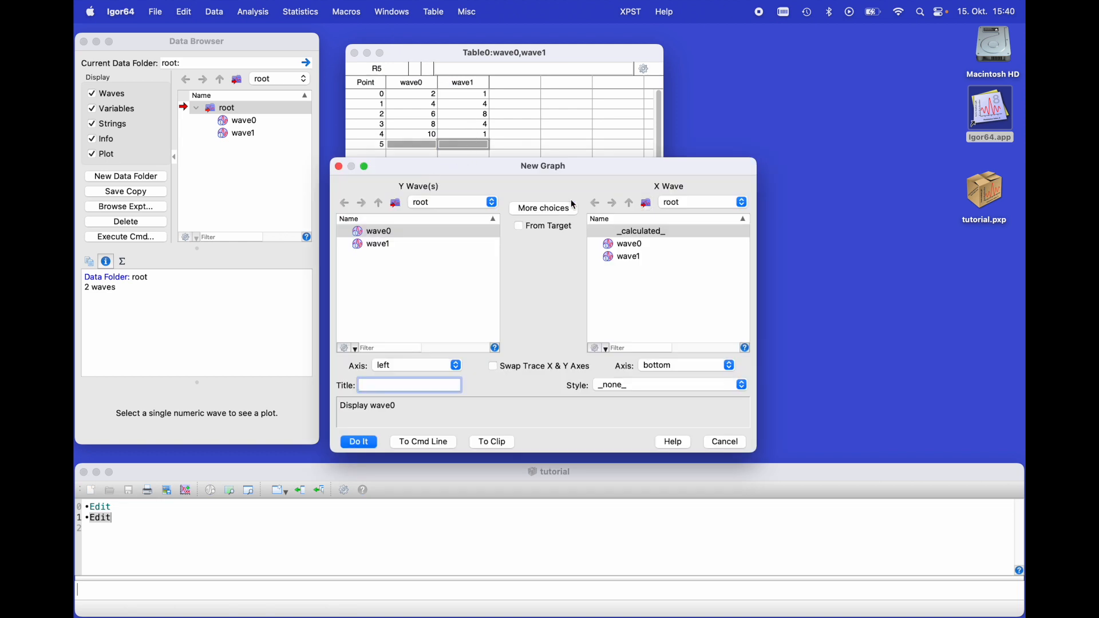
click(375, 245)
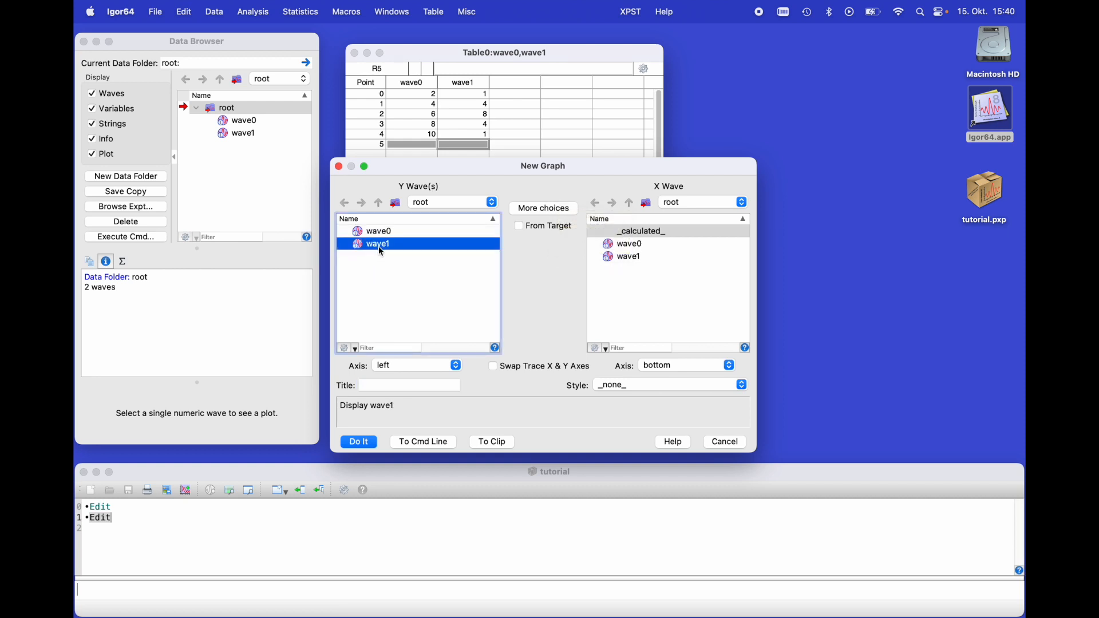
click(637, 245)
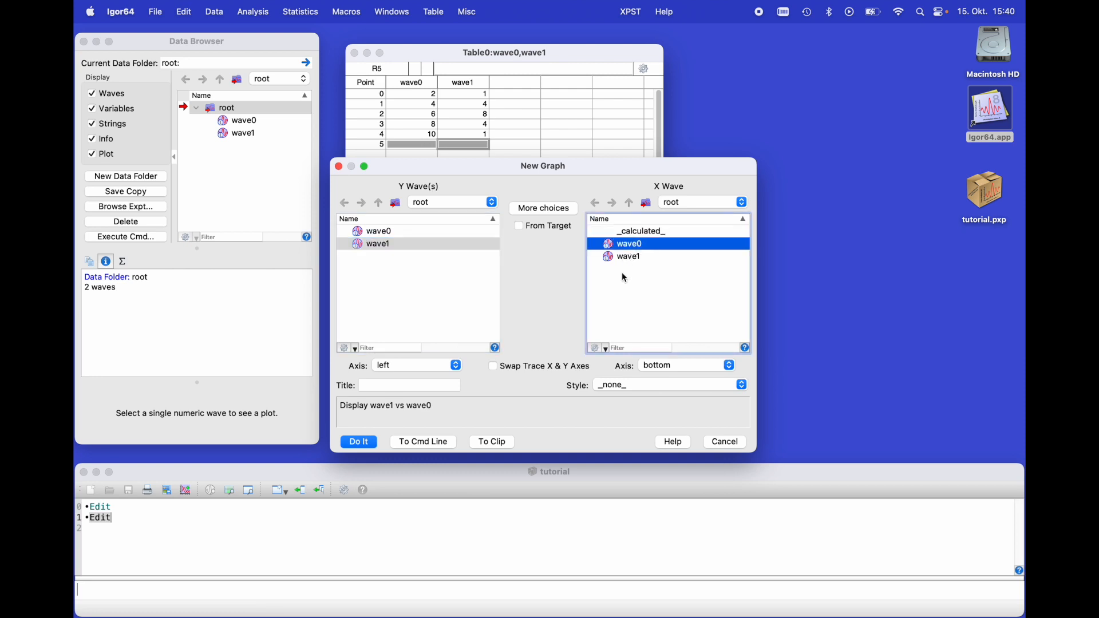
click(357, 445)
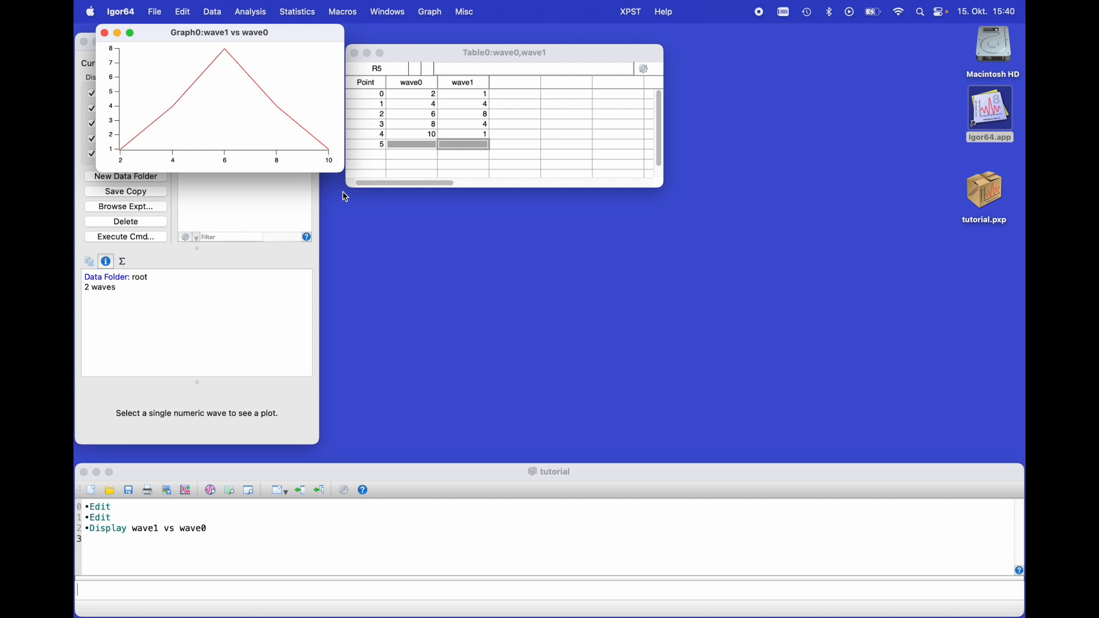
drag(211, 35, 459, 202)
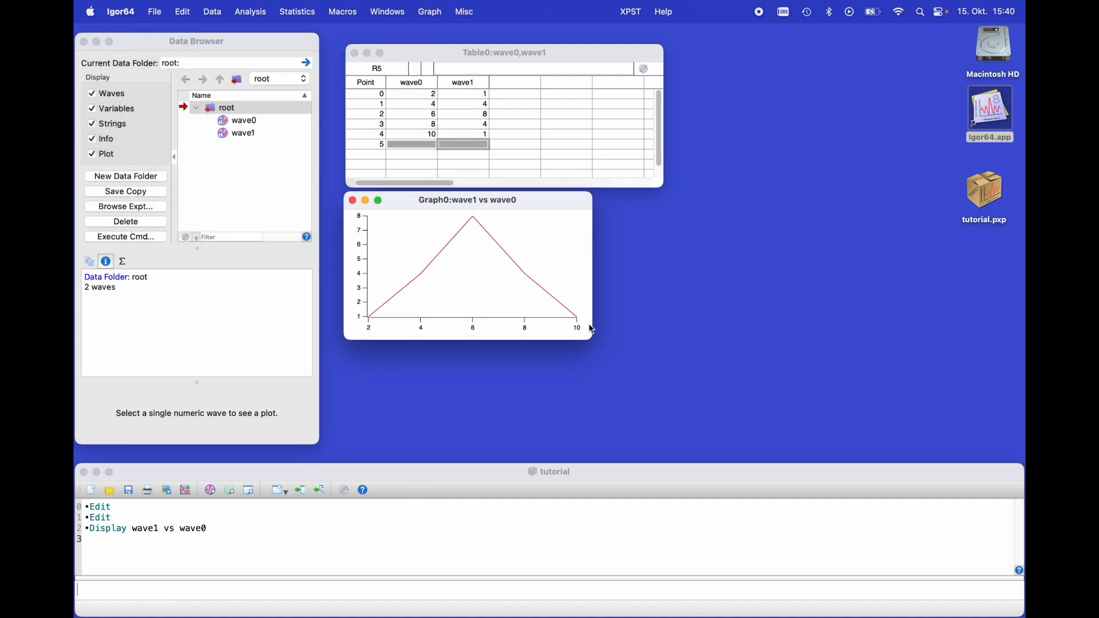
drag(595, 340, 665, 388)
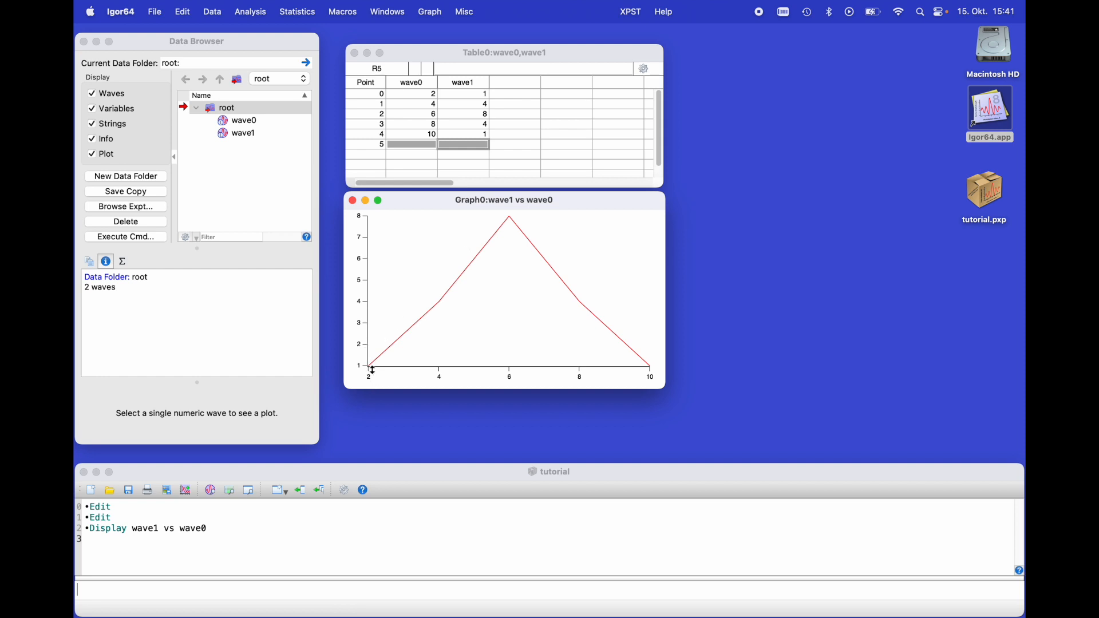
- Set the wave1 trace to Markers mode with filled circle markers of size 2
double_click(456, 284)
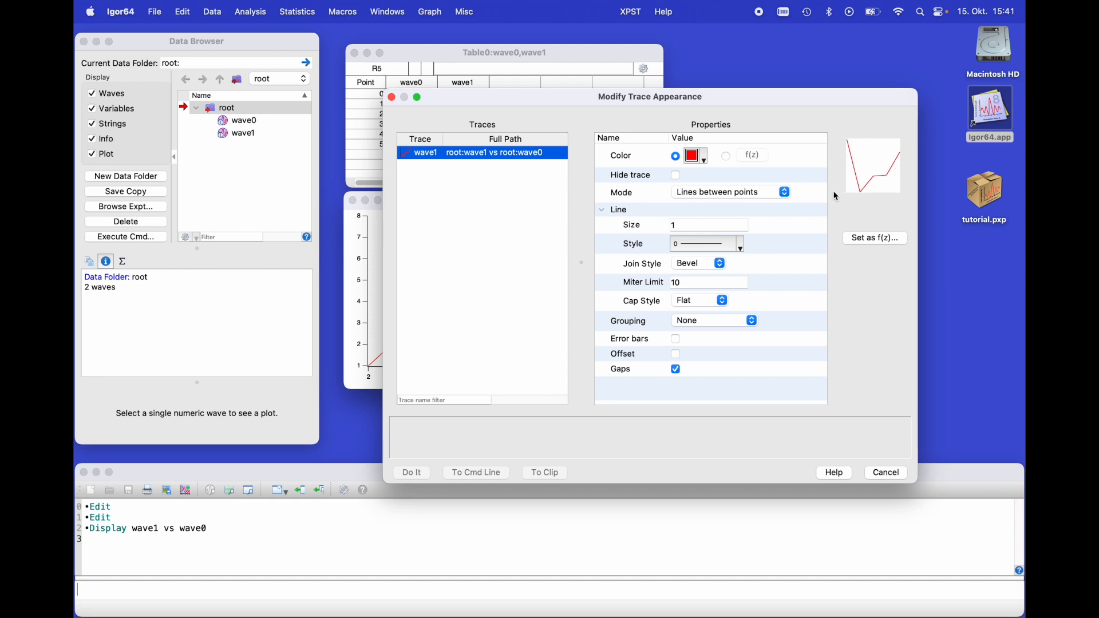
click(787, 194)
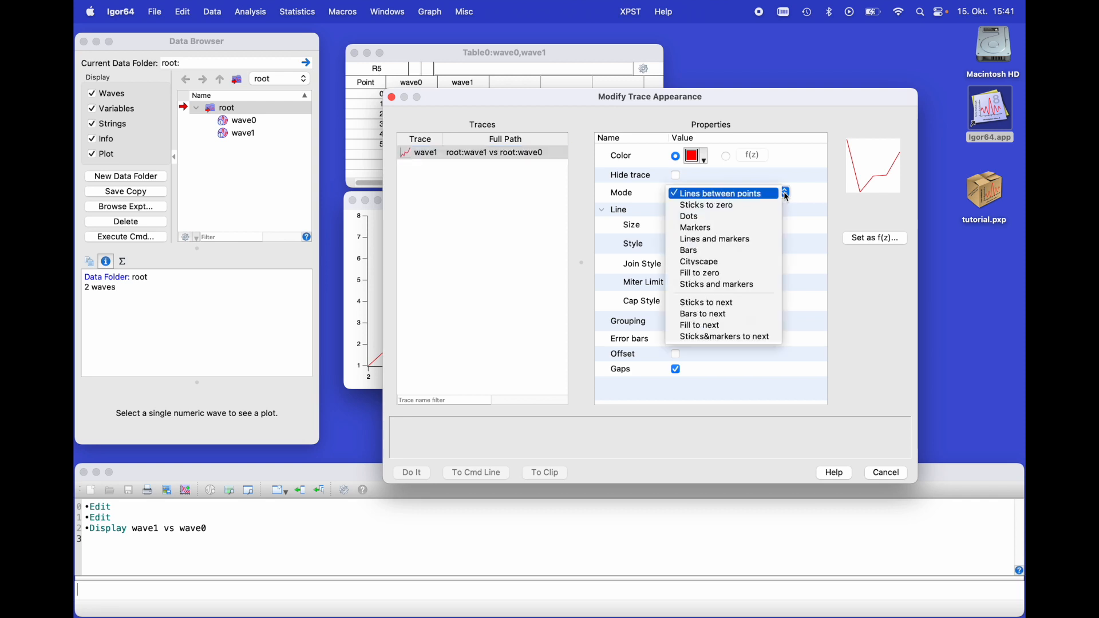
click(724, 229)
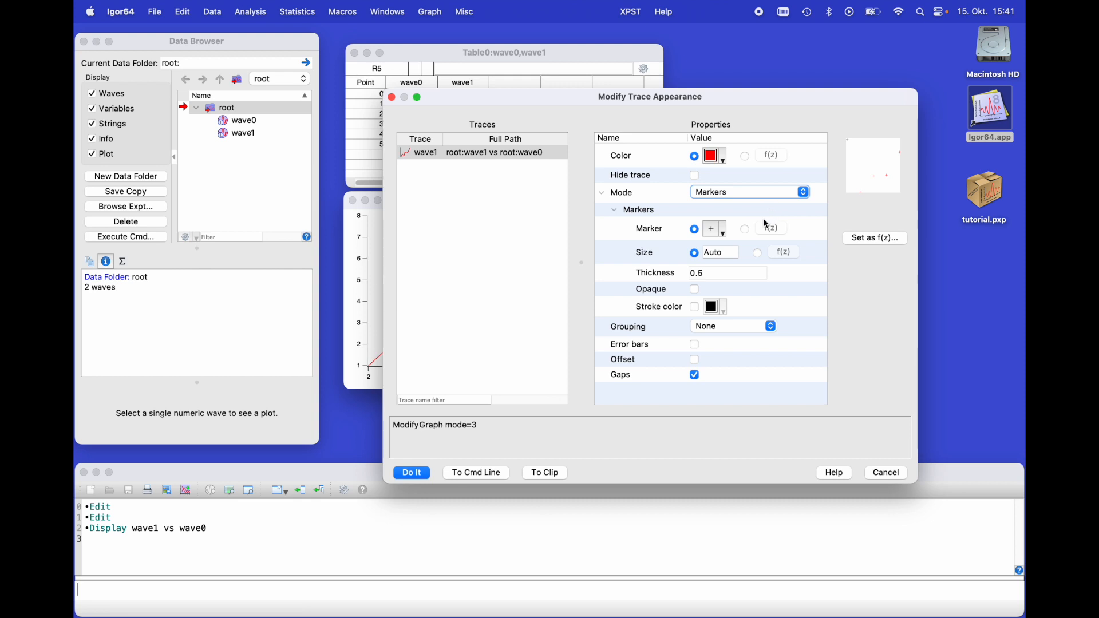
click(726, 232)
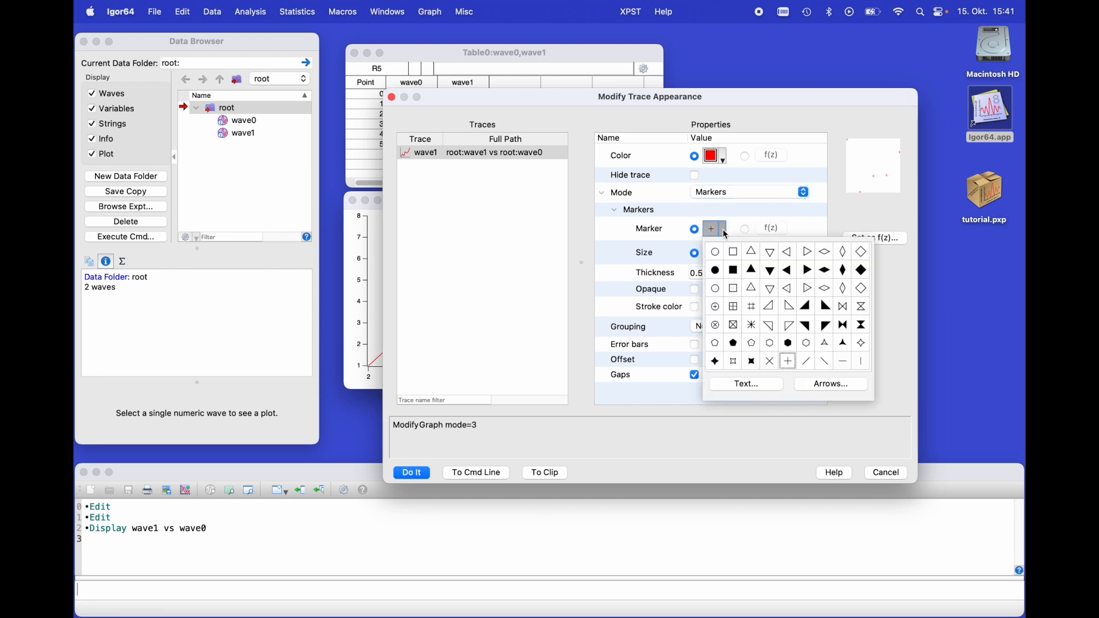
click(718, 273)
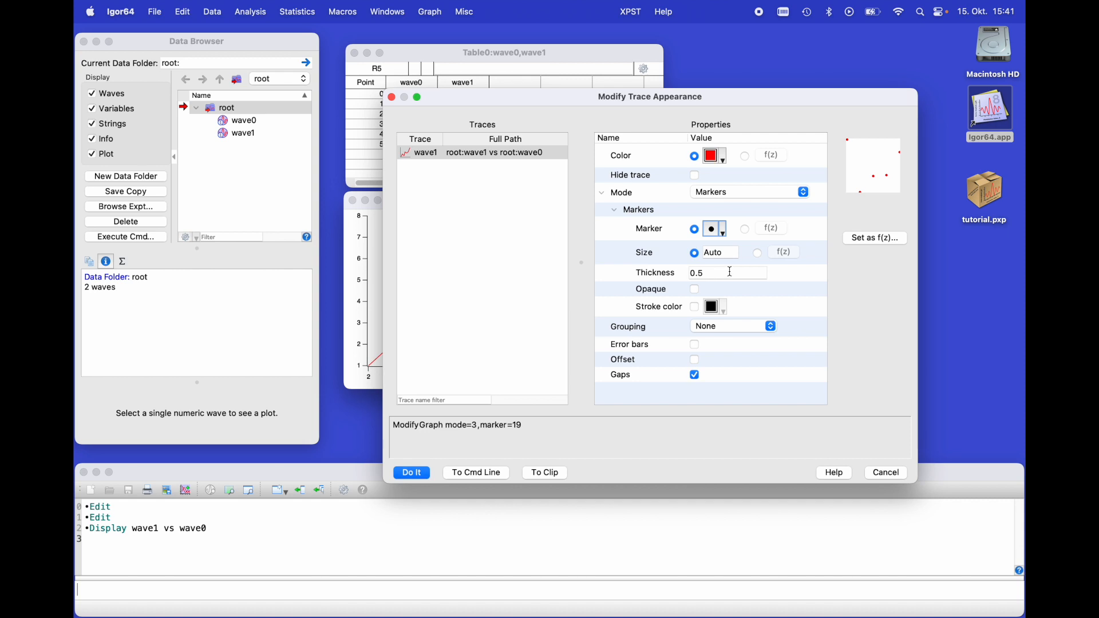
click(733, 252)
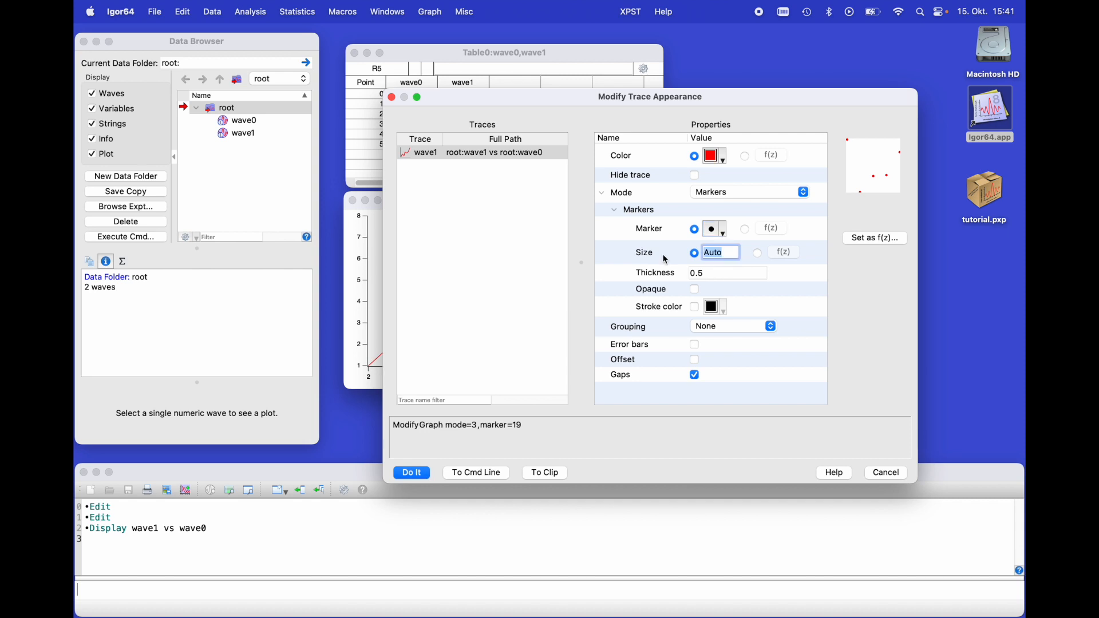
text(2)
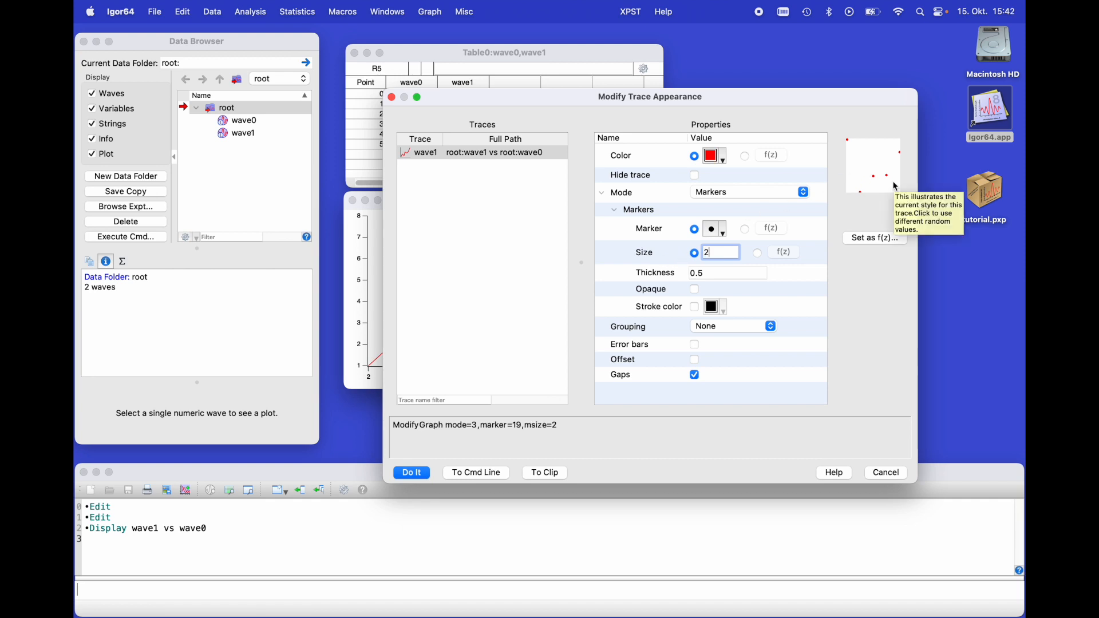
- Color the wave1 trace blue and apply the appearance changes to the graph
click(722, 156)
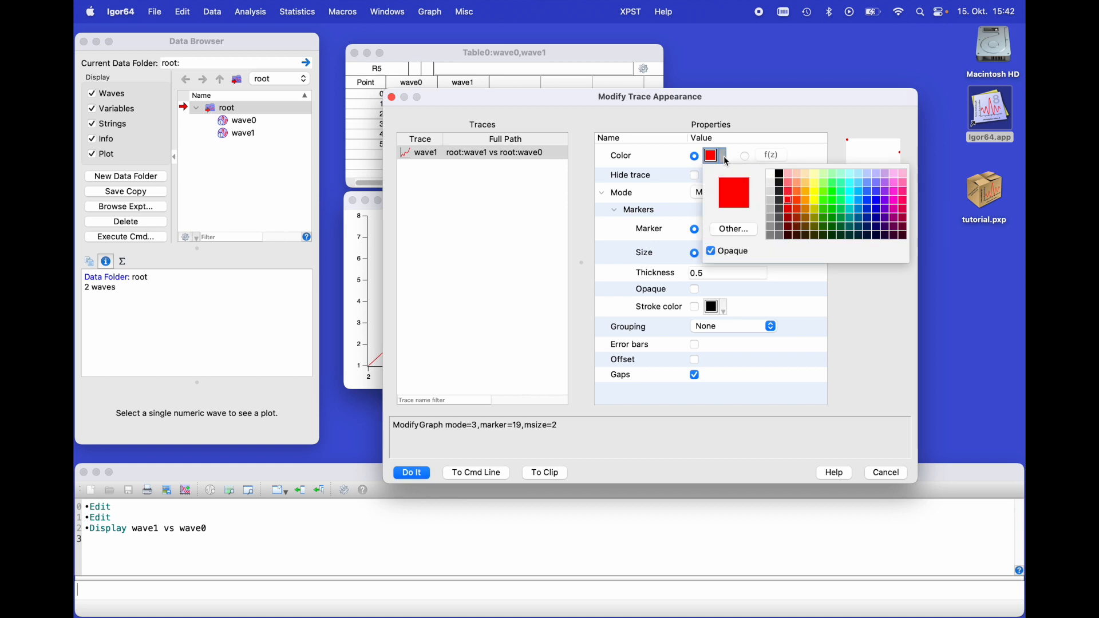
click(876, 198)
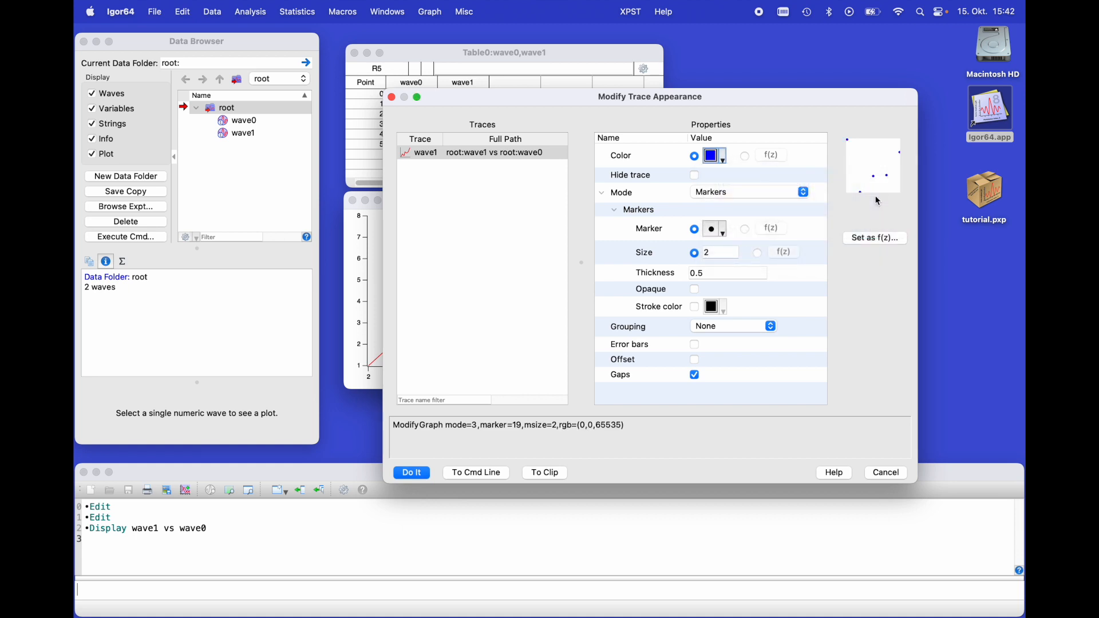
click(726, 158)
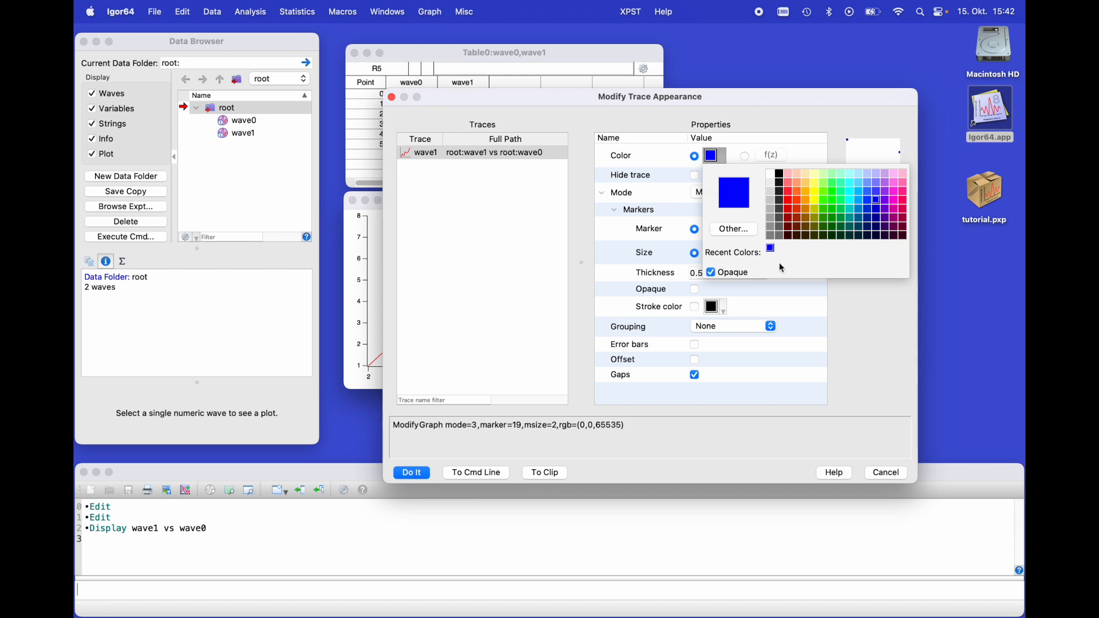
click(838, 300)
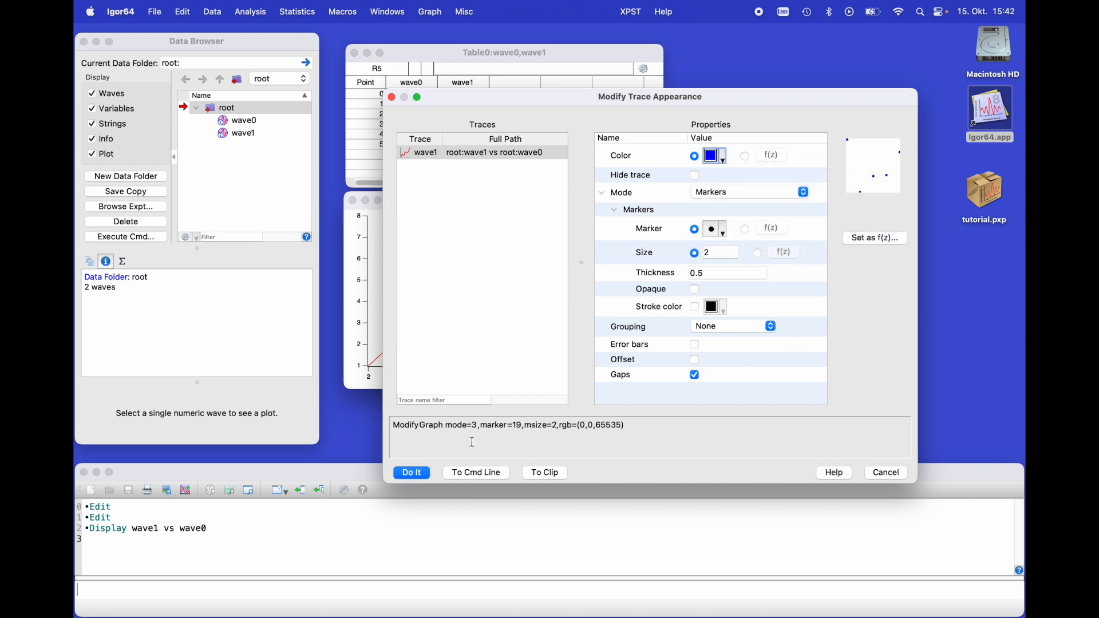
click(422, 470)
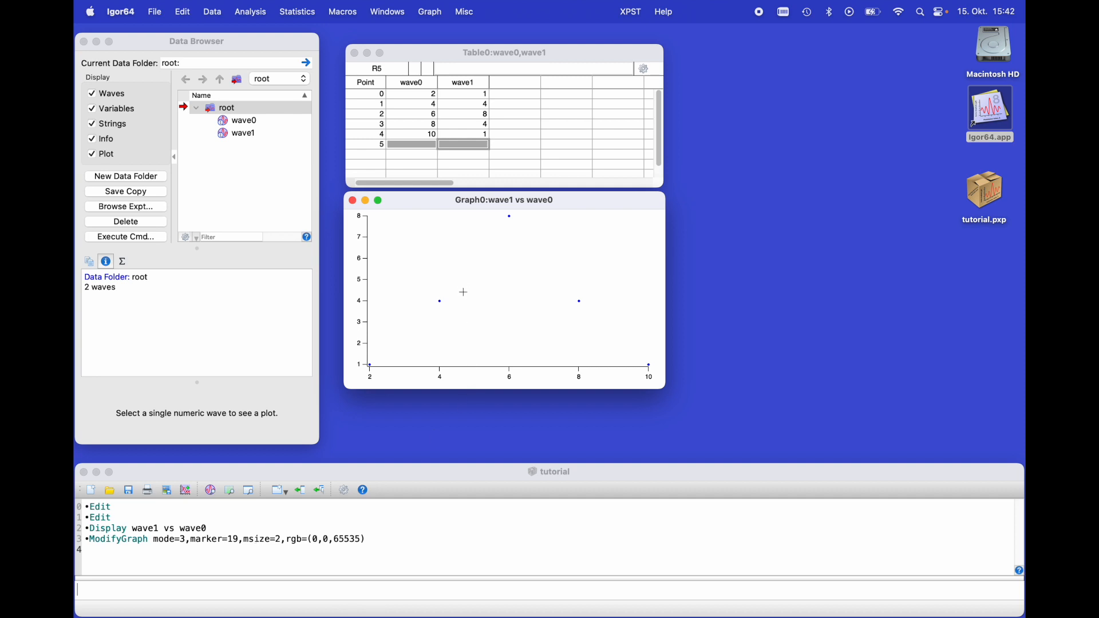
- Set the marker size to 3 by running ModifyGraph msize=3 on the command line
click(346, 580)
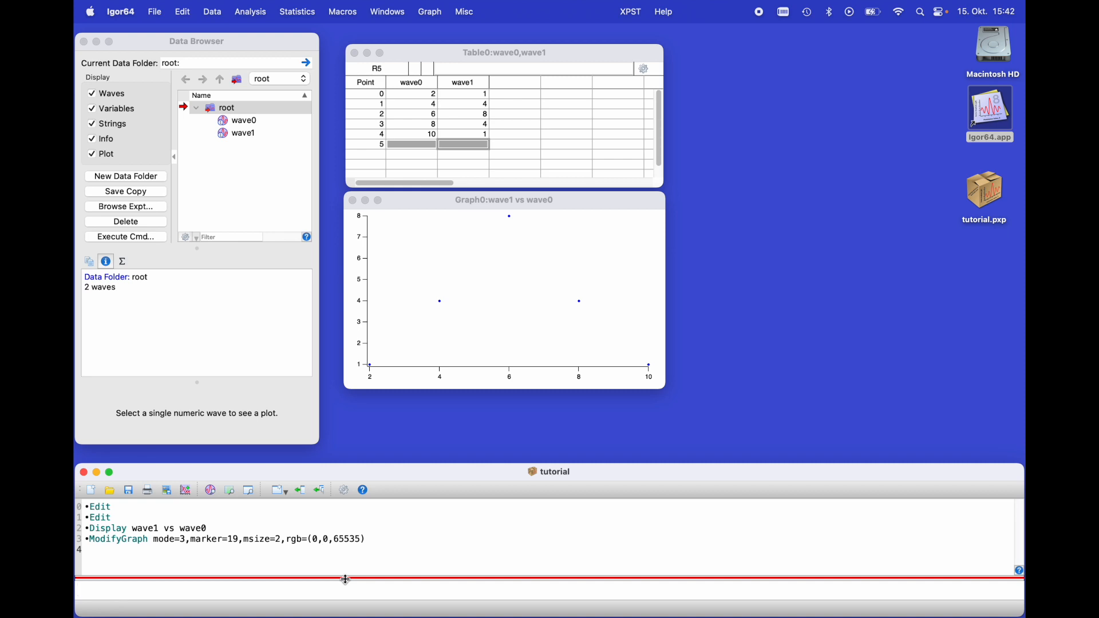
text(ModifyGraph msi)
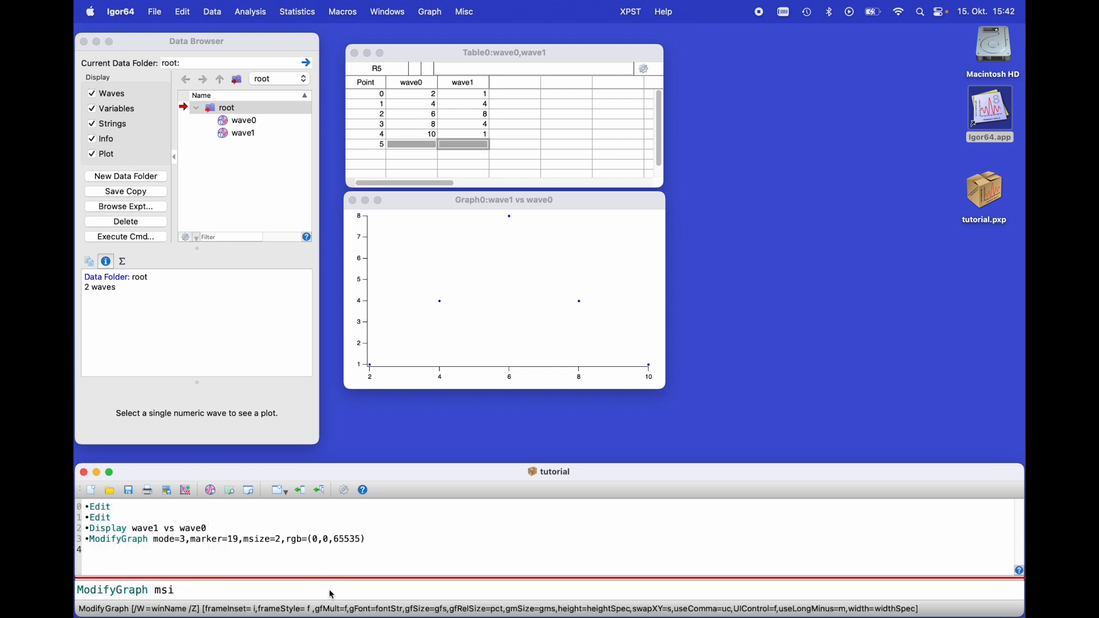
text(ze=3)
key(Return)
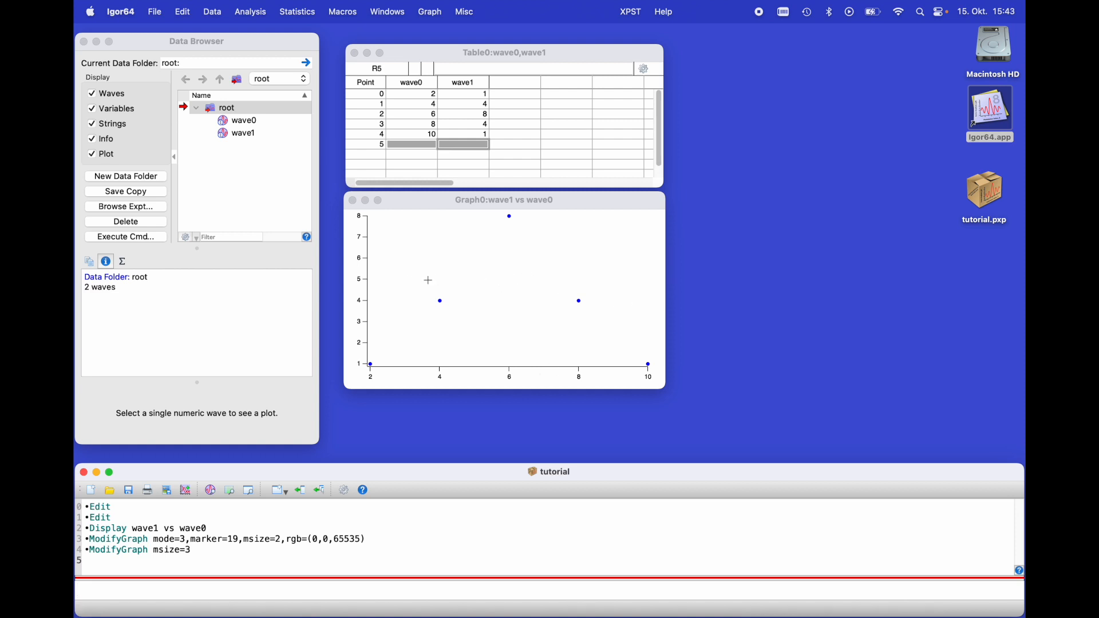
- Set the graph's left axis to Mirror On with its tick location Inside, and apply the changes
double_click(365, 283)
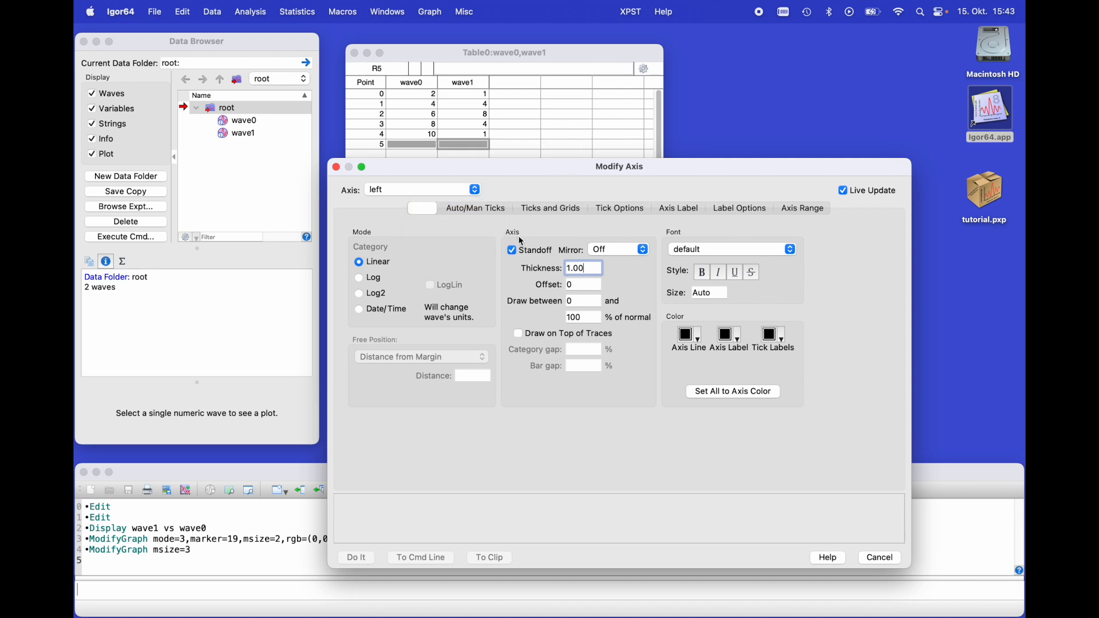
click(604, 250)
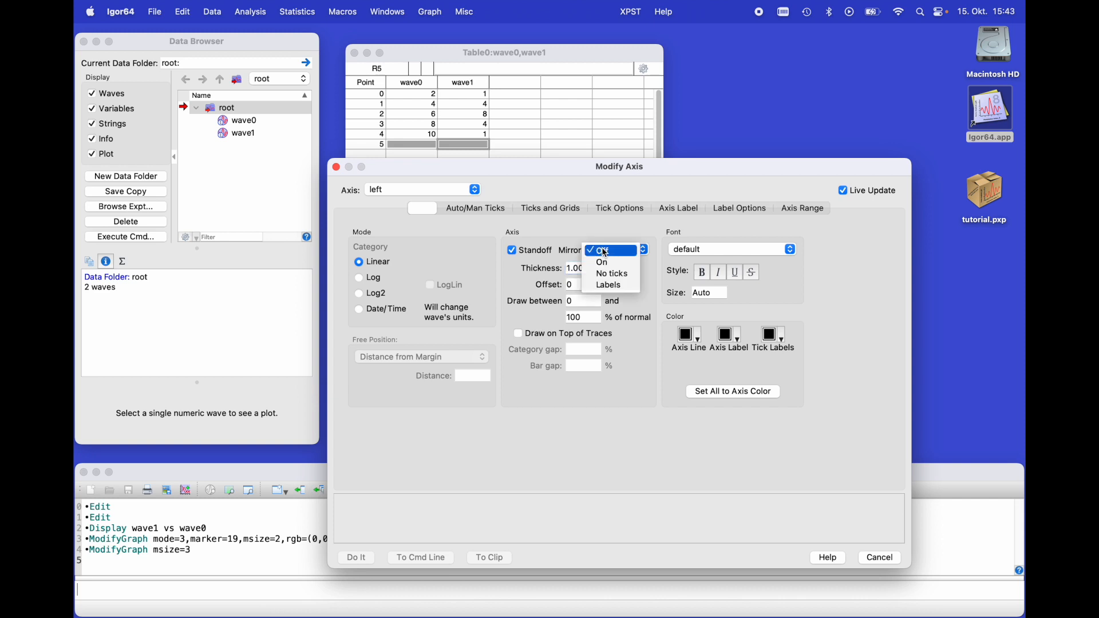
click(607, 263)
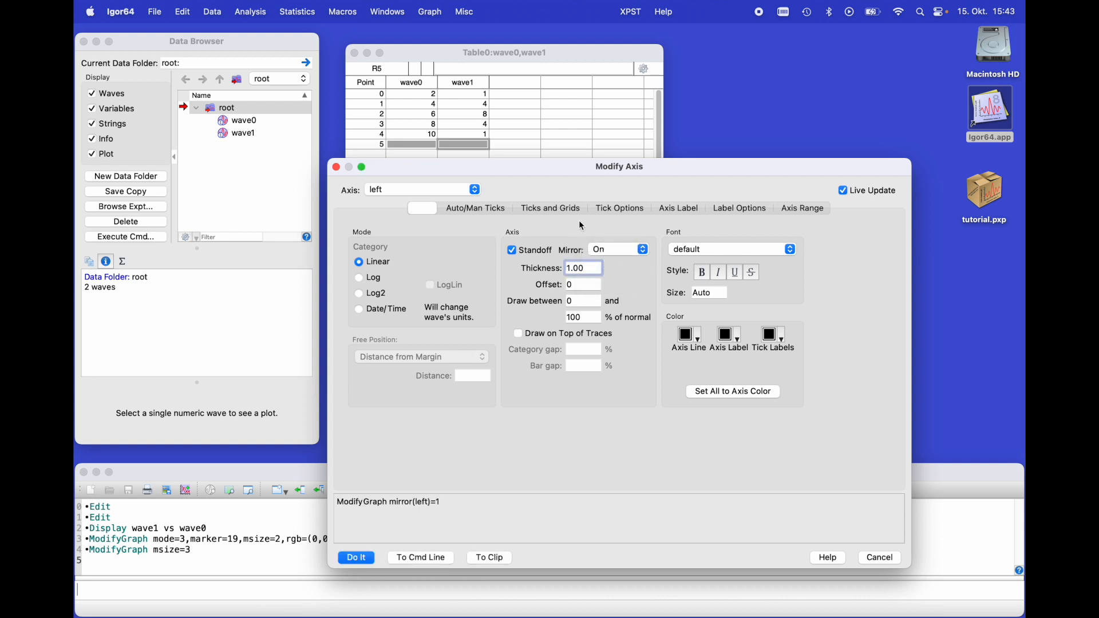
click(543, 213)
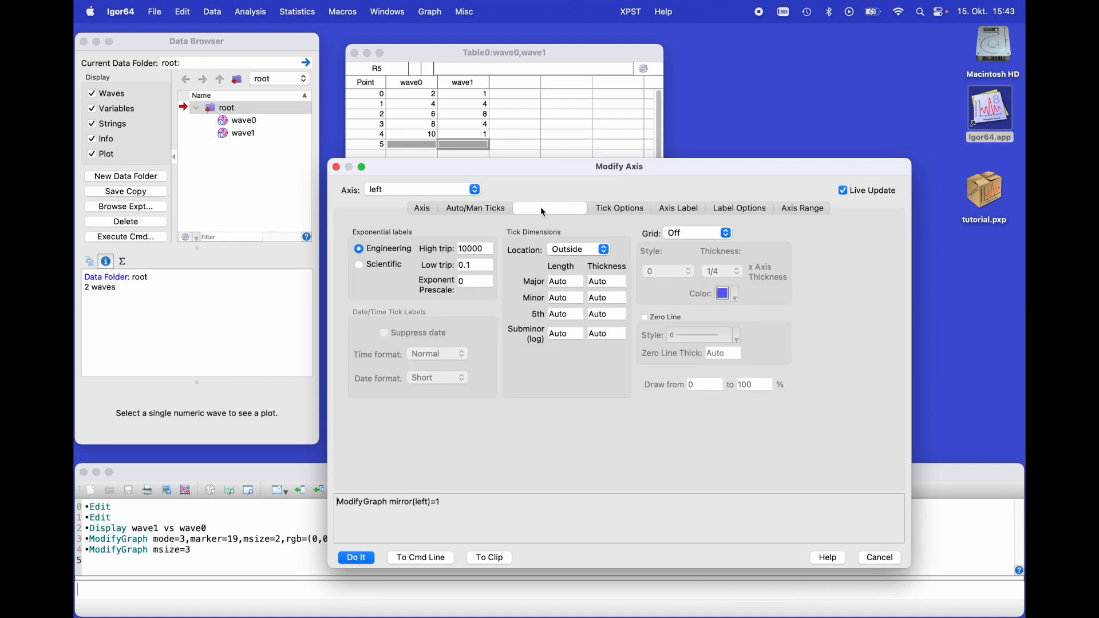
click(558, 252)
click(562, 275)
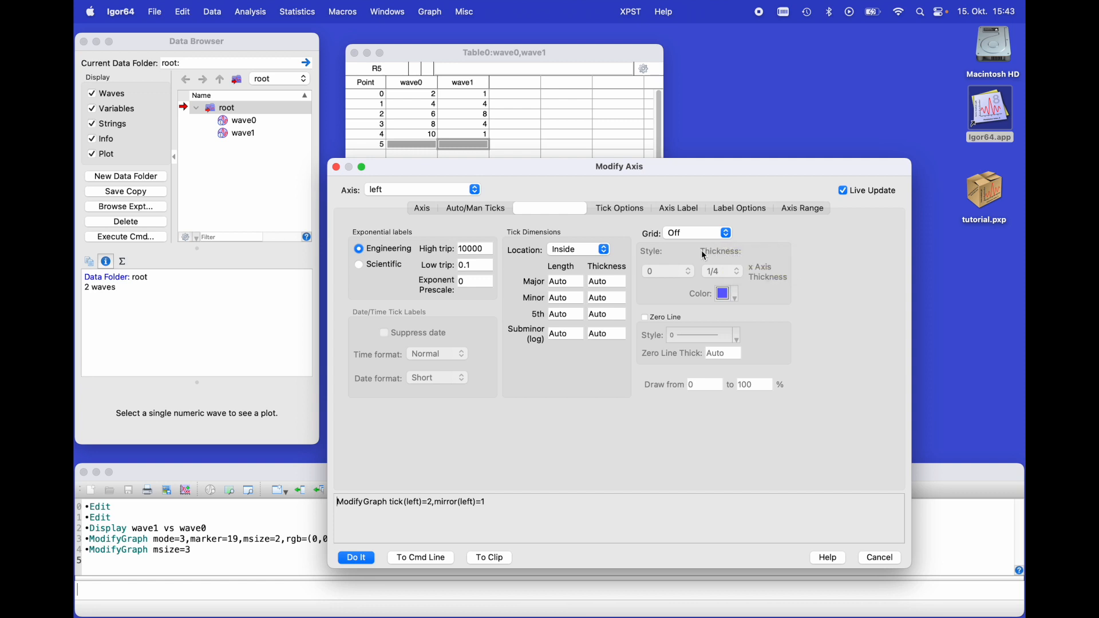
click(355, 555)
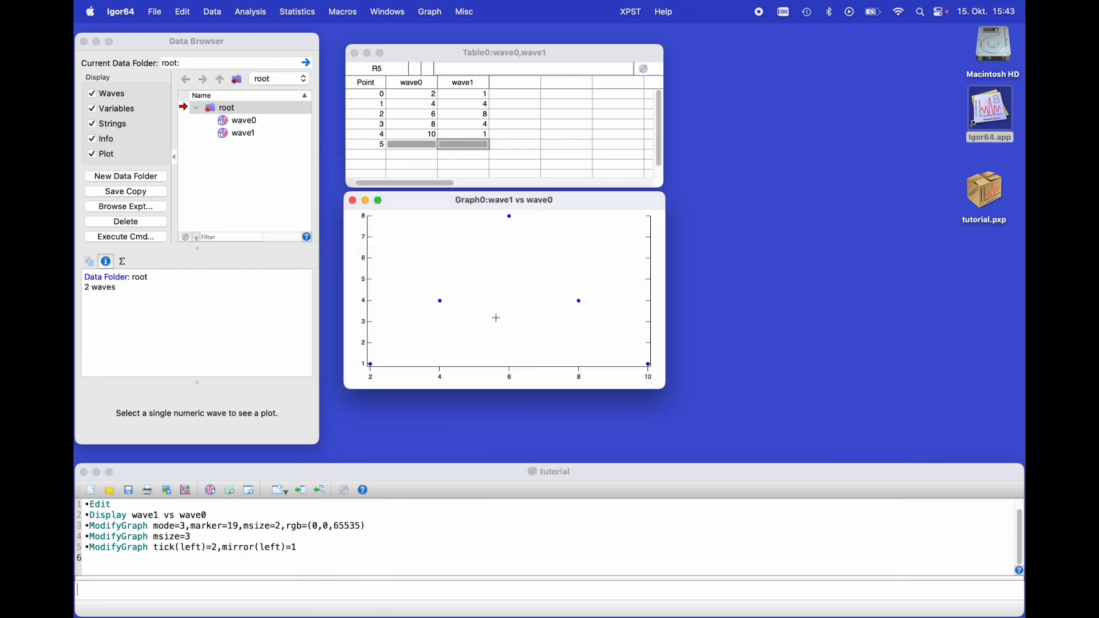
- Mirror the graph's bottom axis with inside ticks by running ModifyGraph tick(bottom)=2,mirror(bottom)=1, adapted from the previous left-axis command
click(275, 587)
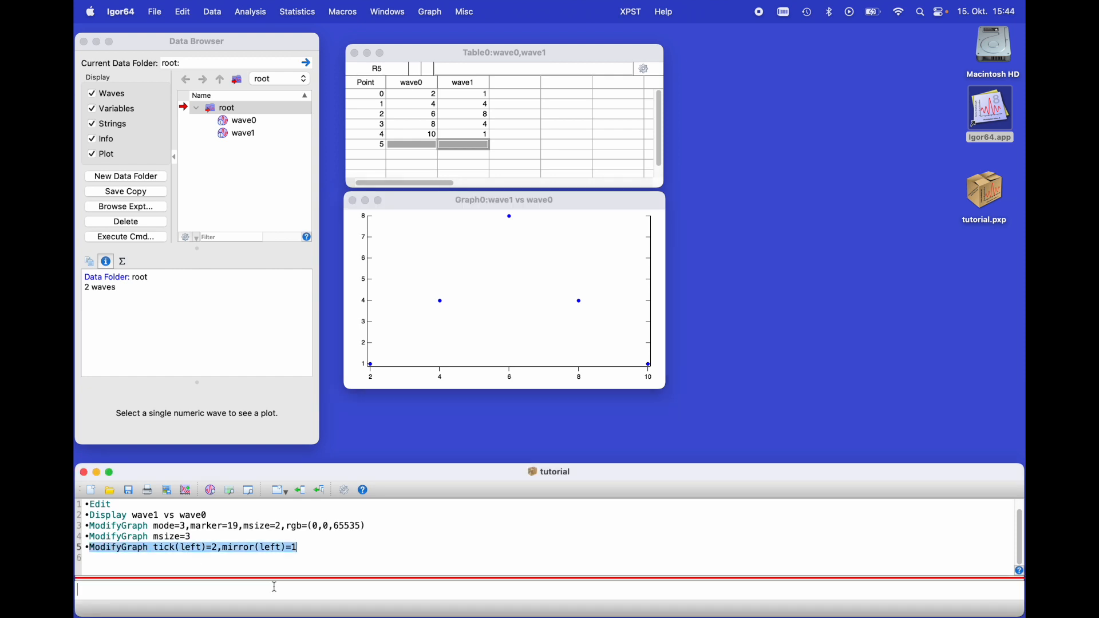
key(Return)
key(BackSpace)
key(BackSpace)
key(BackSpace)
key(BackSpace)
text(n)
key(BackSpace)
text(bottom)=1)
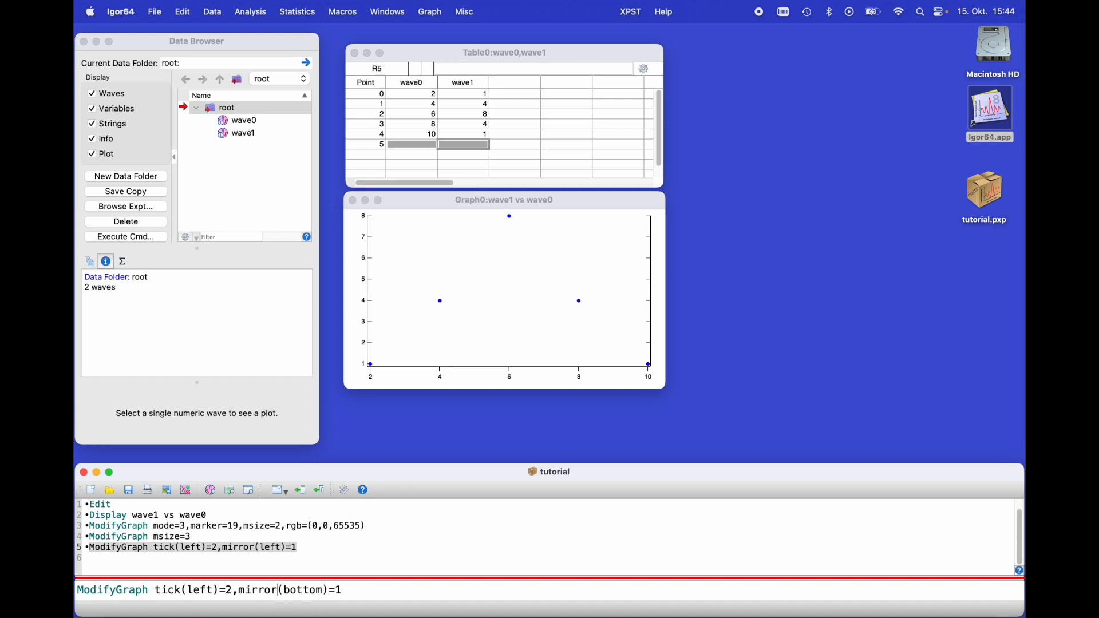
key(Left)
key(Left)
key(Left)
key(Left)
key(BackSpace)
key(BackSpace)
key(BackSpace)
key(BackSpace)
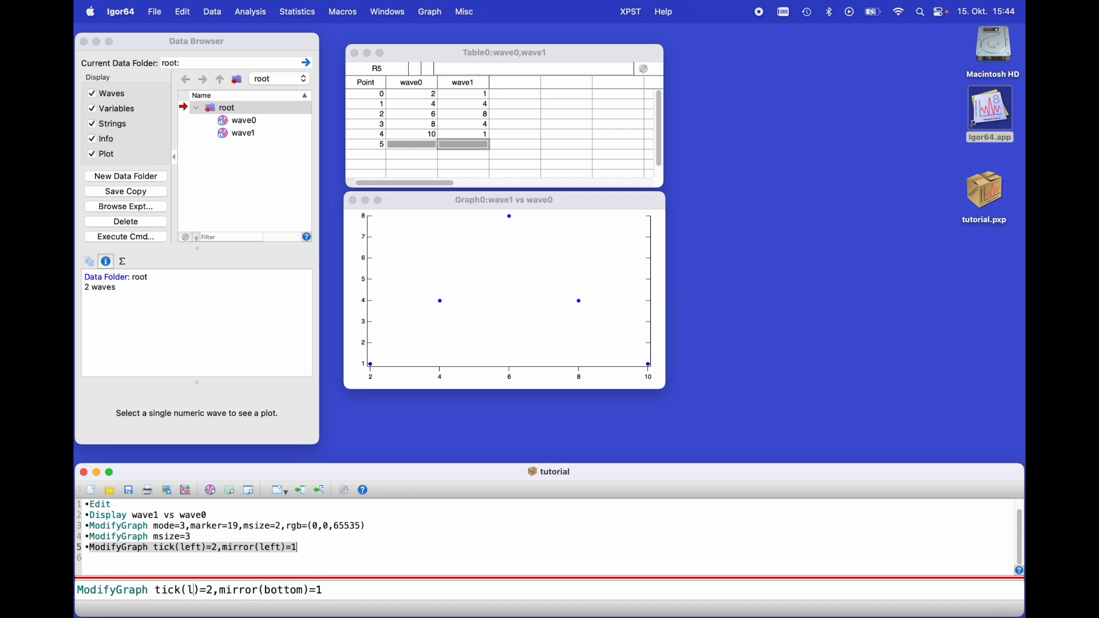
text(botto)
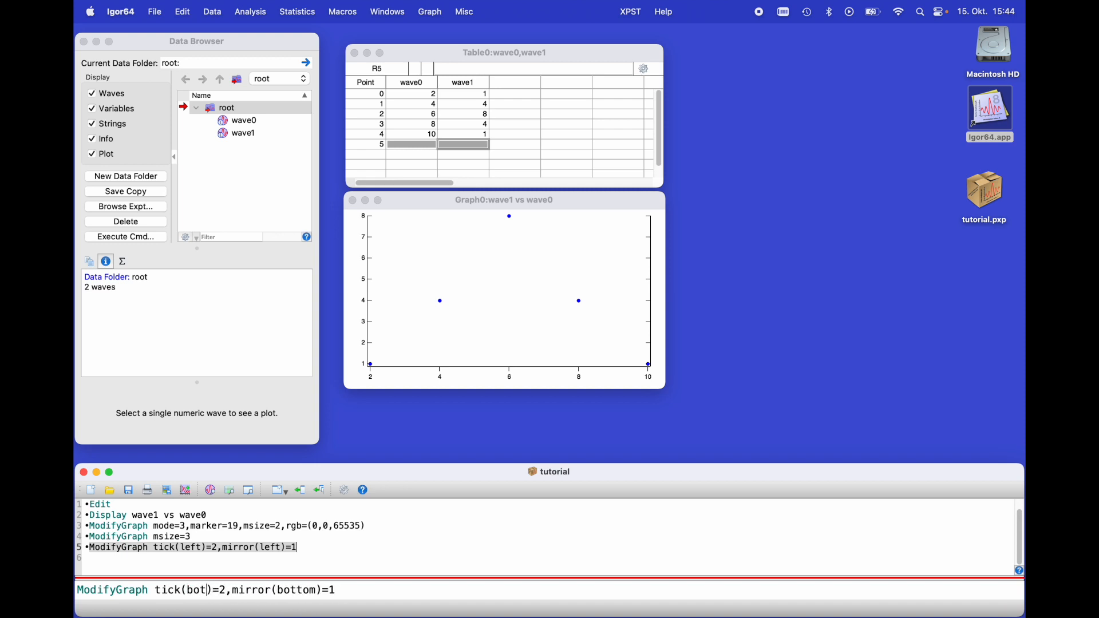
text(m)
key(Return)
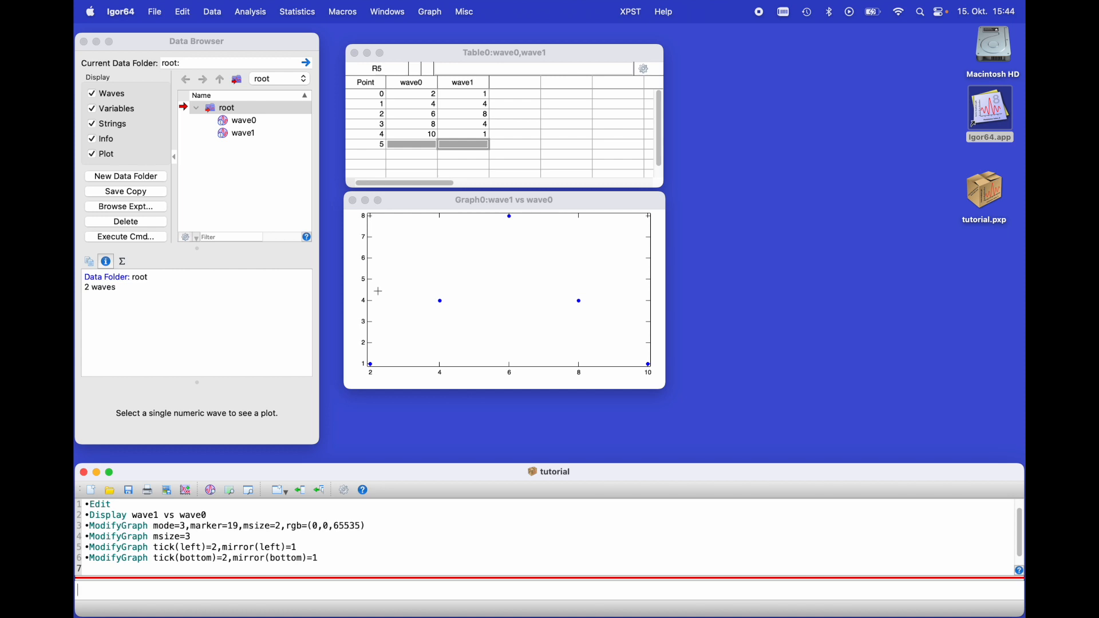
- Label the graph's left axis "y data" at font size 14 and apply the label
double_click(369, 286)
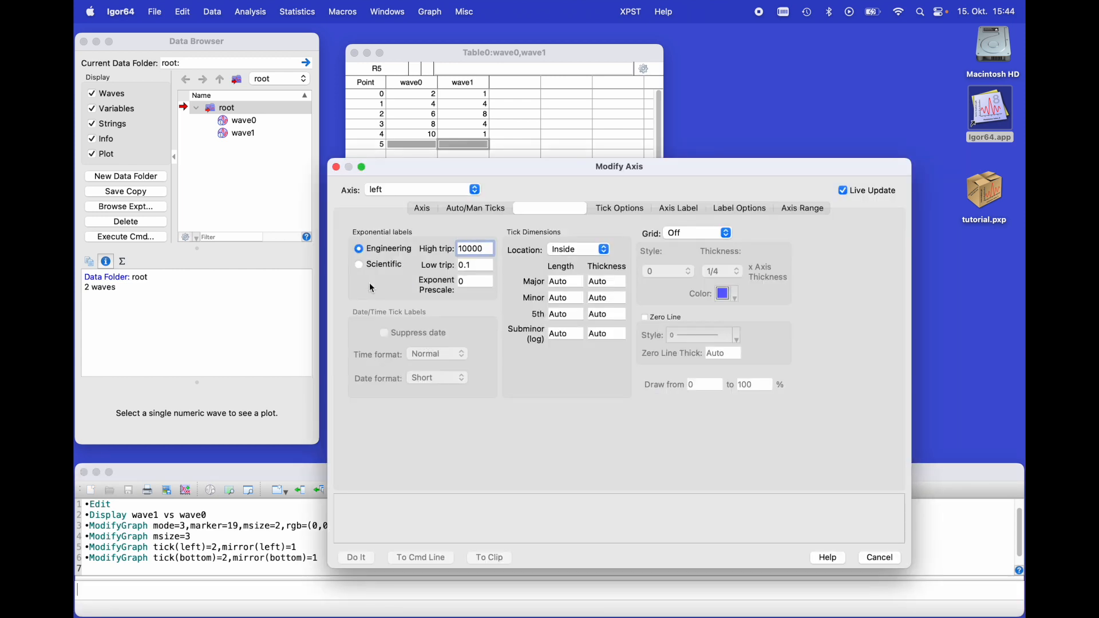
click(676, 211)
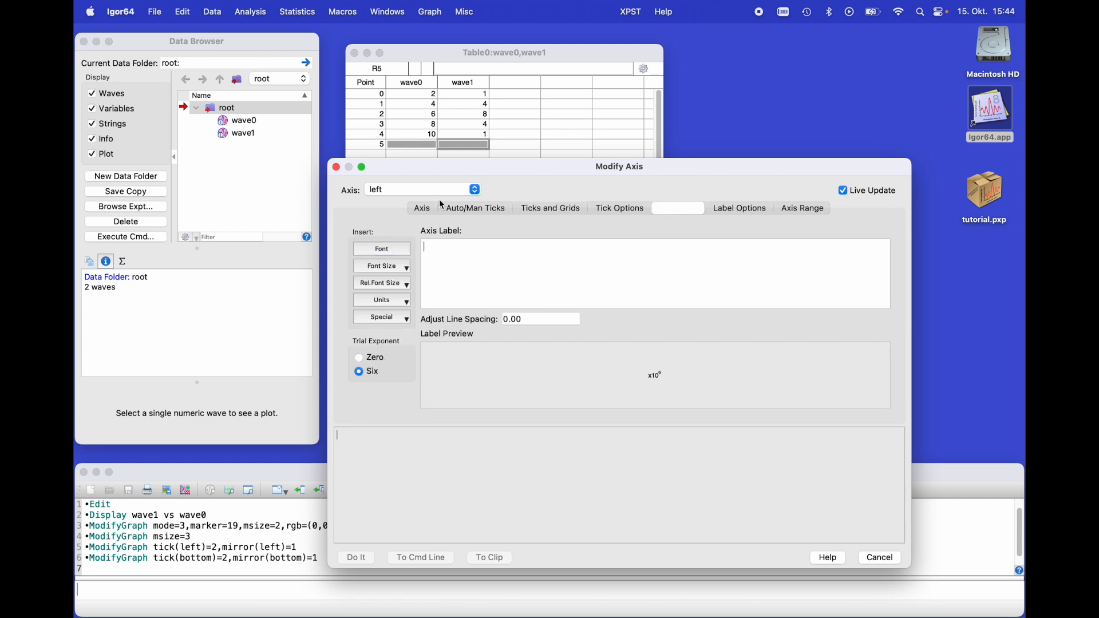
text(y data)
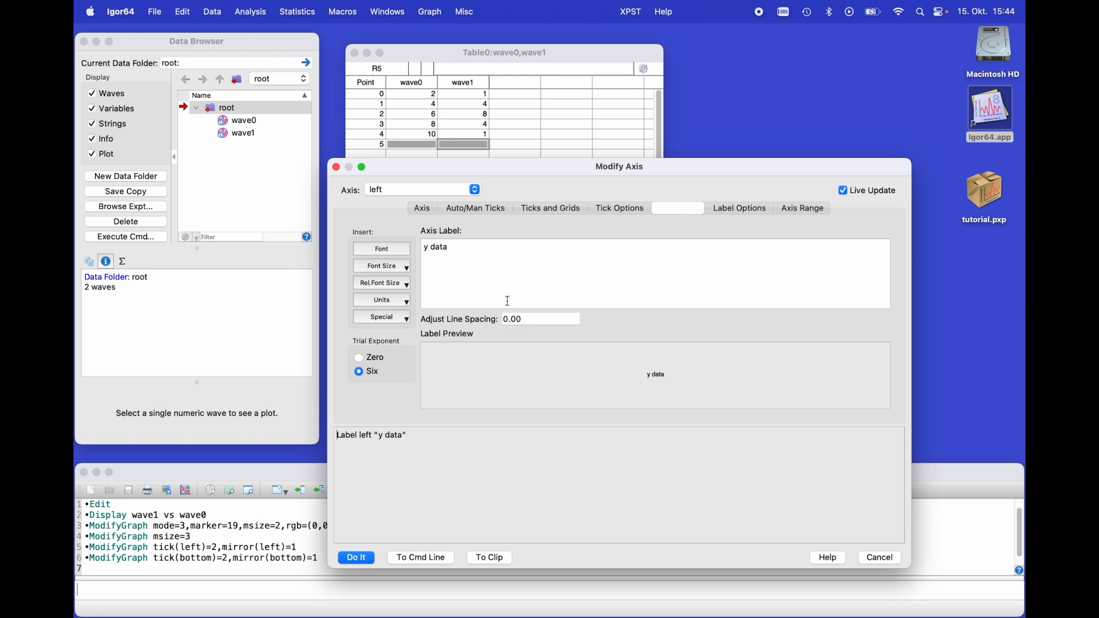
click(404, 270)
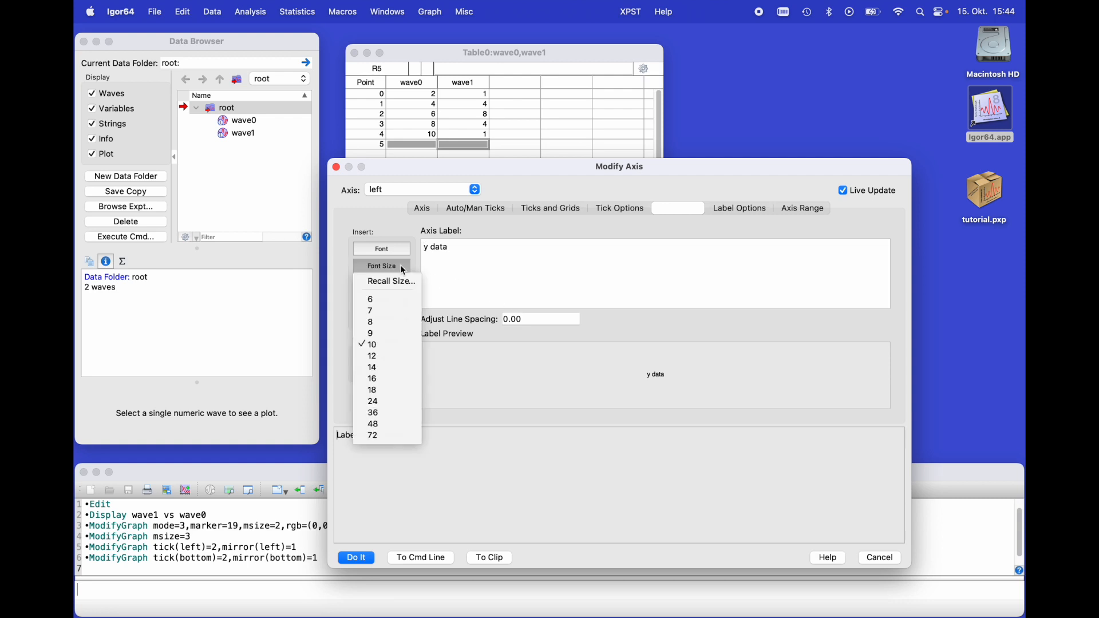
click(390, 368)
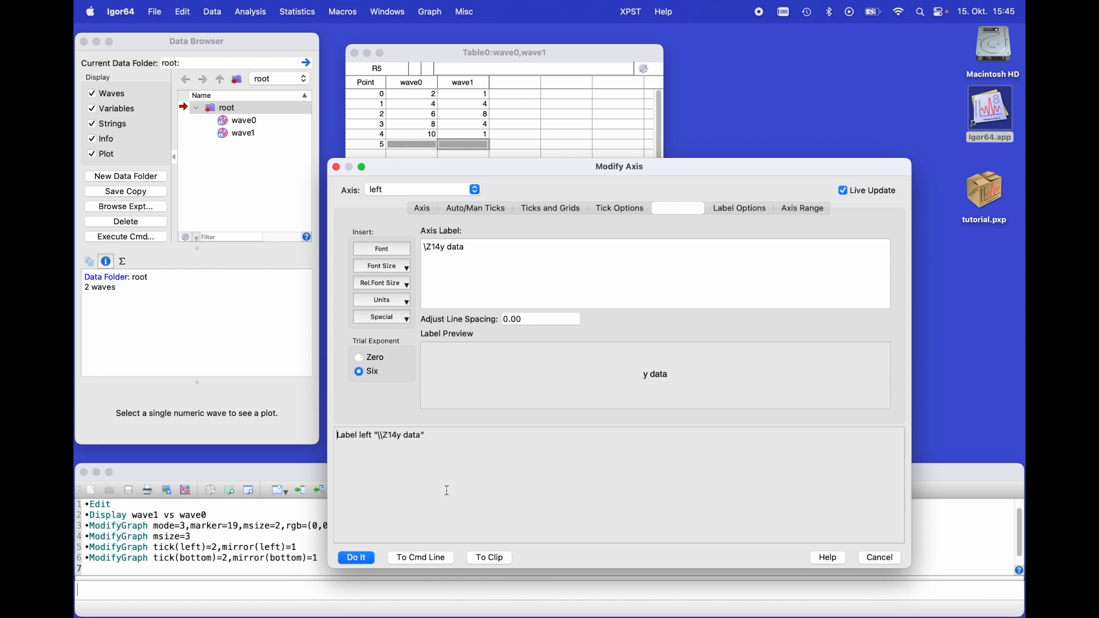
click(357, 558)
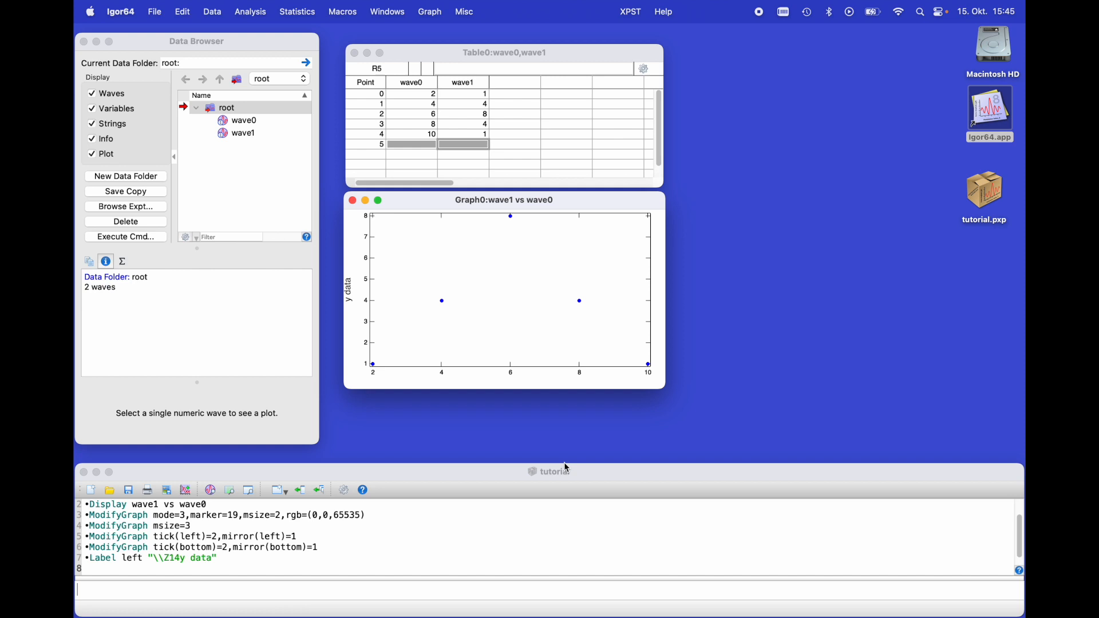
- Label the bottom axis "x data" at size 14 by reusing the left label command as Label bottom "\\Z14x data"
key(Up)
key(Return)
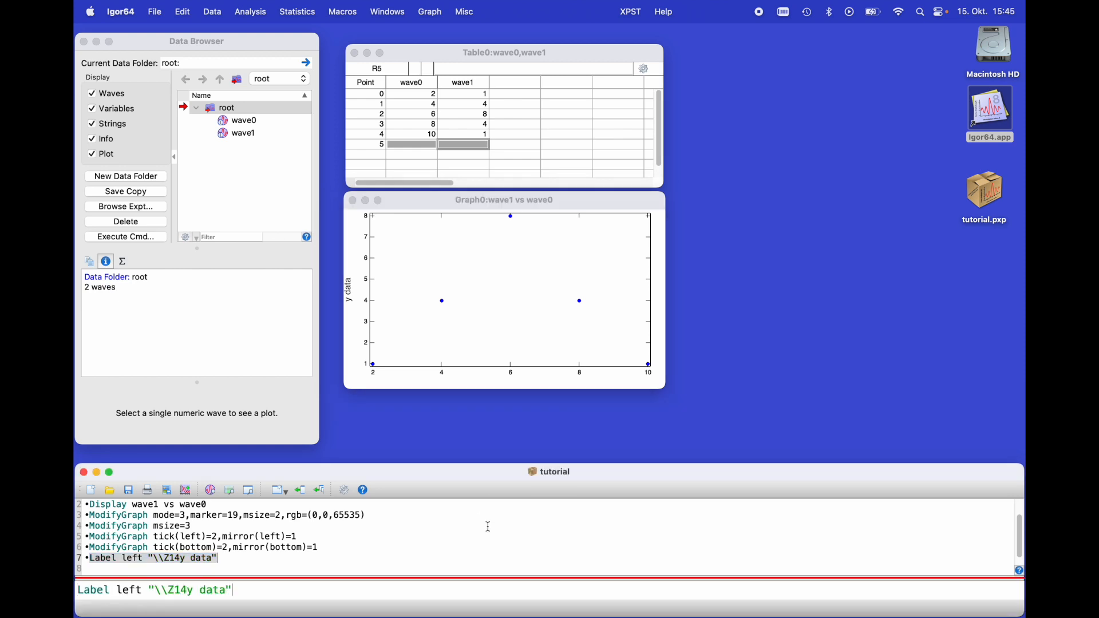
double_click(140, 581)
text(b)
text(ottom)
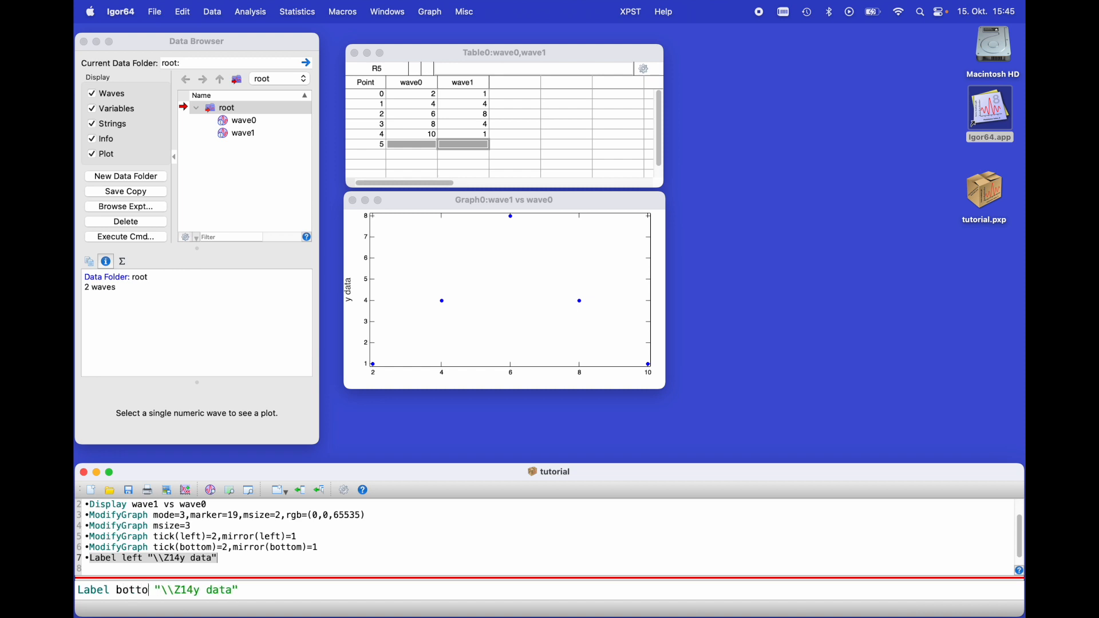
key(Right)
key(Right)
key(Right)
key(BackSpace)
text(x)
key(Return)
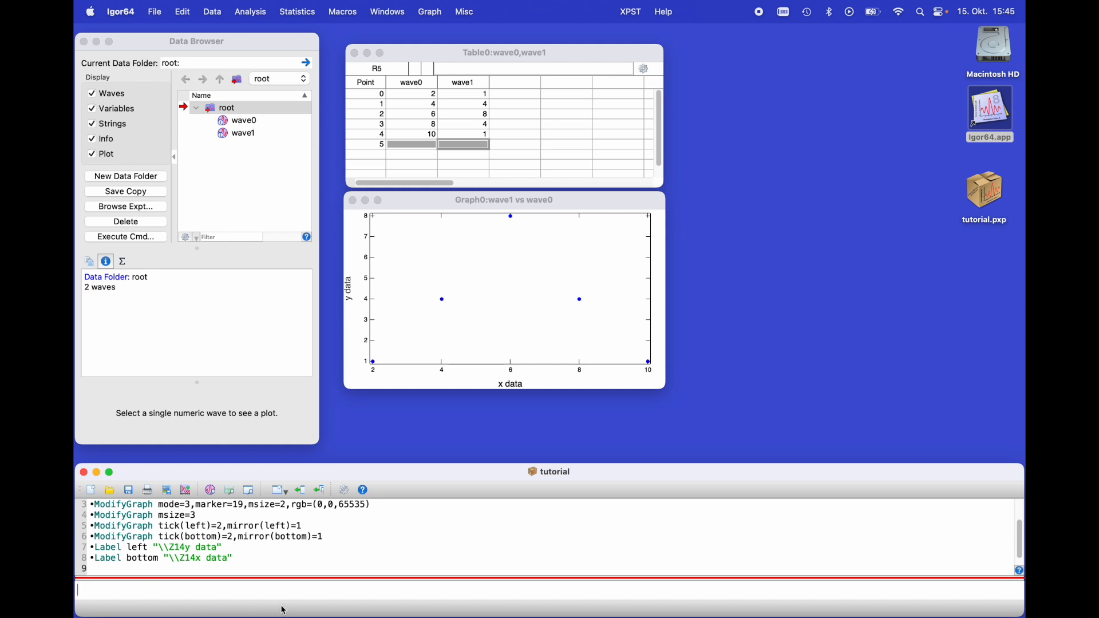
- Set the bottom axis's manual range to a minimum of 1 and a maximum of 11, and apply it
click(523, 364)
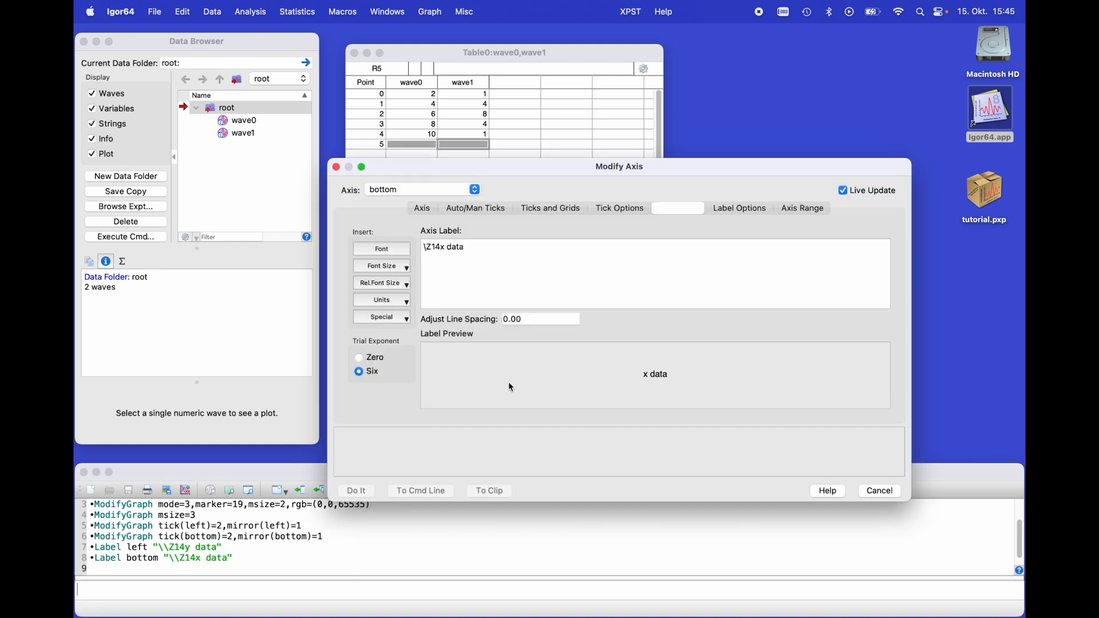
click(797, 212)
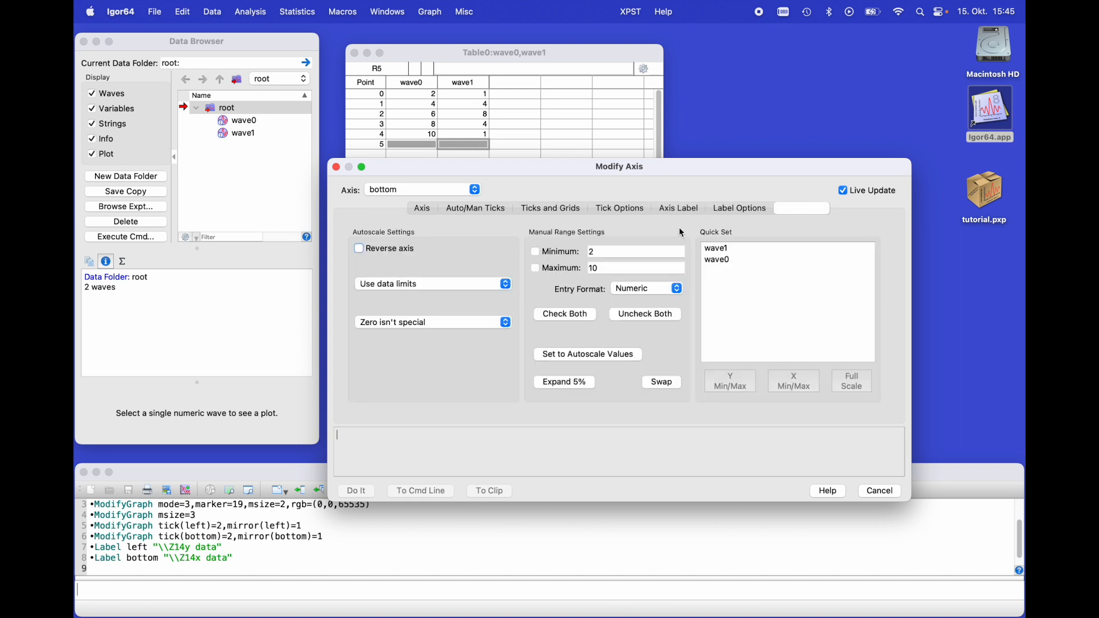
click(632, 253)
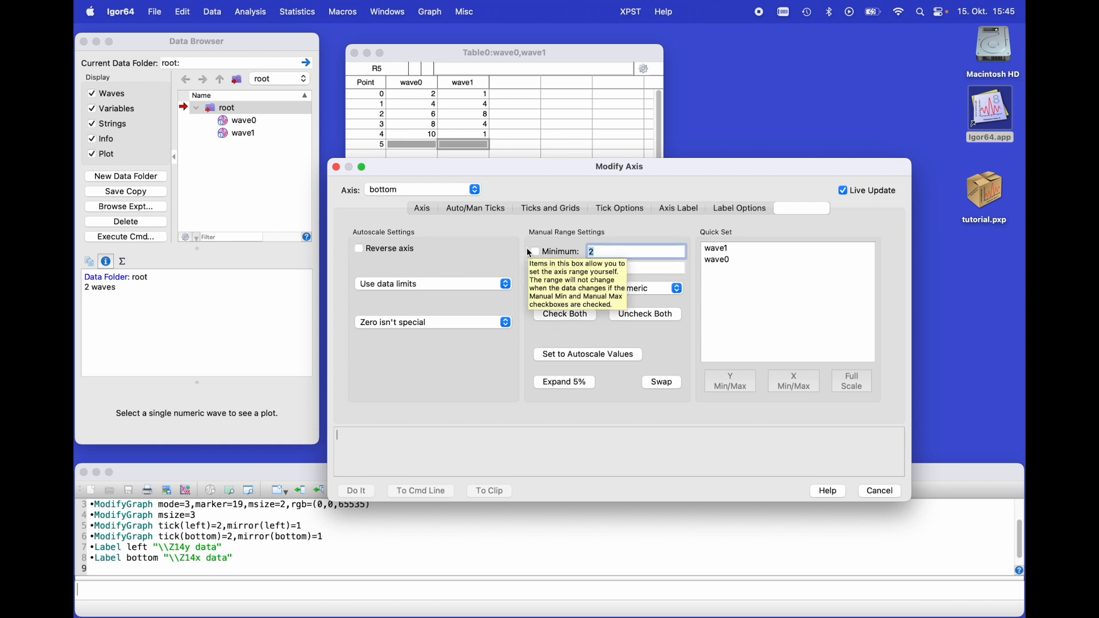
text(1)
key(Tab)
text(11)
click(359, 490)
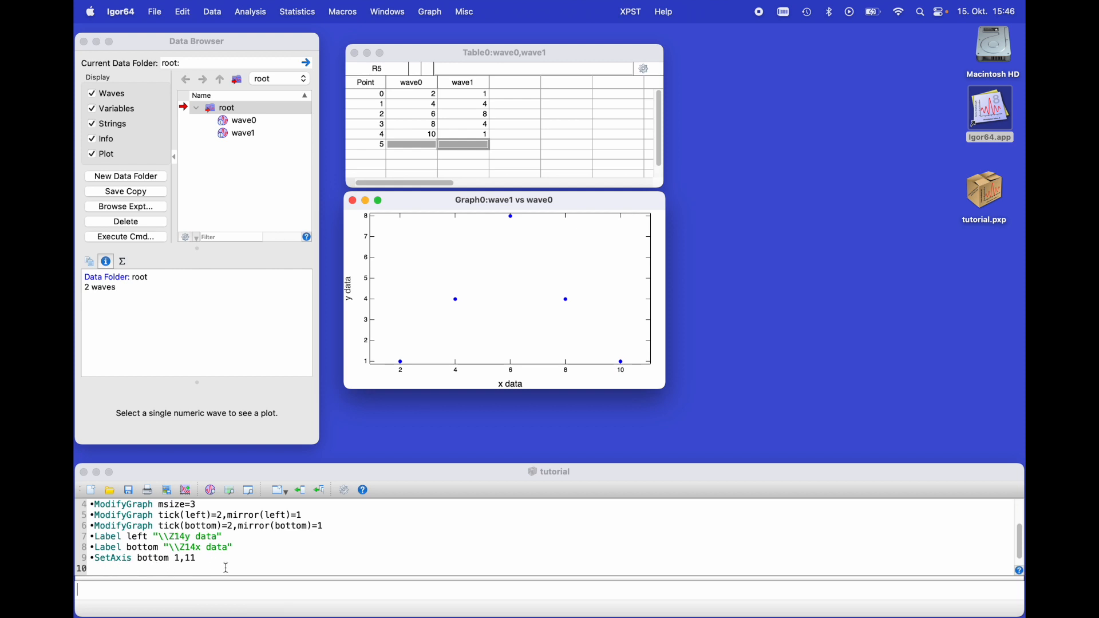
- Set the left axis range by reusing the last SetAxis command and running it as SetAxis left 0, 9
key(Up)
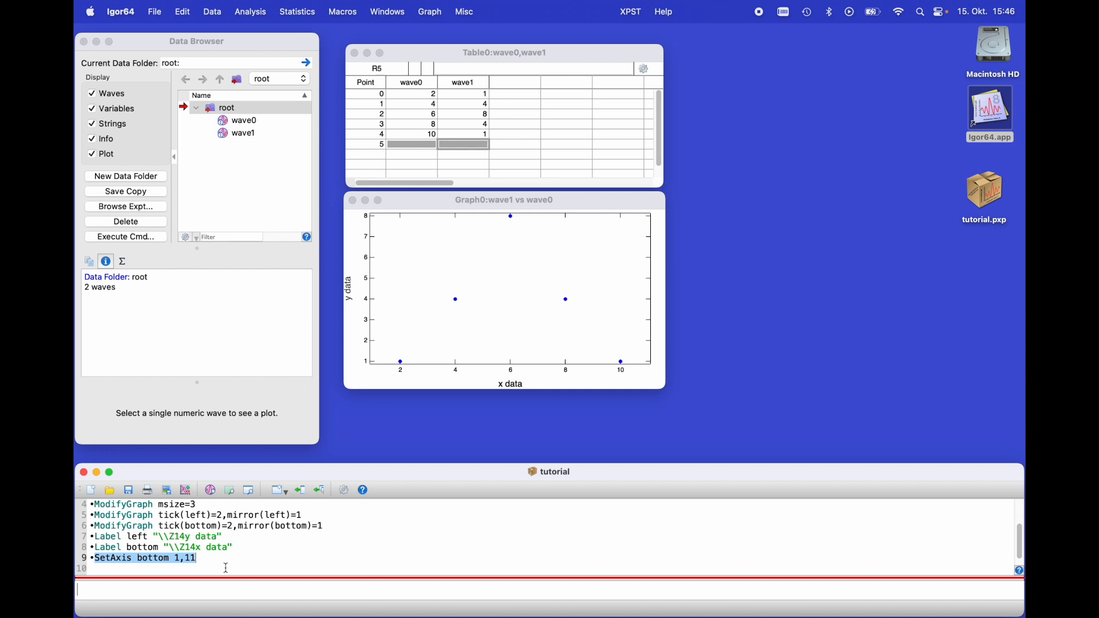
key(Return)
key(BackSpace)
key(BackSpace)
key(BackSpace)
key(BackSpace)
key(BackSpace)
key(BackSpace)
key(BackSpace)
key(BackSpace)
key(BackSpace)
key(BackSpace)
key(BackSpace)
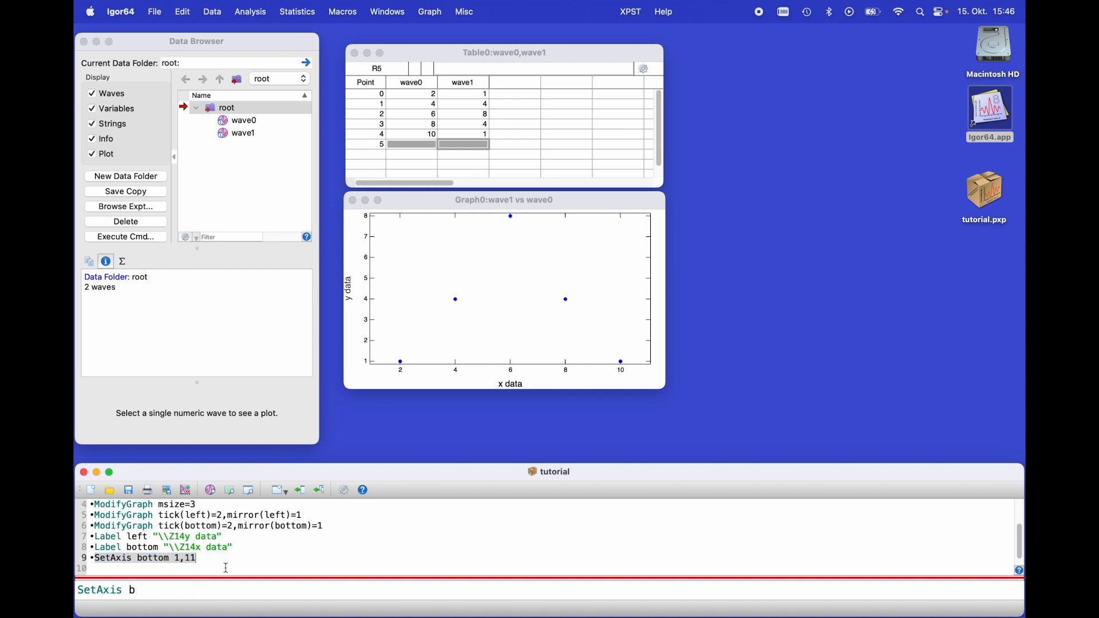
text(left 0, 9)
key(Return)
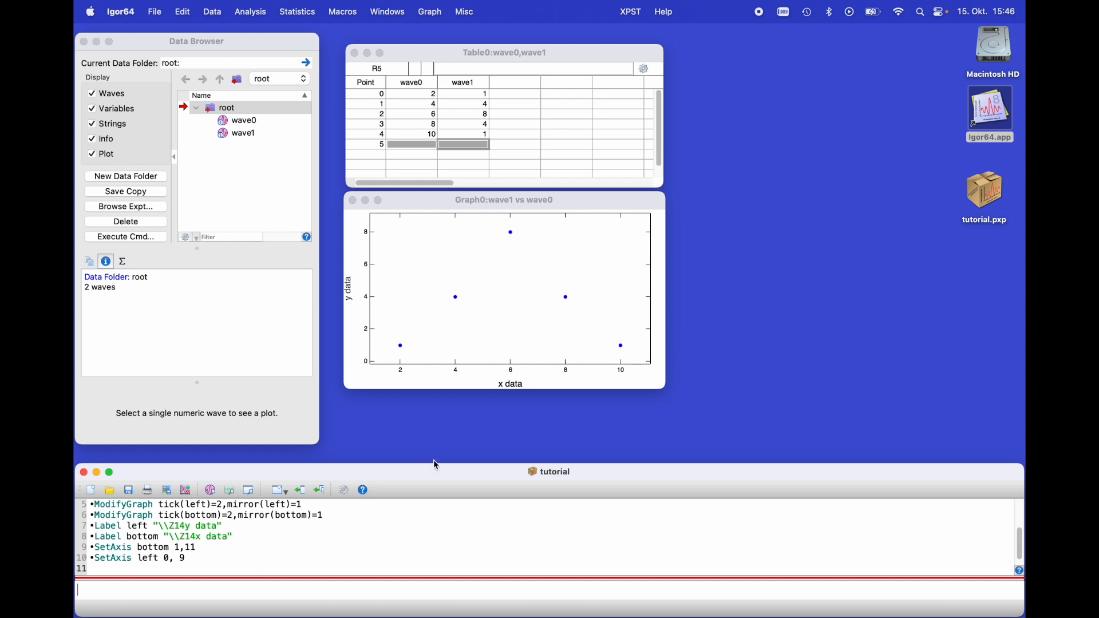
- Mark out a region of the graph enclosing all data points and expand the view to it
click(423, 273)
drag(387, 221, 630, 352)
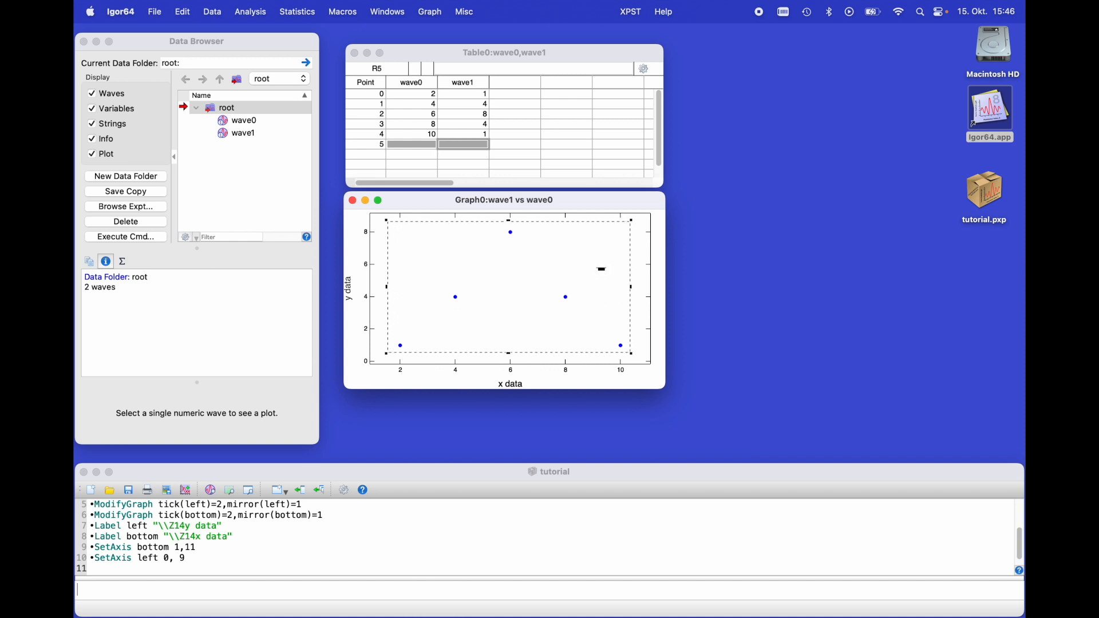
click(602, 261)
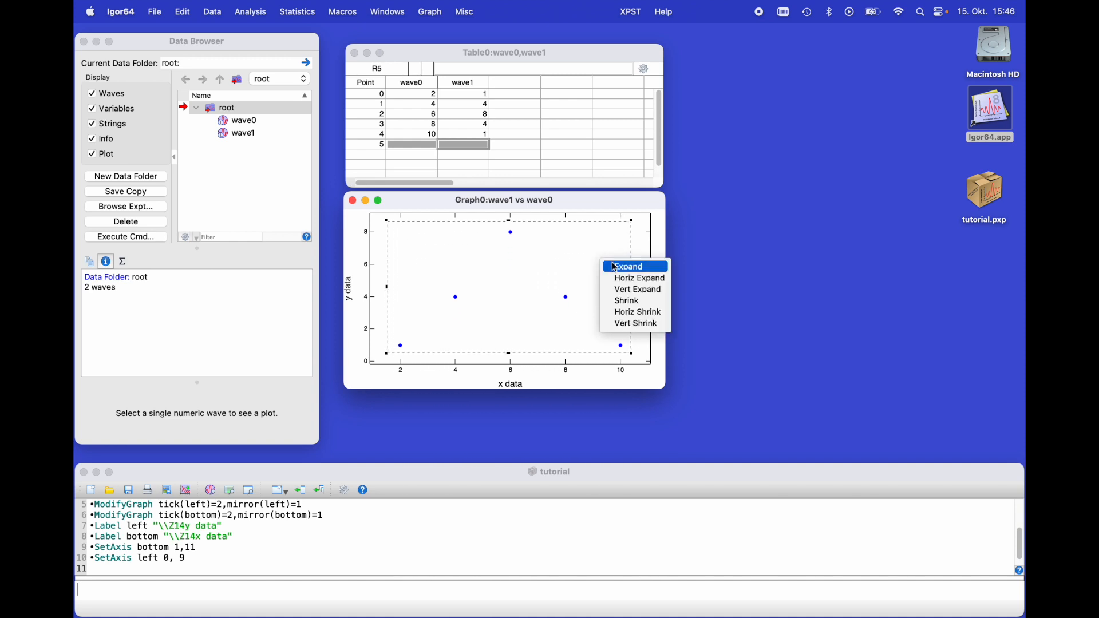
click(613, 265)
- Shrink the graph view using a marquee over most of the plot area, and autoscale the axes
drag(389, 228, 645, 361)
click(600, 305)
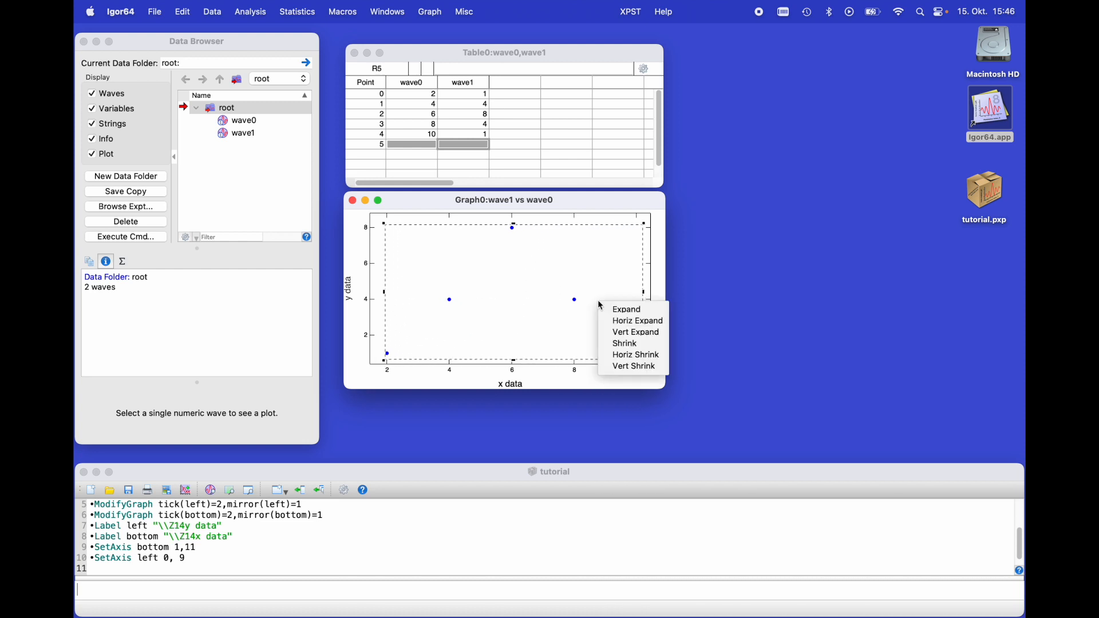
click(623, 343)
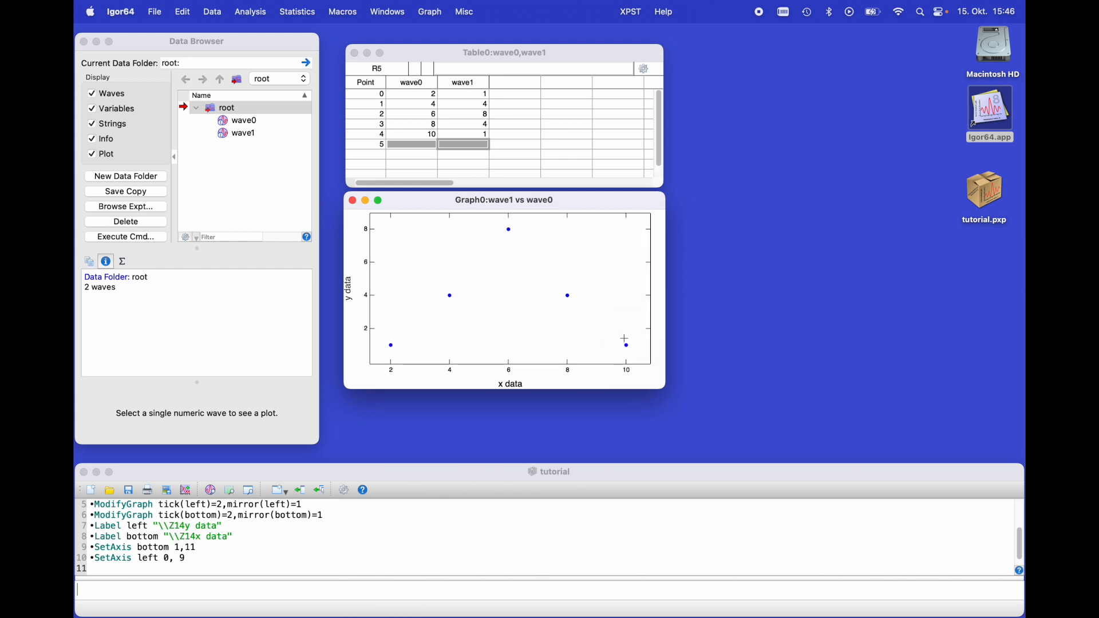
right_click(574, 238)
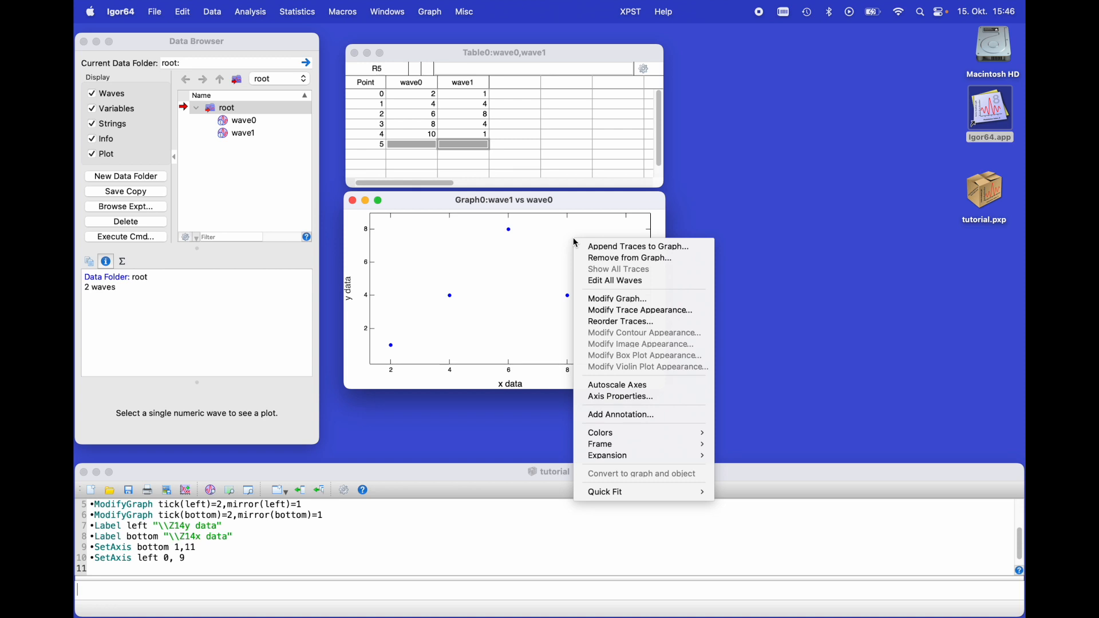
click(652, 385)
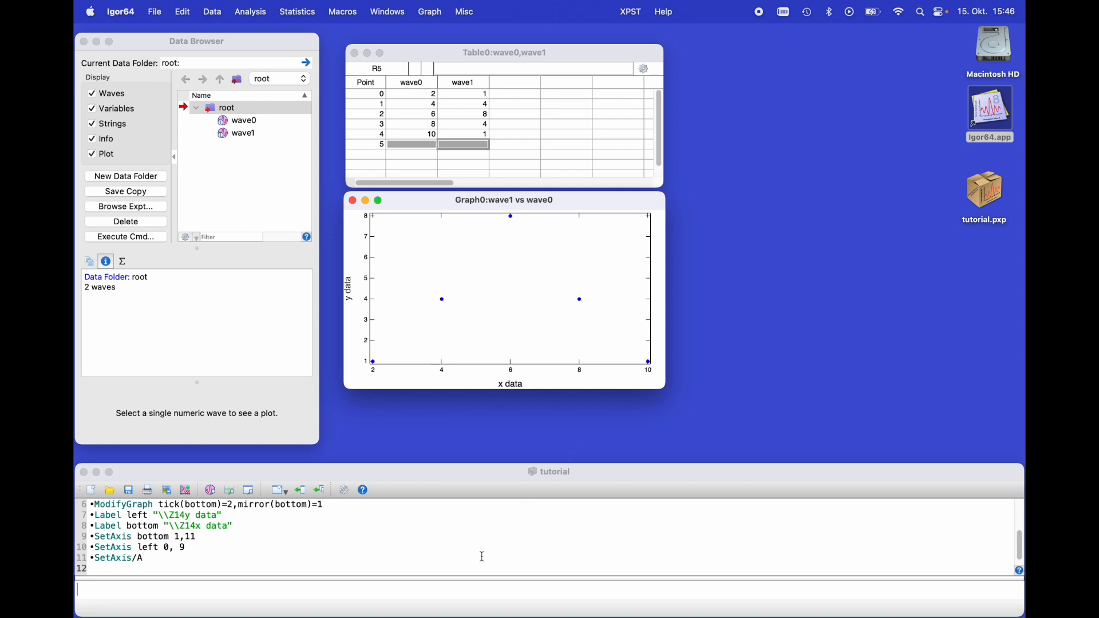
- Restore the manual axis ranges by rerunning SetAxis bottom 1,11 and SetAxis left 0, 9 from the command history
click(442, 588)
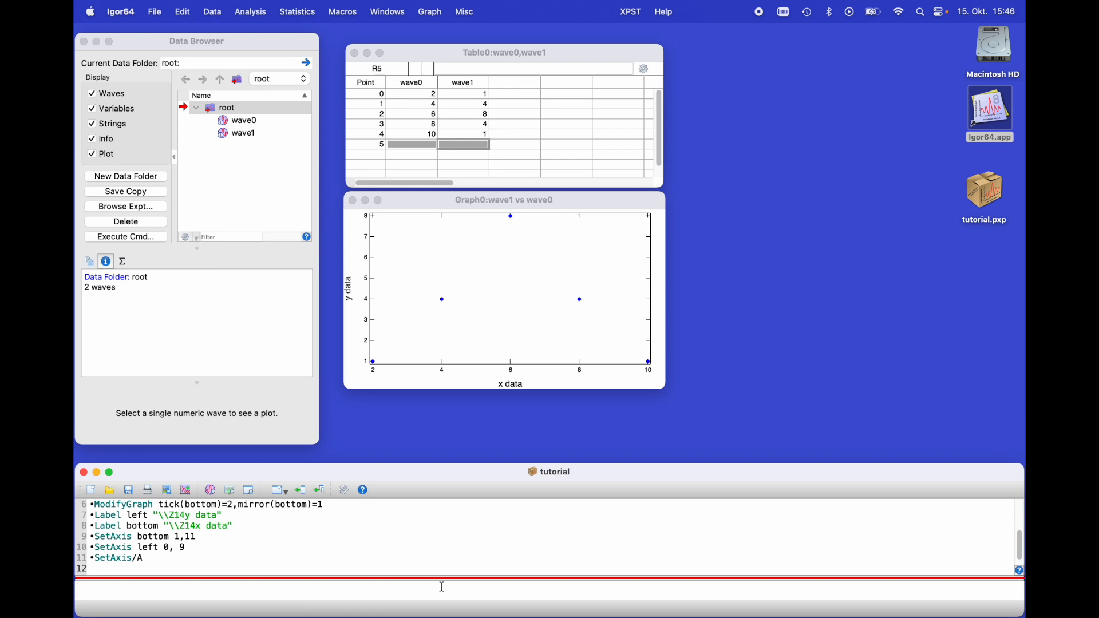
key(Up)
key(Up)
key(Up)
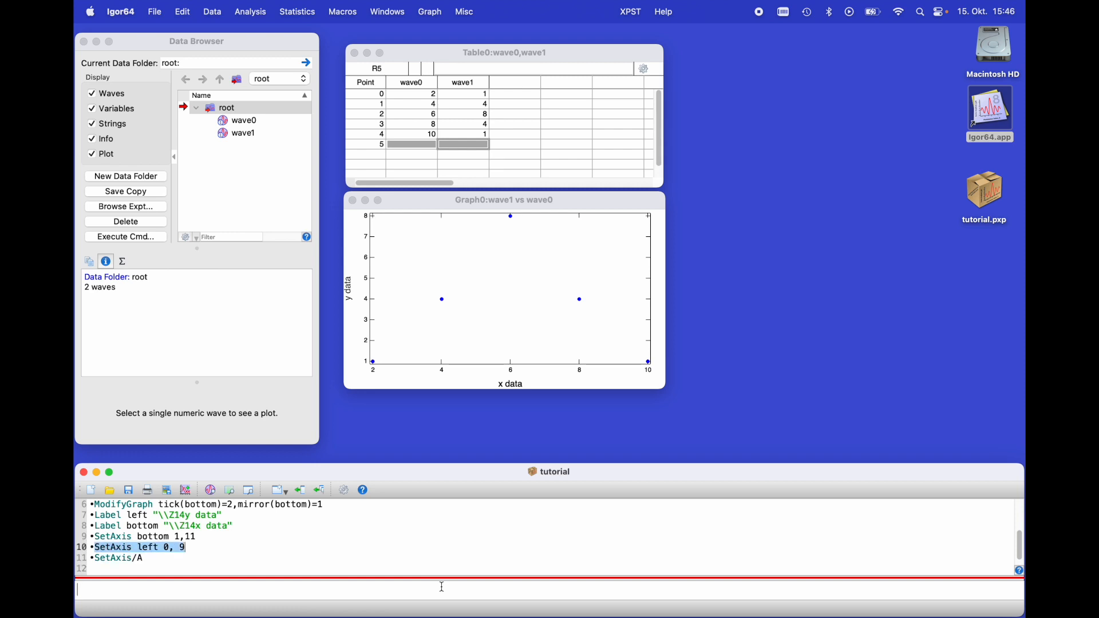
key(Return)
key(Return)
key(Up)
key(Up)
key(Up)
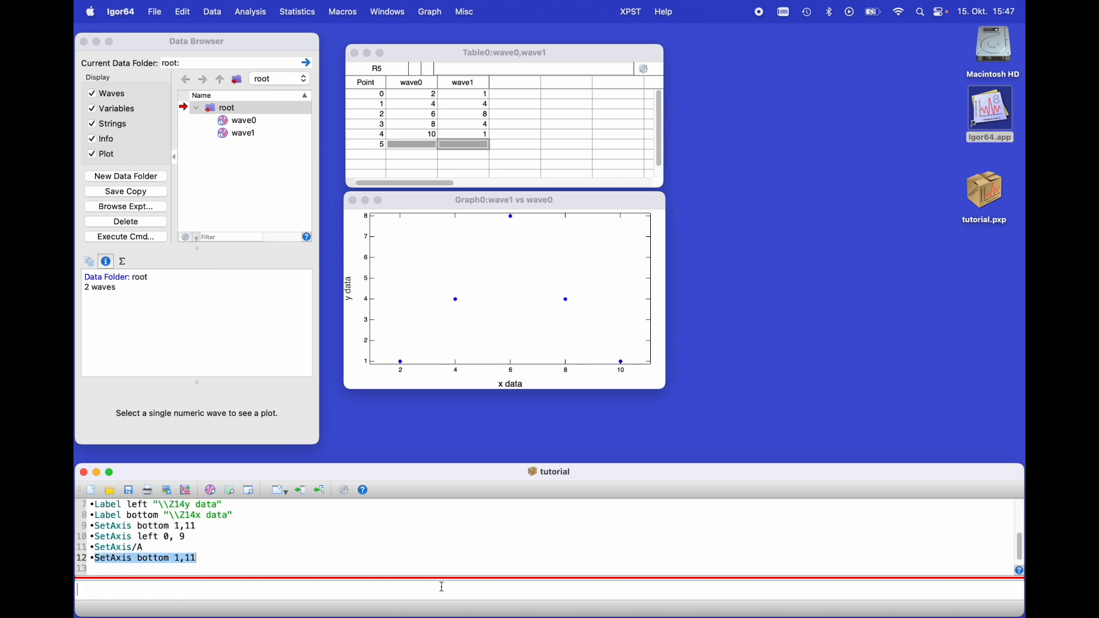
key(Return)
key(Return)
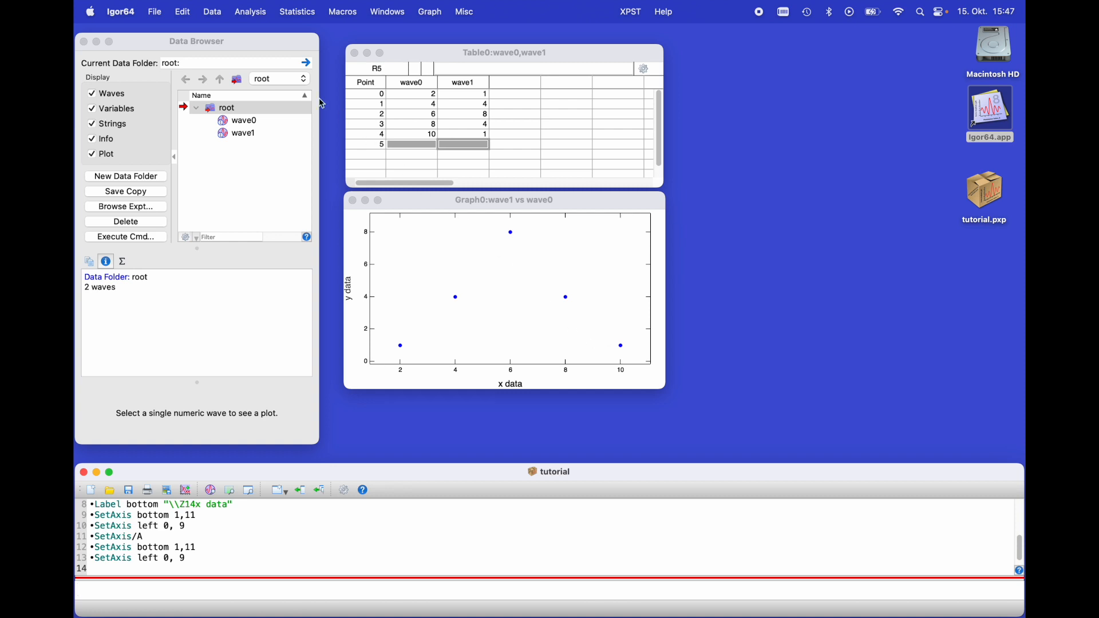
- Open the Curve Fitting dialog and choose gauss as the fit function
click(251, 12)
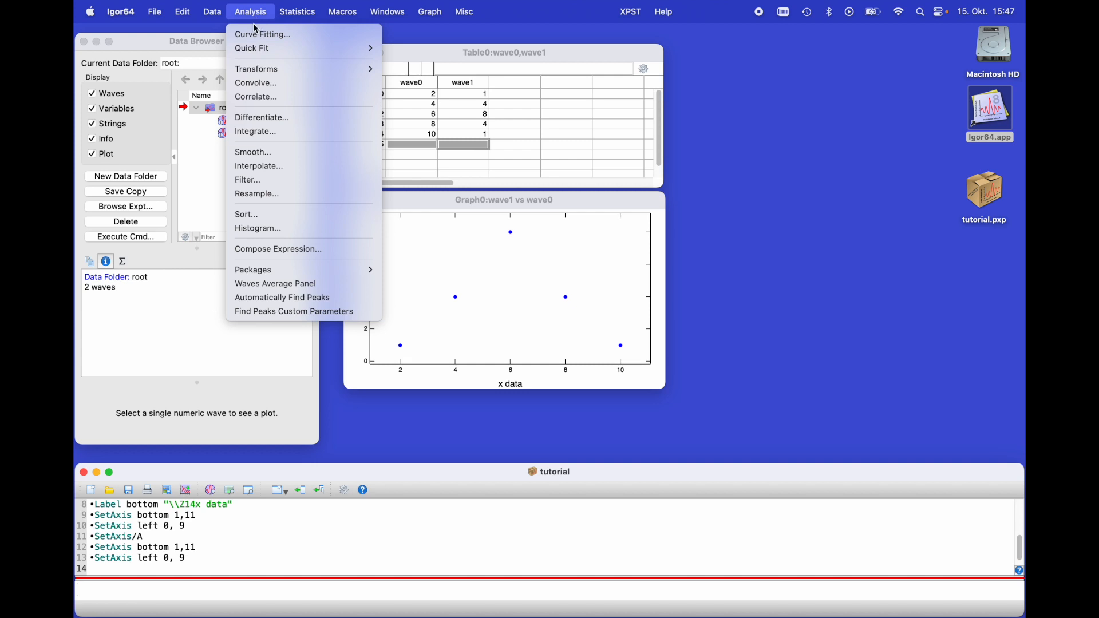
click(257, 35)
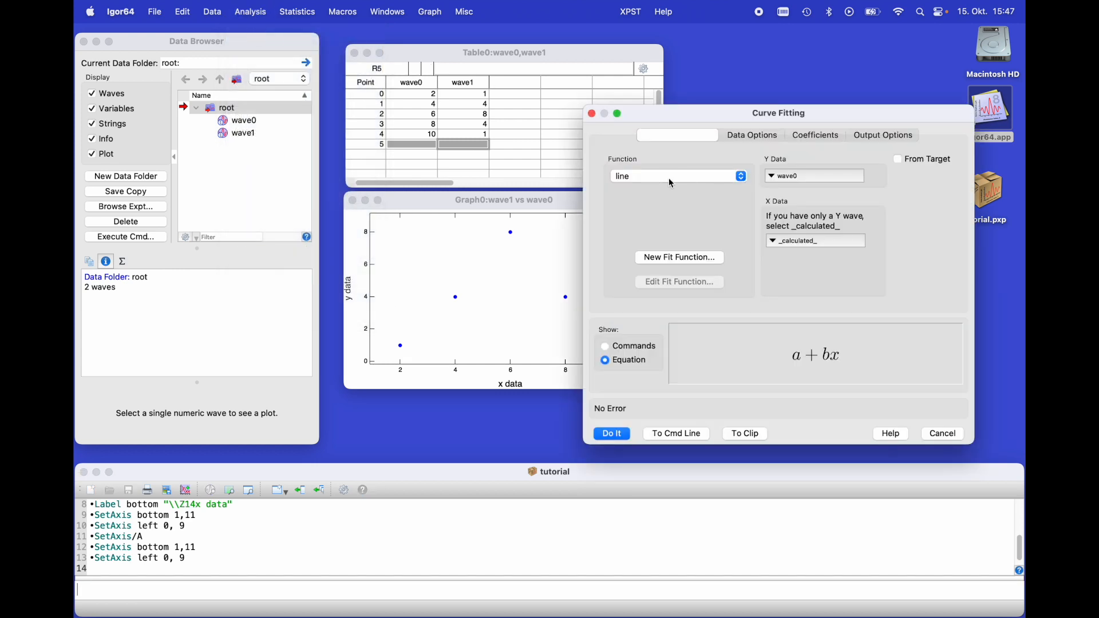
click(679, 178)
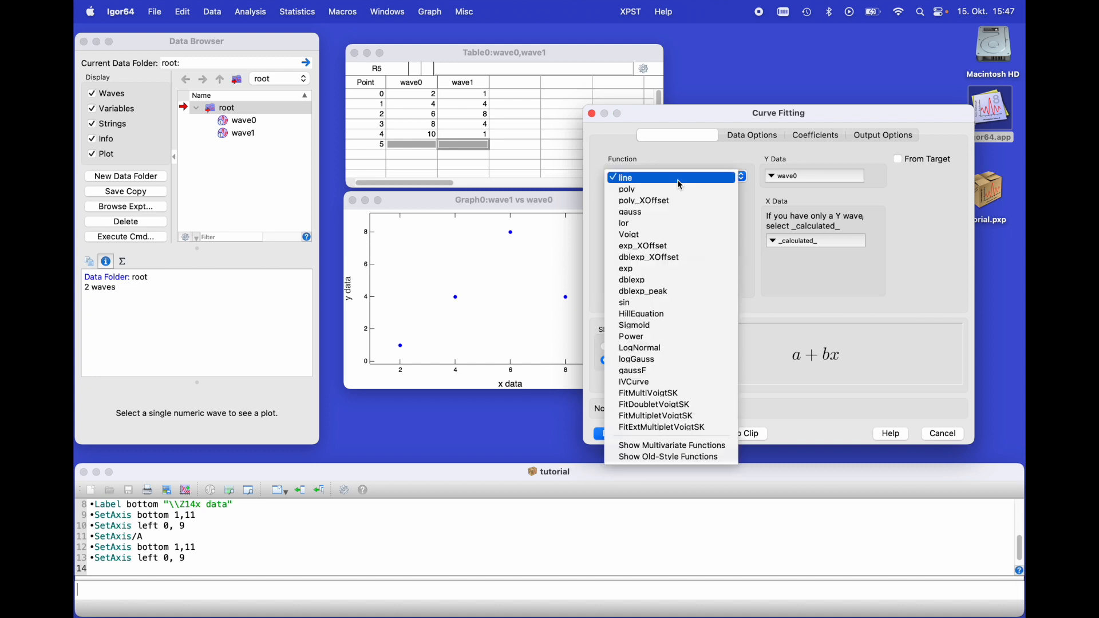
click(661, 213)
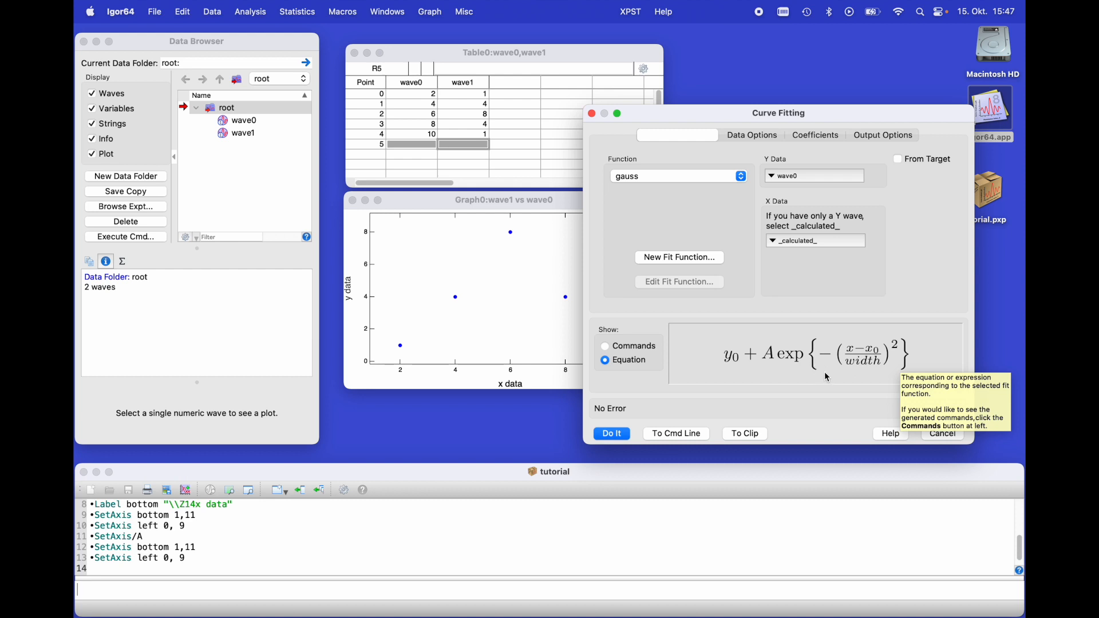
- Set the fit's Y data to wave1 and its X data to wave0
click(842, 176)
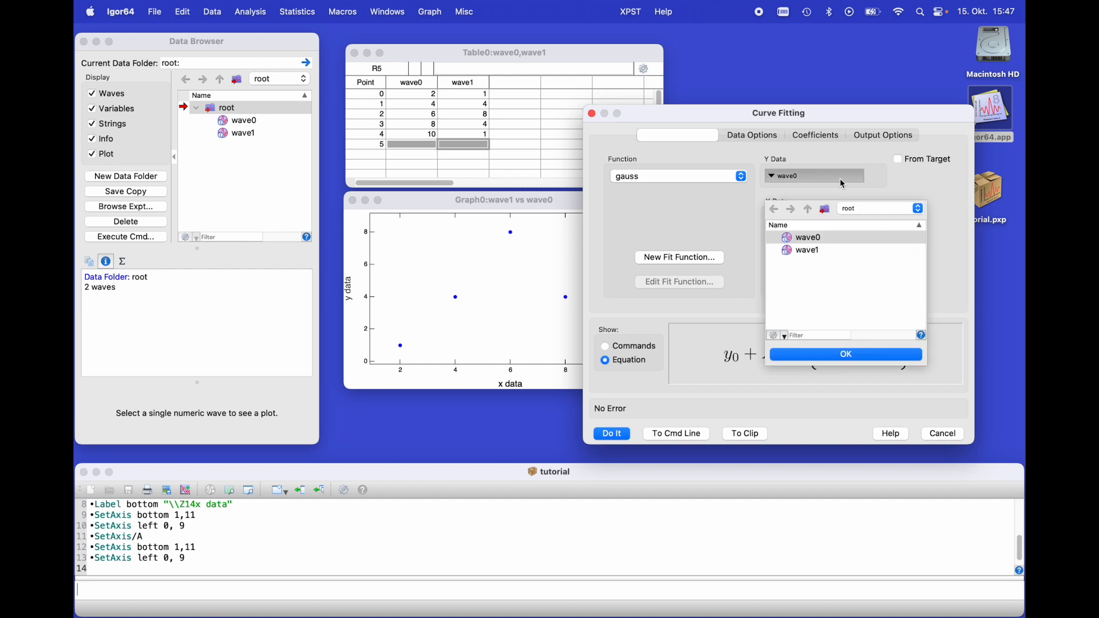
double_click(807, 252)
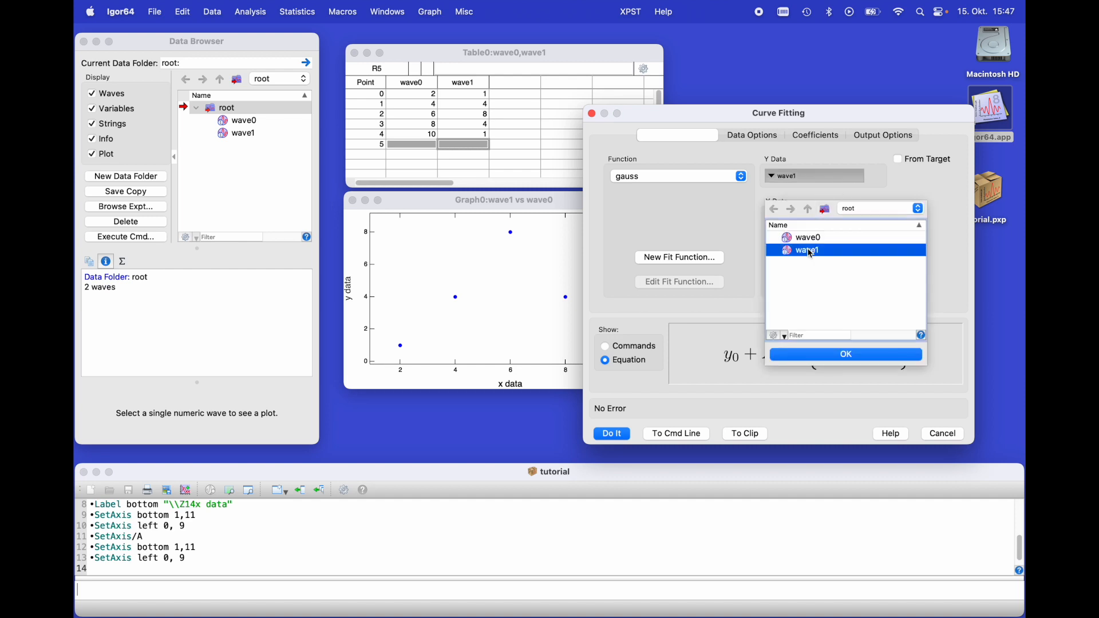
click(829, 242)
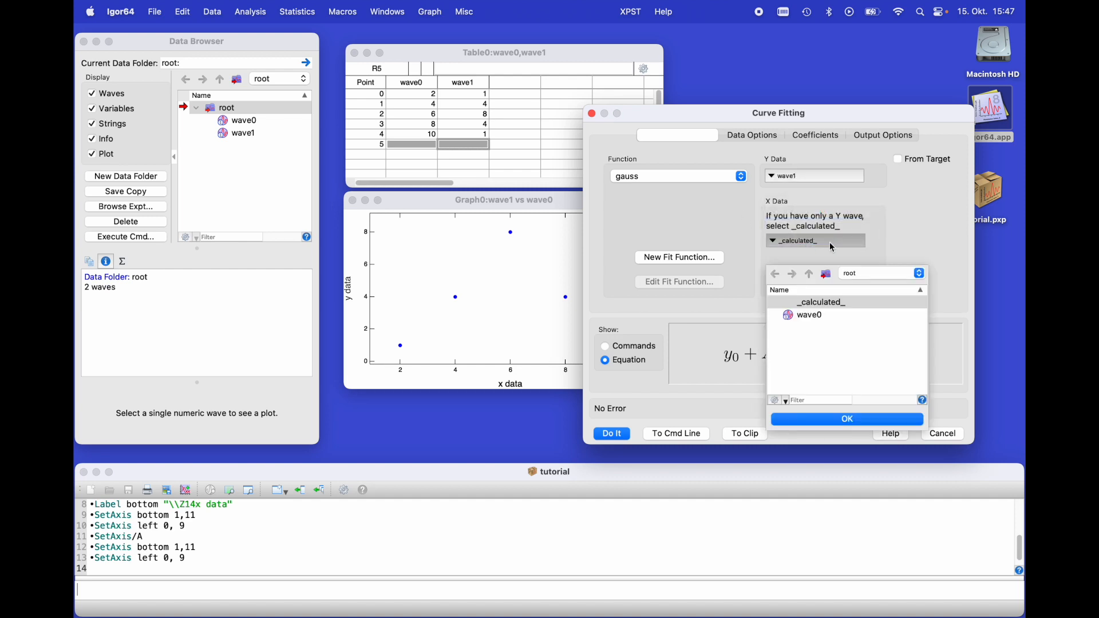
double_click(815, 315)
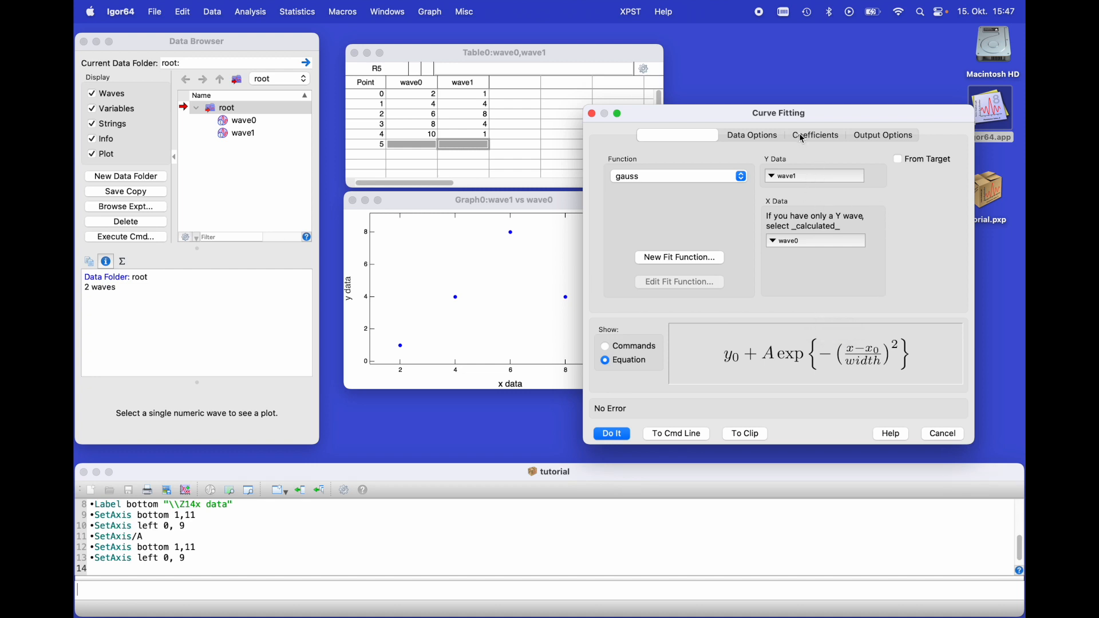
- Run the gauss fit with X Range Full Width of Graph enabled, and accept the finished fit
click(868, 137)
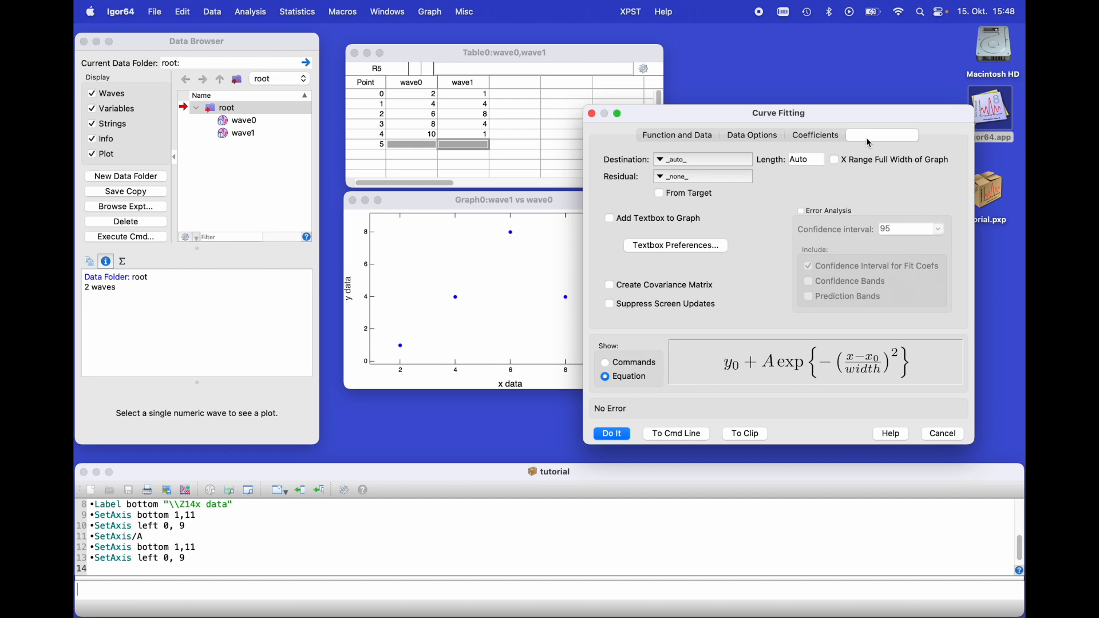
mouse_move(886, 162)
click(838, 162)
click(624, 439)
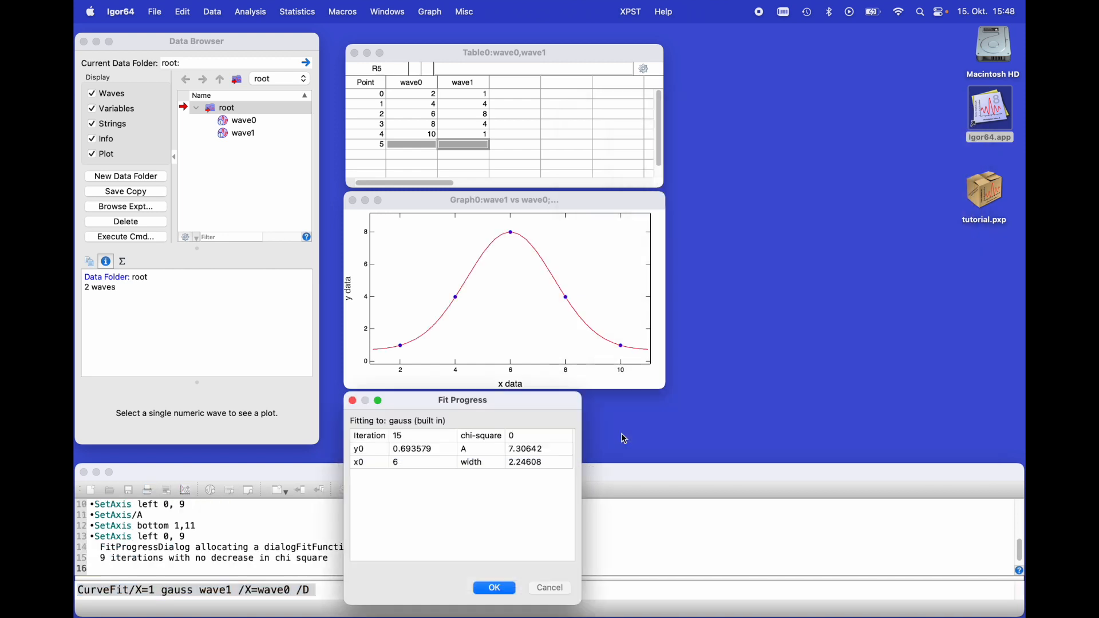
drag(523, 400, 828, 253)
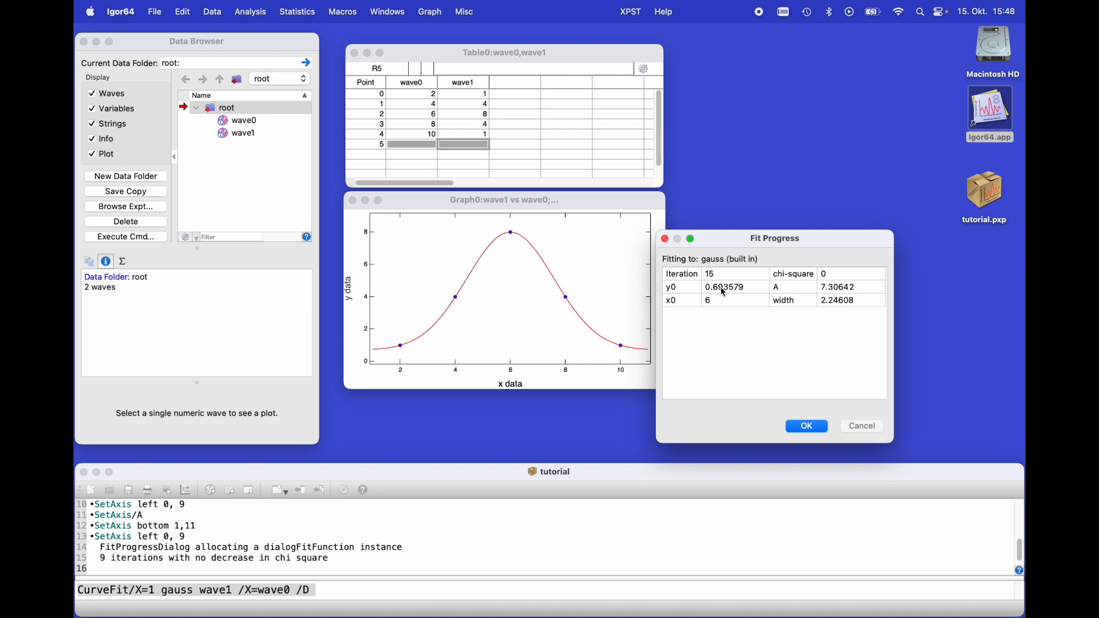
click(807, 428)
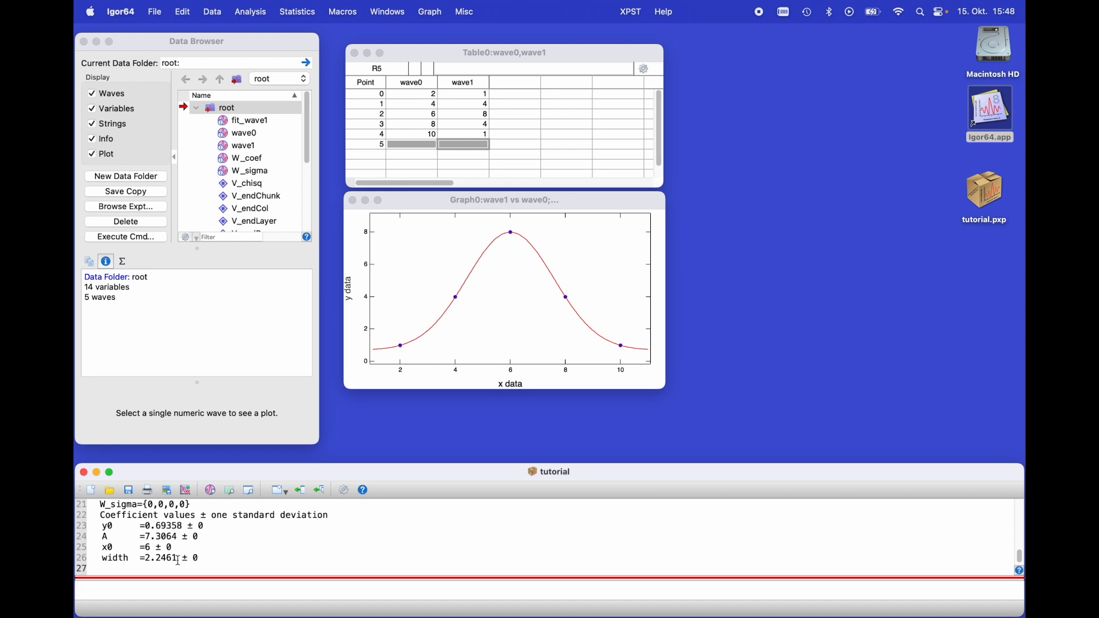
- Review the fit's command and output in the history, and inspect the fit_wave1 and W_coef waves in the Data Browser
scroll(178, 560, up, 2)
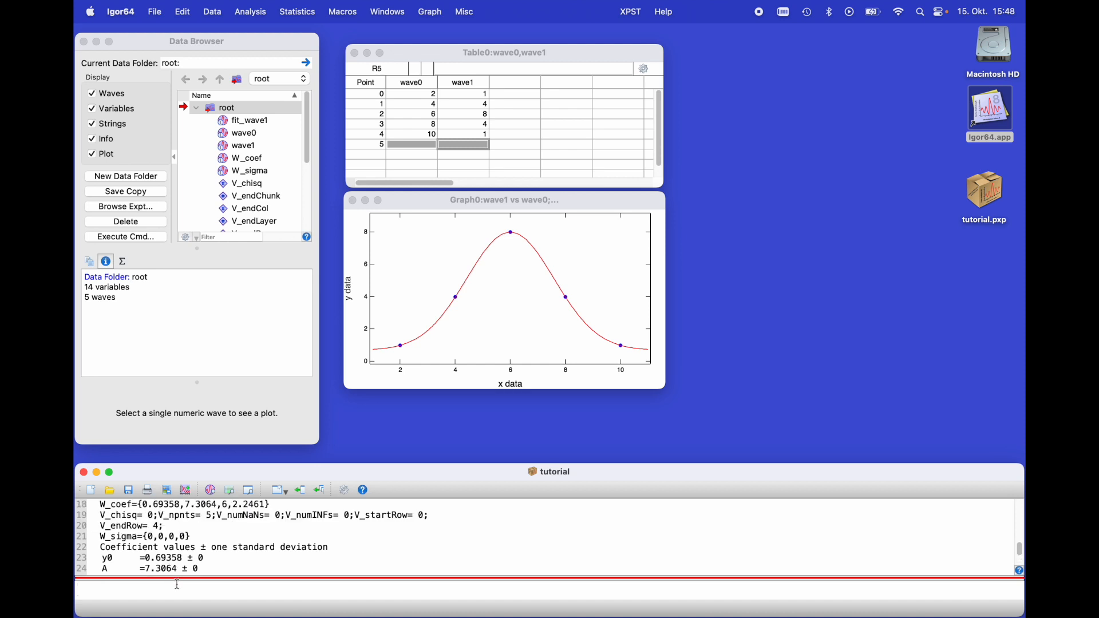
key(Up)
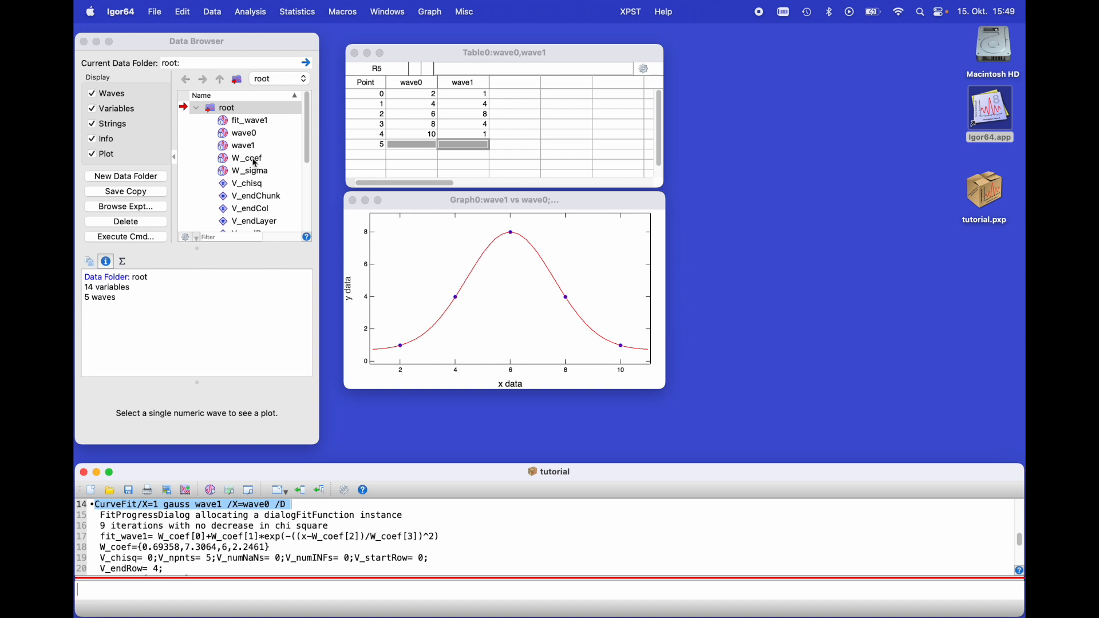
click(225, 121)
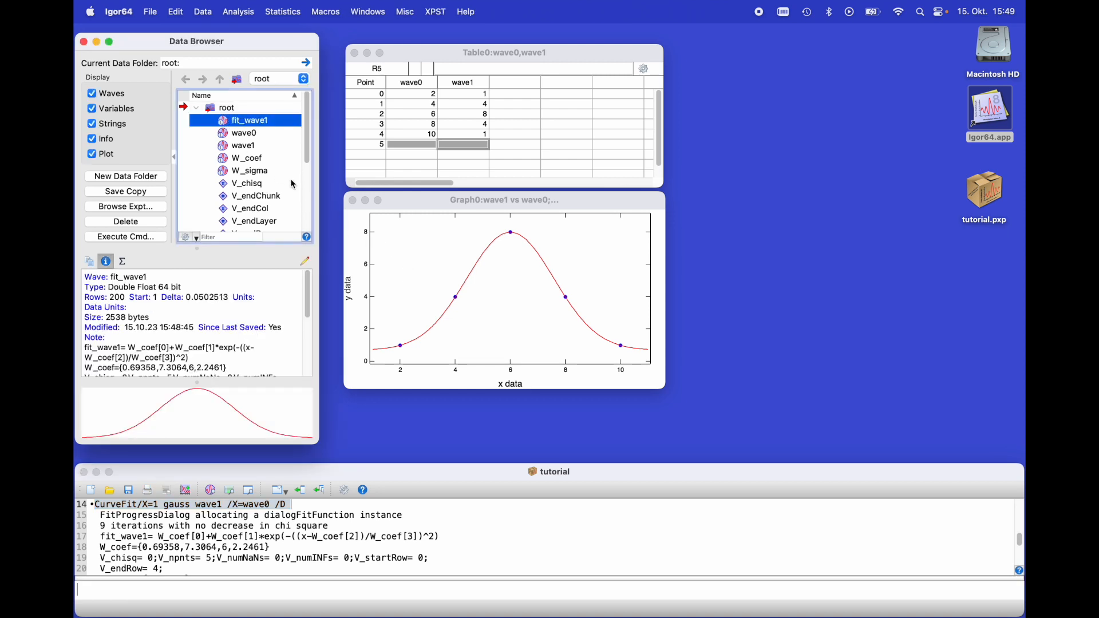
click(256, 159)
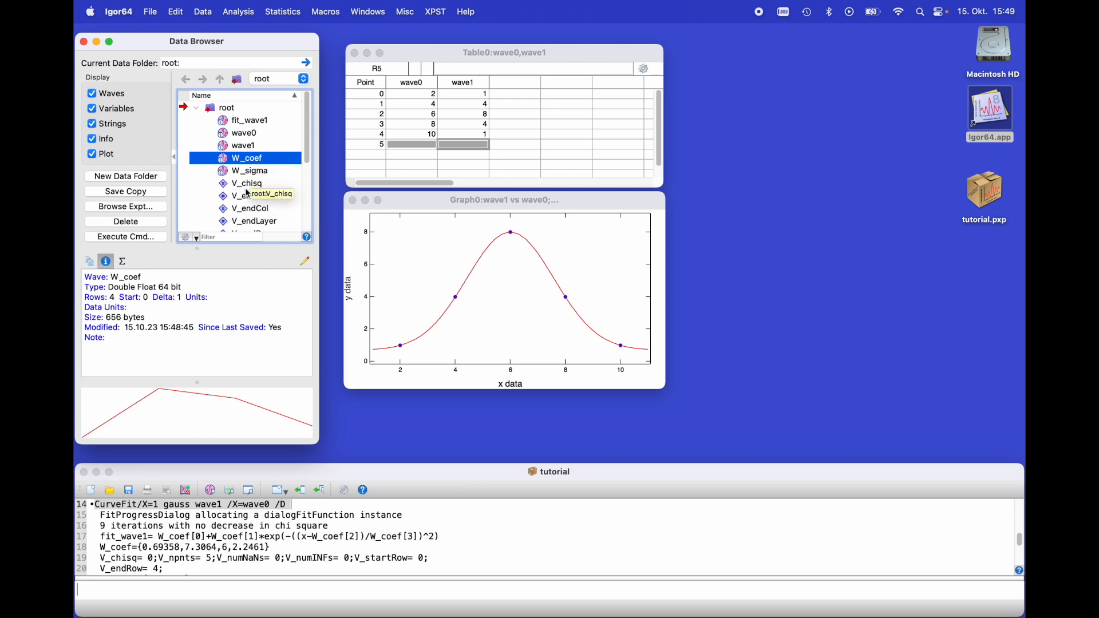
- Inspect the values of the fit variables in the Data Browser one by one, starting with V_chisq, and return to the root folder
click(226, 184)
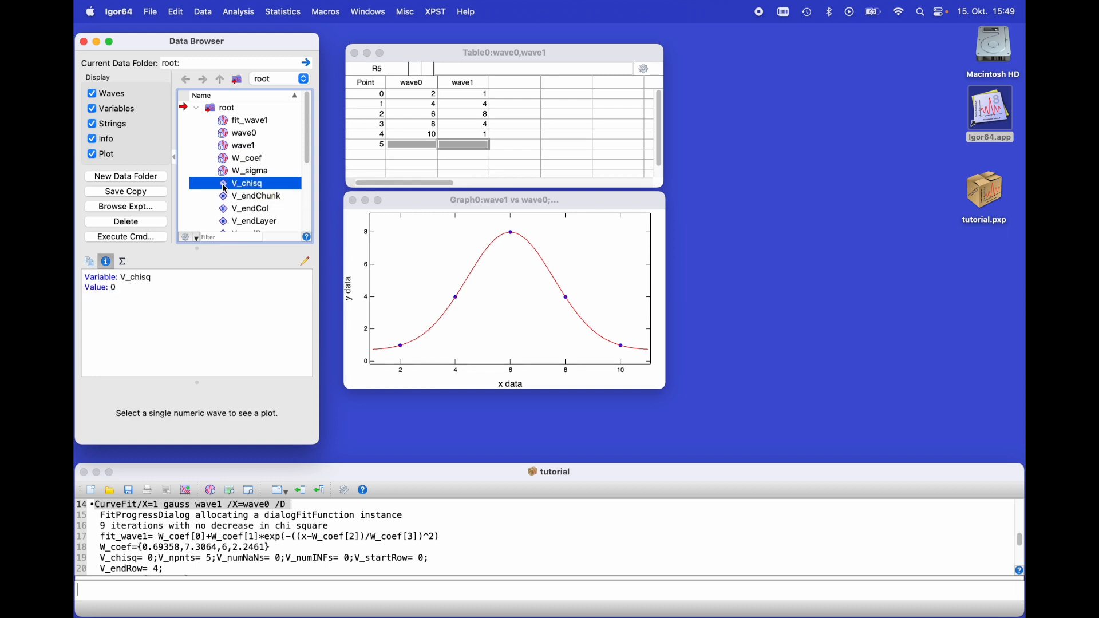
key(Down)
key(Down)
key(Down)
key(Down)
key(Down)
key(Down)
key(Down)
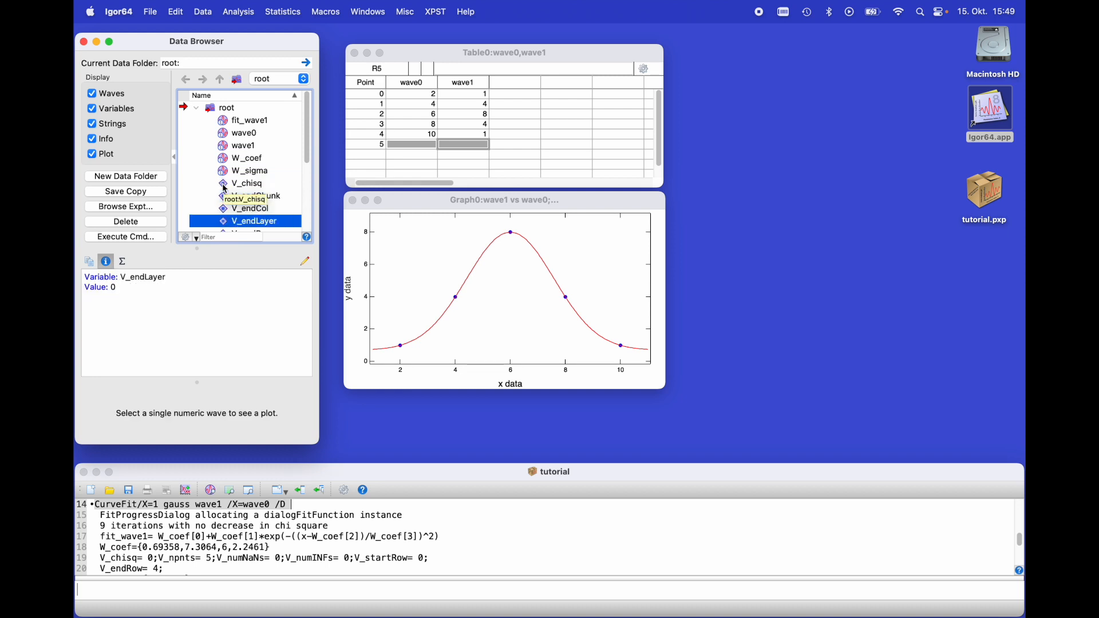
key(Down)
key(Down)
key(Down)
key(Down)
key(Down)
key(Down)
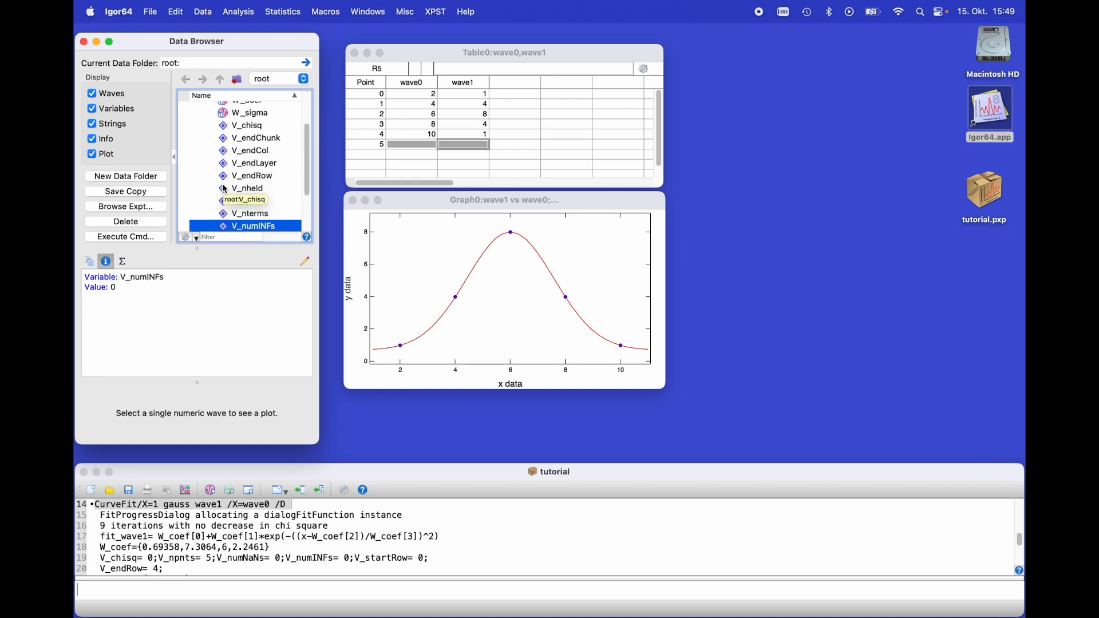
key(Up)
key(Up)
key(Up)
key(Up)
key(Up)
key(Up)
key(Up)
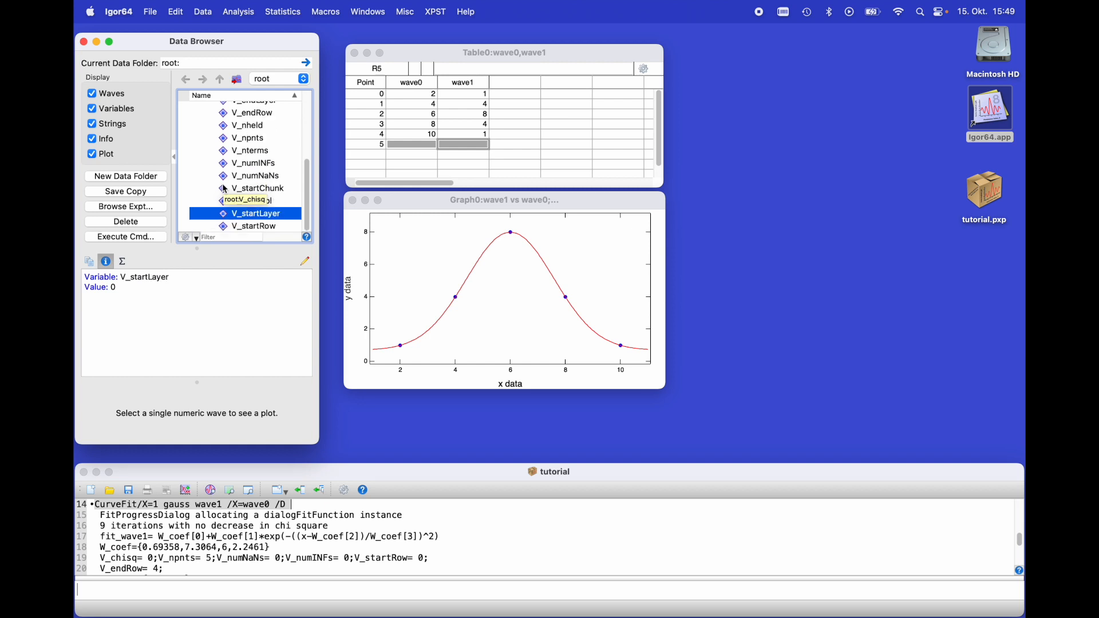
key(Down)
key(Down)
key(Up)
key(Up)
key(Up)
key(Up)
key(Up)
key(Down)
key(Down)
key(Down)
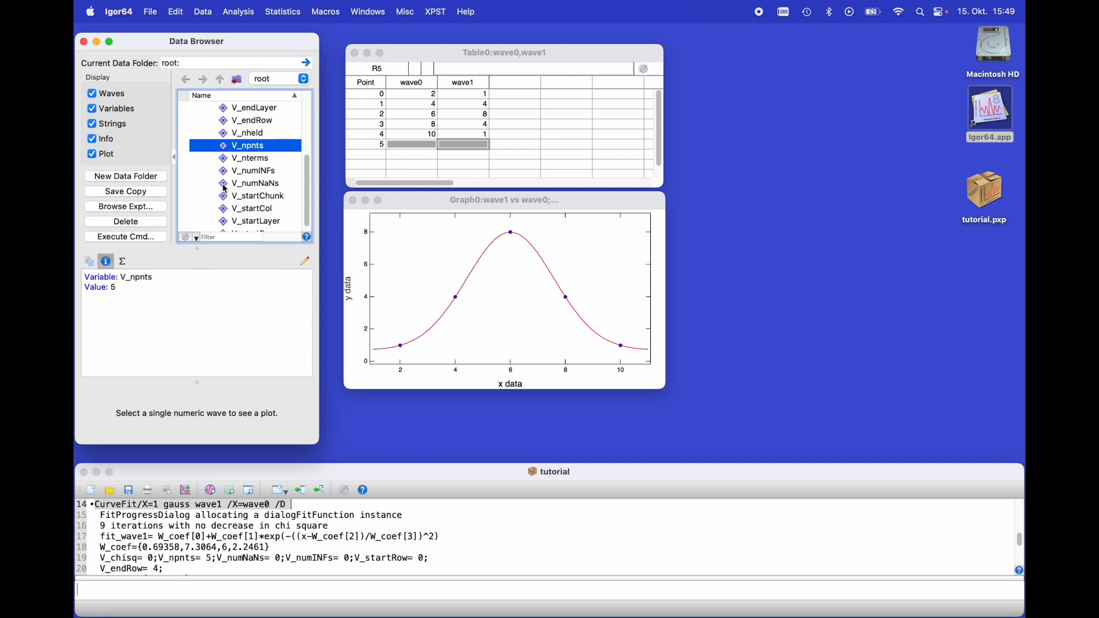
key(Down)
key(Down)
key(Up)
key(Up)
key(Up)
key(Up)
key(Up)
key(Up)
key(Up)
key(Up)
key(Up)
key(Up)
key(Up)
key(Up)
key(Up)
key(Up)
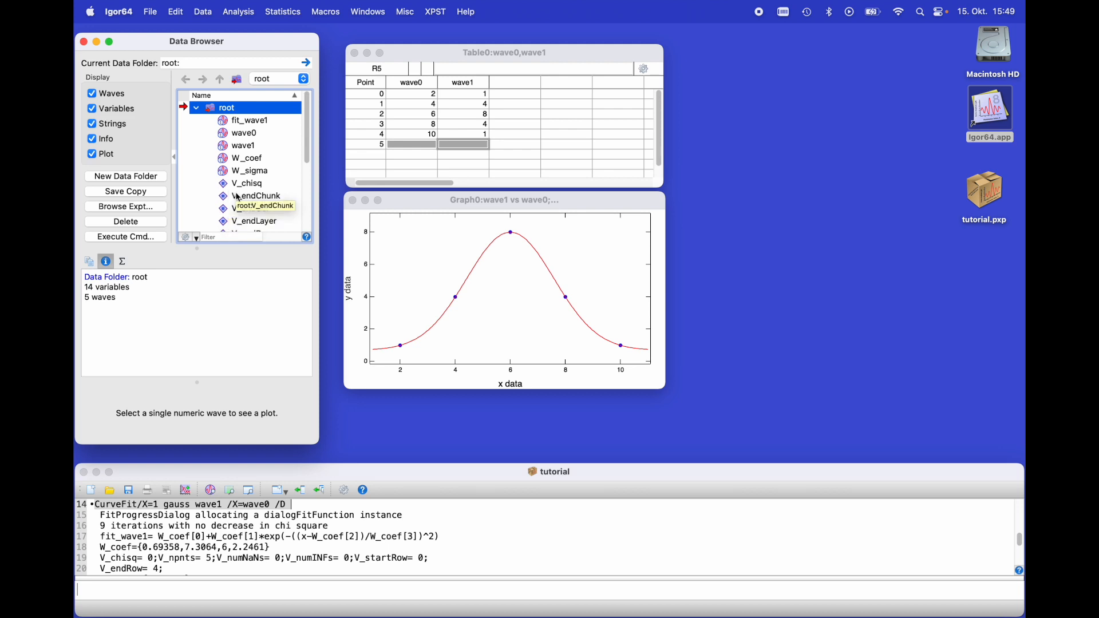
- Hide strings and variables in the Data Browser so that it lists only waves
click(93, 124)
click(93, 109)
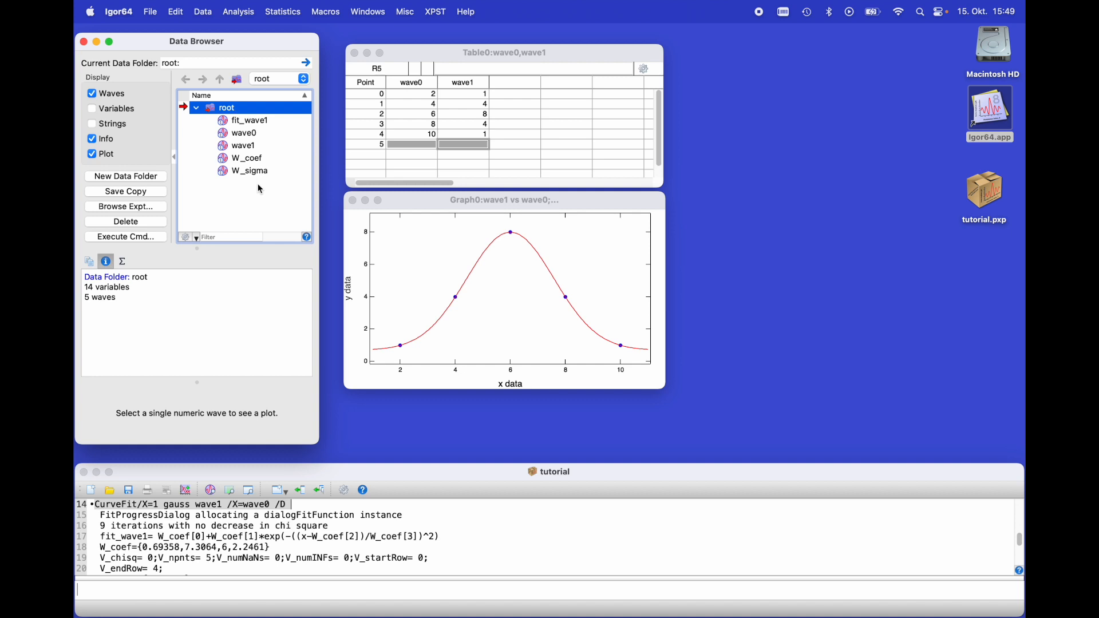
- Format the fit_wave1 trace on the graph with black color and line style 1
double_click(476, 262)
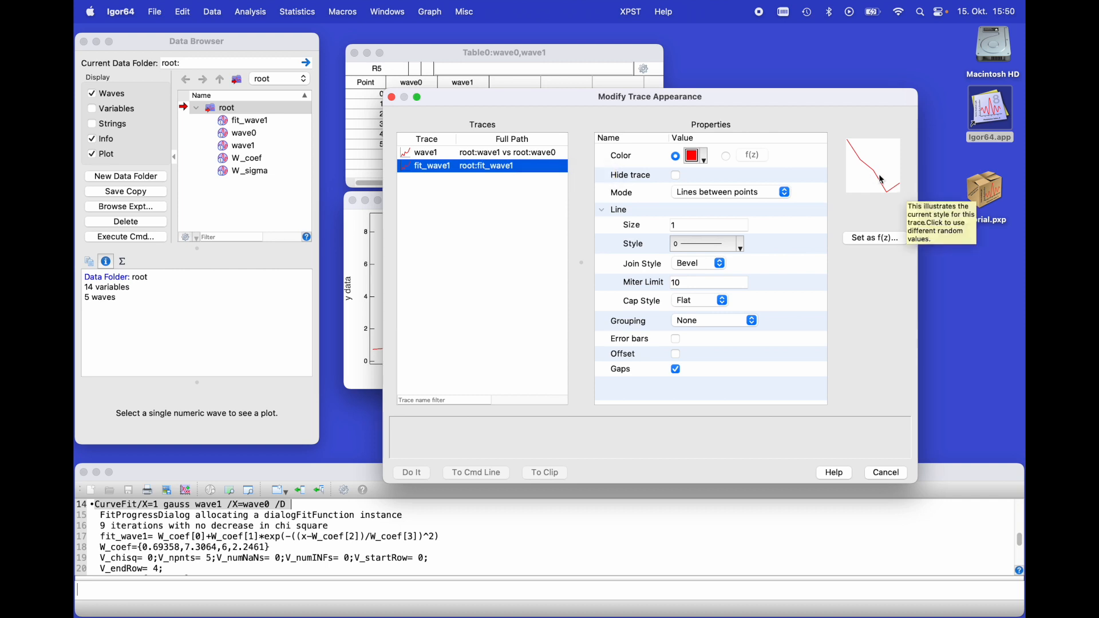
click(696, 156)
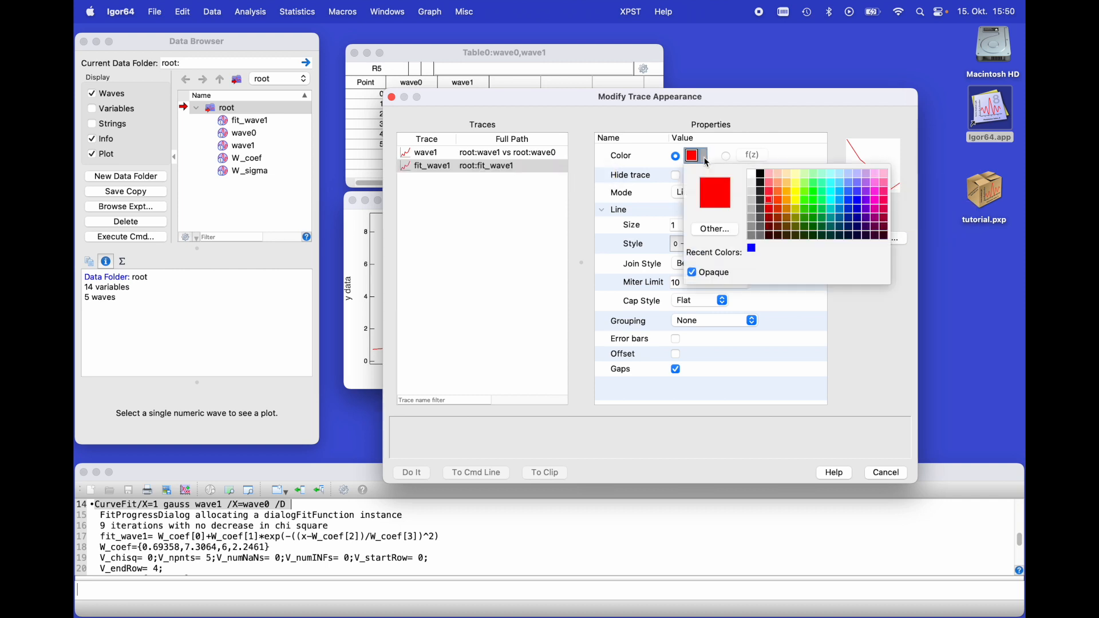
click(763, 174)
click(735, 247)
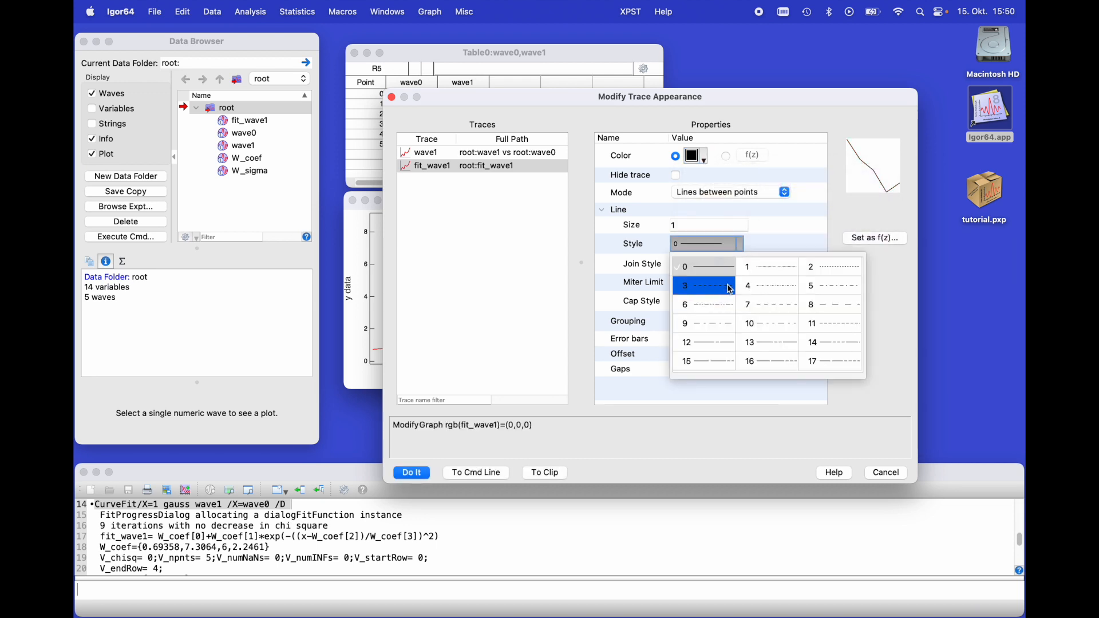
click(781, 275)
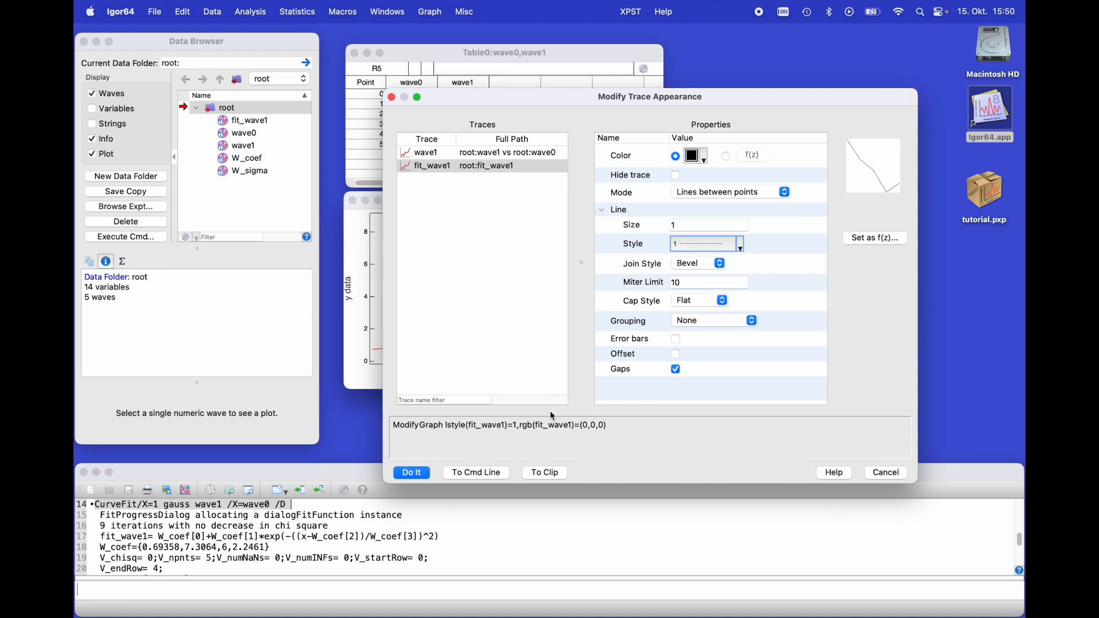
key(Return)
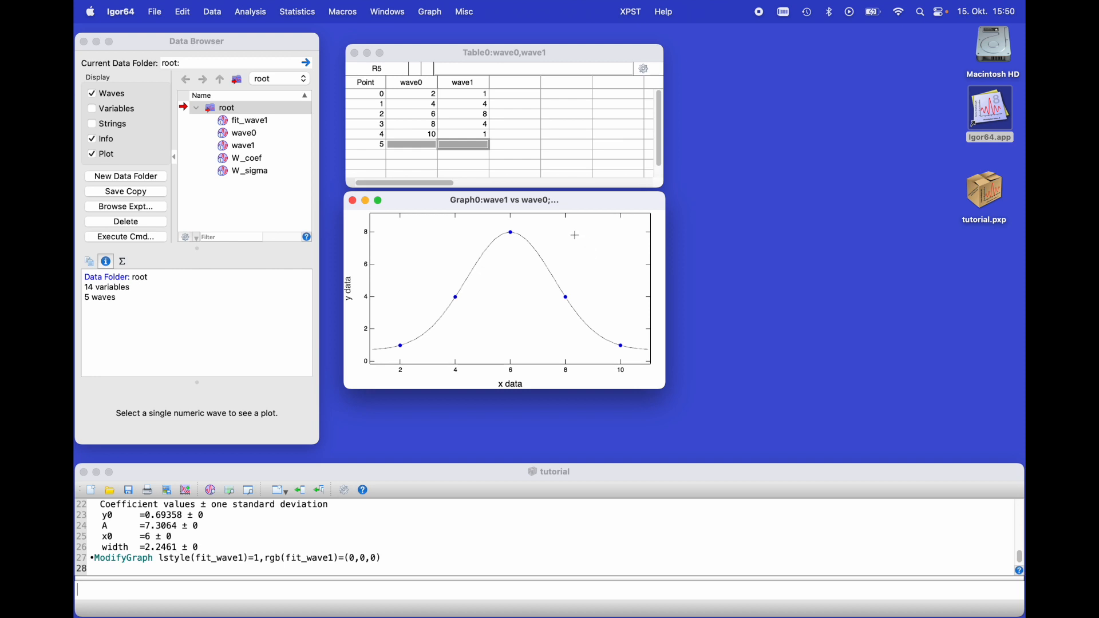
- Start adding a new annotation to the graph
right_click(576, 253)
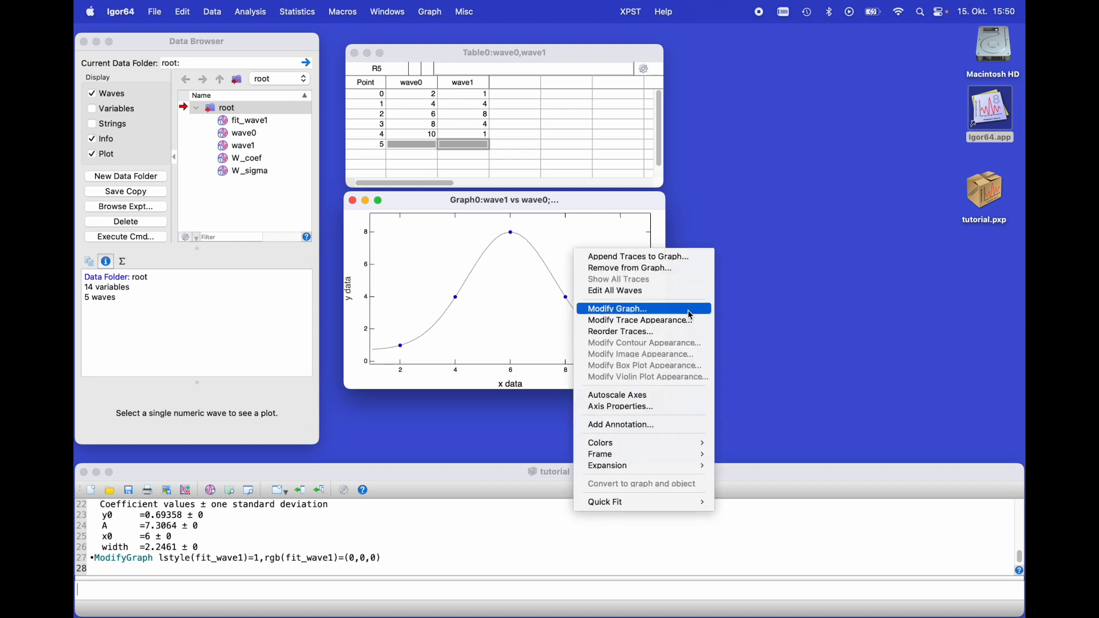
click(605, 425)
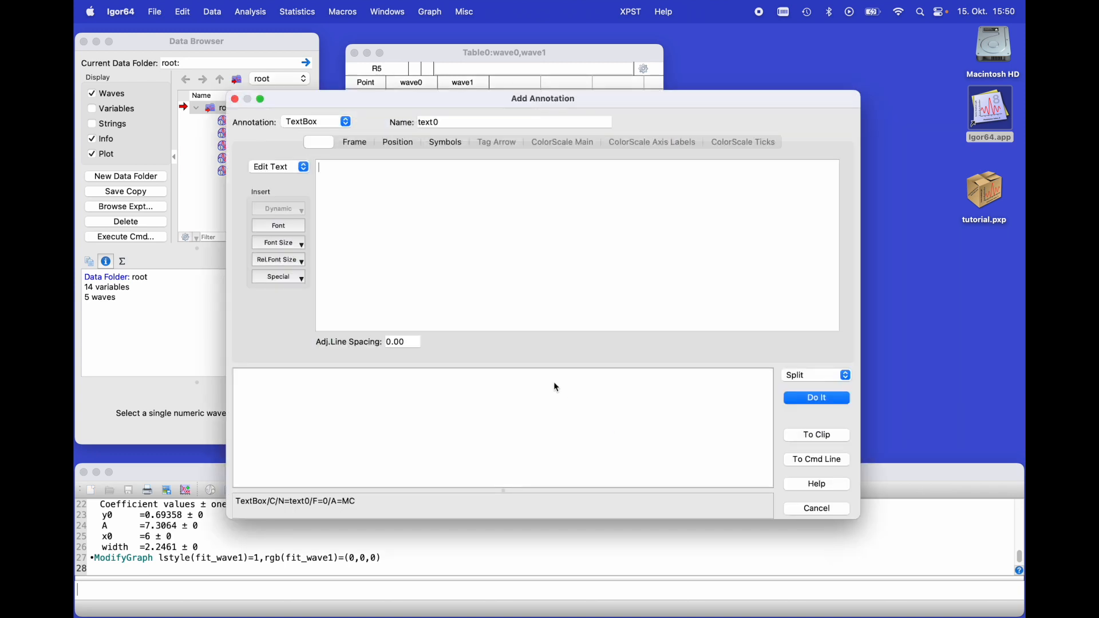
text(trrtsret)
key(BackSpace)
key(BackSpace)
key(BackSpace)
key(BackSpace)
key(BackSpace)
key(BackSpace)
key(BackSpace)
key(BackSpace)
- Make the annotation a Legend, labelling the wave1 entry "Demo data" and the fit_wave1 entry "Gaussian Fit"
click(341, 122)
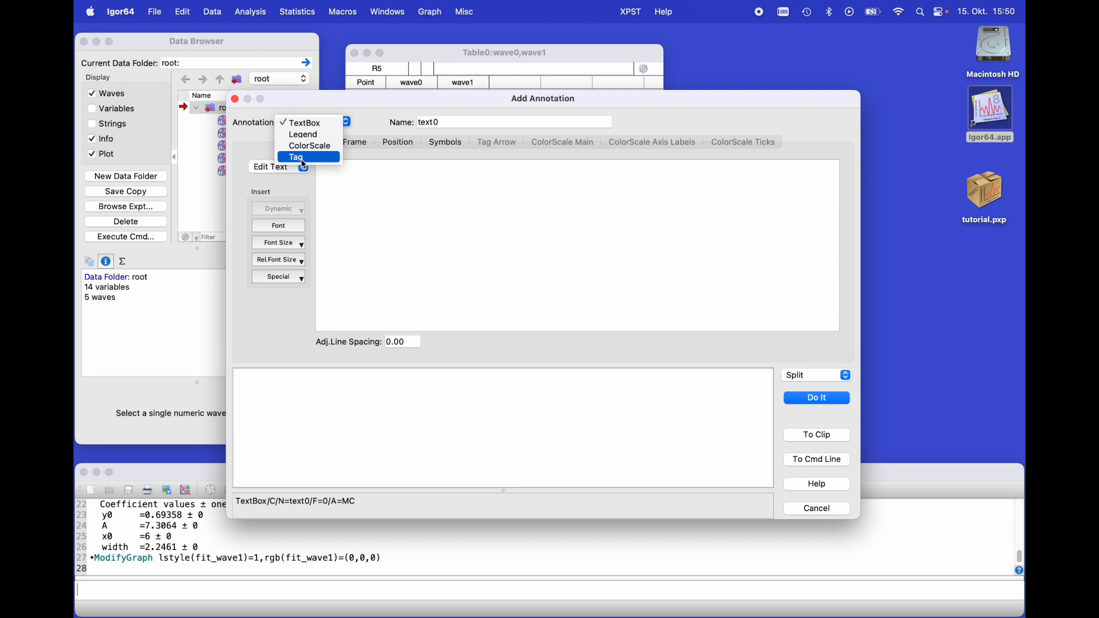
click(314, 137)
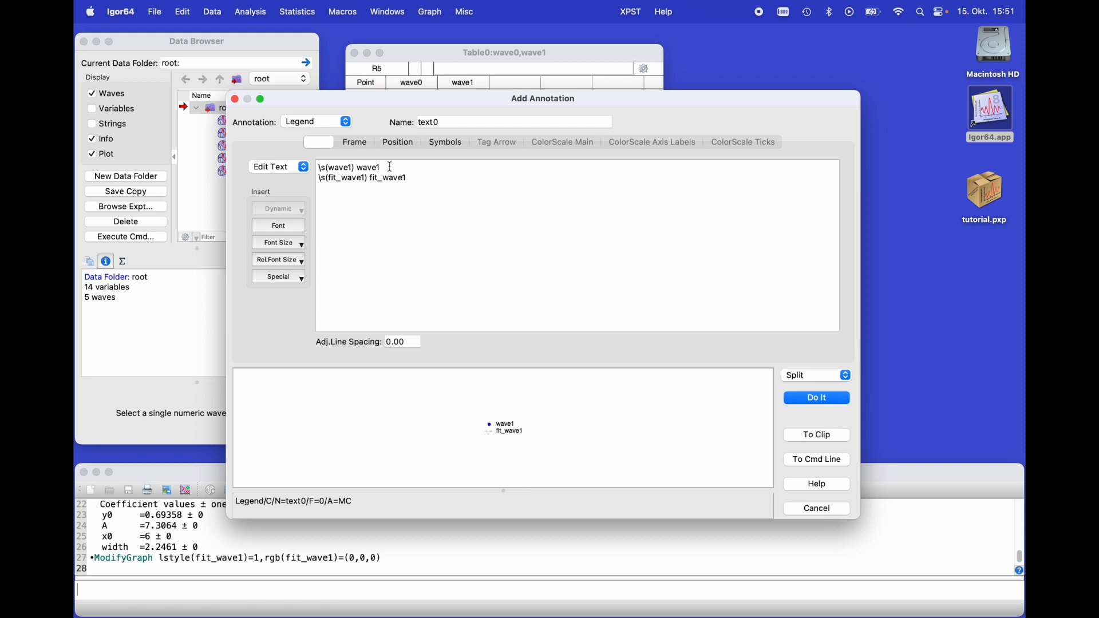
key(BackSpace)
key(BackSpace)
key(BackSpace)
key(BackSpace)
key(BackSpace)
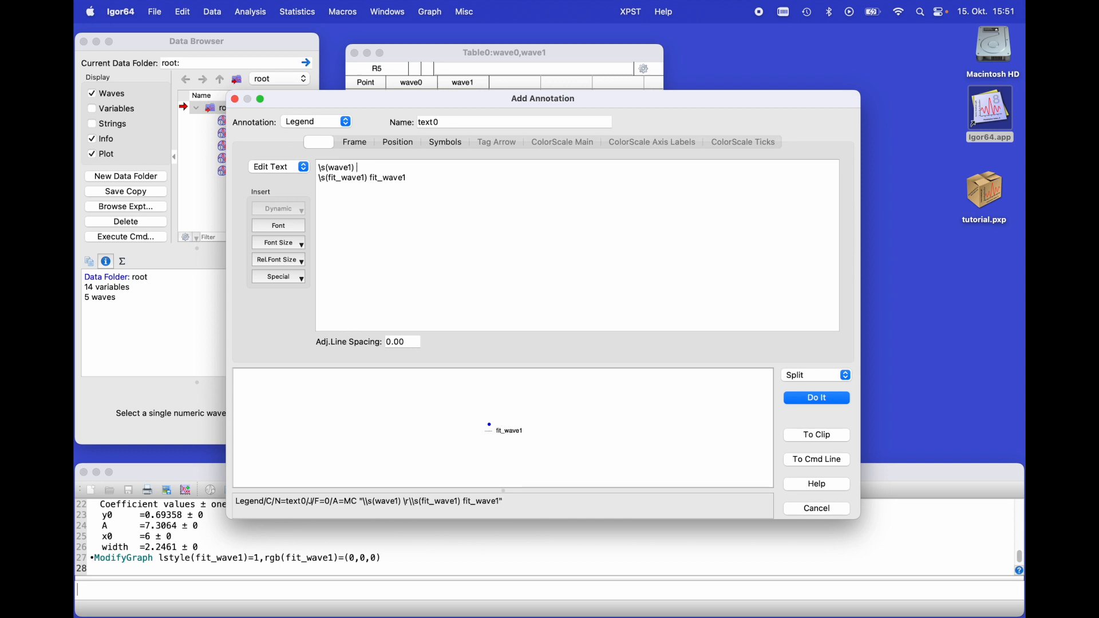
text(Demo data)
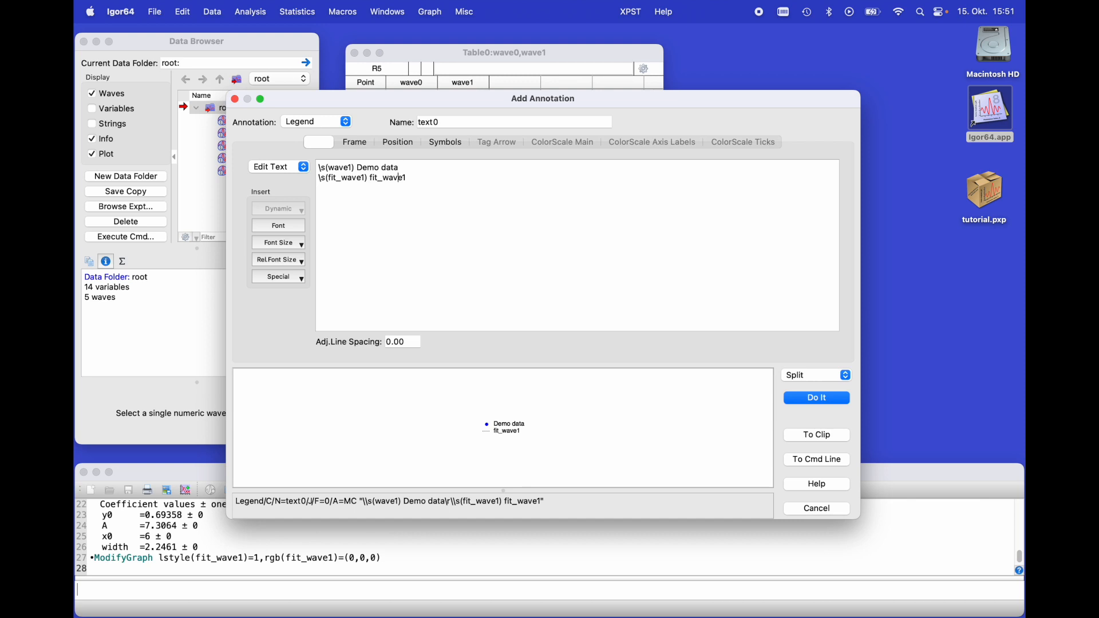
double_click(371, 178)
text(Gaussian Fit)
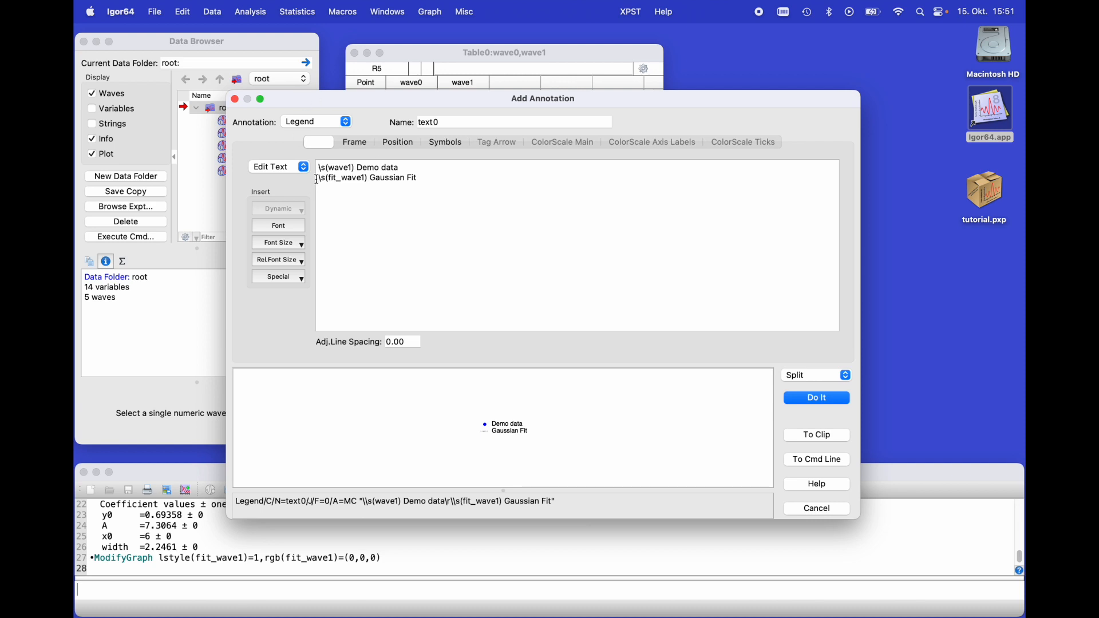
- Set the legend text to font size 14 and open the legend's frame settings
click(302, 244)
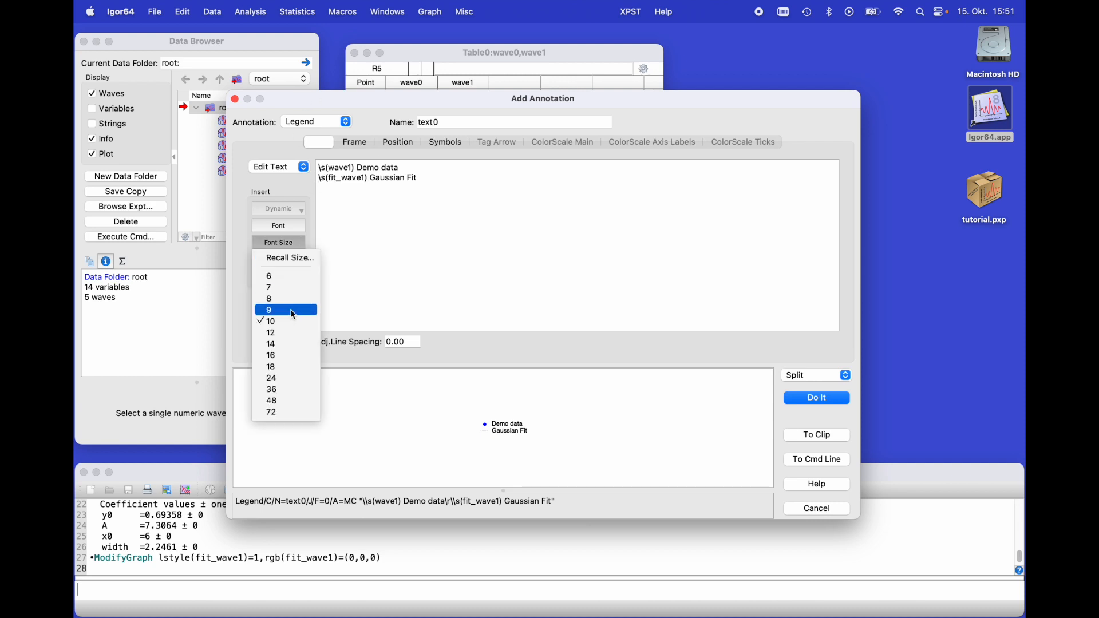
click(289, 346)
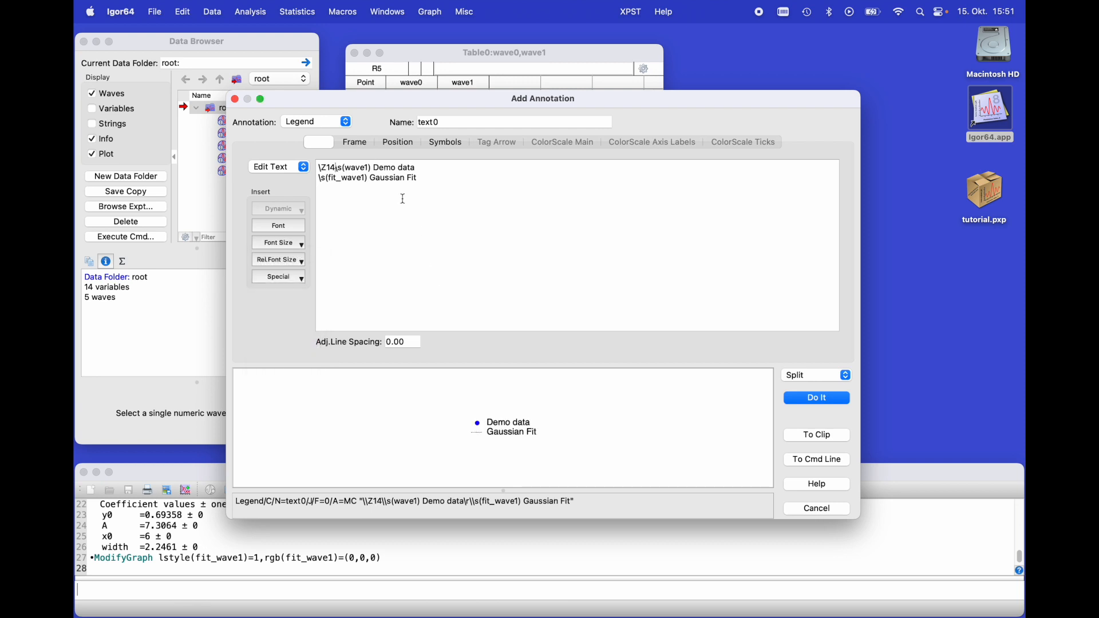
click(369, 147)
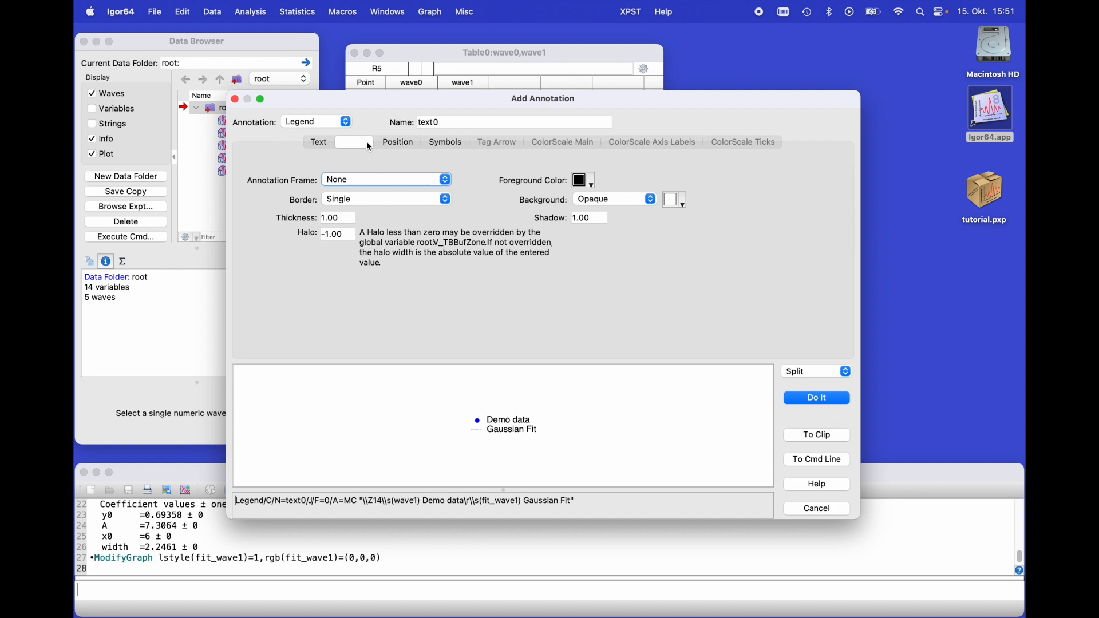
- Try a Box frame around the legend and set the annotation frame back to None
click(367, 180)
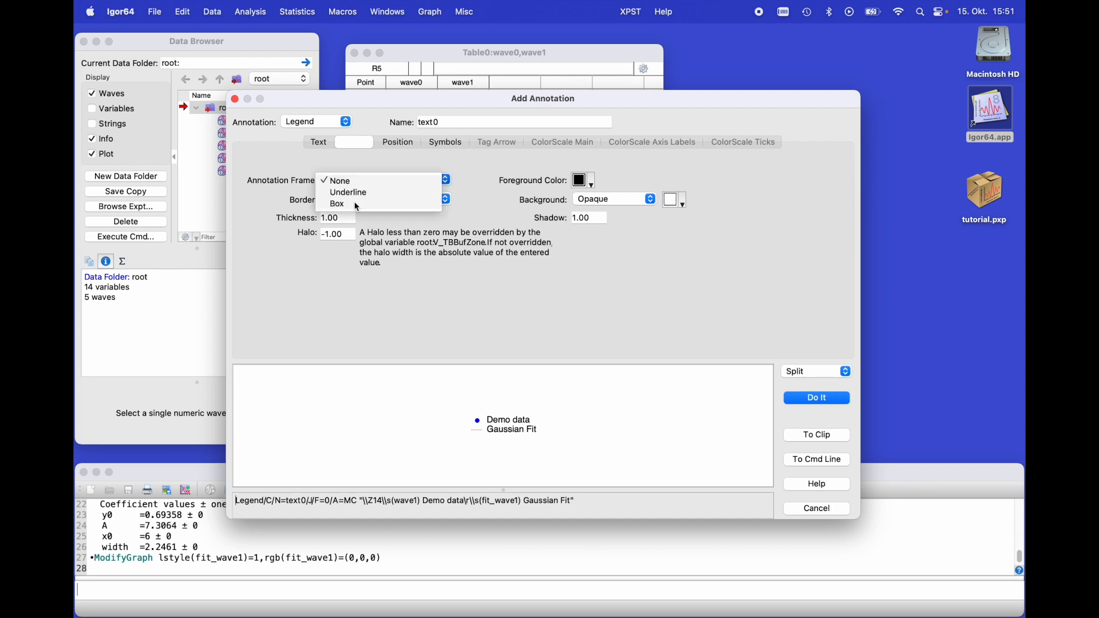
click(366, 206)
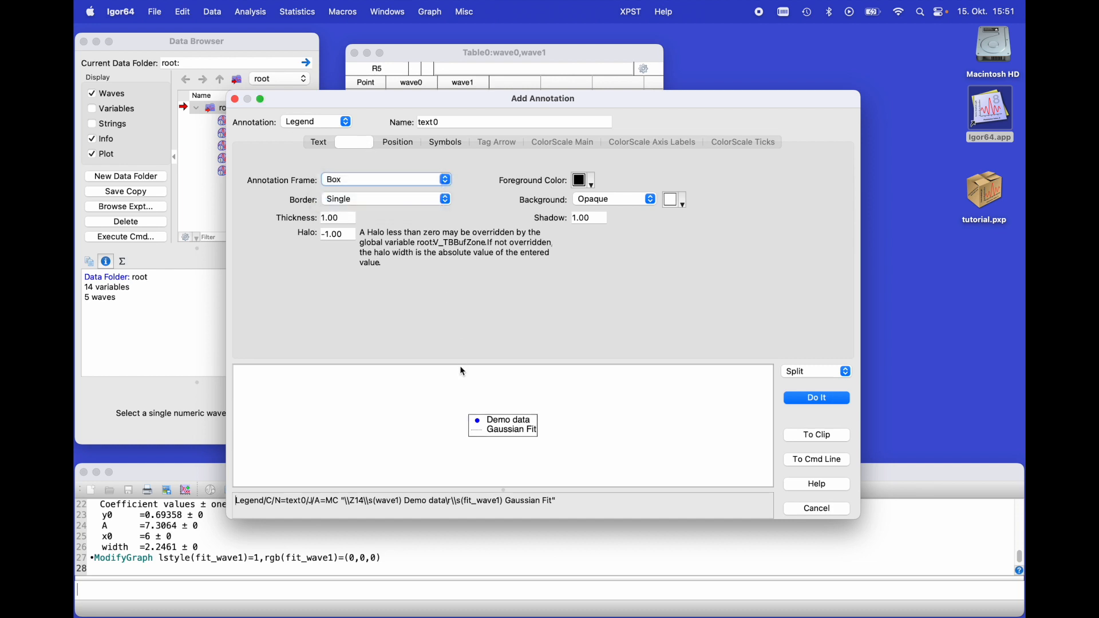
click(423, 185)
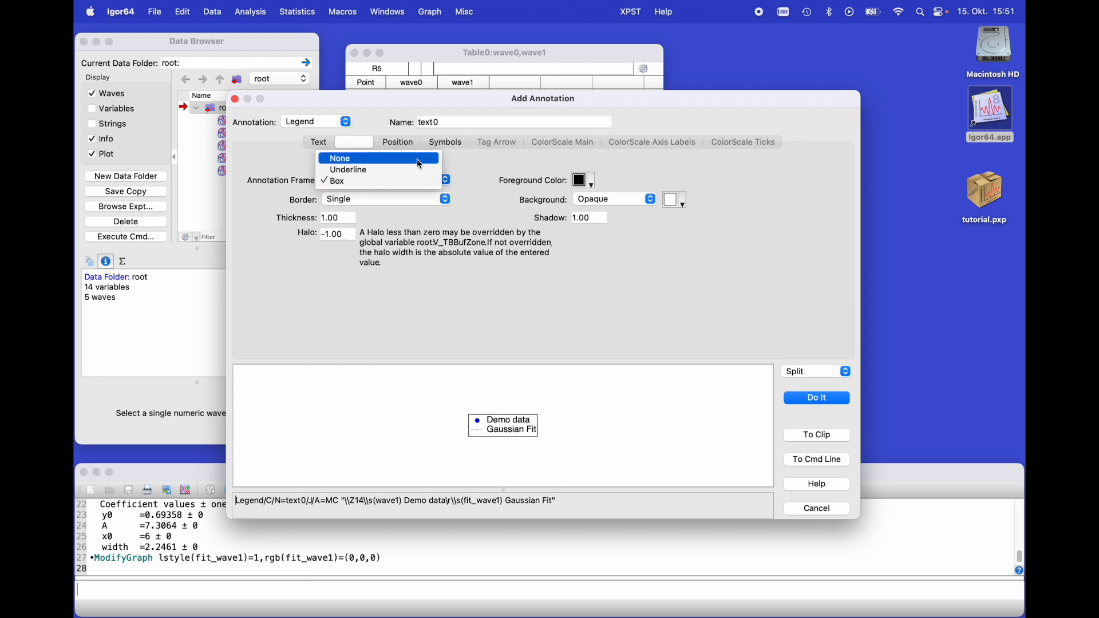
click(417, 162)
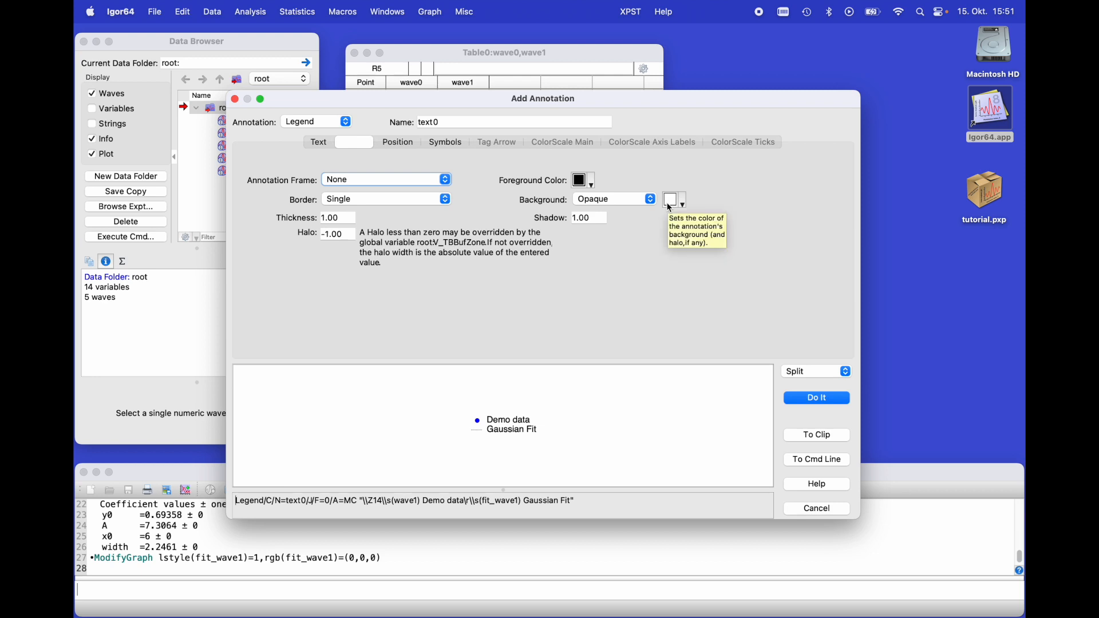
- Make the legend's background transparent and add the legend to the graph
click(638, 202)
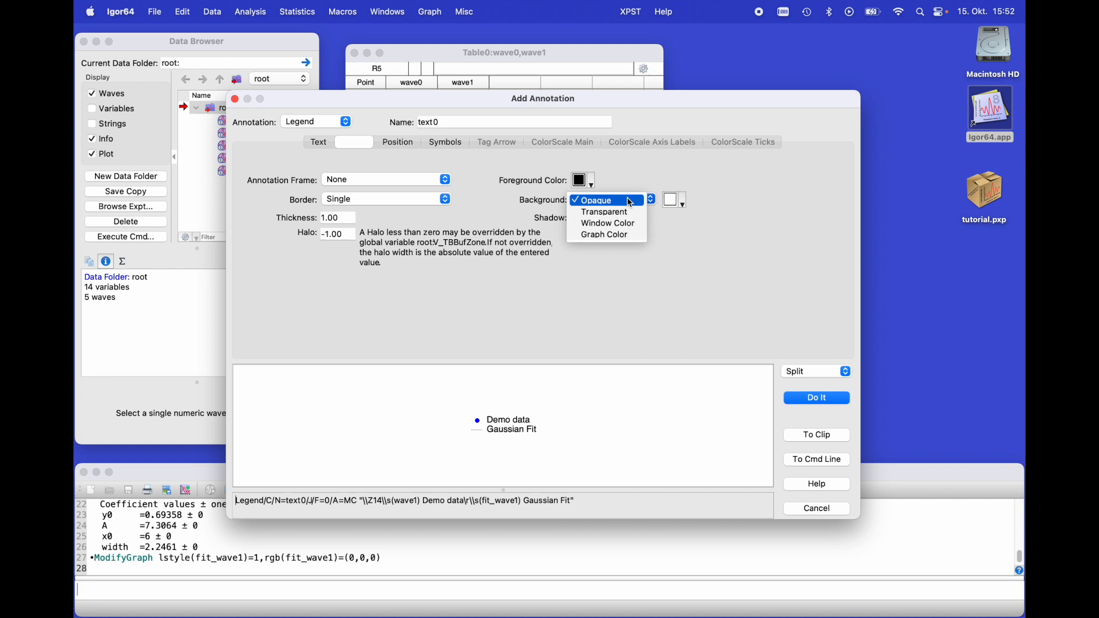
click(628, 214)
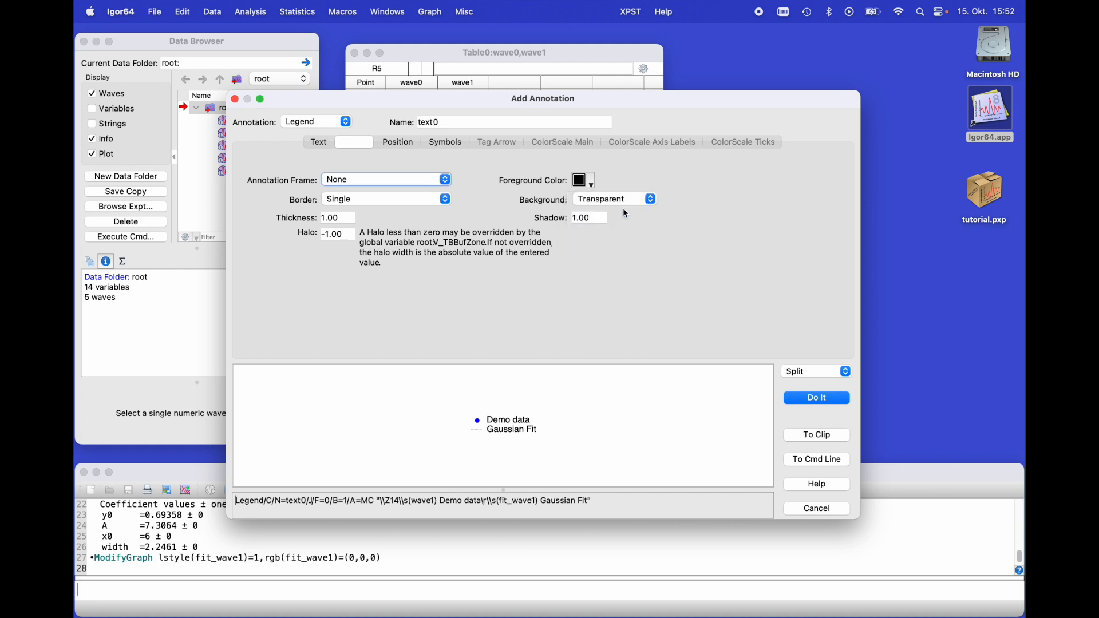
click(801, 399)
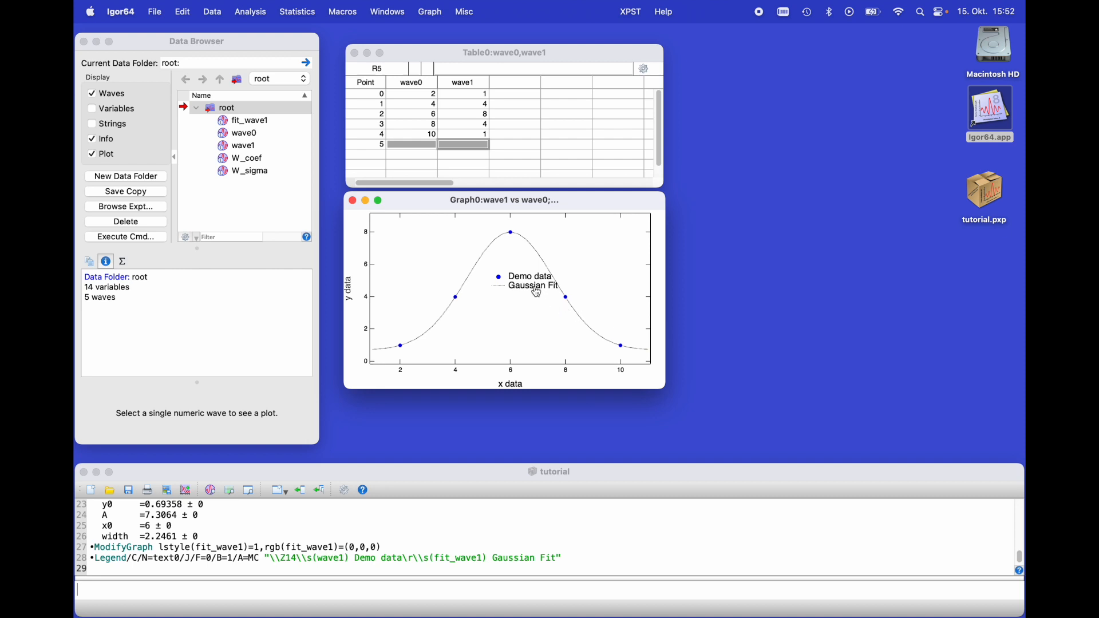
- Move the legend into the empty upper-right area of the plot and make the graph window slightly taller
drag(537, 293, 612, 248)
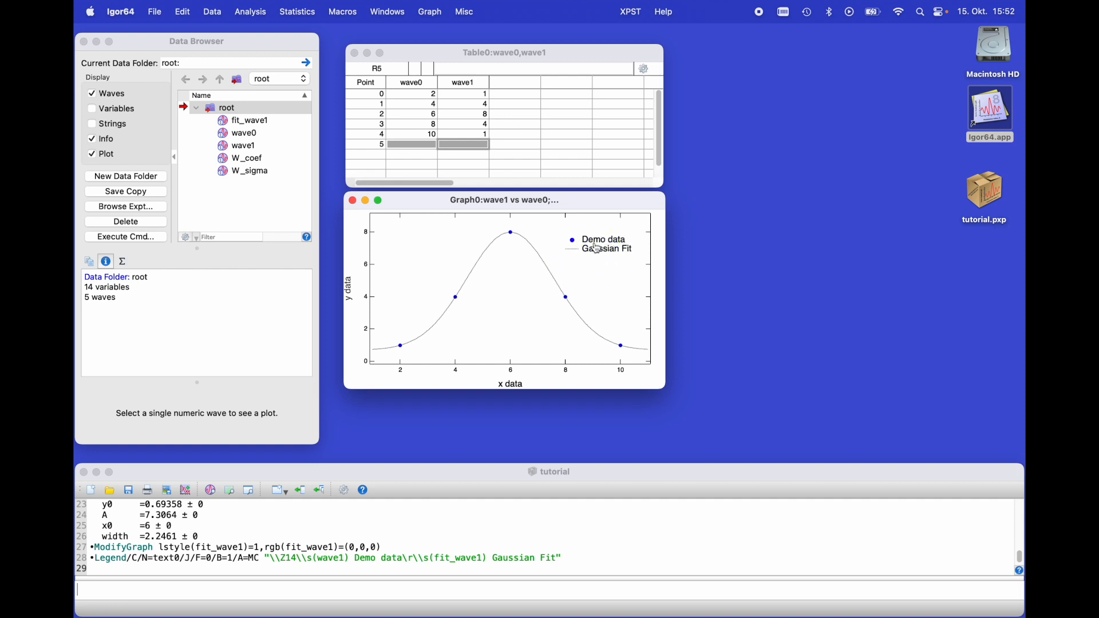
drag(596, 248, 594, 250)
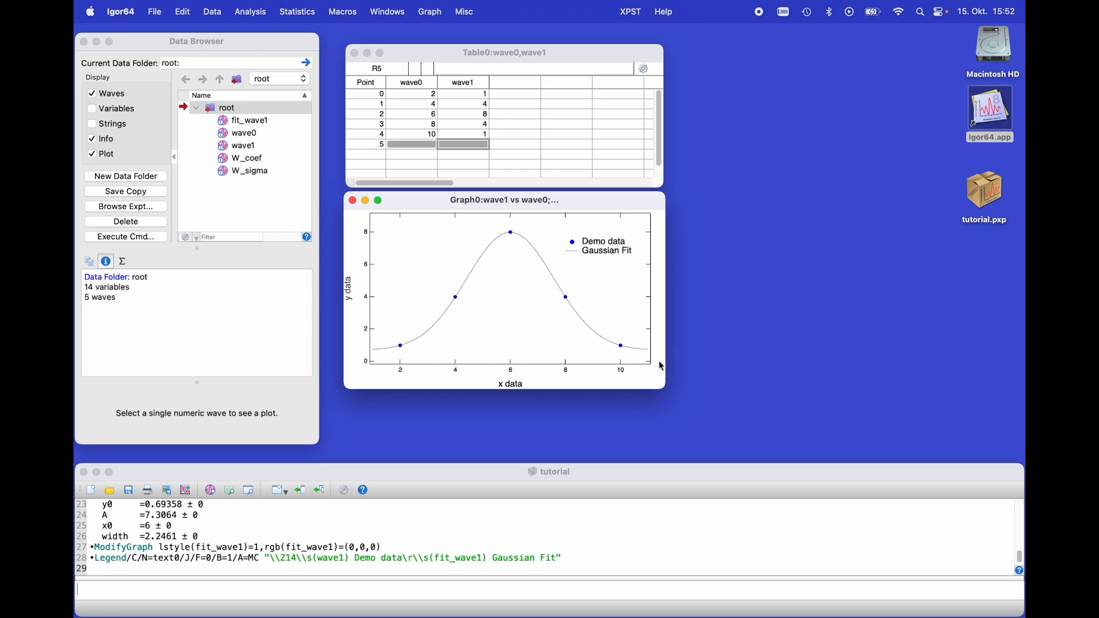
mouse_move(665, 391)
mouse_down()
mouse_move(741, 429)
mouse_move(603, 484)
mouse_move(904, 479)
mouse_move(704, 446)
mouse_move(668, 459)
mouse_move(665, 411)
mouse_up()
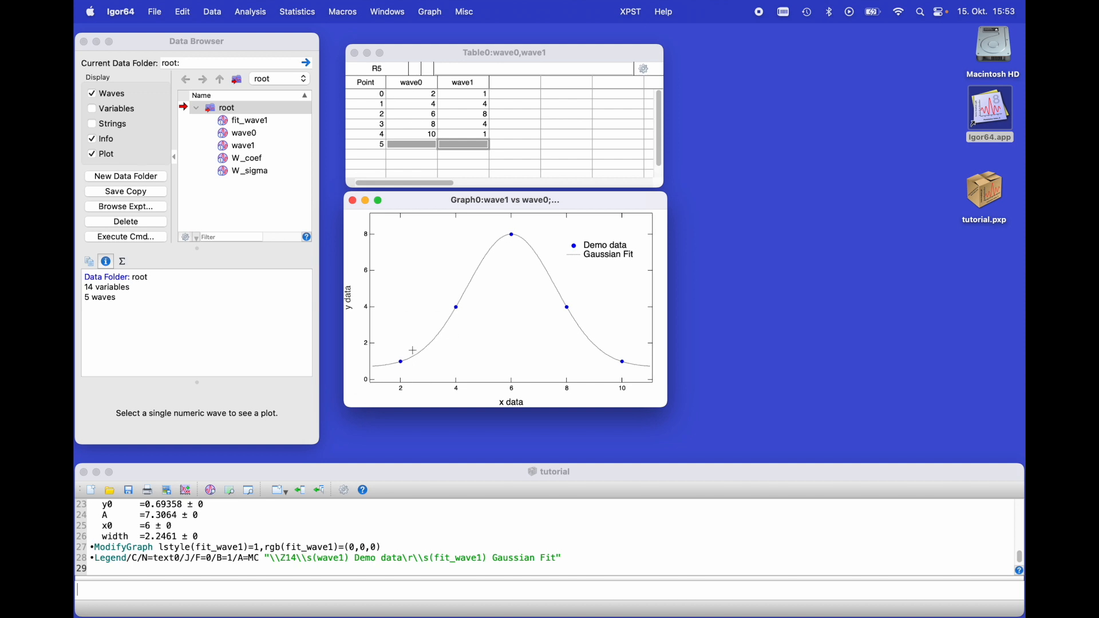
- In the Modify Graph settings, set an Absolute width of 15 cm and an Absolute height of 8 cm
right_click(356, 399)
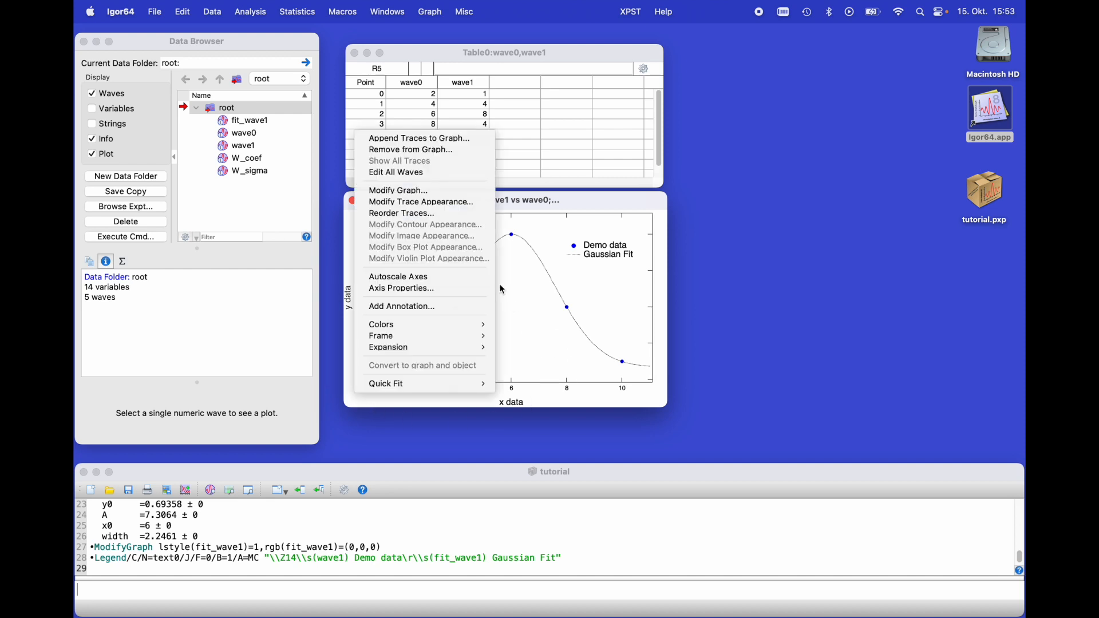
click(415, 191)
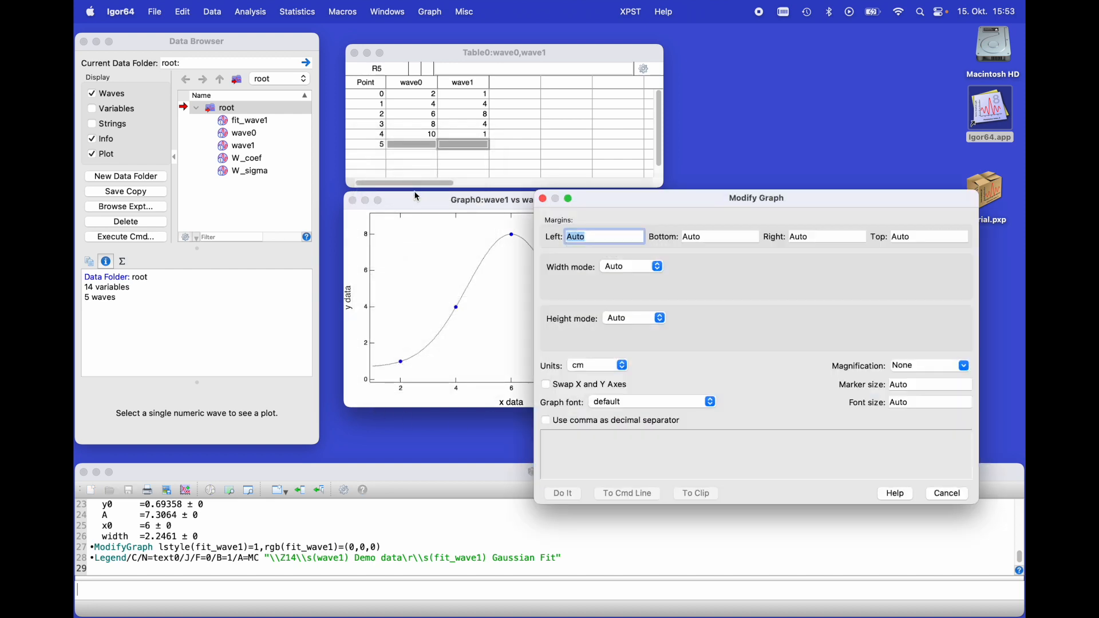
drag(702, 198, 685, 197)
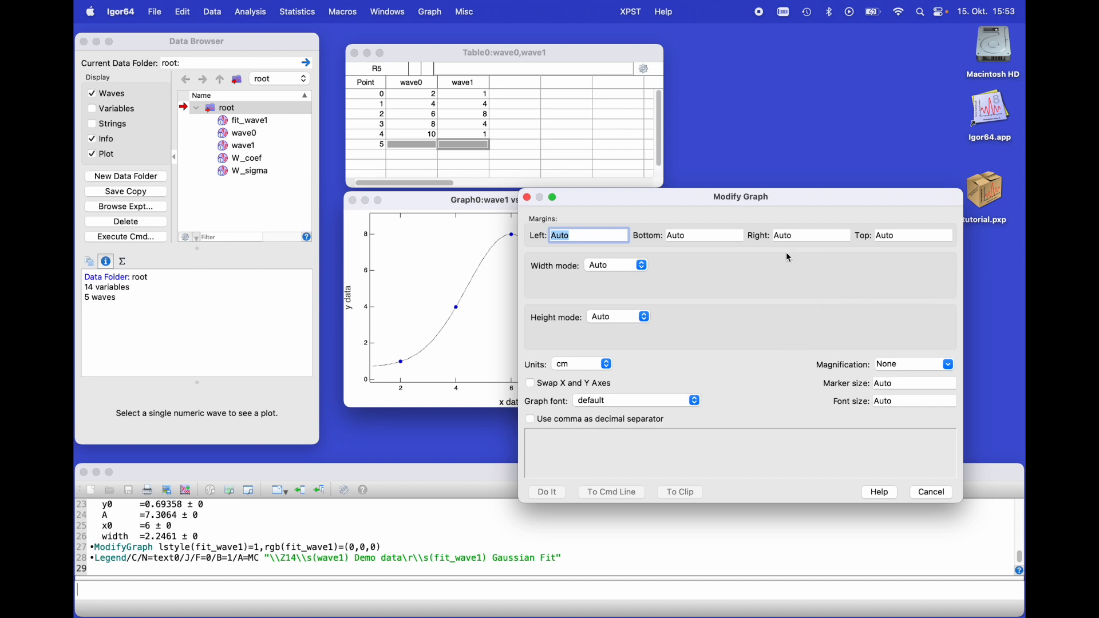
click(633, 268)
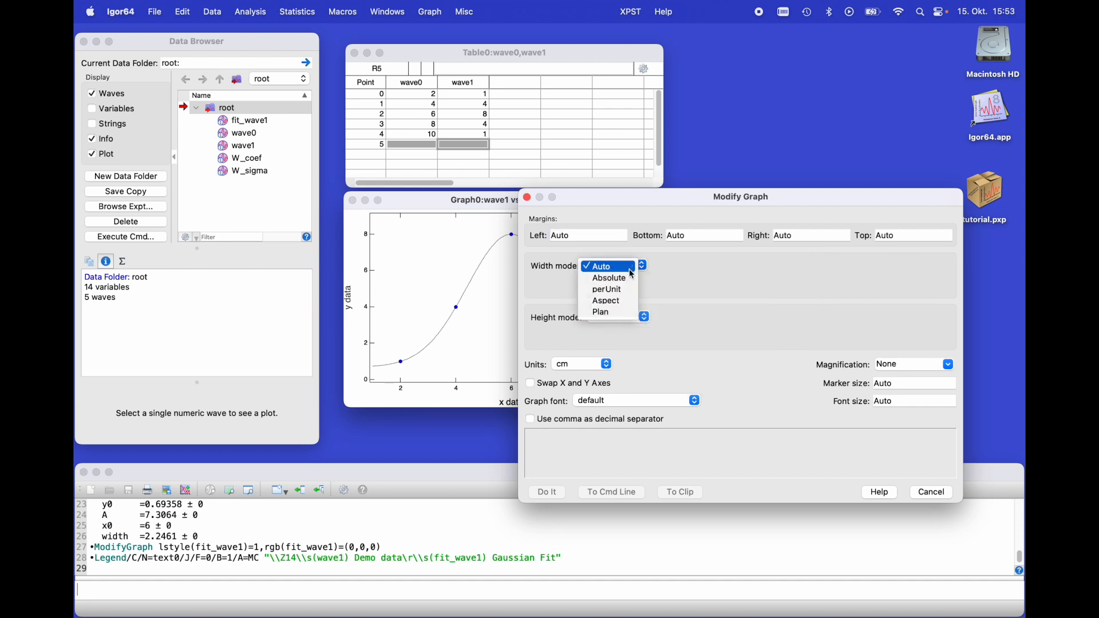
click(628, 279)
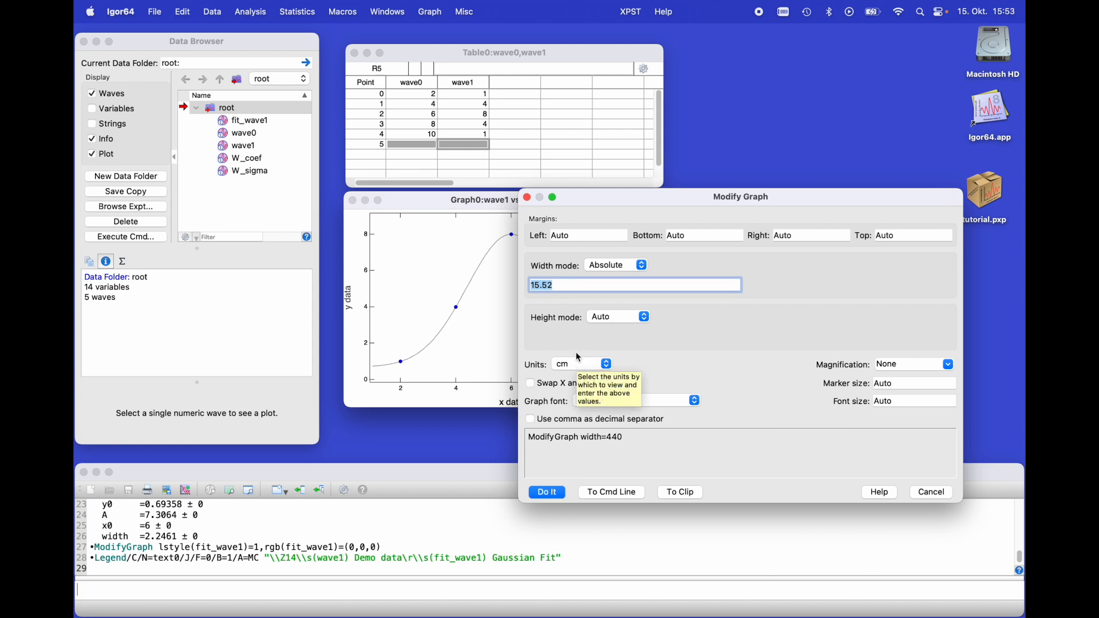
text(15)
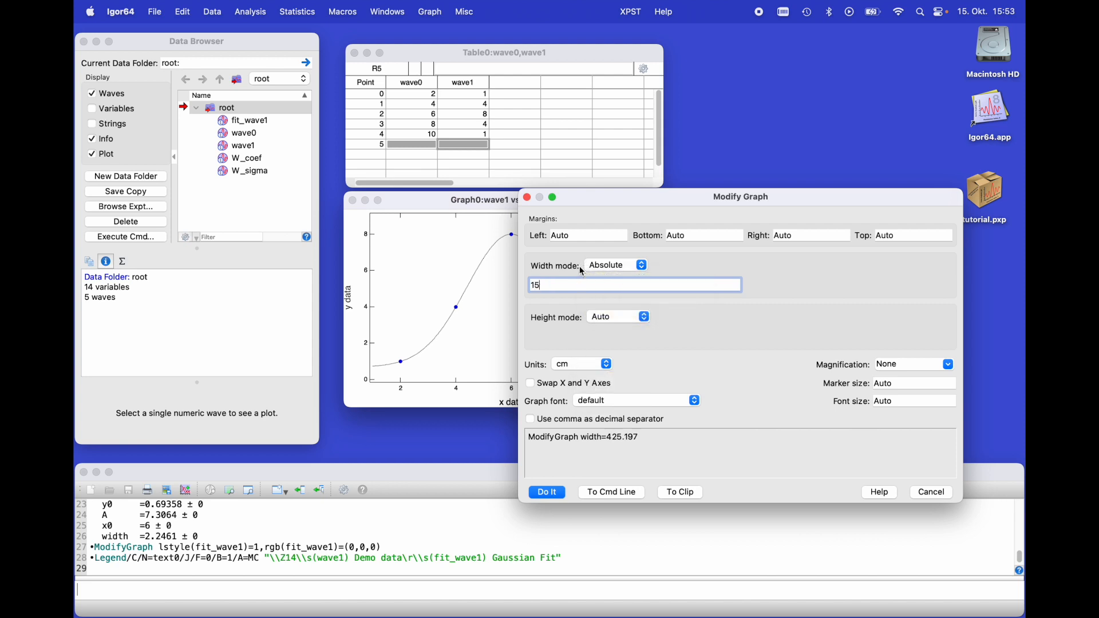
click(621, 315)
click(618, 329)
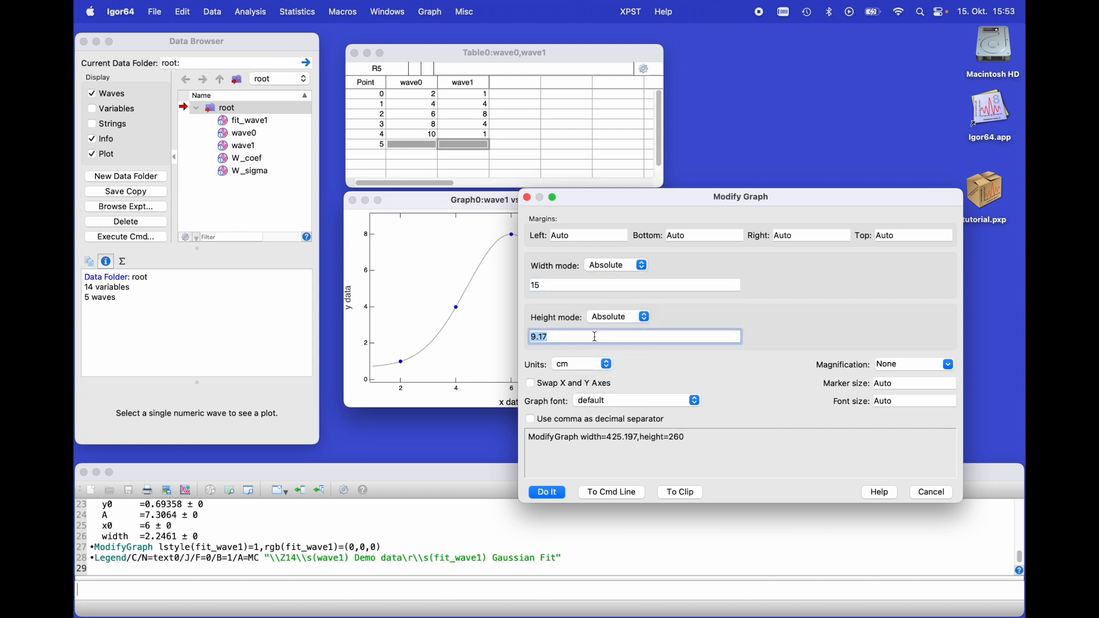
text(8)
- Set the graph's left and bottom margins to 1.5 cm and its right and top margins to 0.5 cm, and apply the changes
click(609, 236)
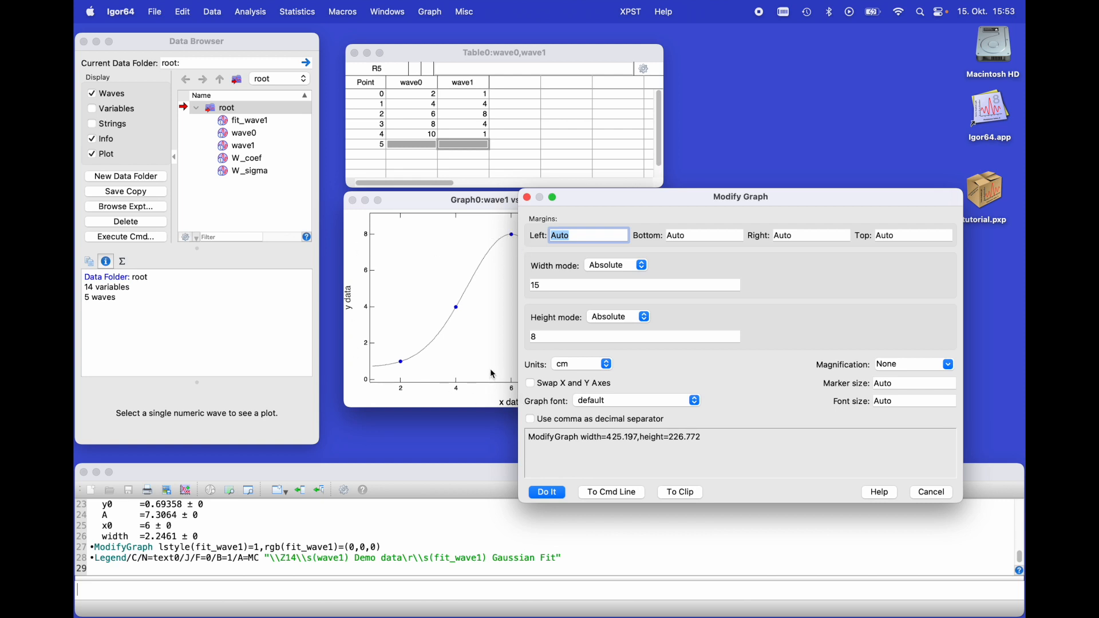
text(1.5)
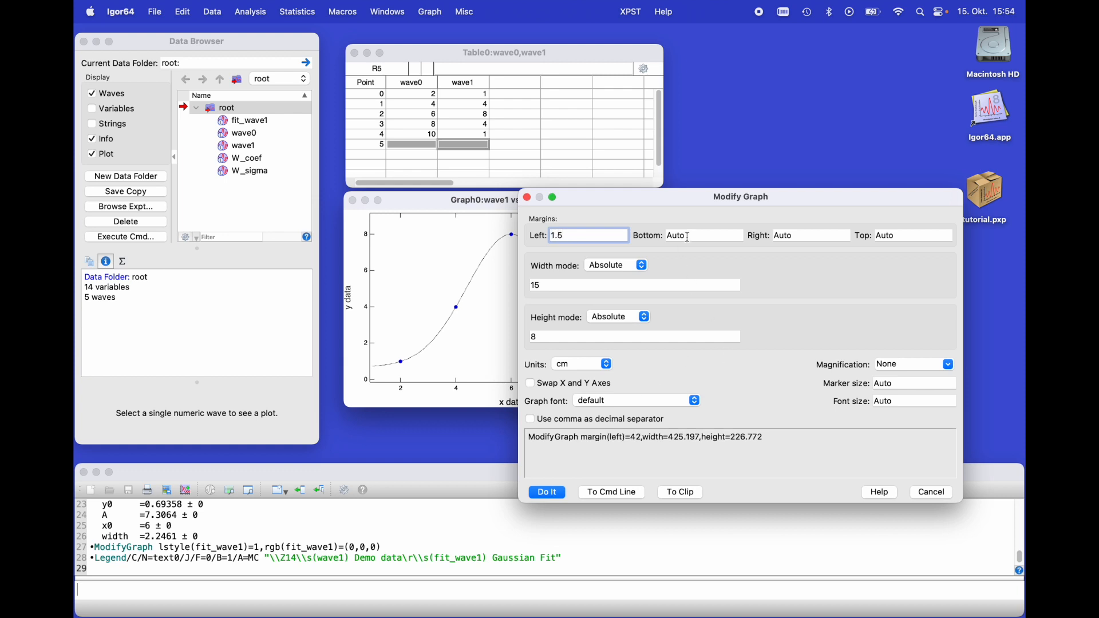
key(Tab)
text(1.5)
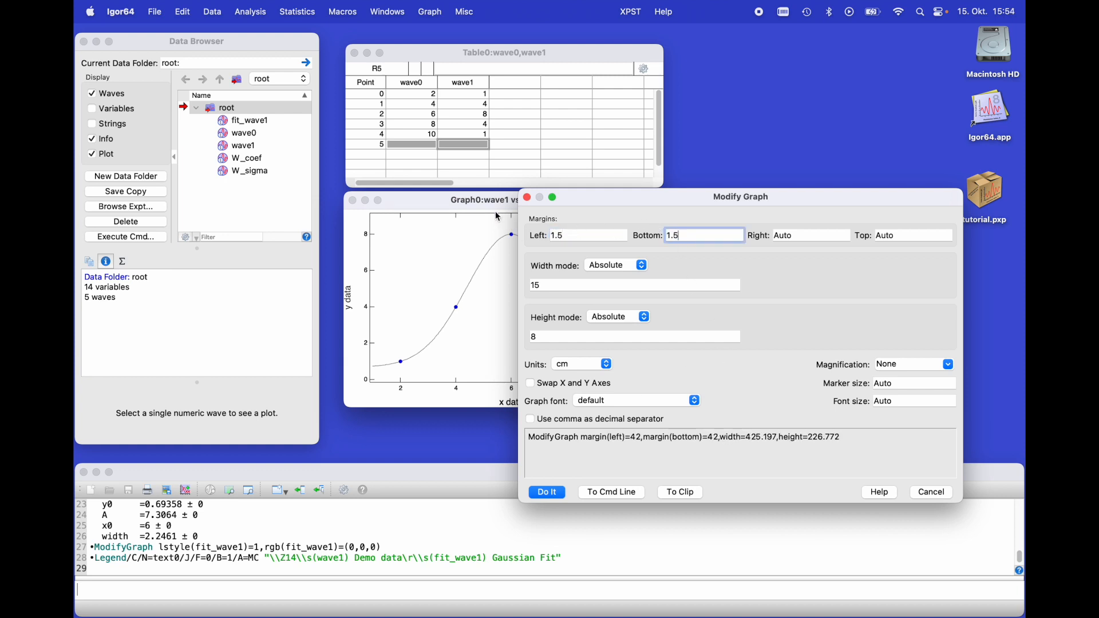
key(Tab)
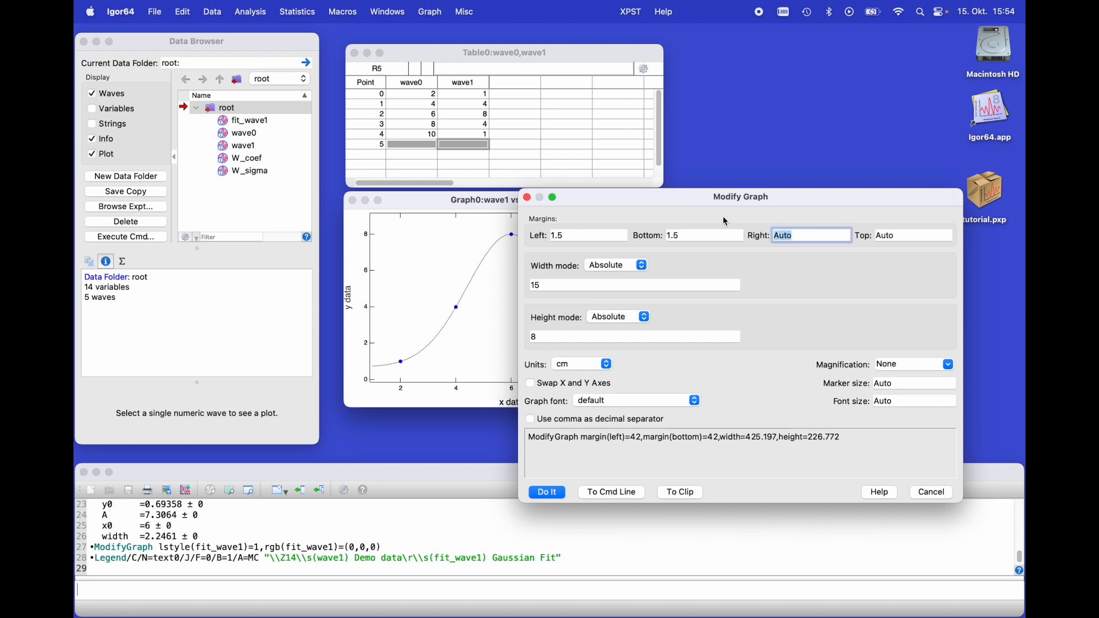
text(0.5)
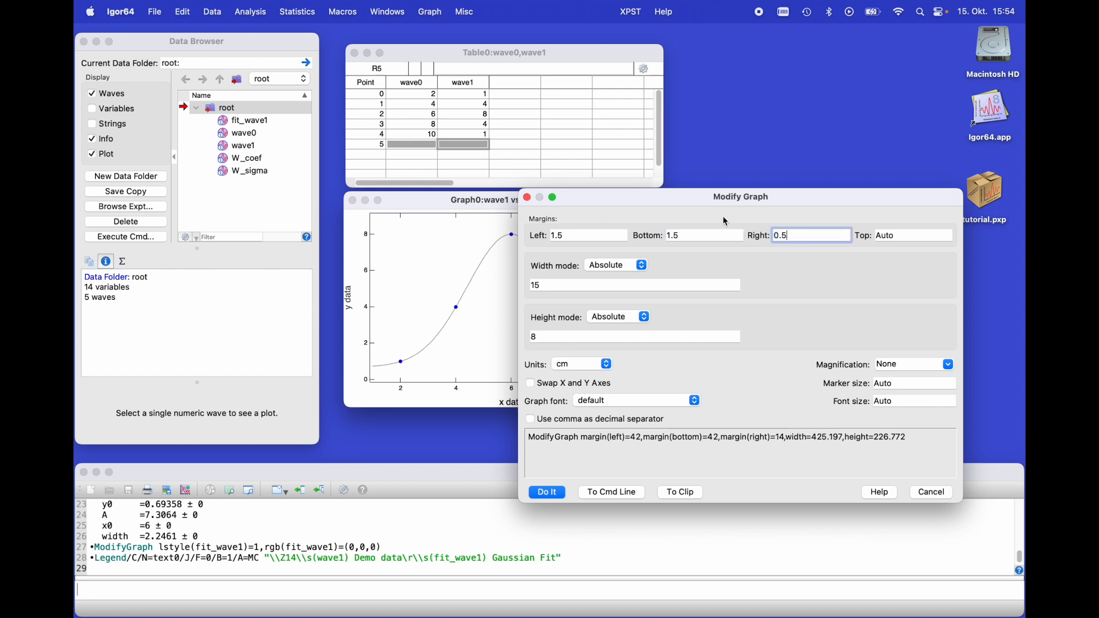
key(Tab)
text(0.5)
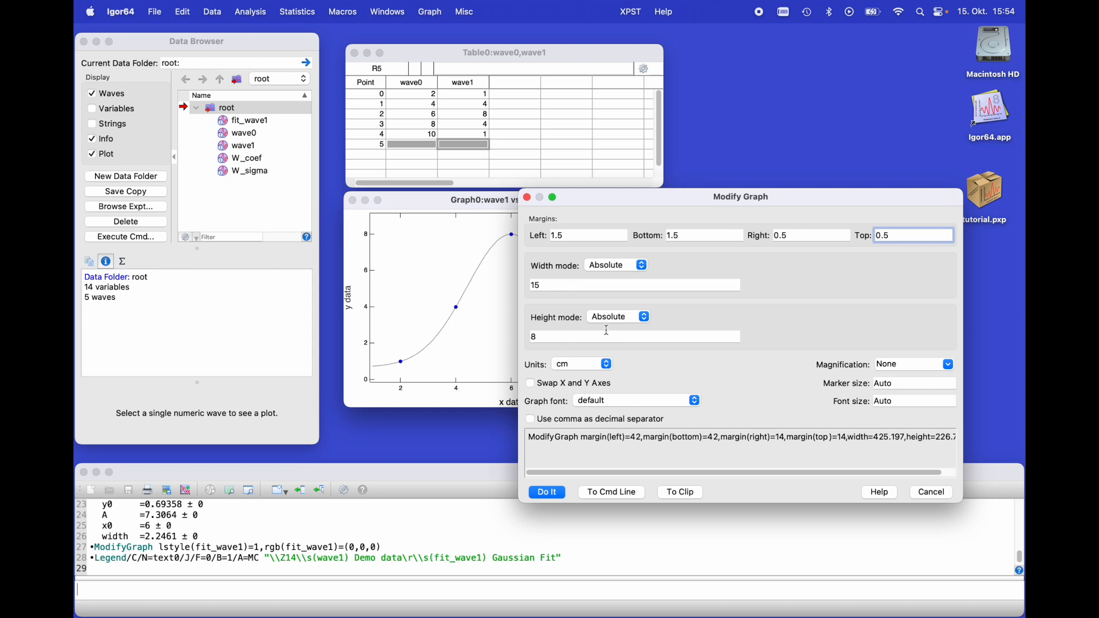
click(548, 492)
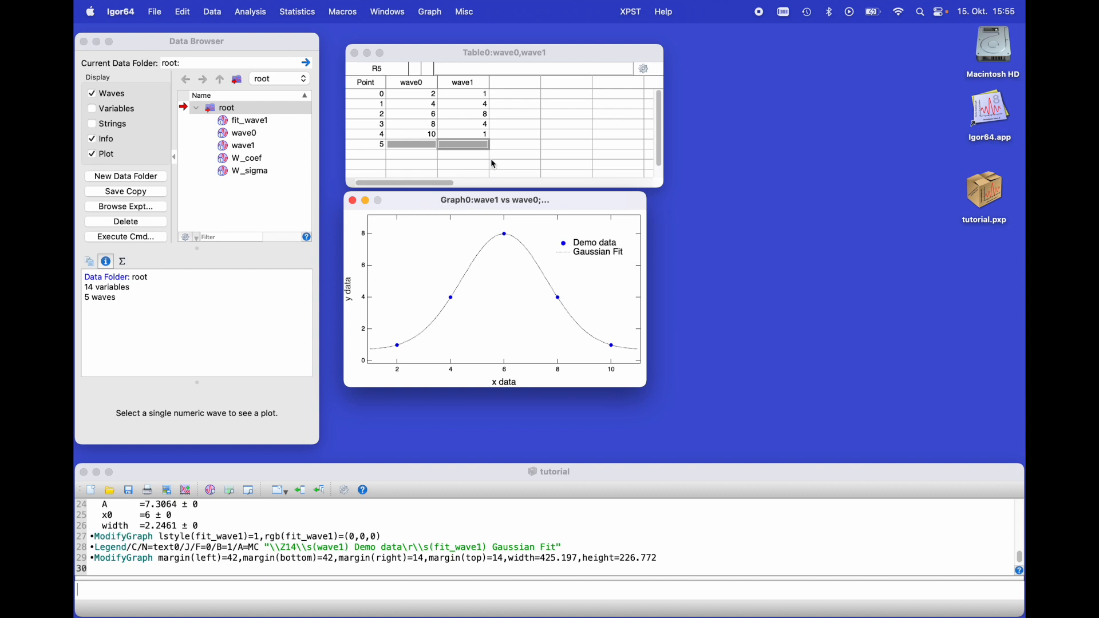
- Open Window Control for the graph and set its window title to "Gaussian Fit Demo"
click(400, 13)
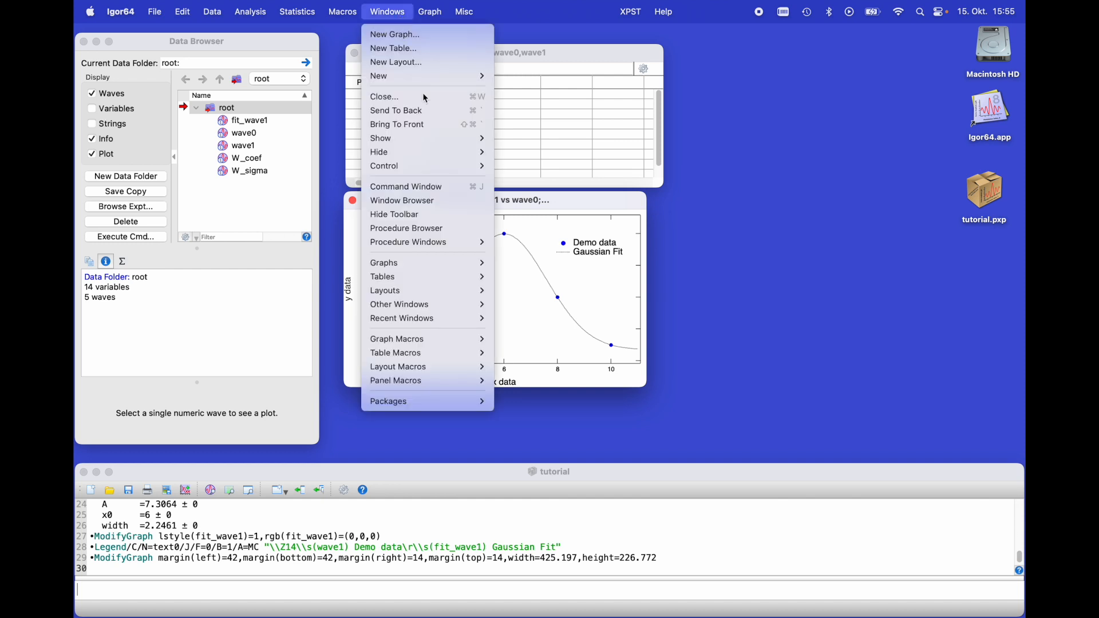
mouse_move(458, 166)
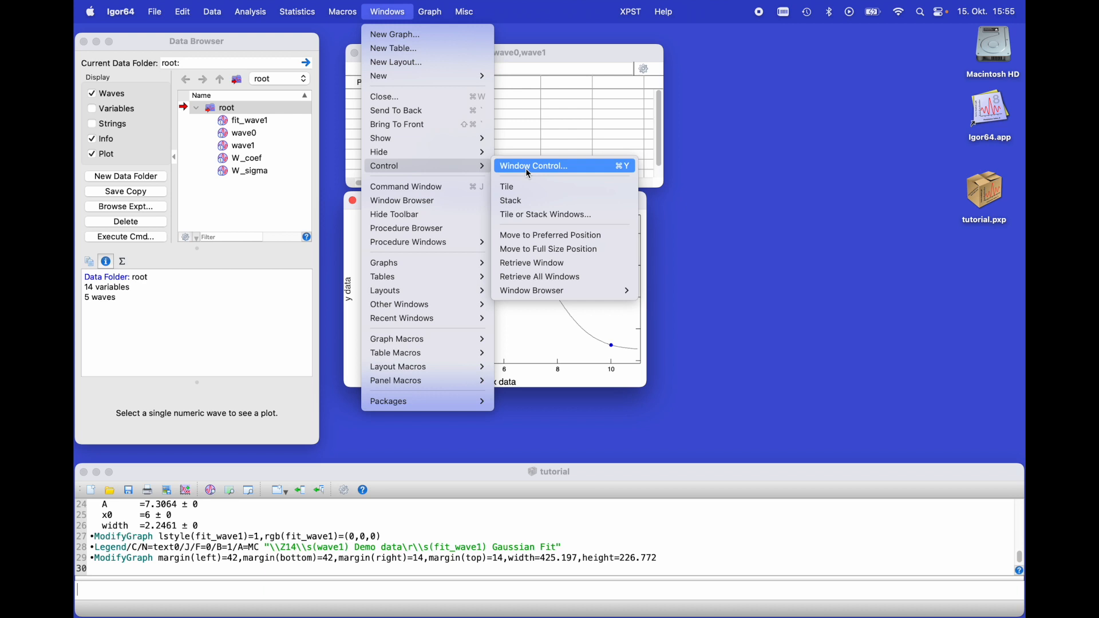
click(620, 169)
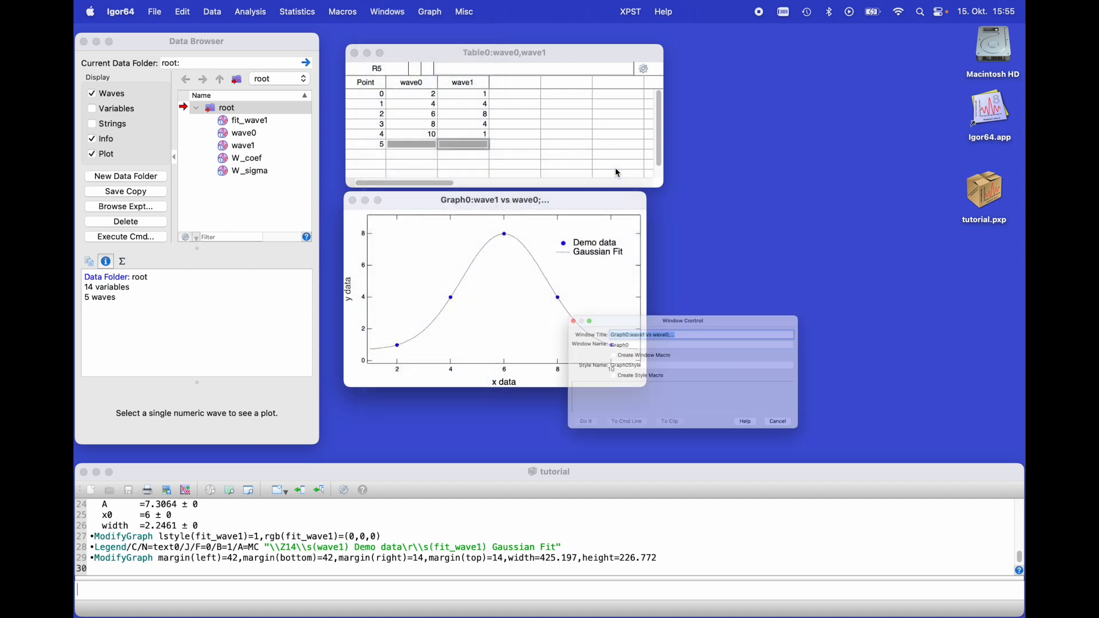
drag(639, 291, 525, 293)
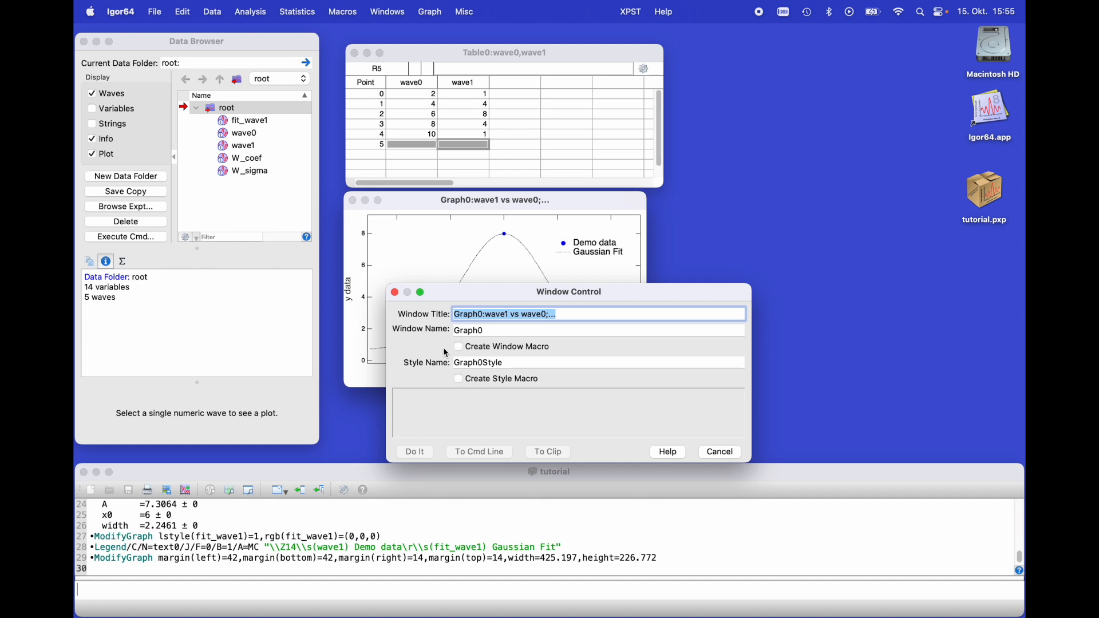
text(Gau)
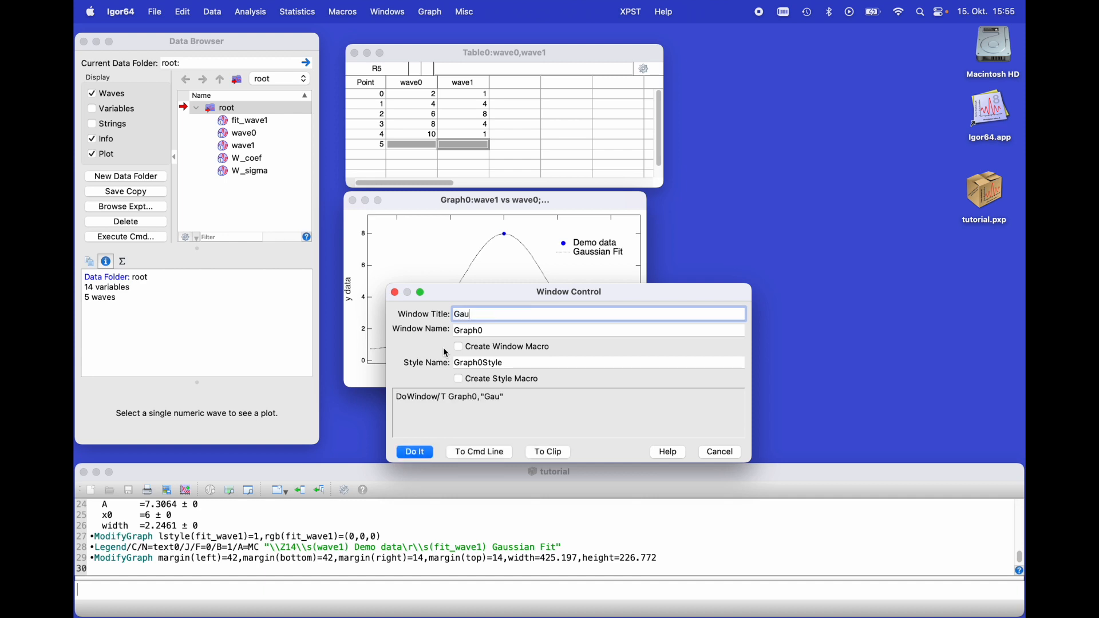
text(ssian Fit Dempo)
key(BackSpace)
key(BackSpace)
text(o)
key(Tab)
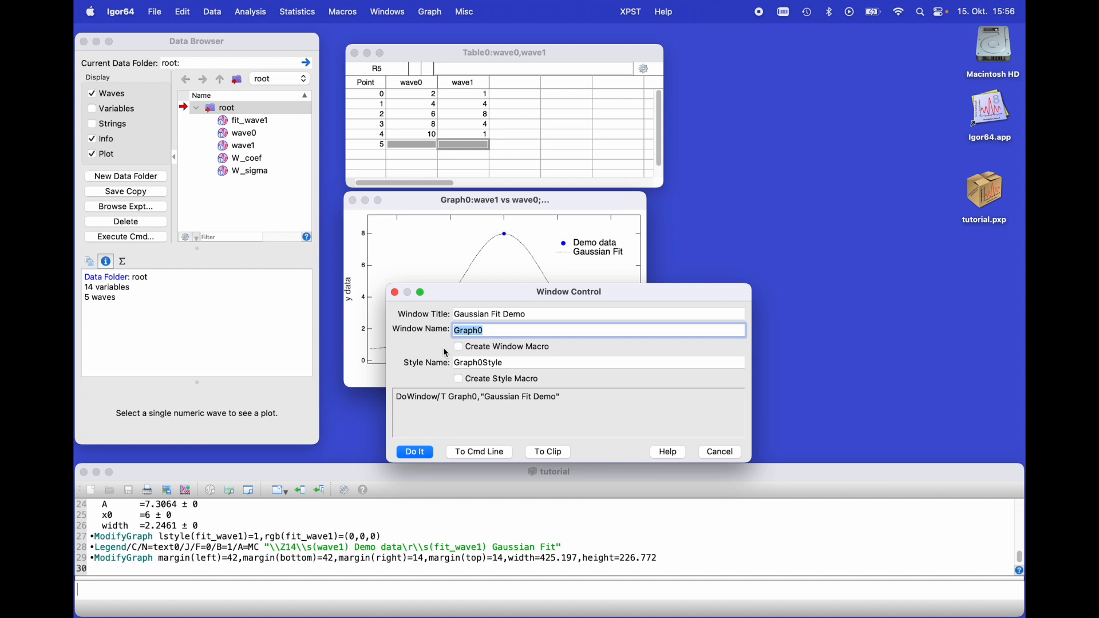
- Enter "Gaussian Fit Demo" as the graph's window name
text(Guass)
key(BackSpace)
key(BackSpace)
key(BackSpace)
key(BackSpace)
text(aussian Fit Demo)
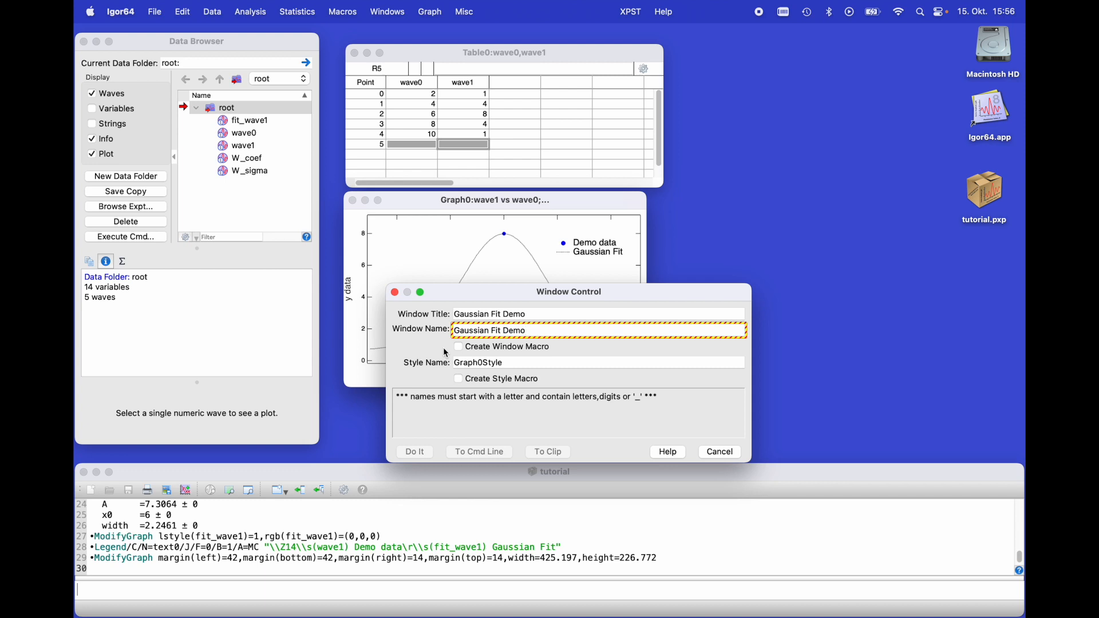
- Replace the spaces in the graph's window name with underscores to make it Gaussian_Fit_Demo, and apply the window settings
key(Left)
key(Left)
key(Left)
key(Left)
key(Left)
key(Left)
key(Left)
key(BackSpace)
text(_)
key(Right)
key(Right)
key(Right)
key(Right)
key(BackSpace)
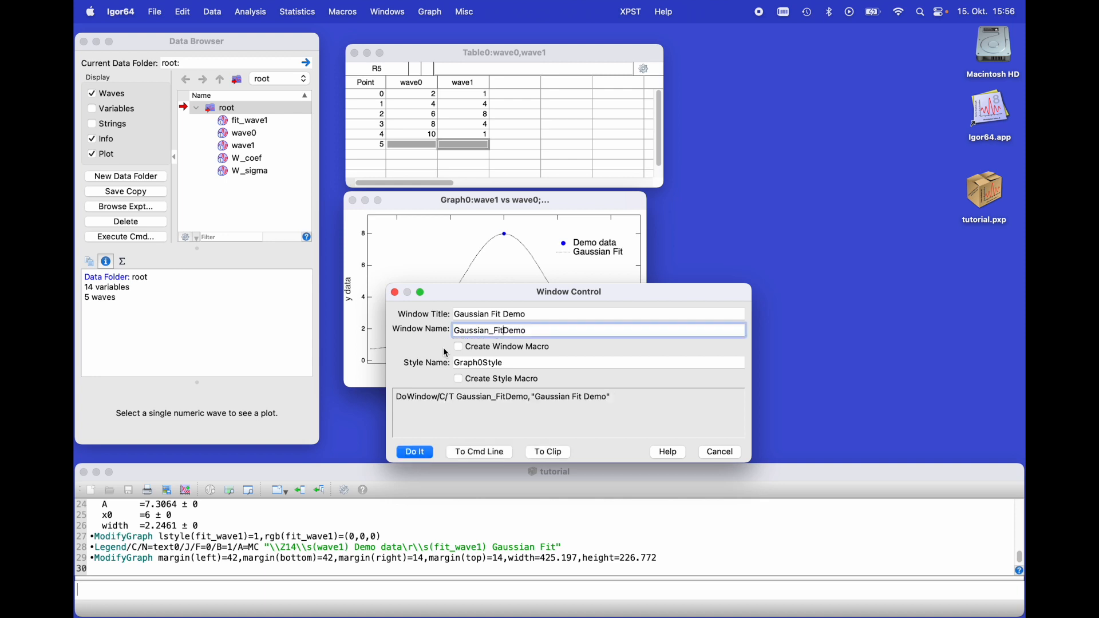
text(_)
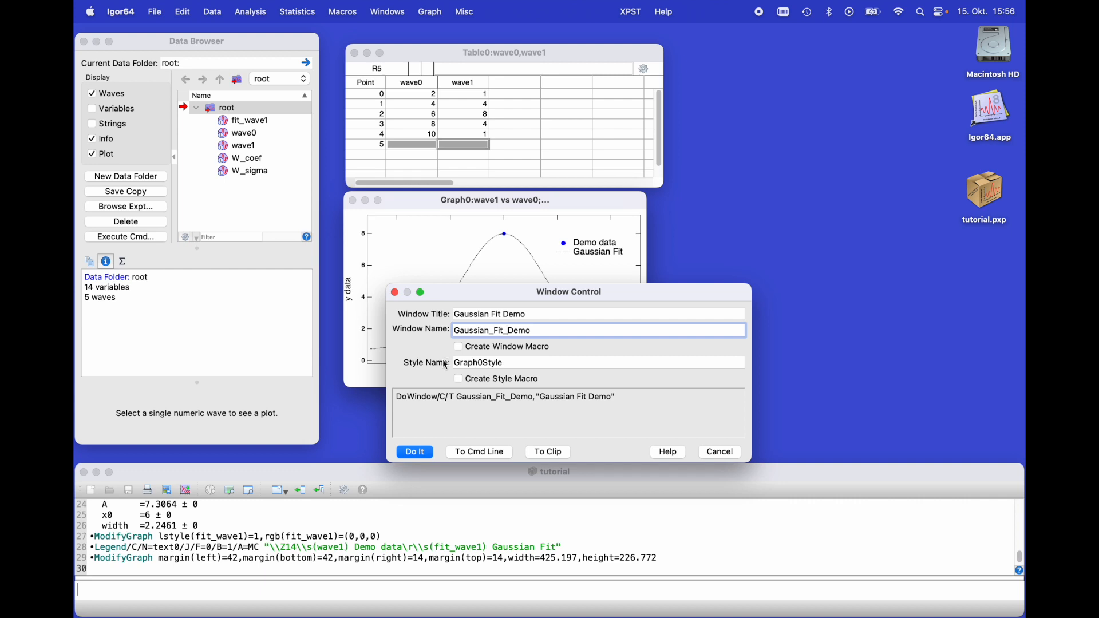
click(423, 455)
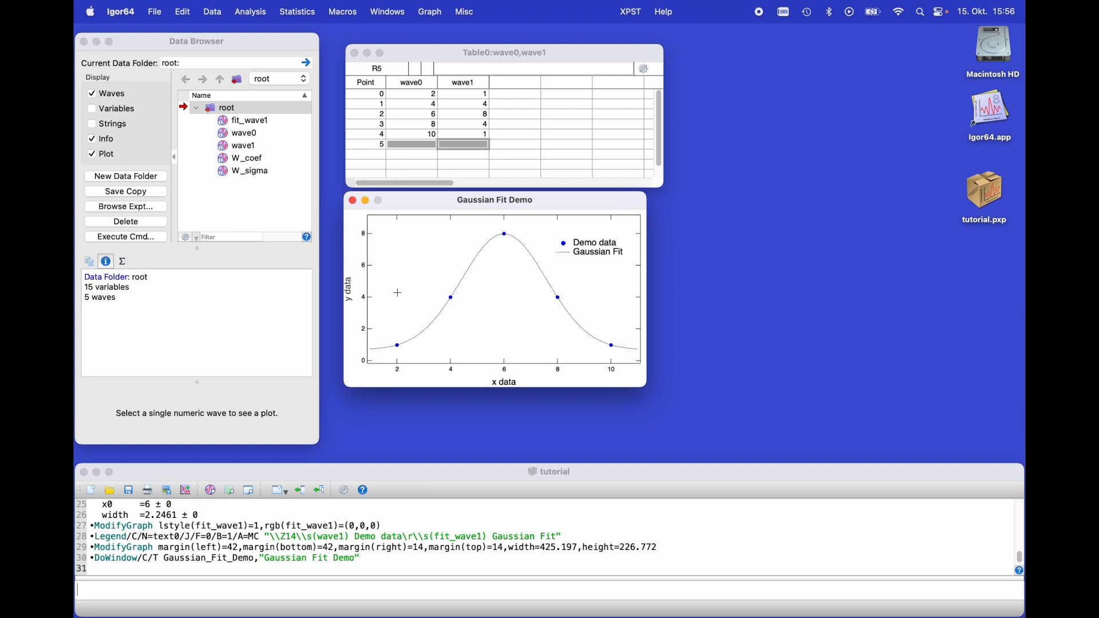
- Export the graph at the same size as a colour Quartz PDF named Gaussian_Fit_Demo.pdf on the Desktop
click(159, 13)
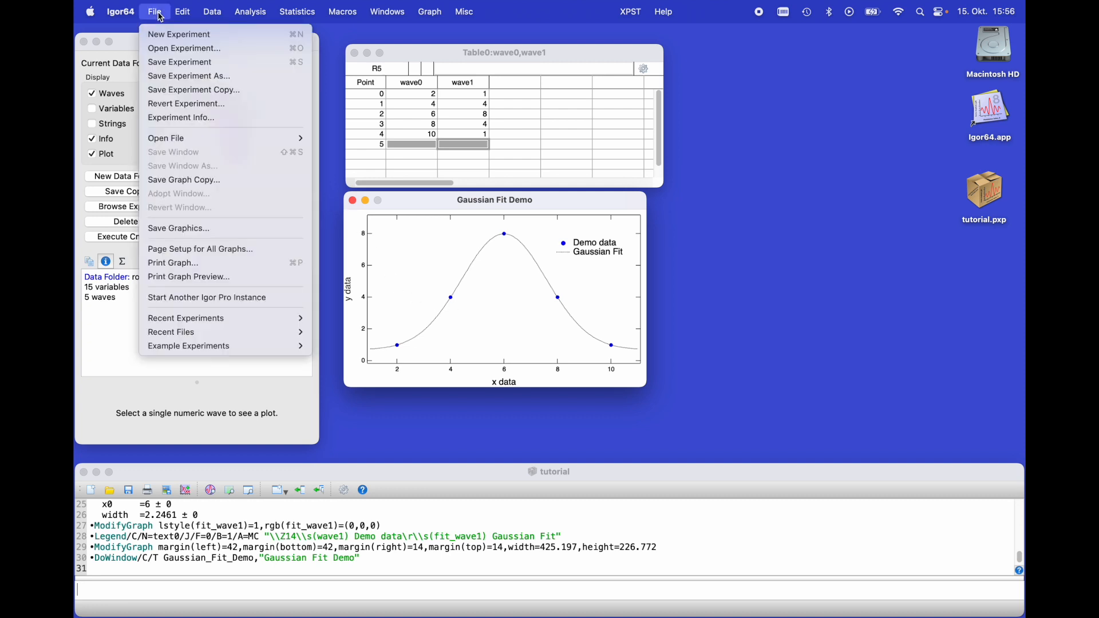
click(193, 229)
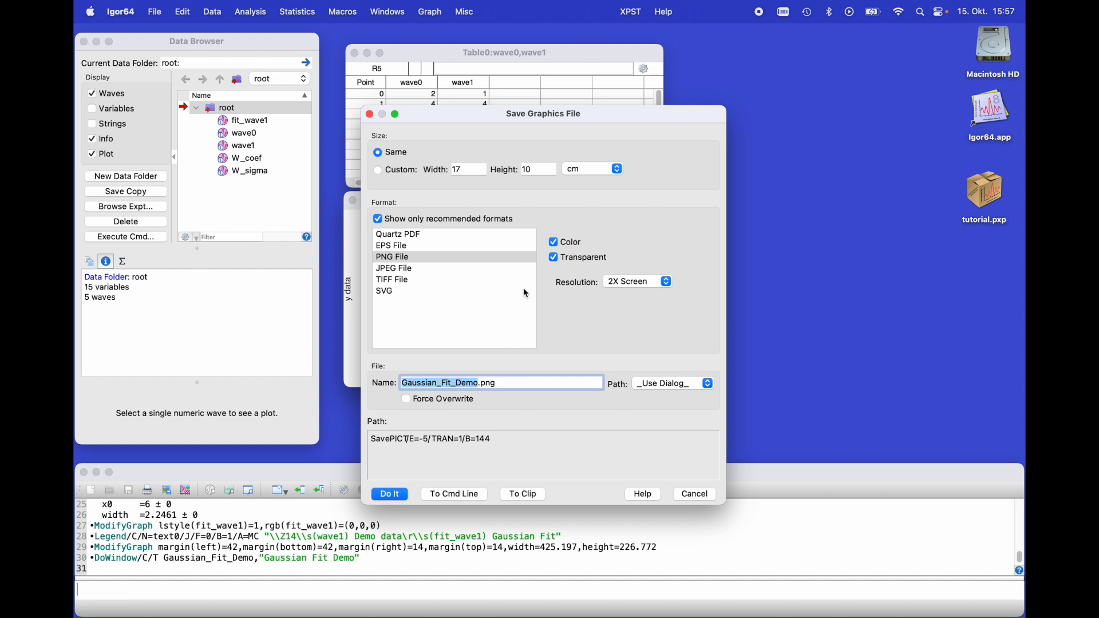
drag(475, 382, 479, 383)
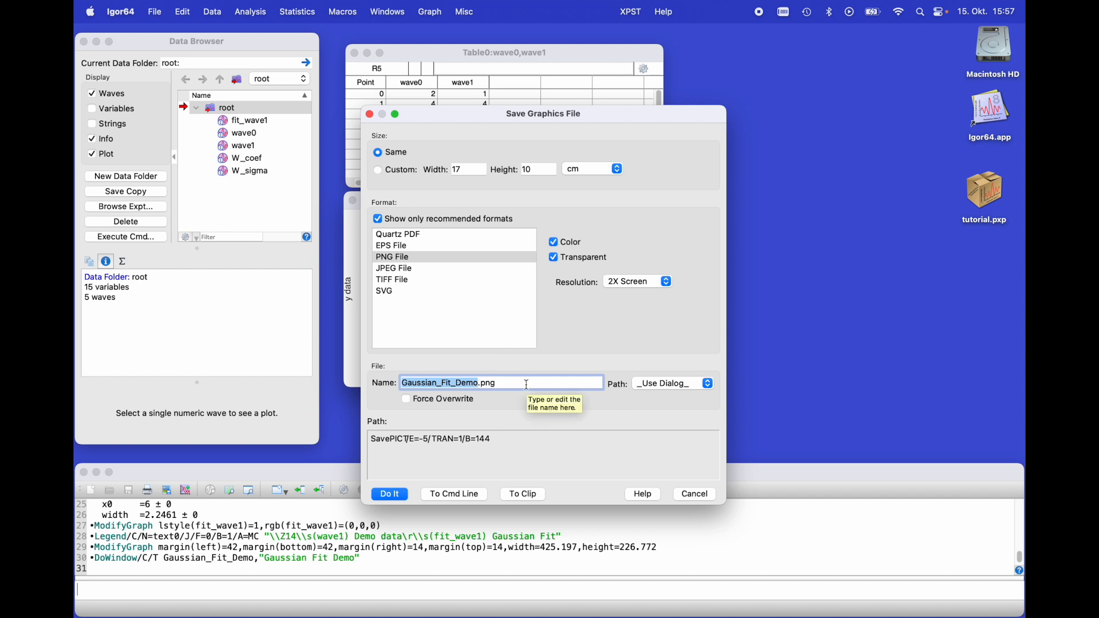
click(428, 235)
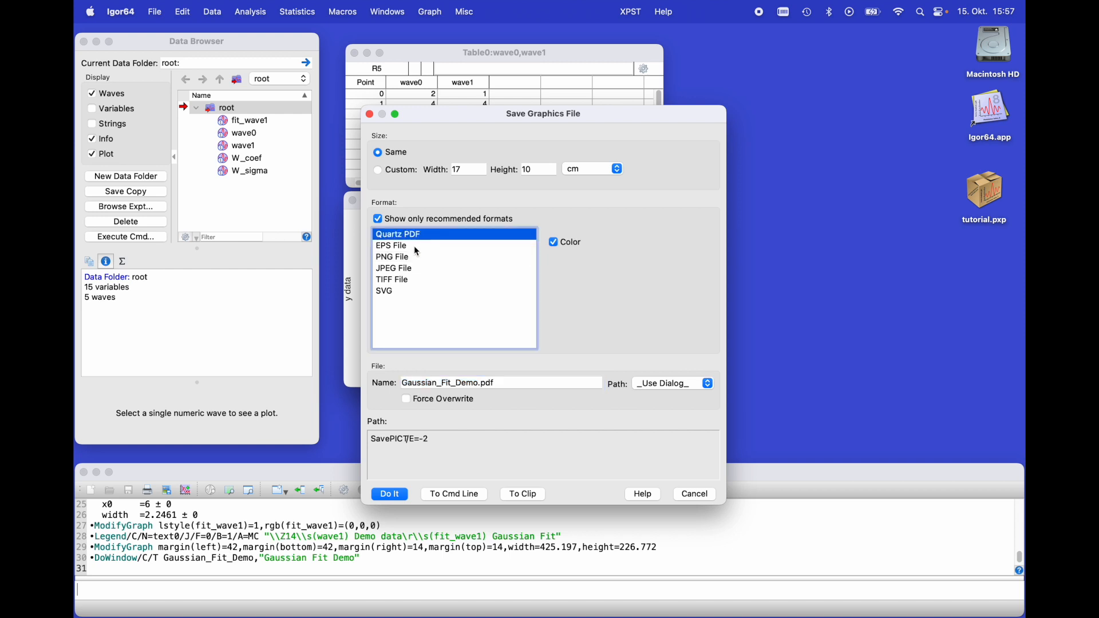
click(415, 247)
click(404, 294)
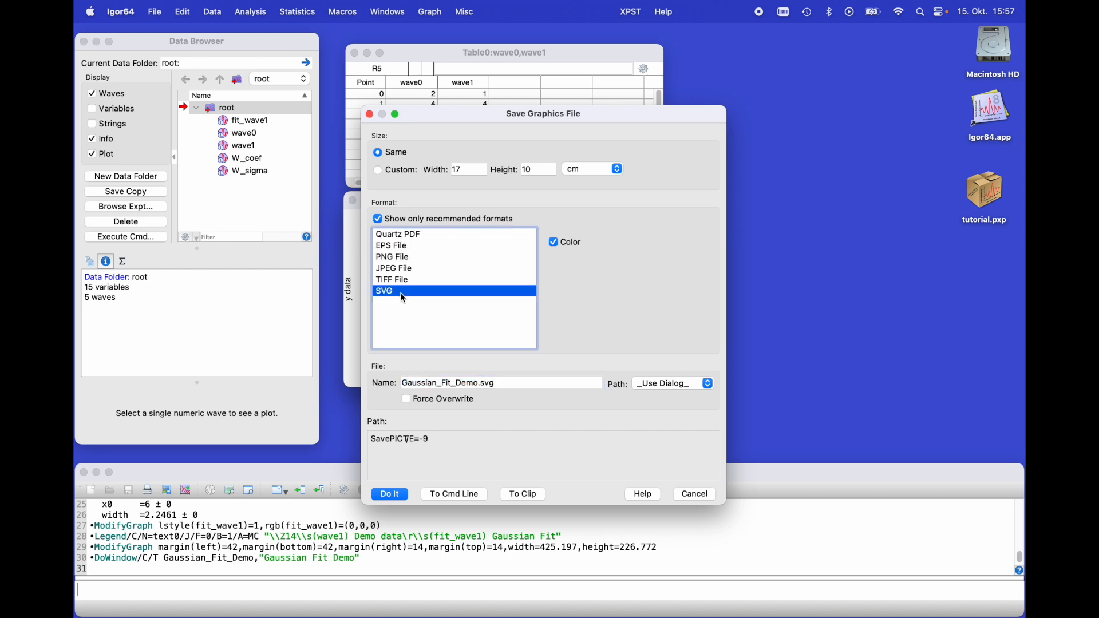
click(432, 237)
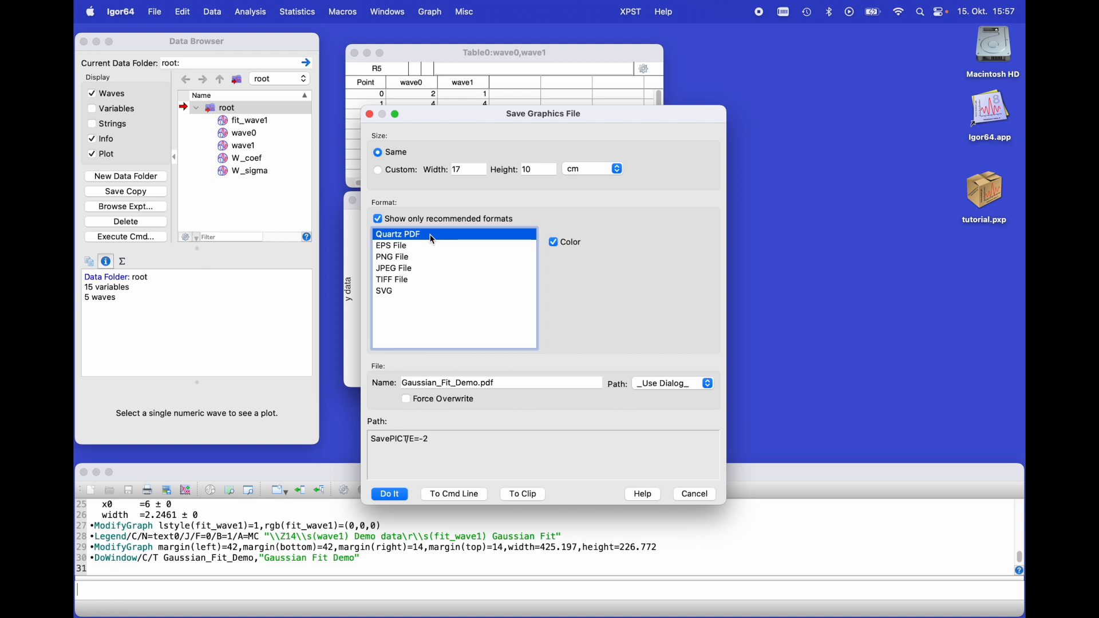
click(397, 497)
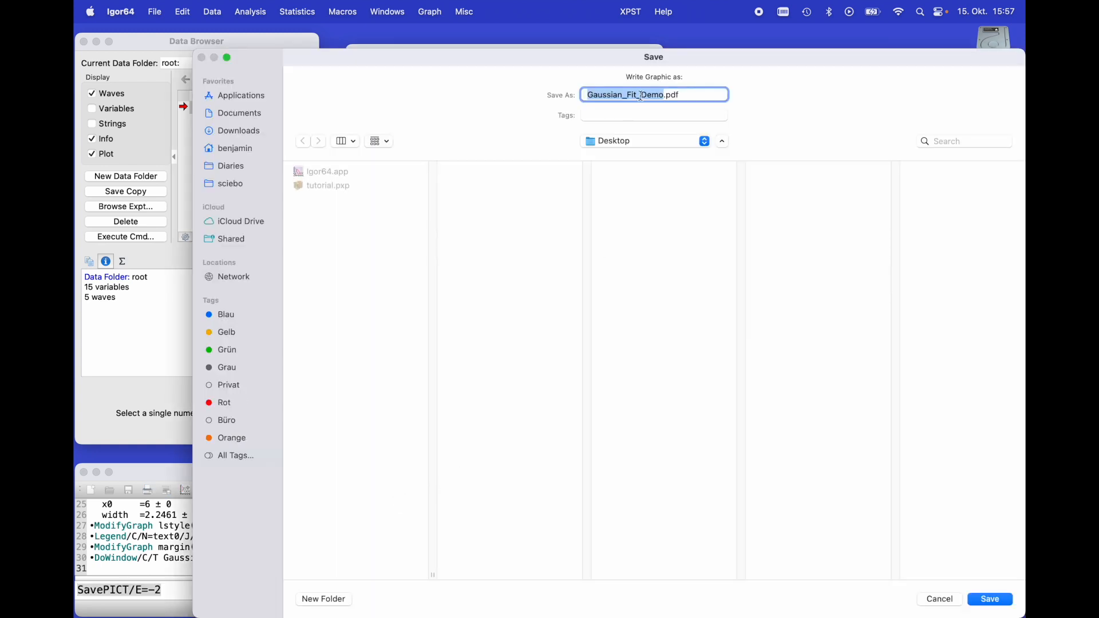
click(990, 599)
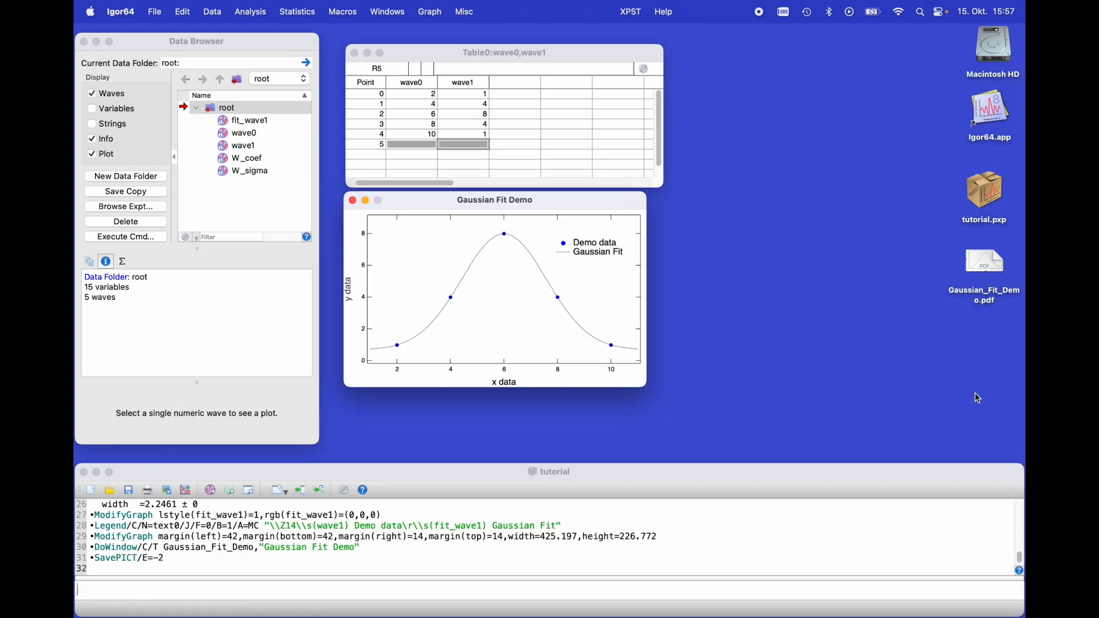
- Open the exported Gaussian_Fit_Demo.pdf from the desktop to check the graph, close it, and return to the Igor graph window
double_click(980, 255)
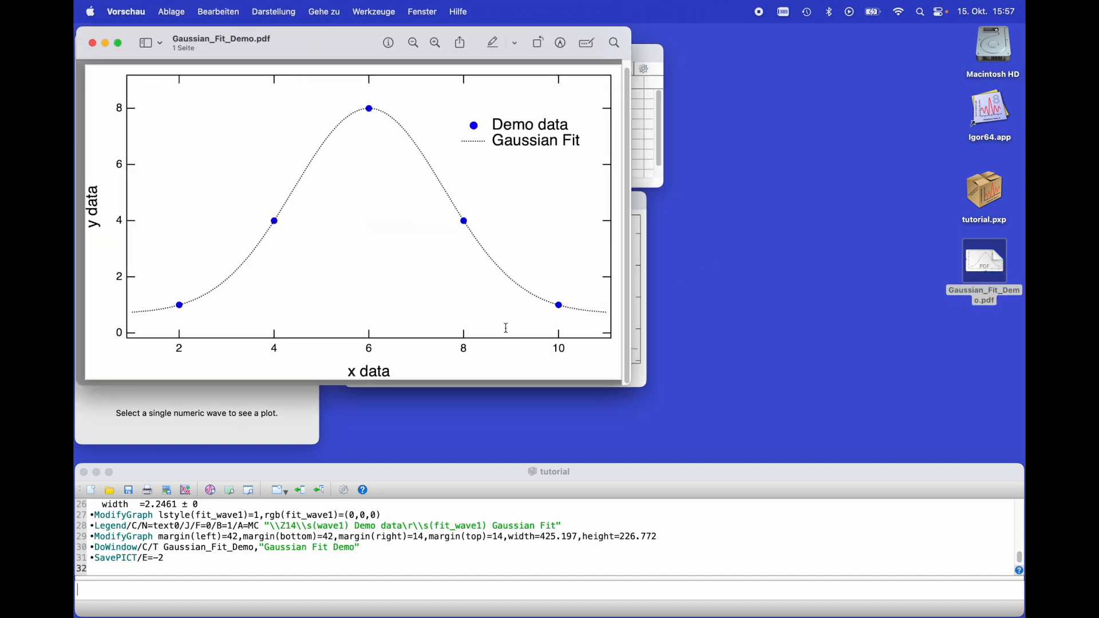
click(92, 44)
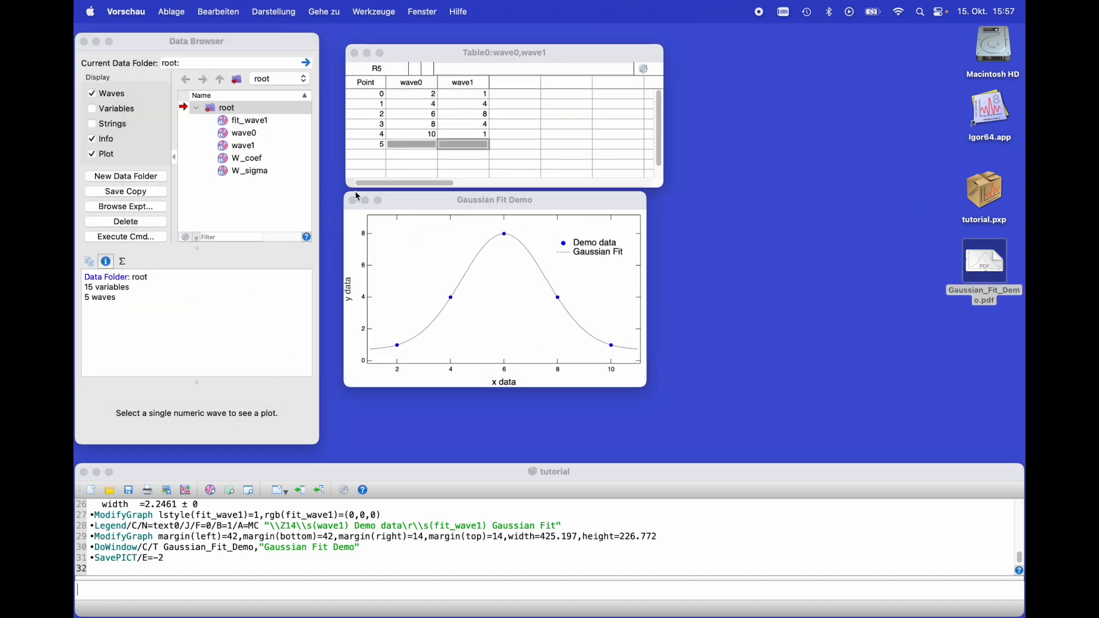
click(409, 232)
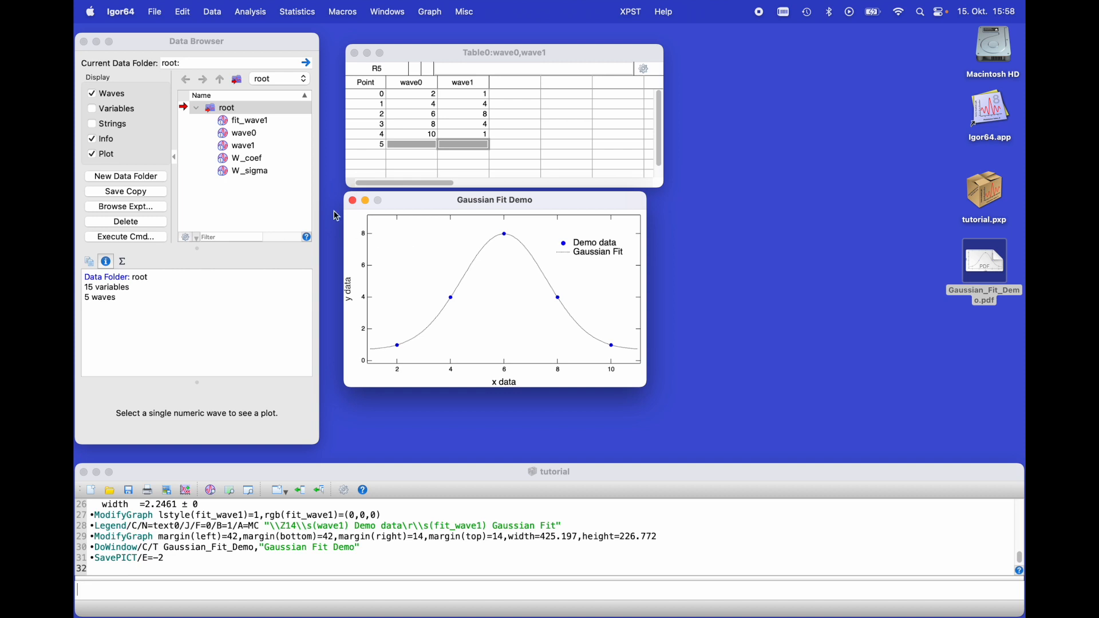
- Export the graph as a transparent colour PNG at 2X Screen resolution, named Gaussian_Fit_Demo.png, on the Desktop
click(158, 14)
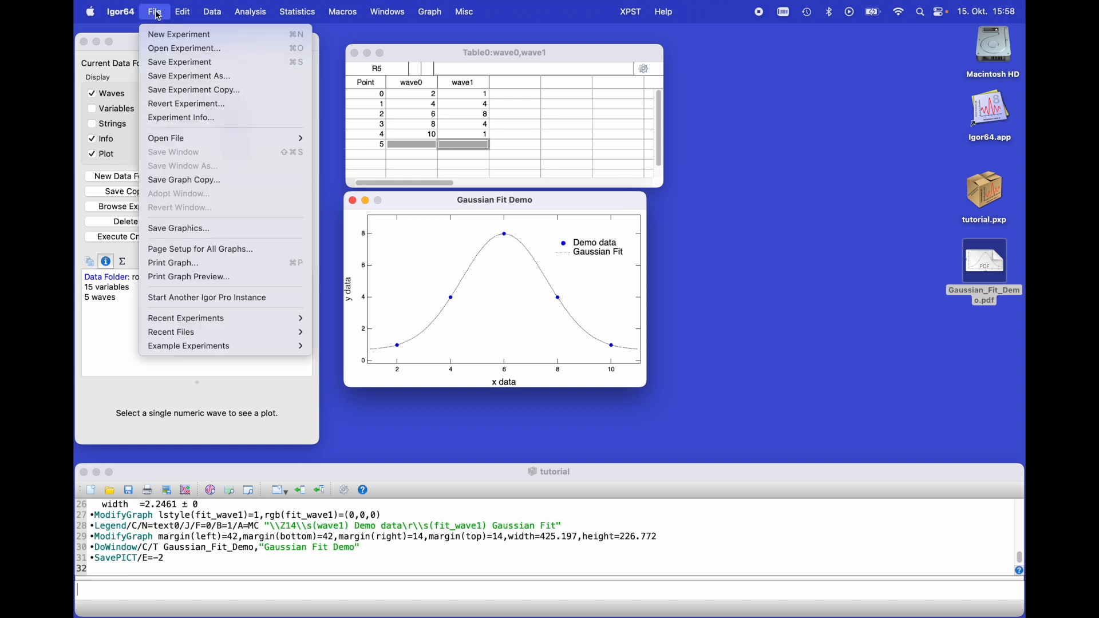
click(221, 229)
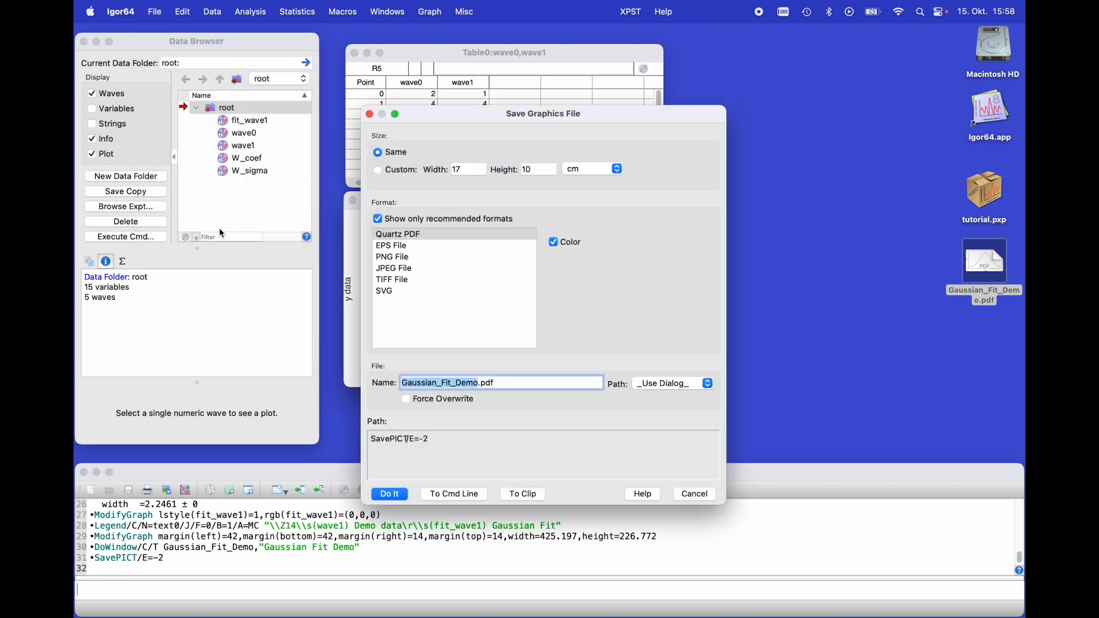
click(392, 259)
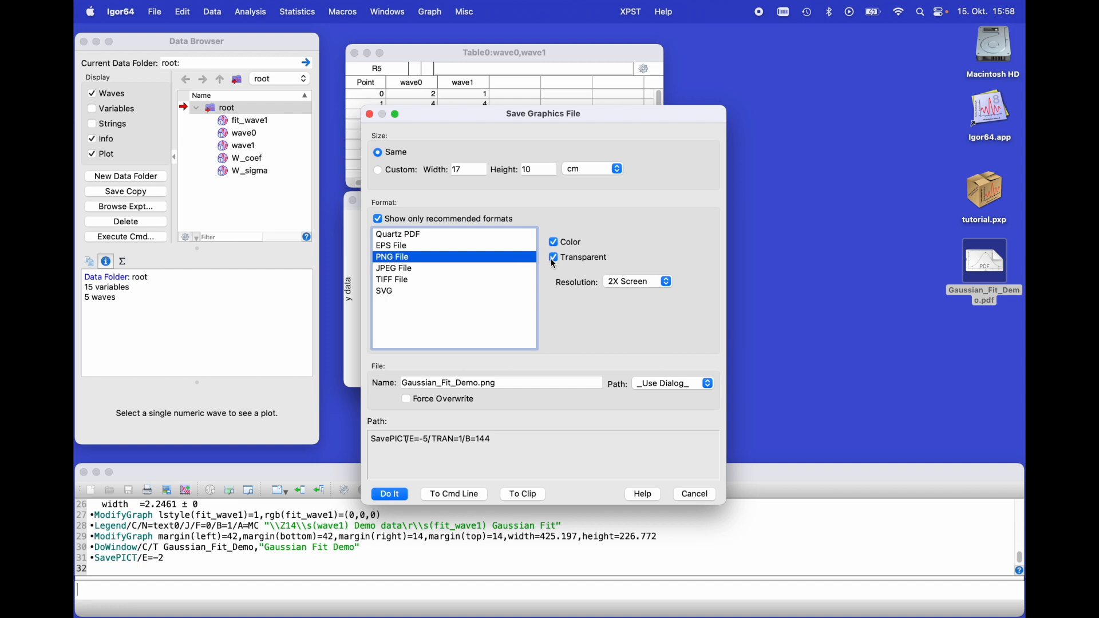
drag(526, 114, 768, 108)
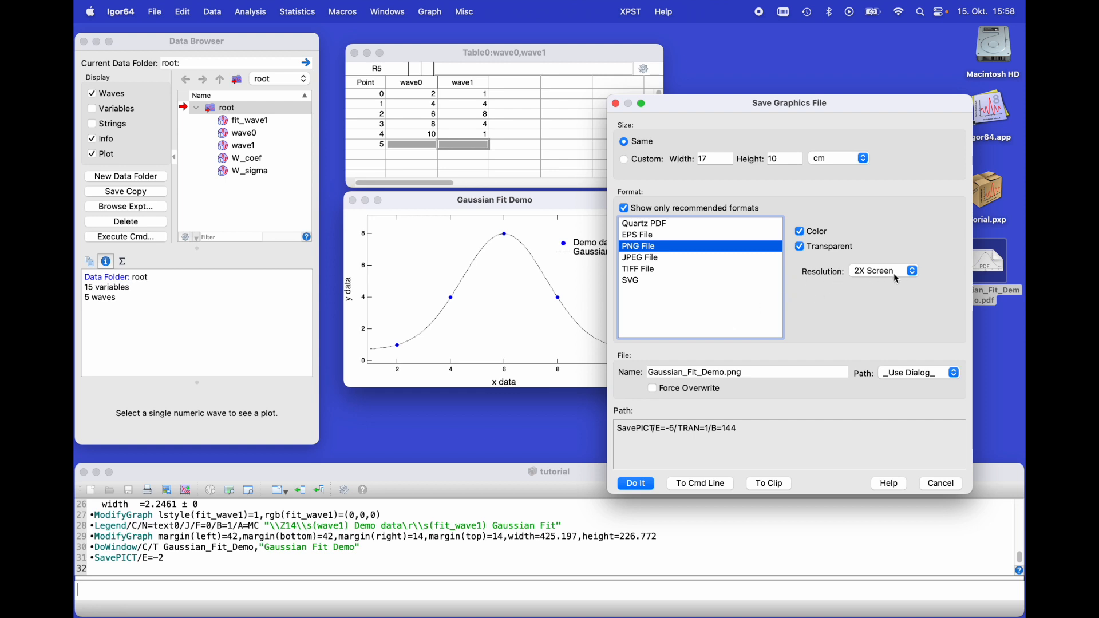
click(635, 485)
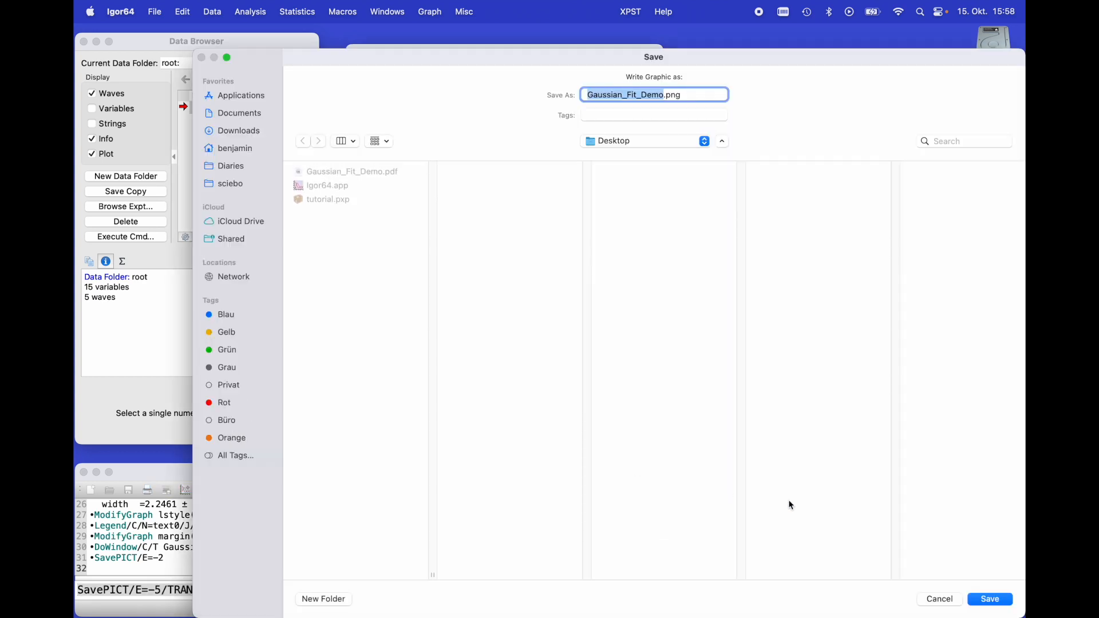
click(986, 600)
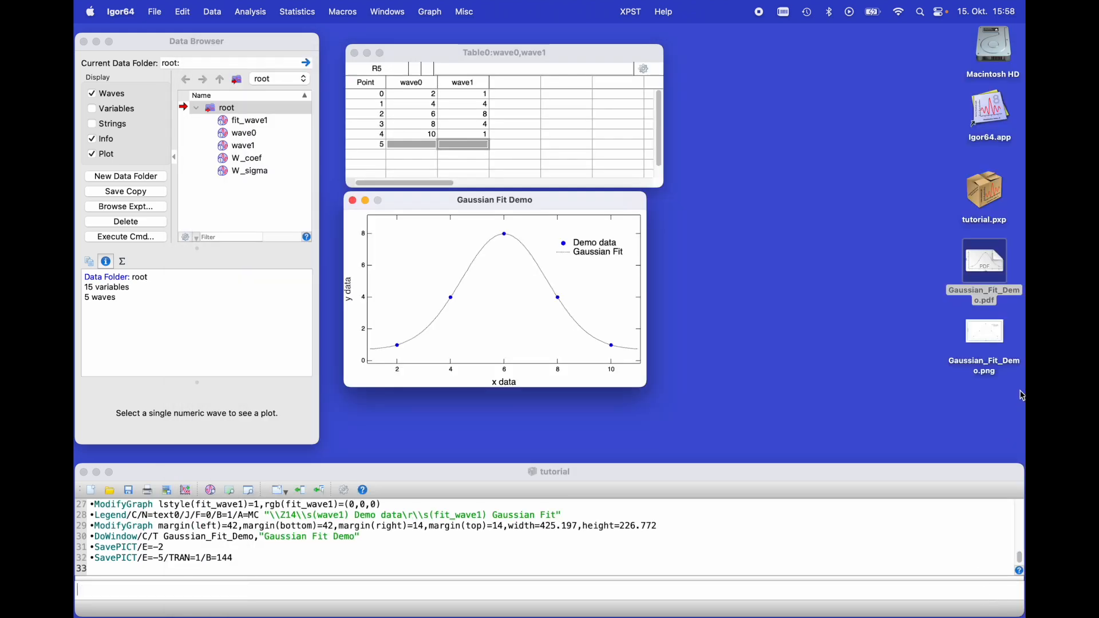
- Open the exported Gaussian_Fit_Demo.png, enlarge it and zoom in to examine its resolution and transparent background, and close it
double_click(986, 332)
drag(522, 235, 703, 415)
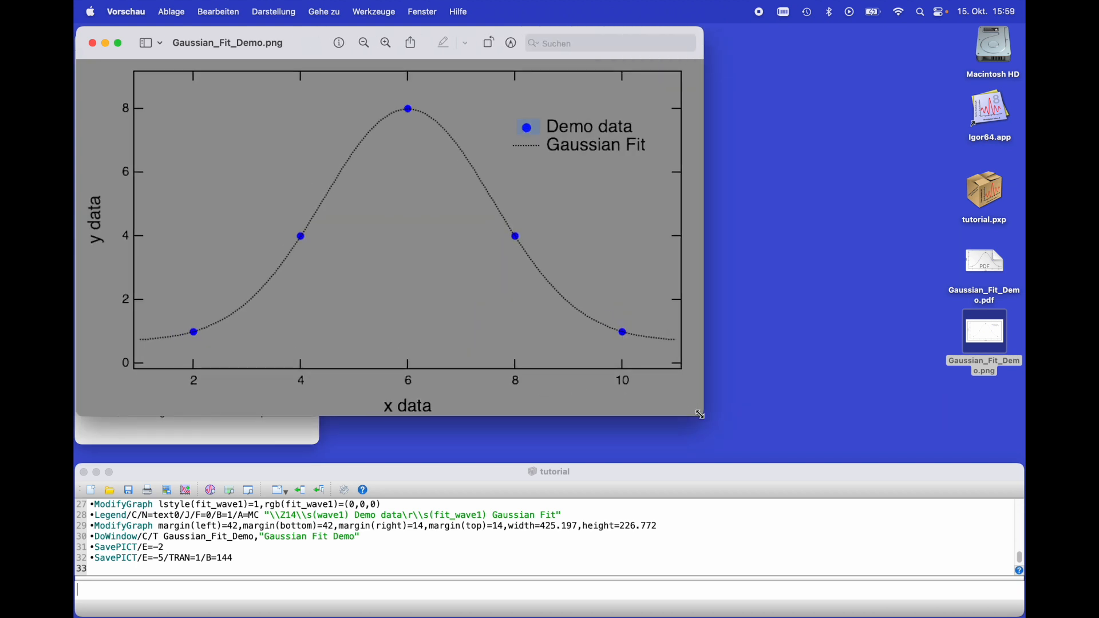
drag(702, 415, 849, 502)
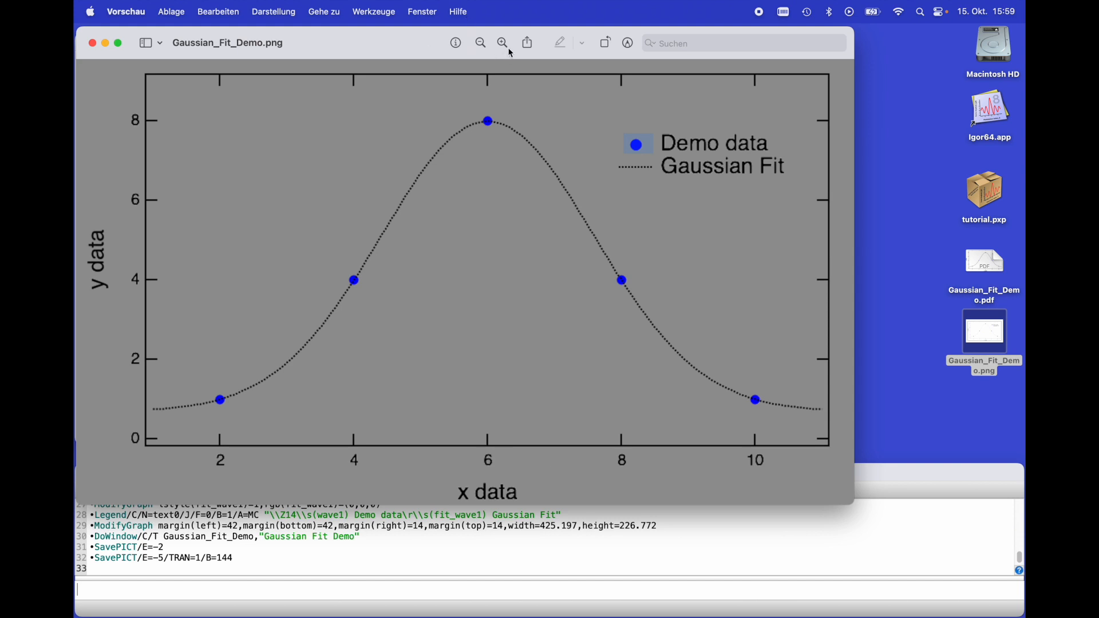
click(505, 43)
click(505, 42)
scroll(500, 164, down, 10)
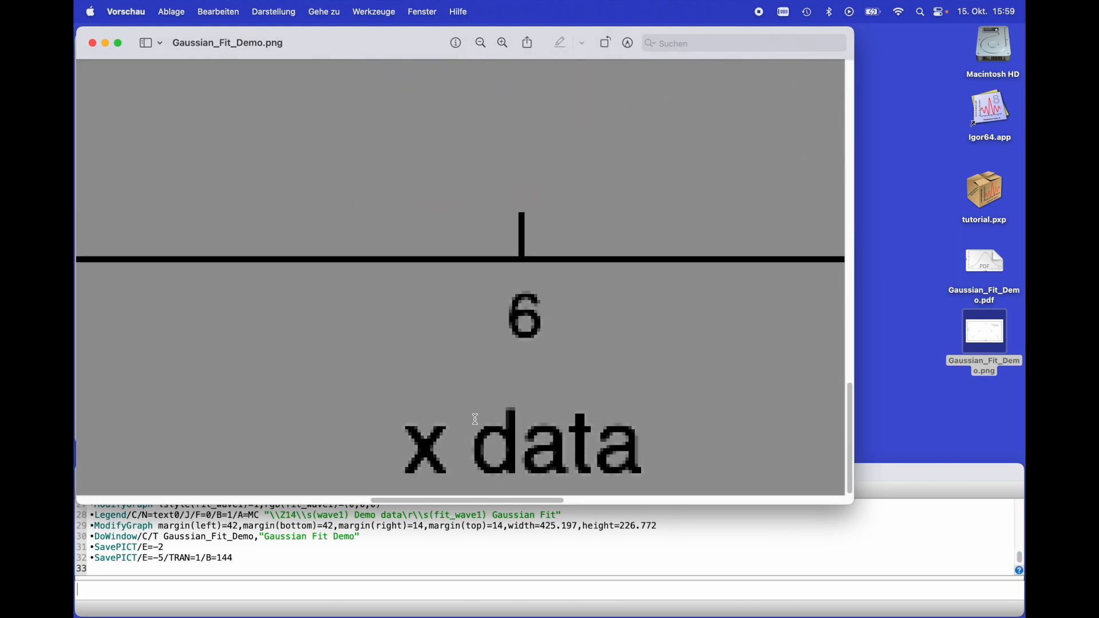
click(92, 43)
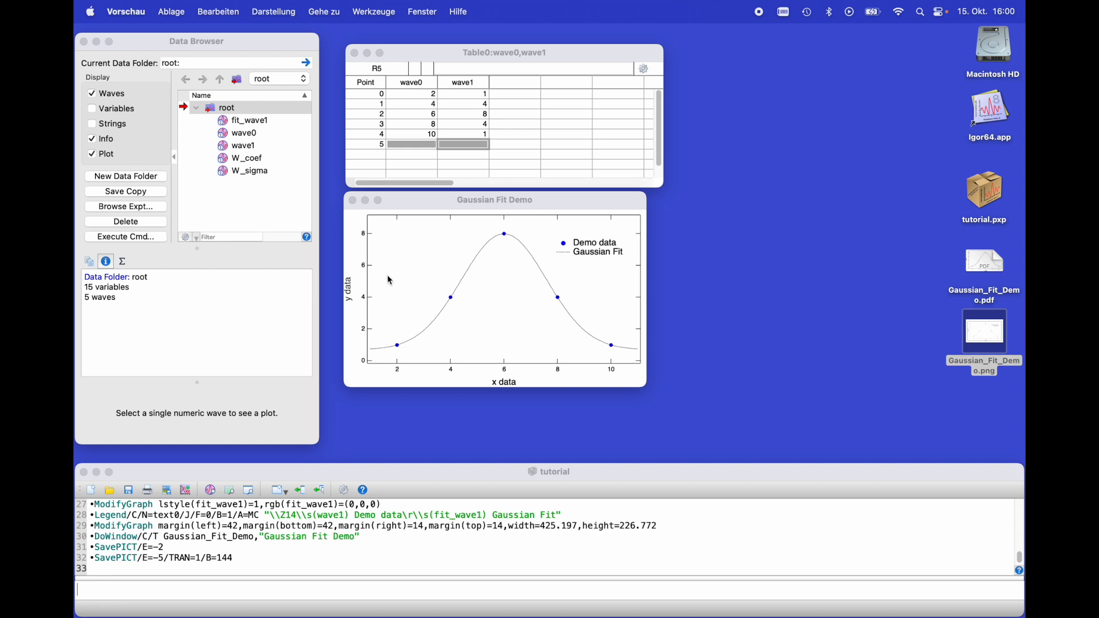
- Rename wave0 as xdata in the Data Browser
click(230, 44)
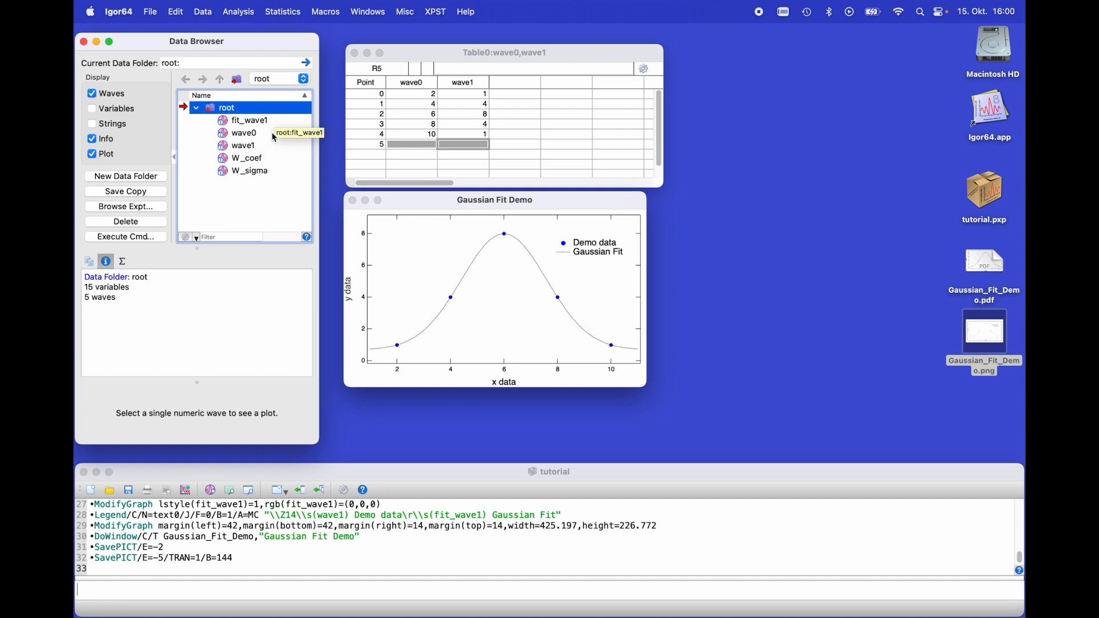
click(253, 135)
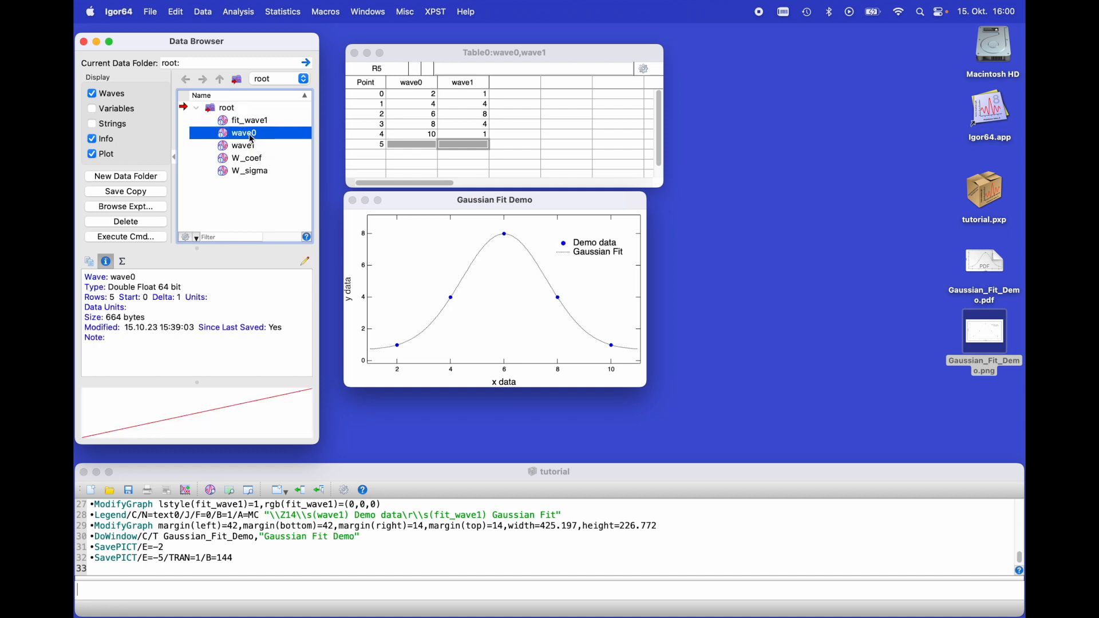
click(252, 138)
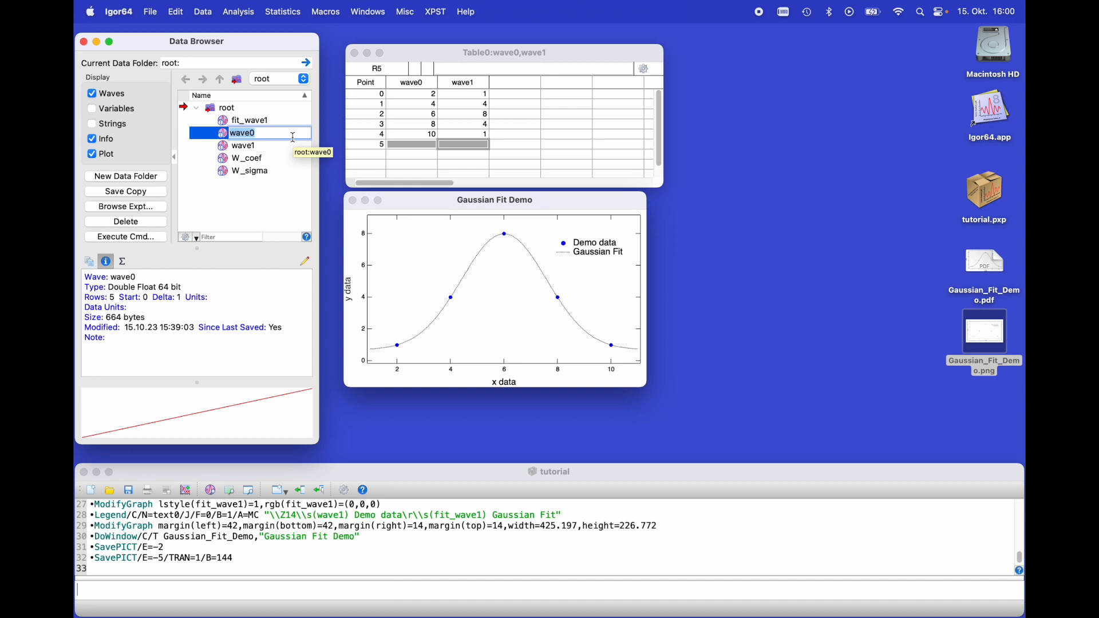
text(xdats)
key(BackSpace)
text(a)
key(Return)
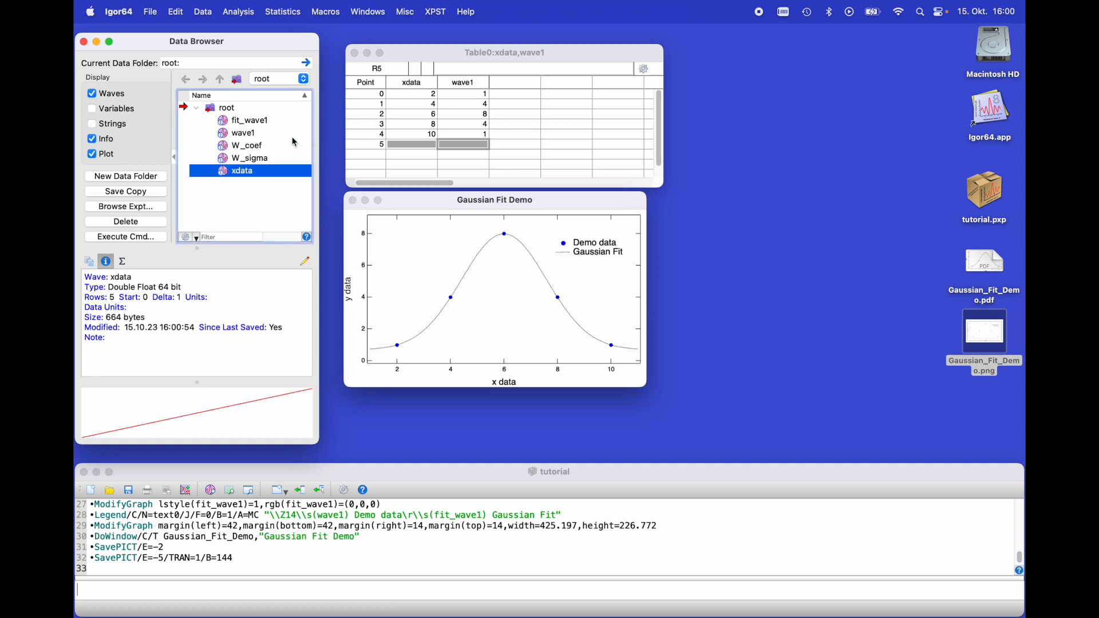
- Try to rename wave1 as xdata, the name already used by the other wave
click(256, 135)
click(254, 133)
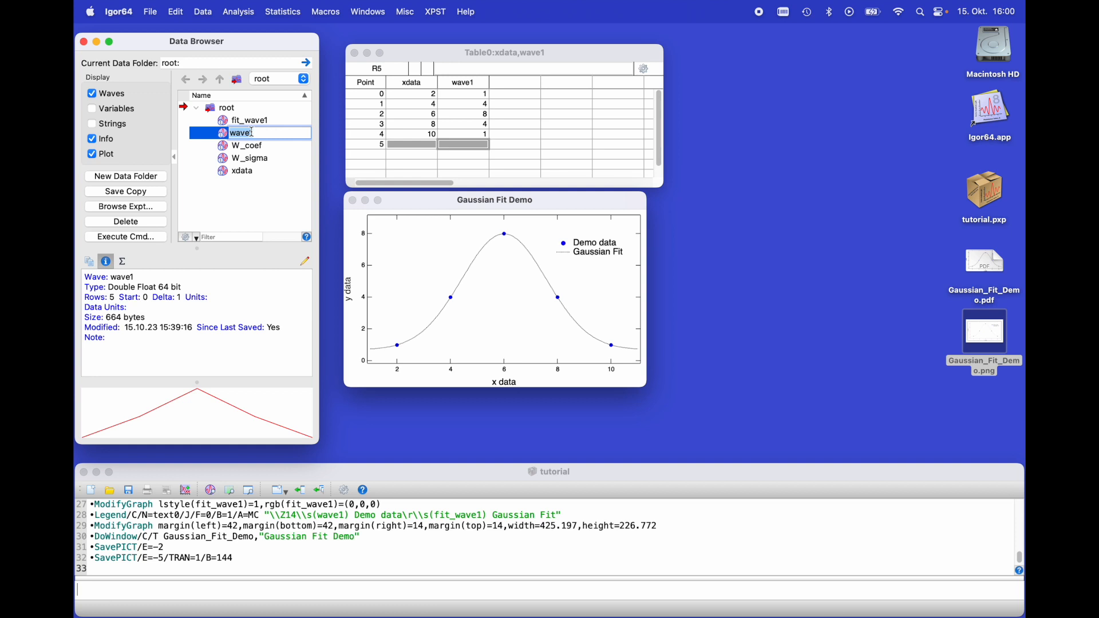
text(ydat)
key(BackSpace)
key(BackSpace)
key(BackSpace)
key(BackSpace)
text(xdata)
key(Return)
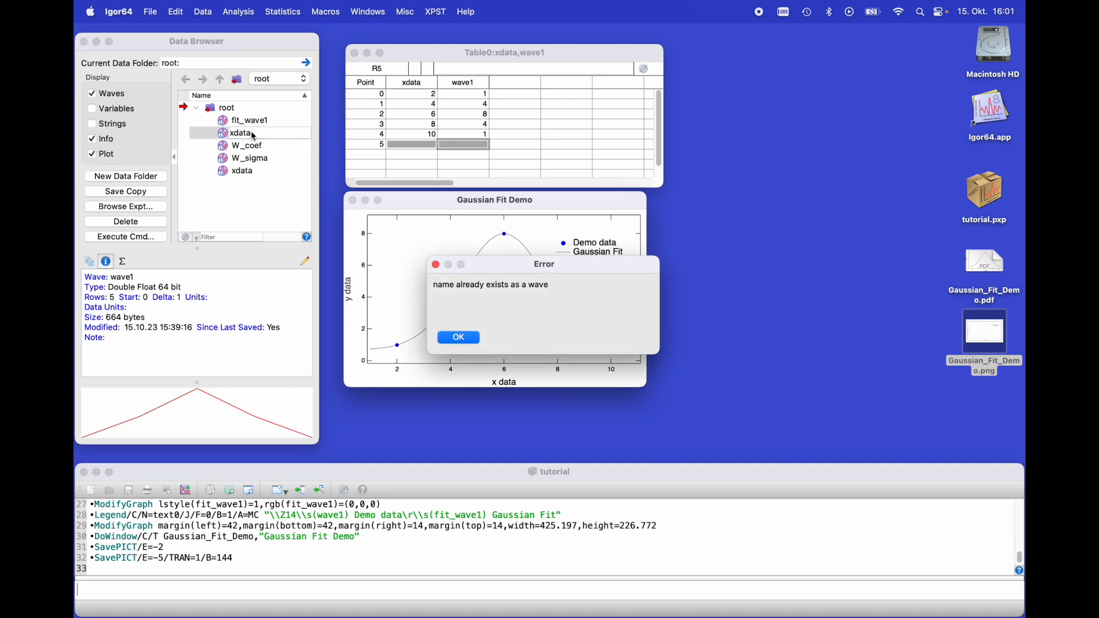
key(Return)
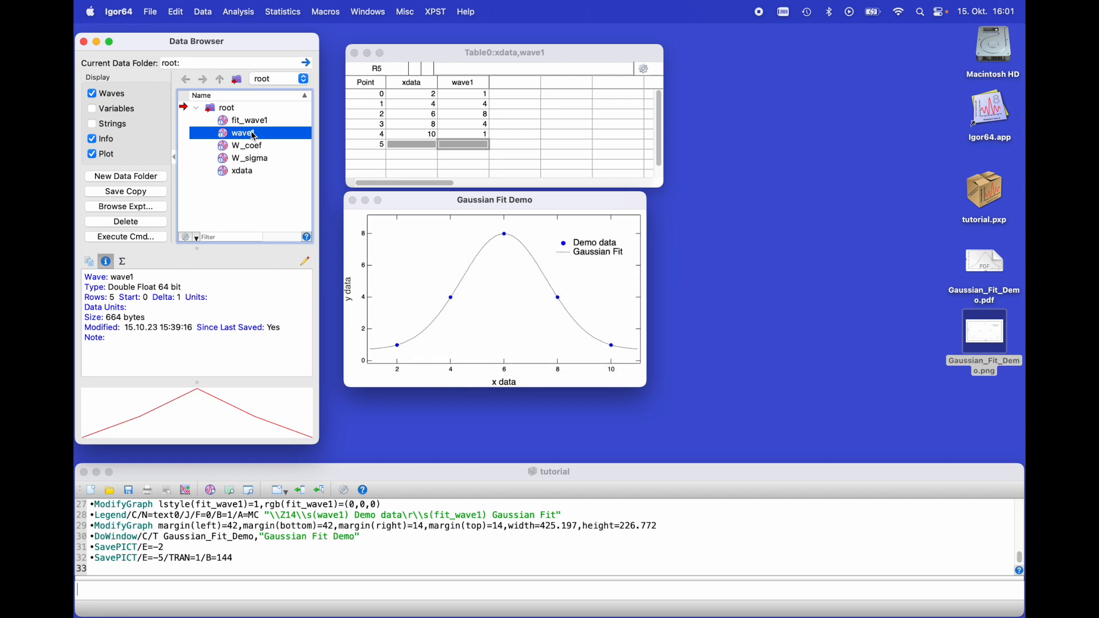
- Rename wave1 as ydata, and change that name to "y data" with a space
click(254, 137)
text(ydata)
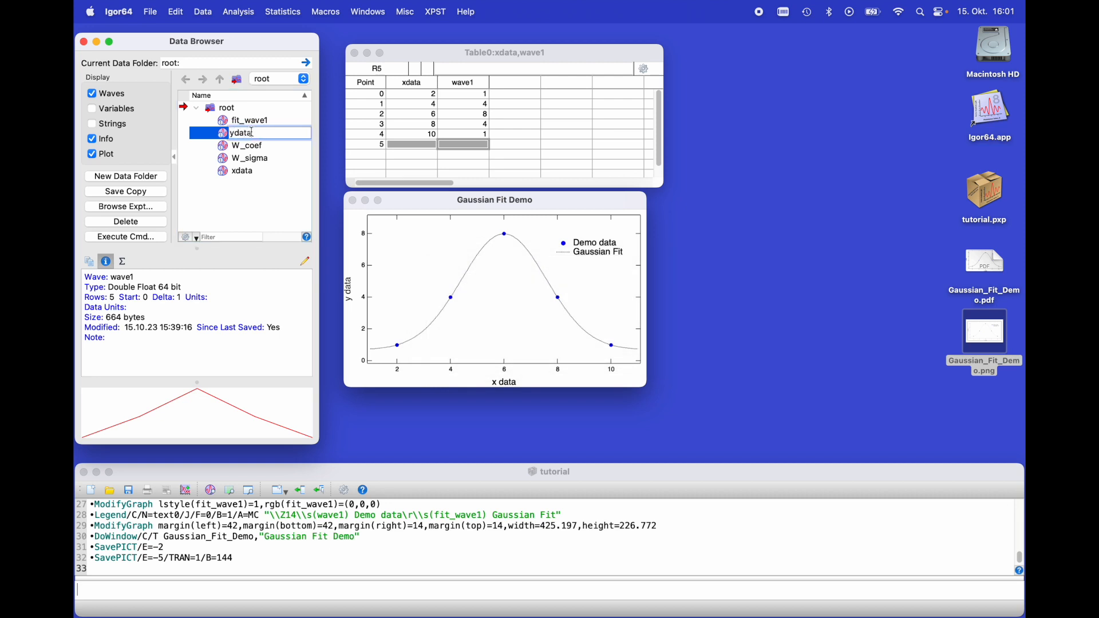
key(Return)
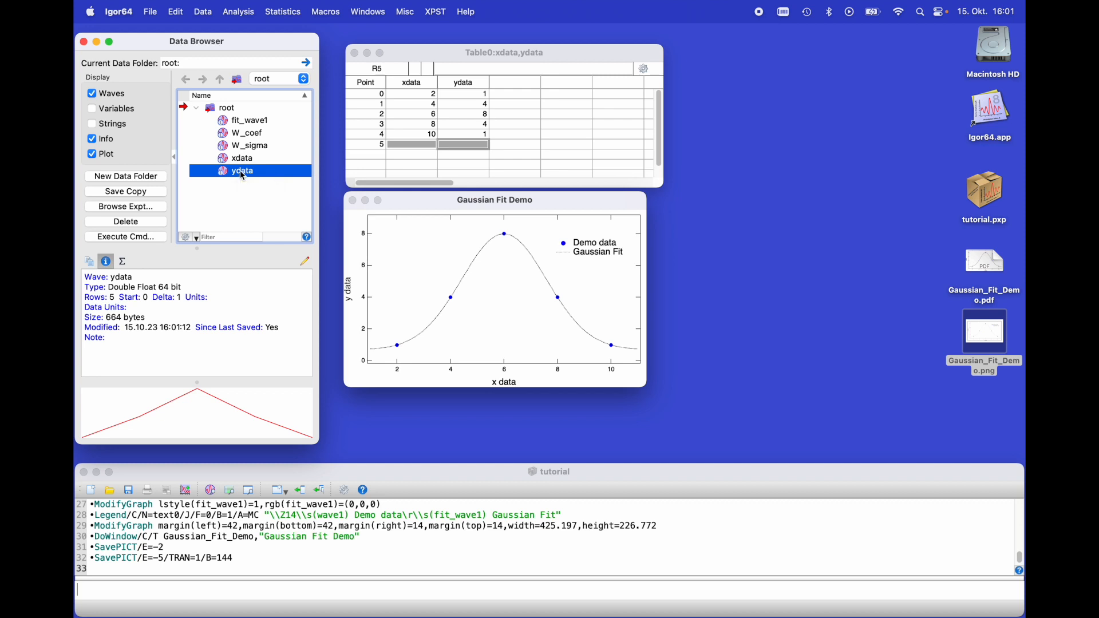
click(243, 171)
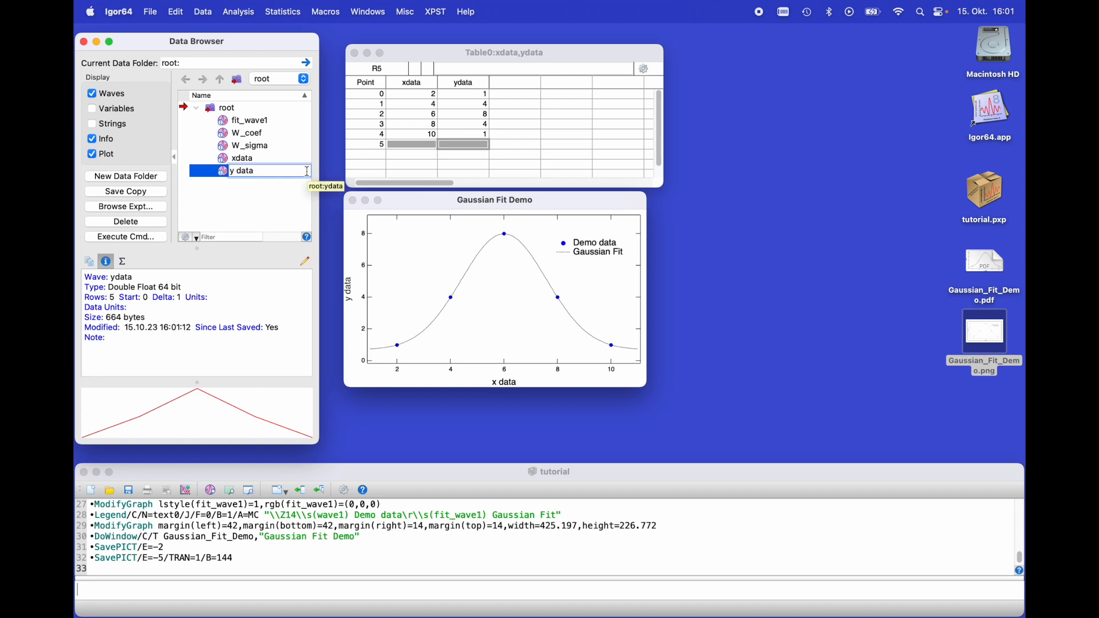
key(Return)
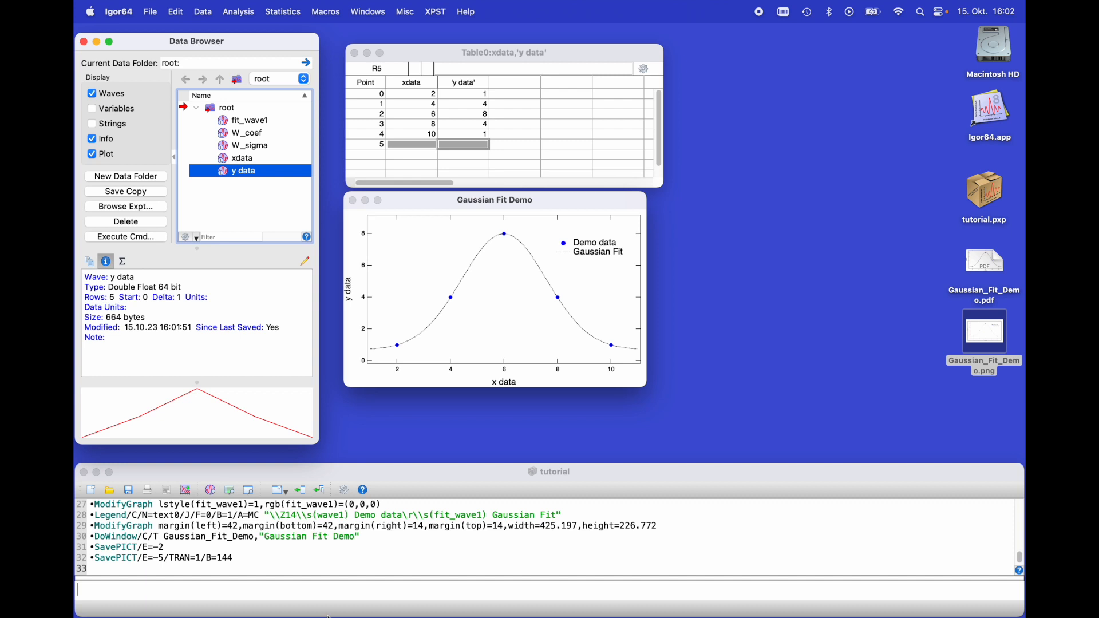
- Open the wave in a table by running the quoted-name command edit 'y data', and close that table
click(326, 594)
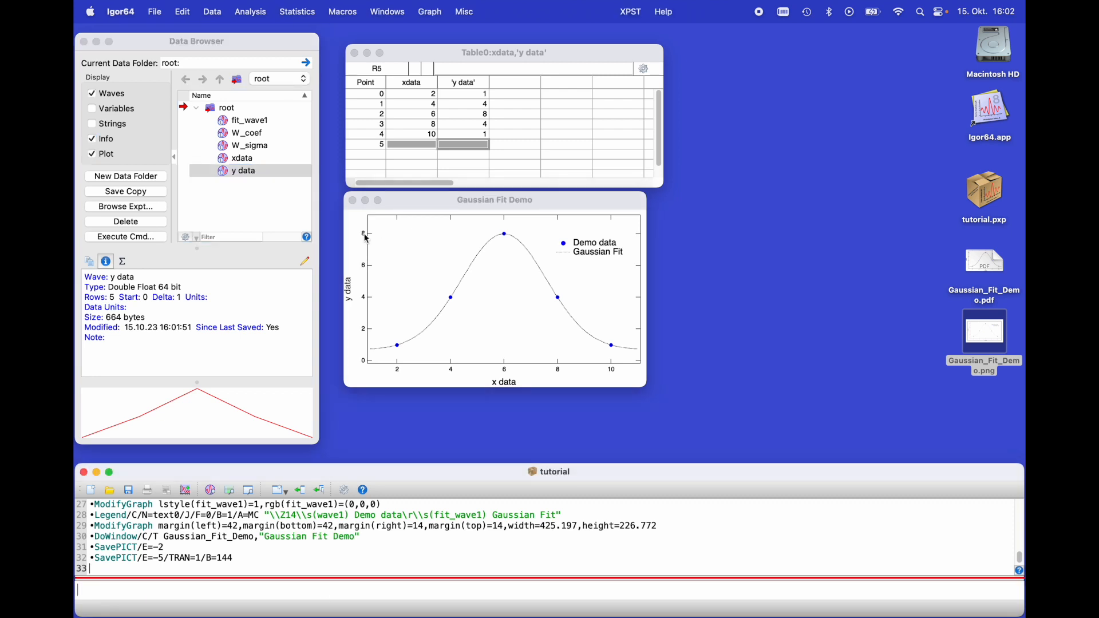
text(edit 'y data)
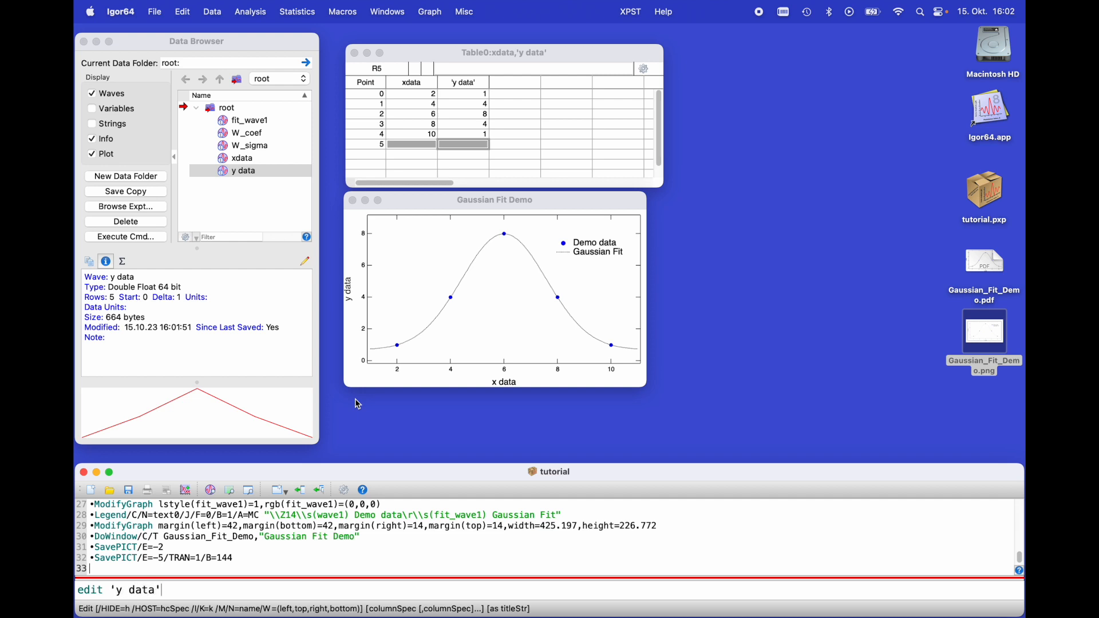
key(Return)
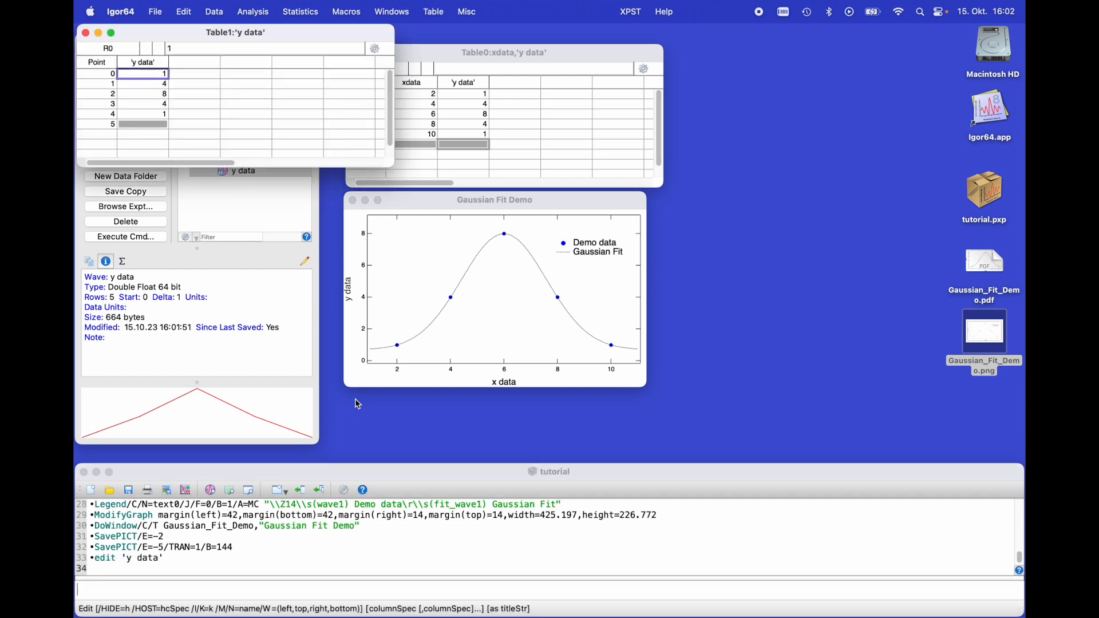
click(86, 33)
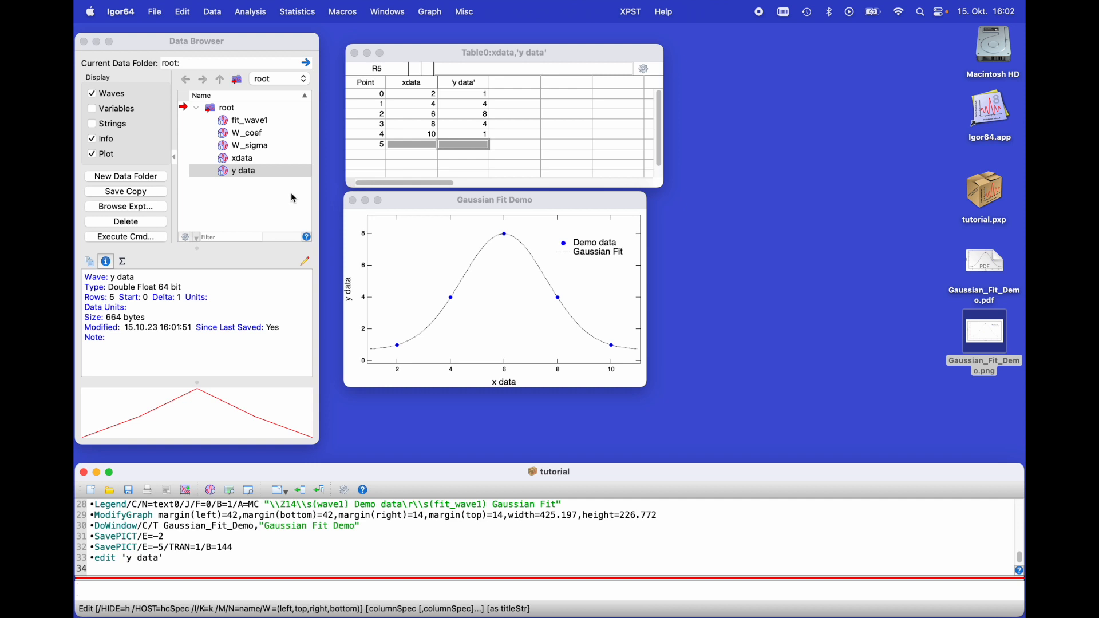
- Remove the space from the name of the wave "y data" so it is called ydata
click(243, 171)
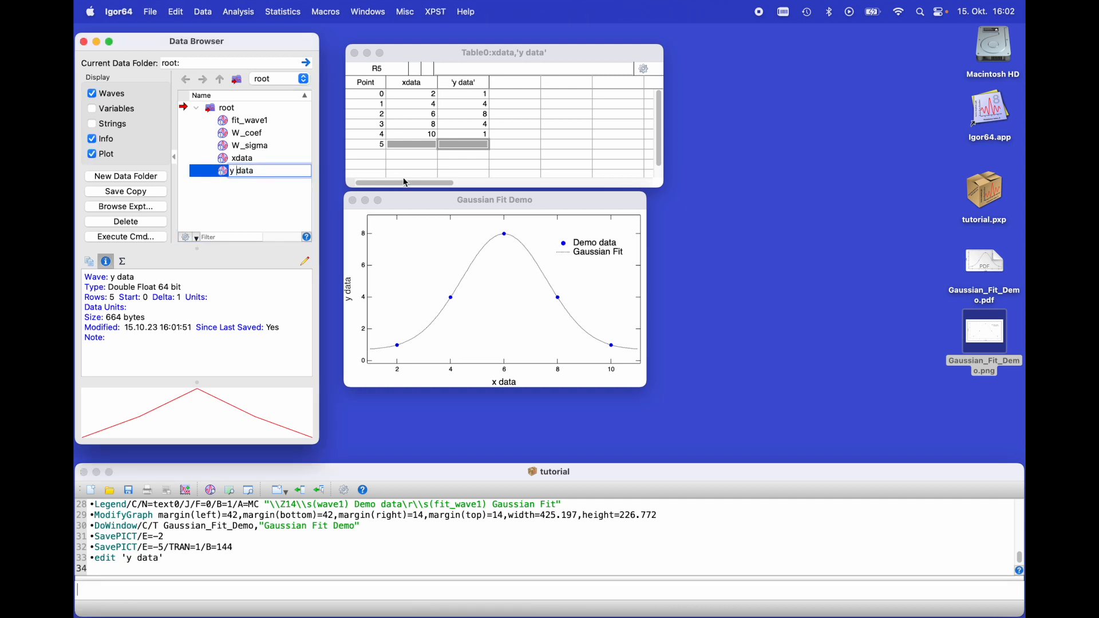
key(BackSpace)
key(Return)
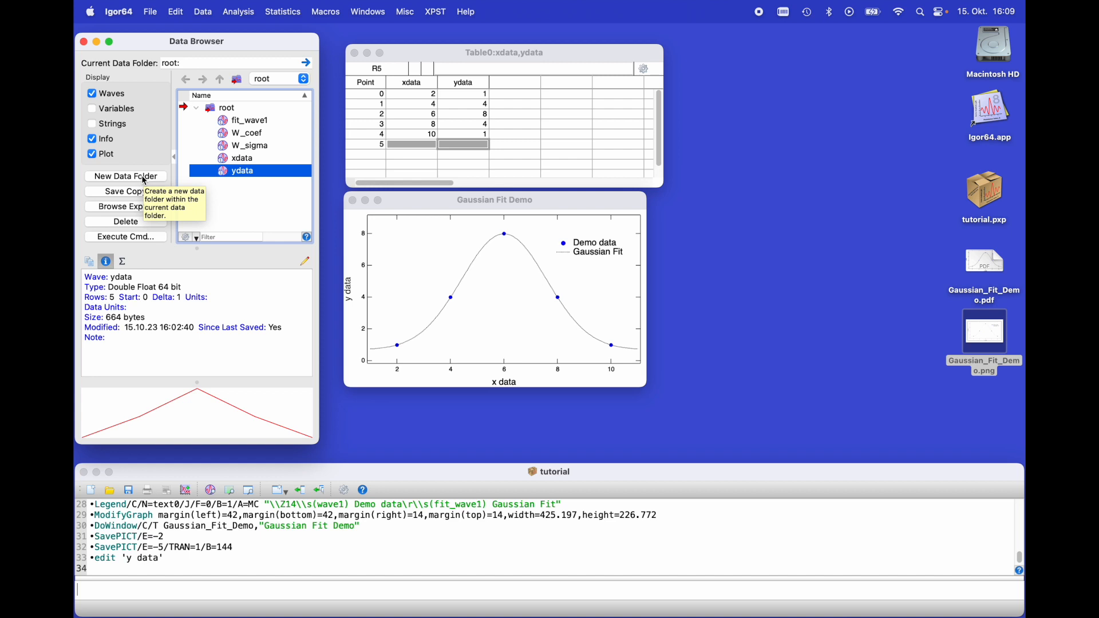
- Create a new data folder named test2 under root and set it as the current data folder
click(145, 177)
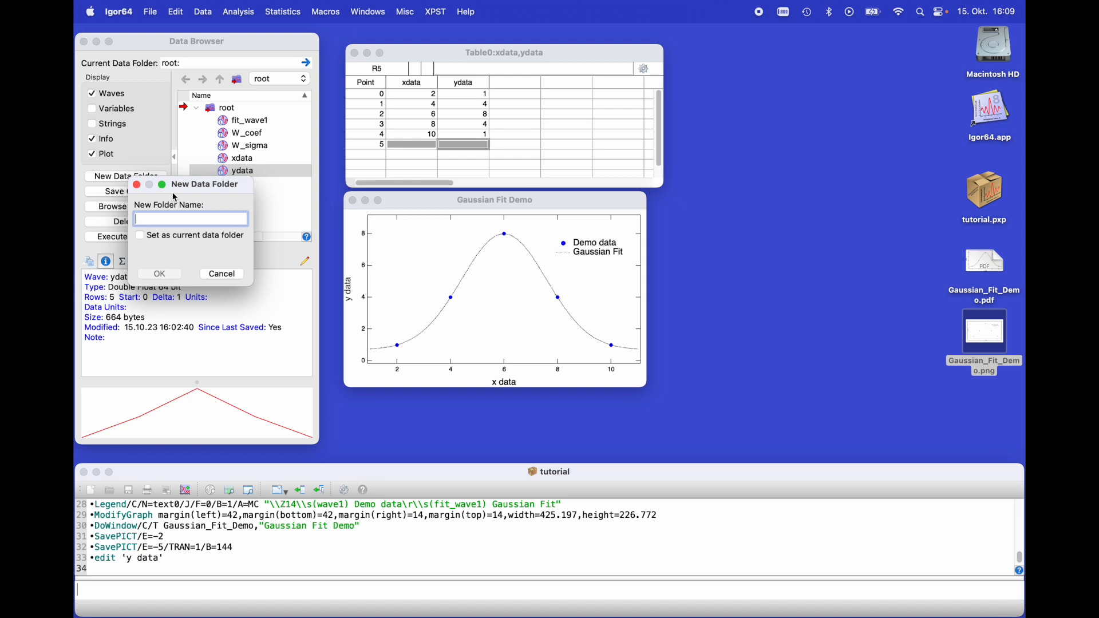
text(tes)
click(158, 241)
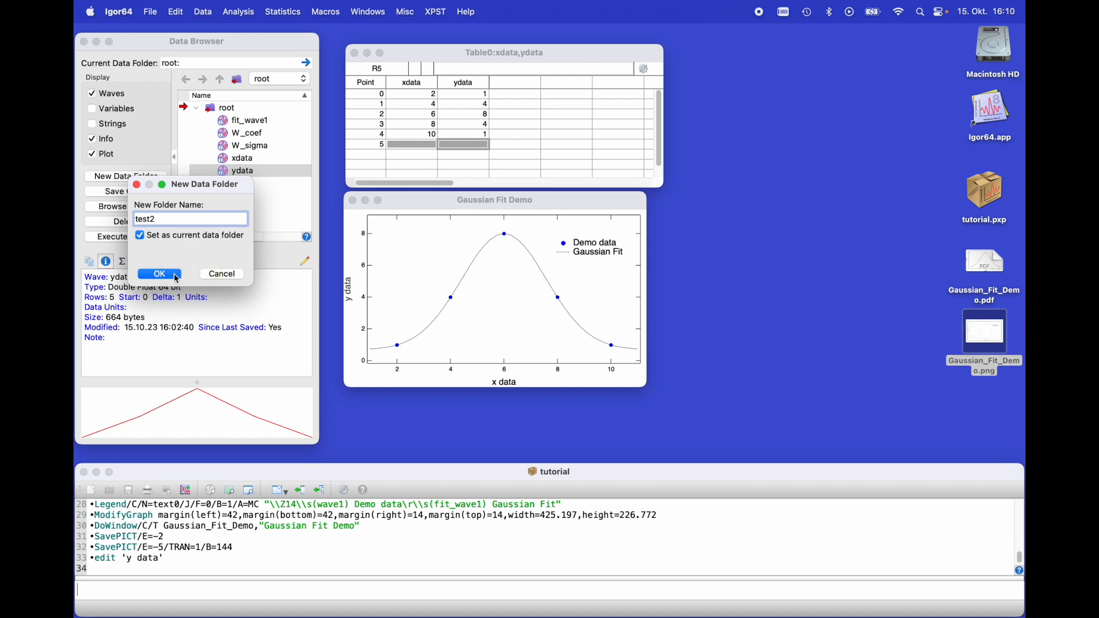
click(160, 274)
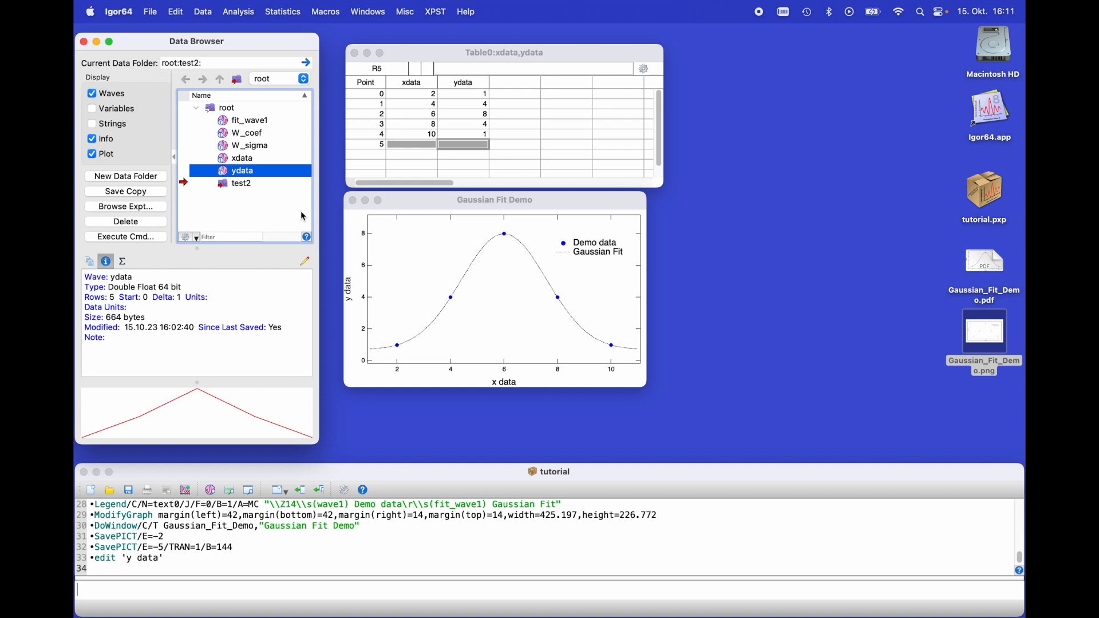
- Make two double-precision waves named xdata and ydata with 41 rows each in the test2 data folder
click(205, 15)
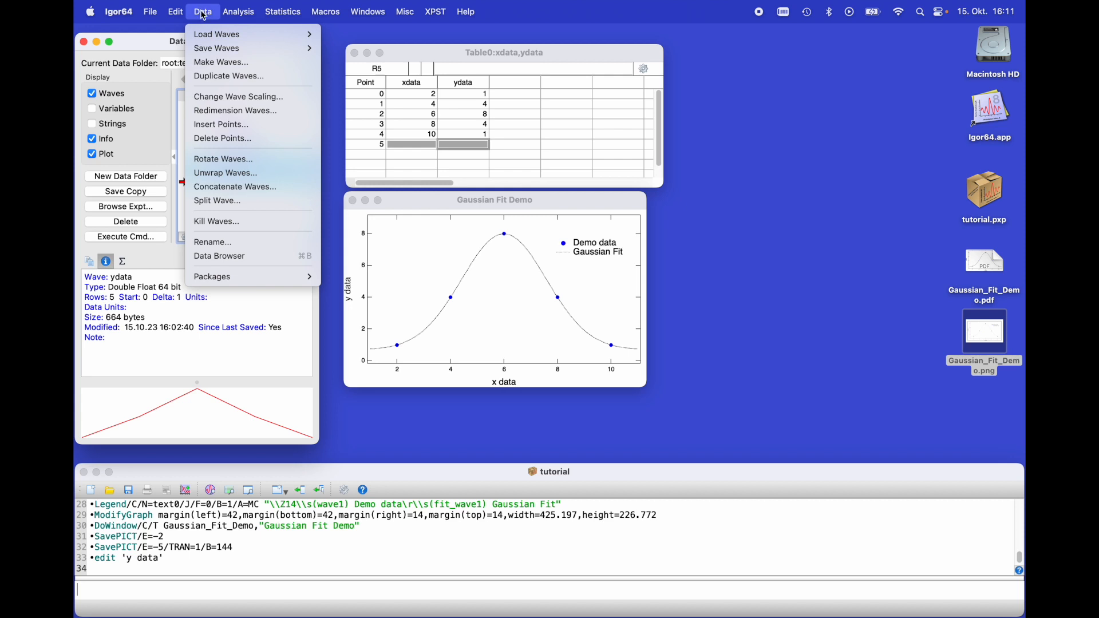
click(218, 62)
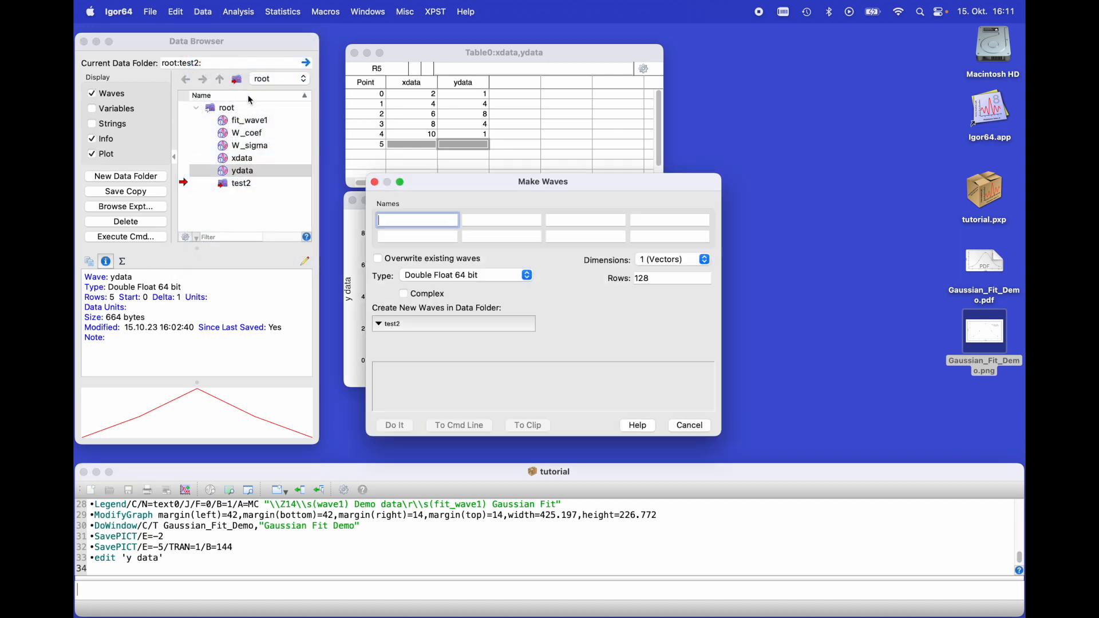
drag(457, 182, 464, 187)
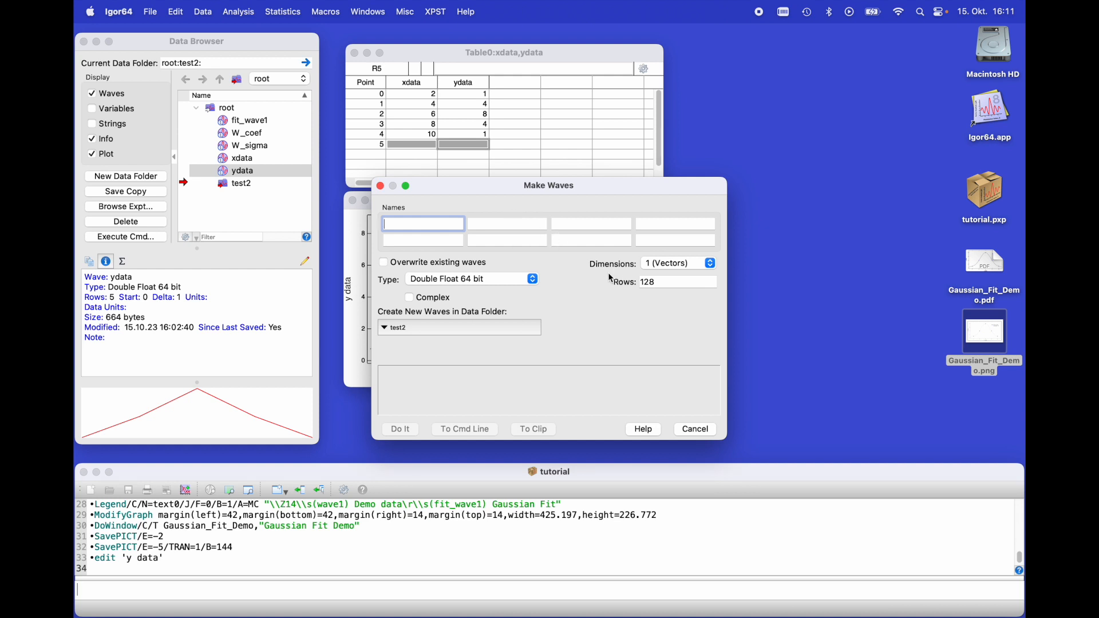
click(678, 284)
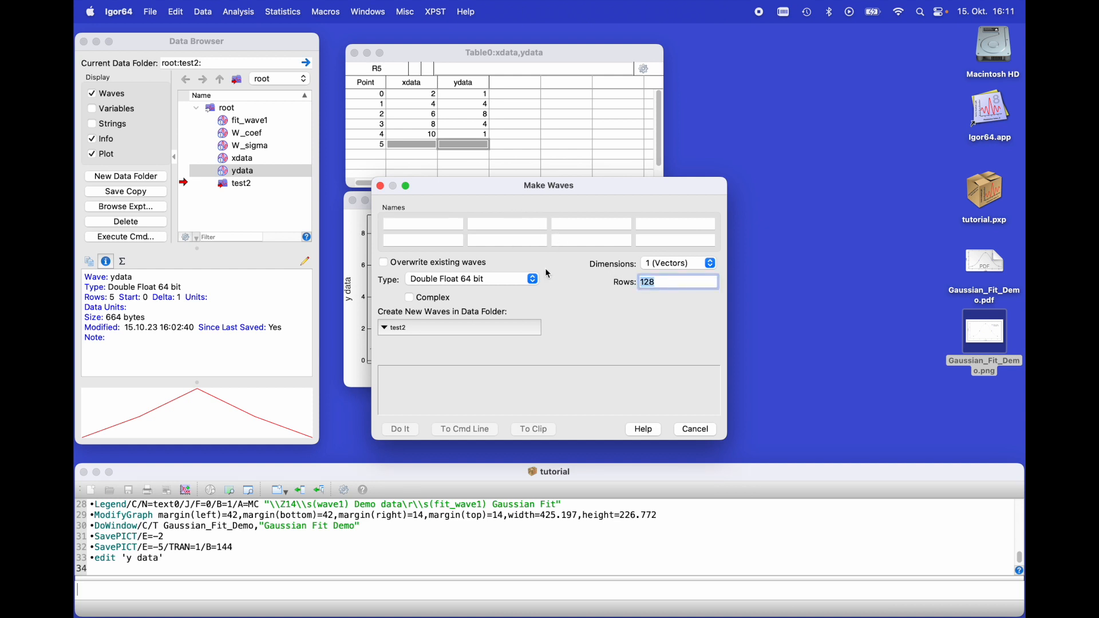
text(41)
click(430, 224)
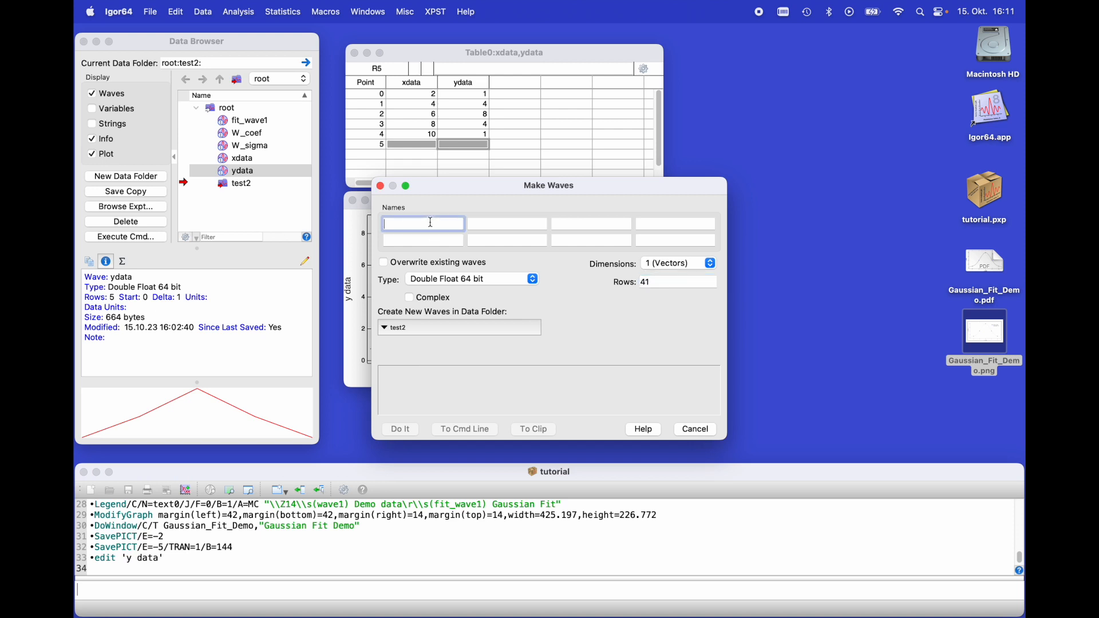
text(xdata)
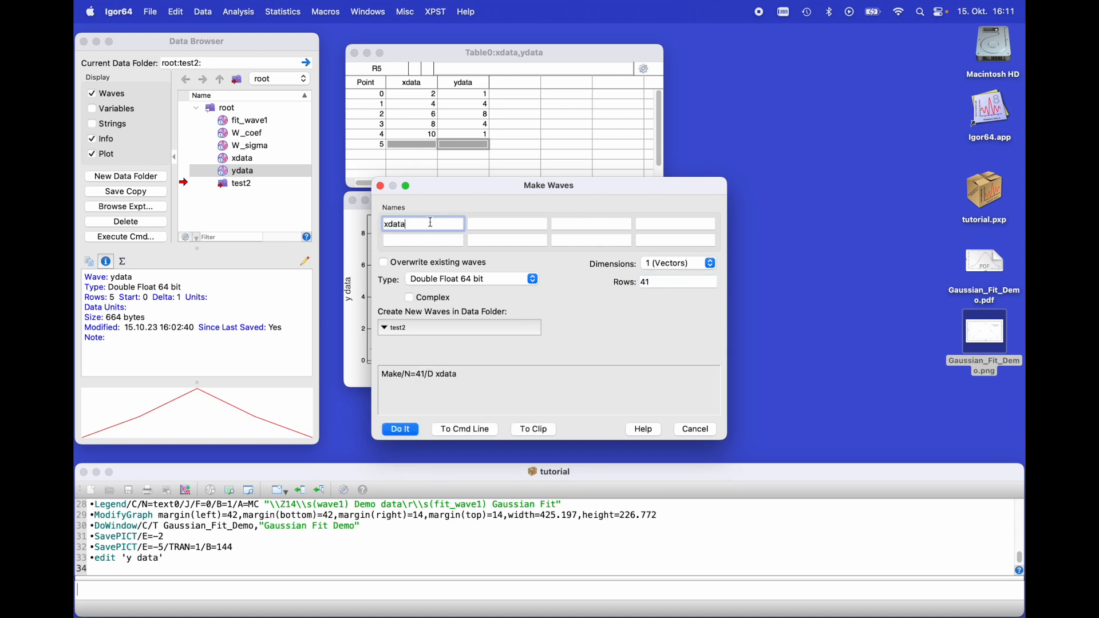
key(Tab)
text(ydata)
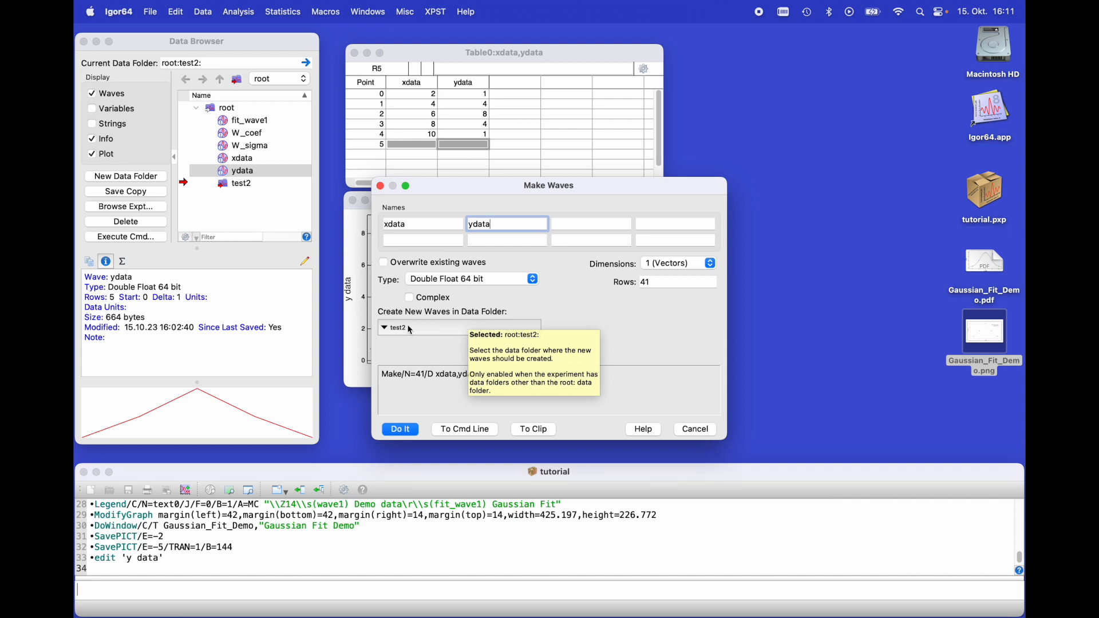
click(401, 430)
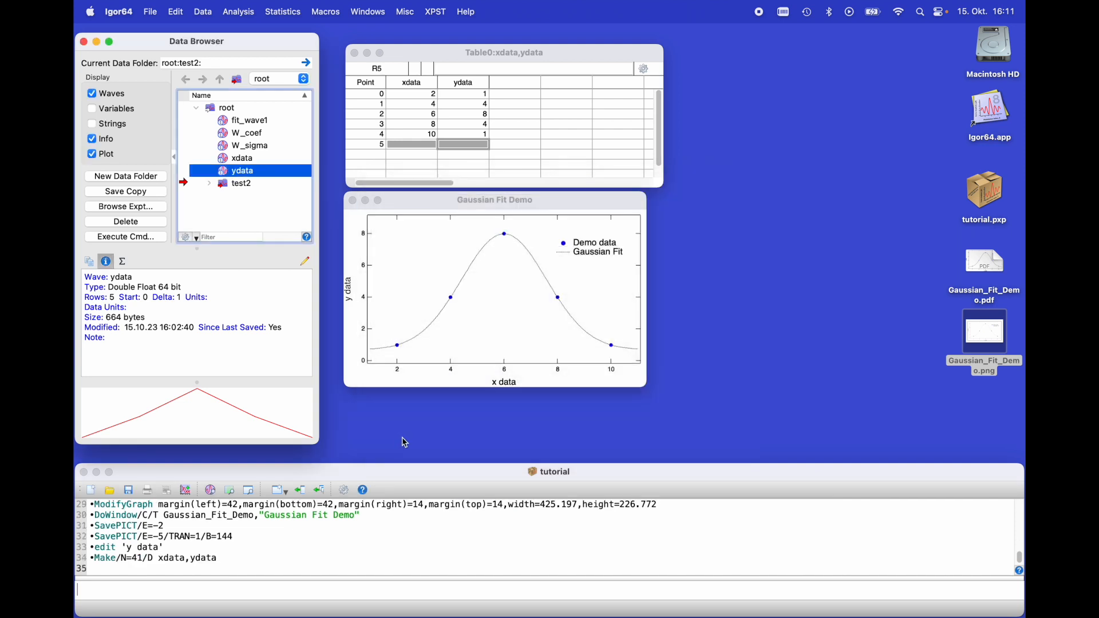
- Expand the test2 folder, and switch the current data folder to root and back to test2
click(211, 187)
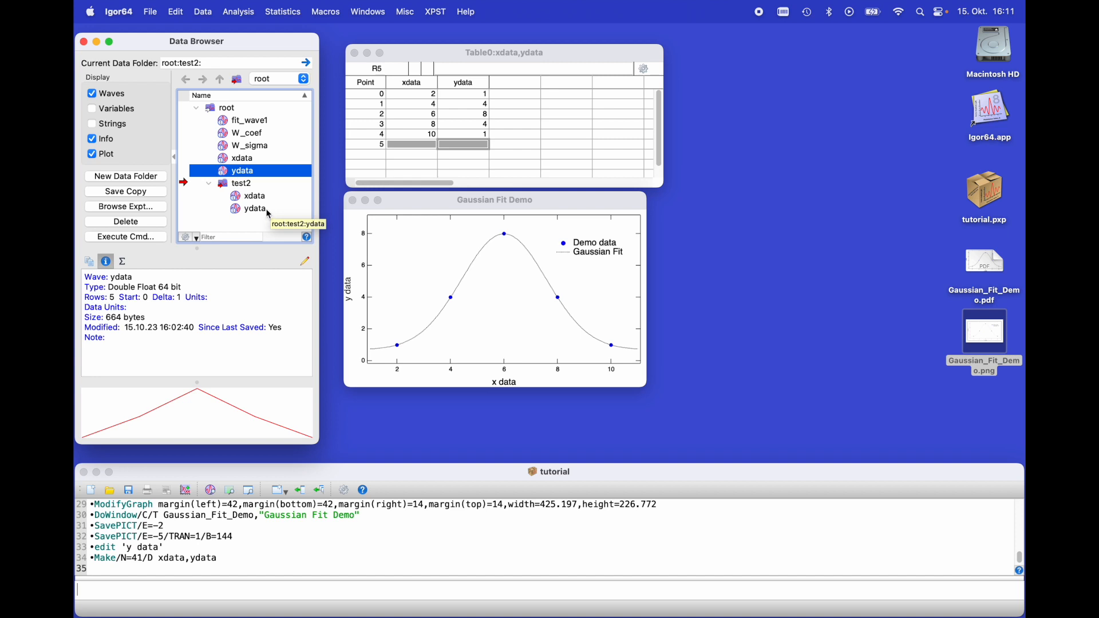
click(184, 108)
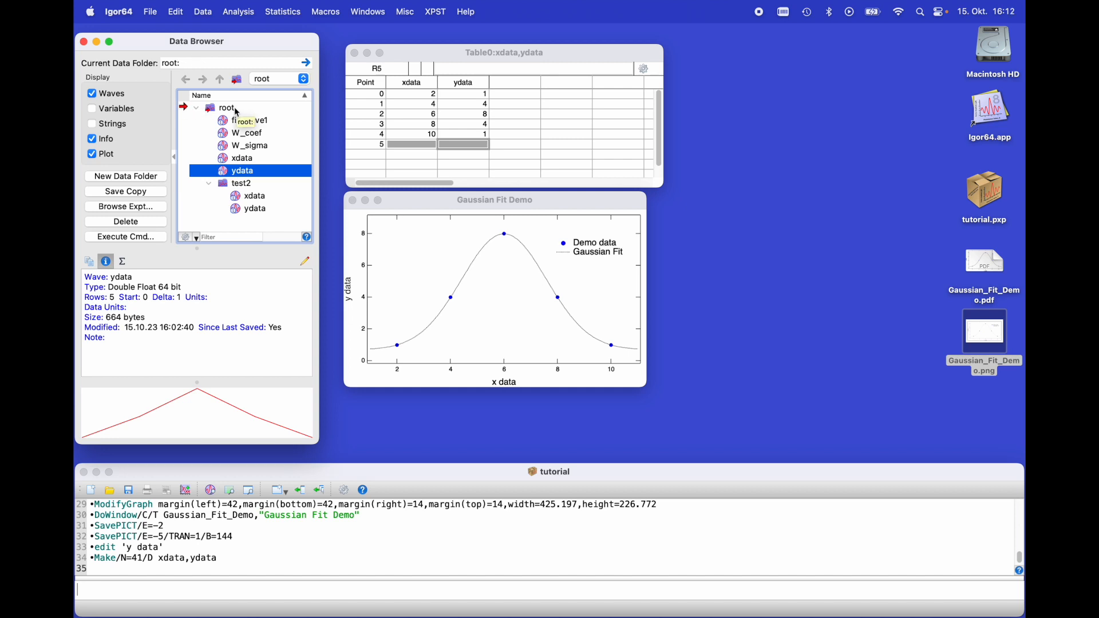
click(189, 183)
- Open the xdata and ydata waves of test2 in a new table and place it above the Gaussian graph
click(256, 197)
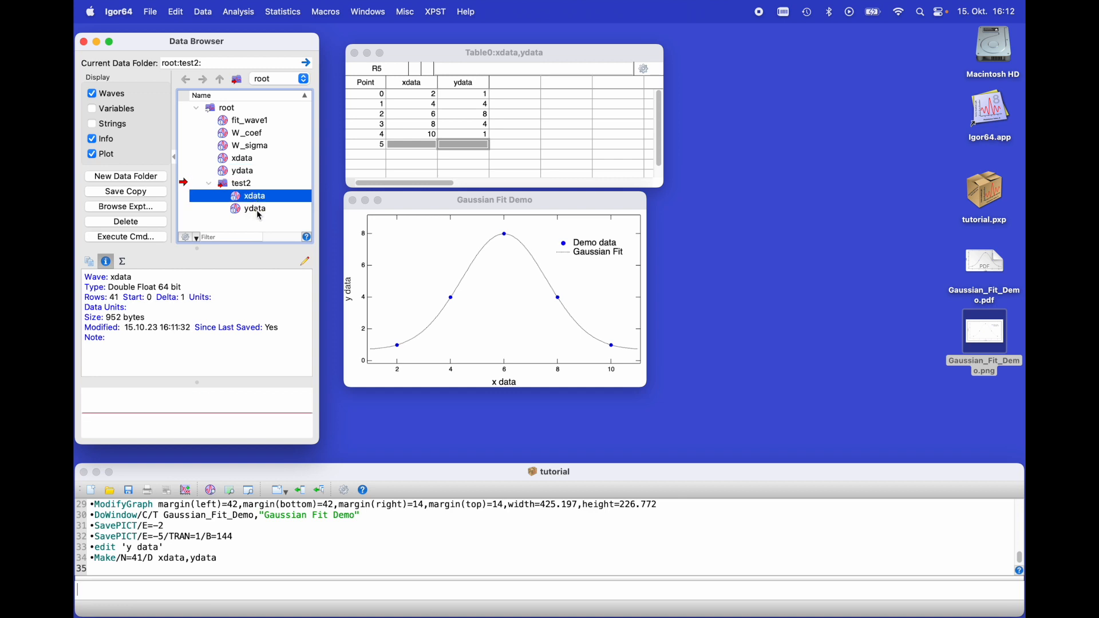
shift+click(259, 210)
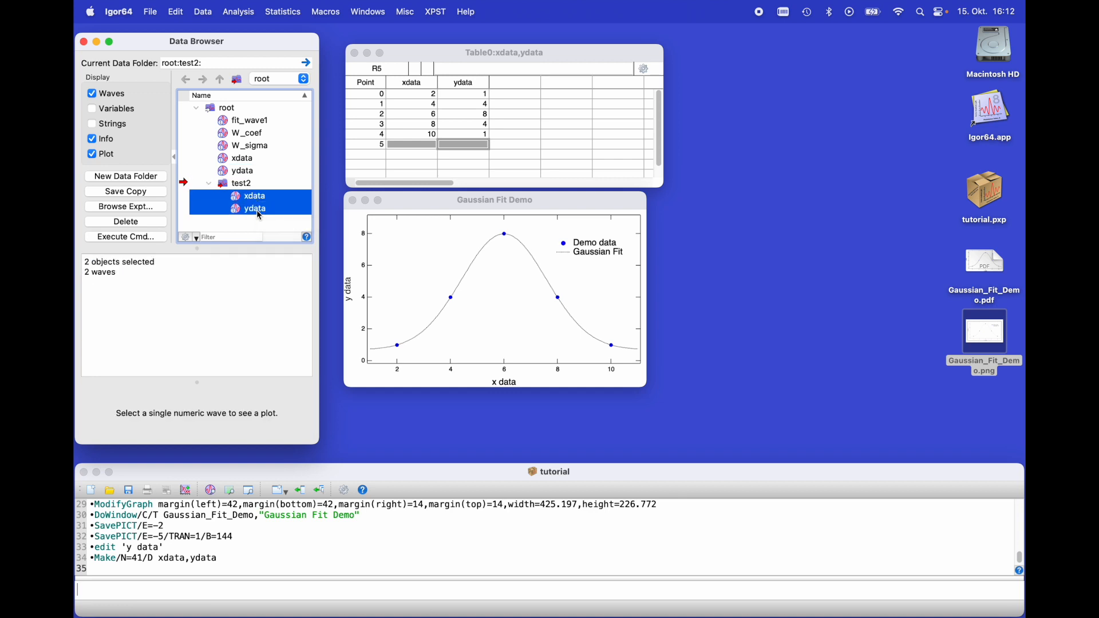
right_click(259, 209)
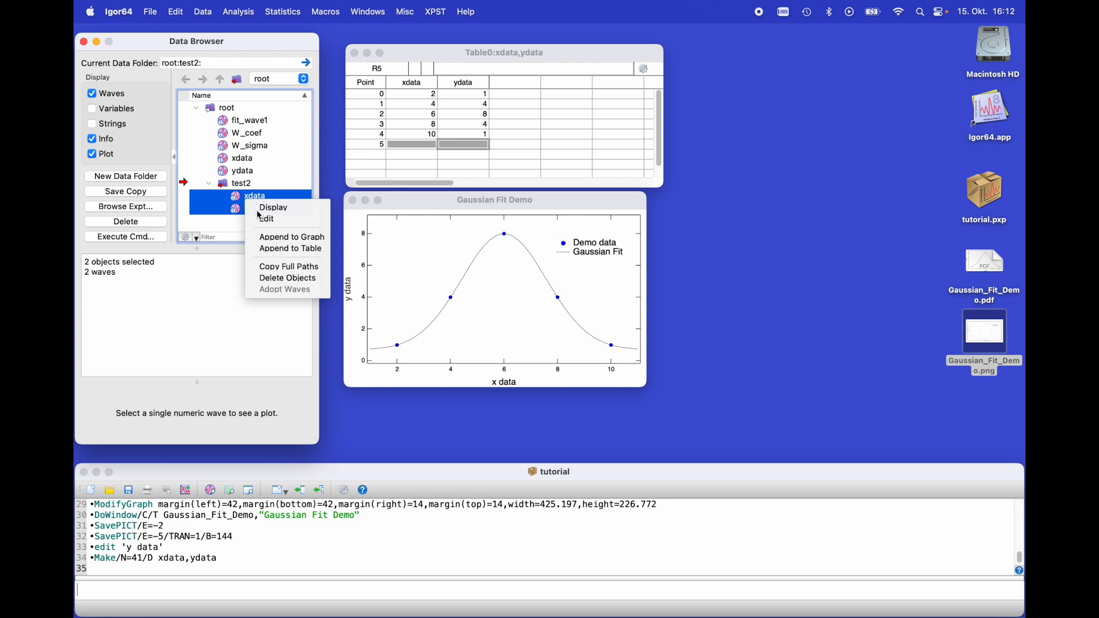
click(264, 220)
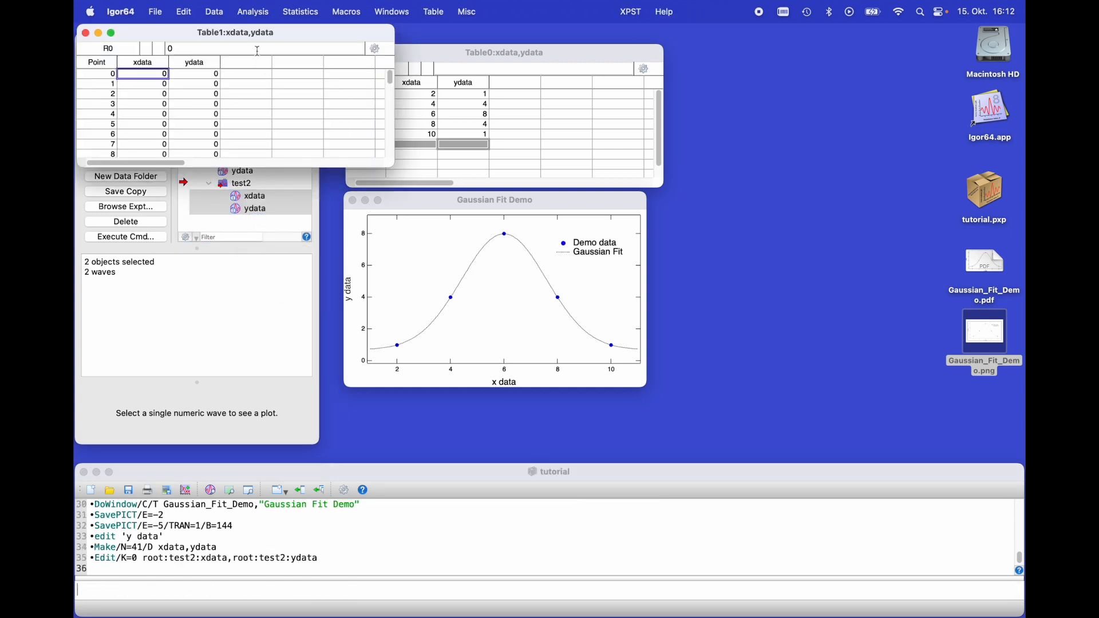
drag(251, 26, 518, 46)
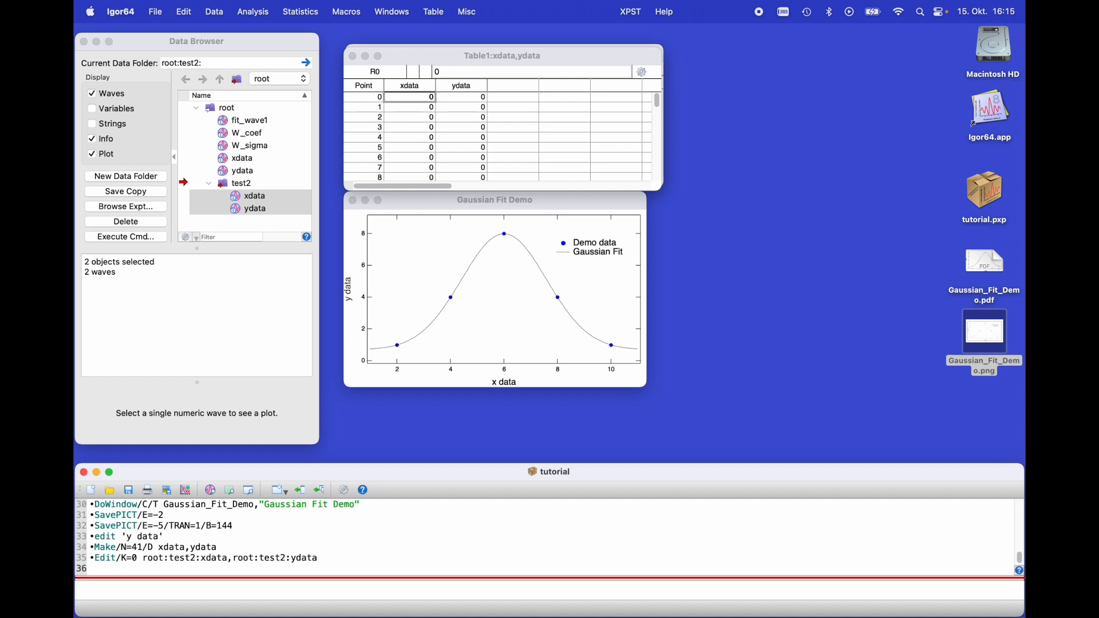
- Fill xdata with the point numbers using xdata = p, and recalculate it with xdata = p/5 +2
text(xdata = p)
key(Return)
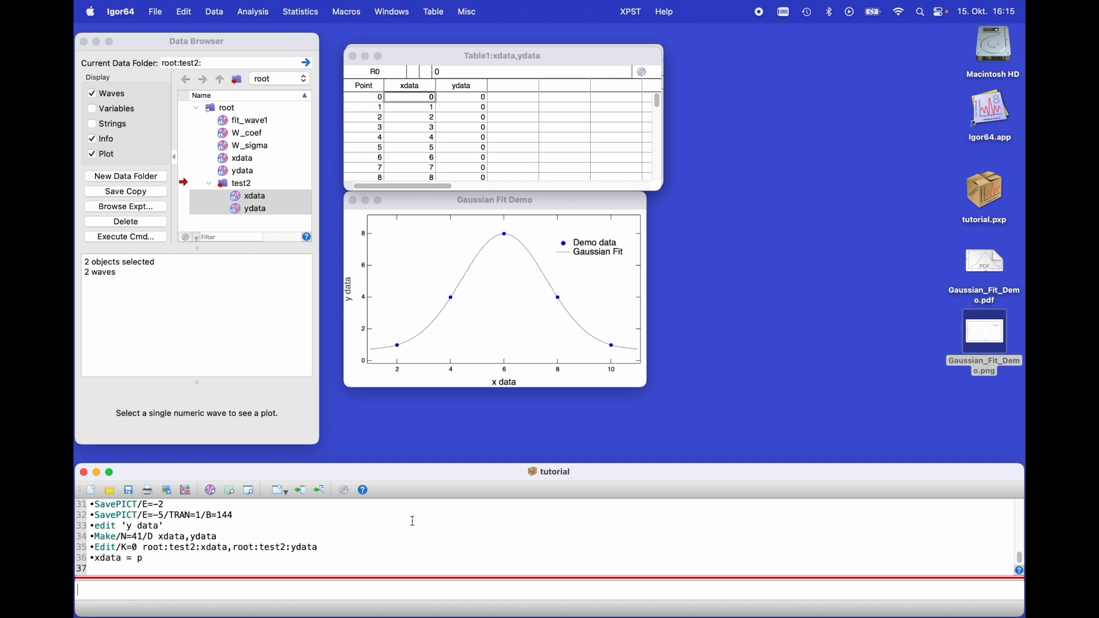
key(Up)
key(Return)
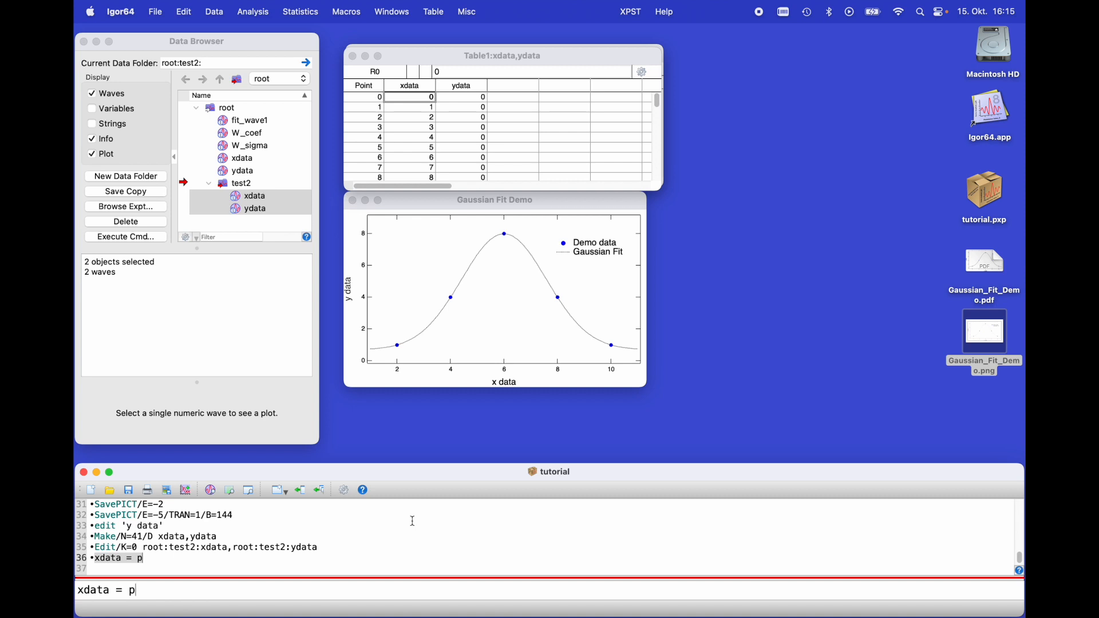
text(/5 +2)
key(Return)
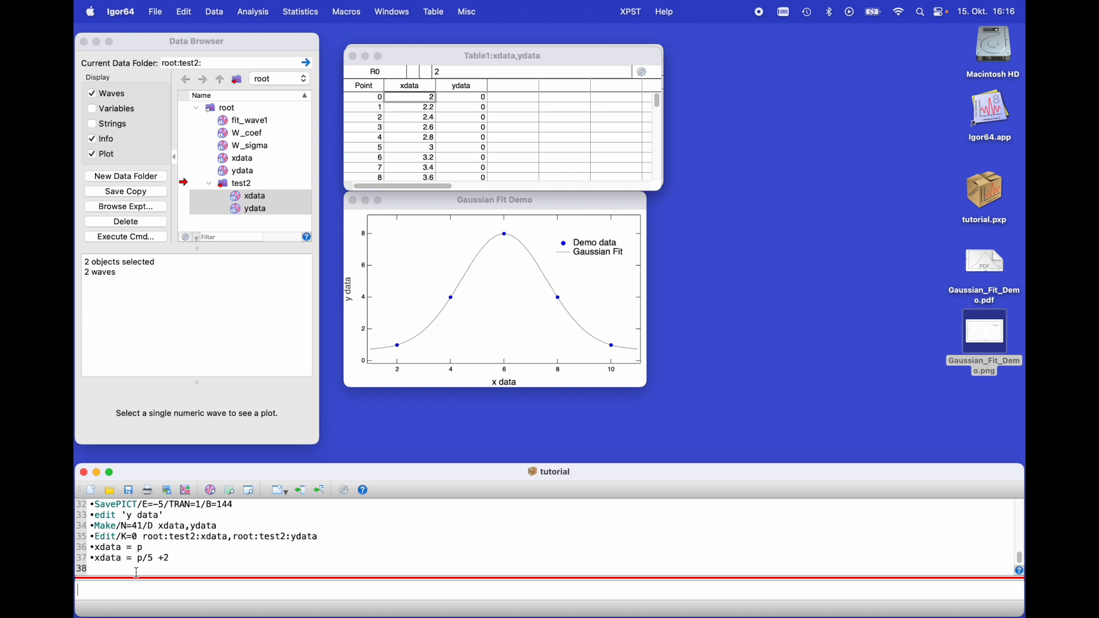
- Check the first and last points of xdata by running print xdata[0] and print xdata[40]
text(print)
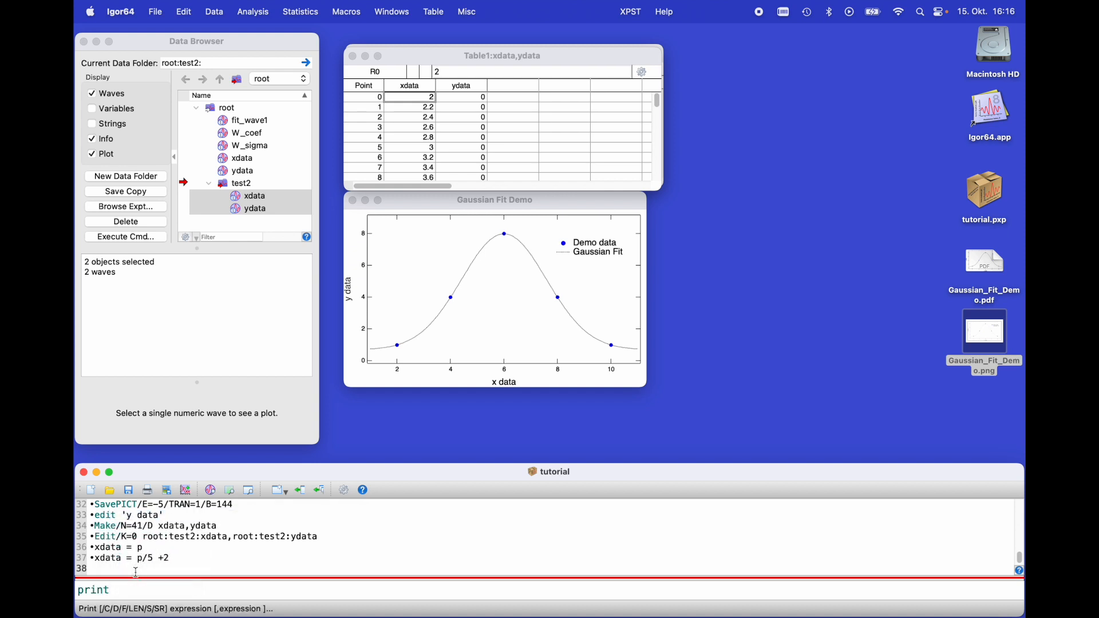
text( xdata)
text([0]0)
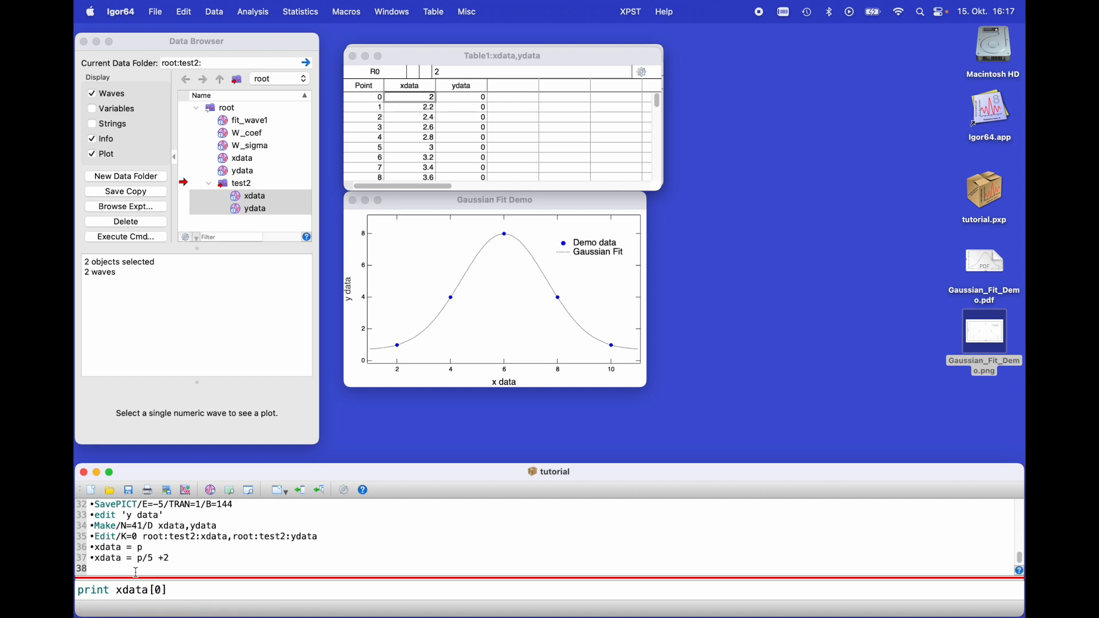
key(Return)
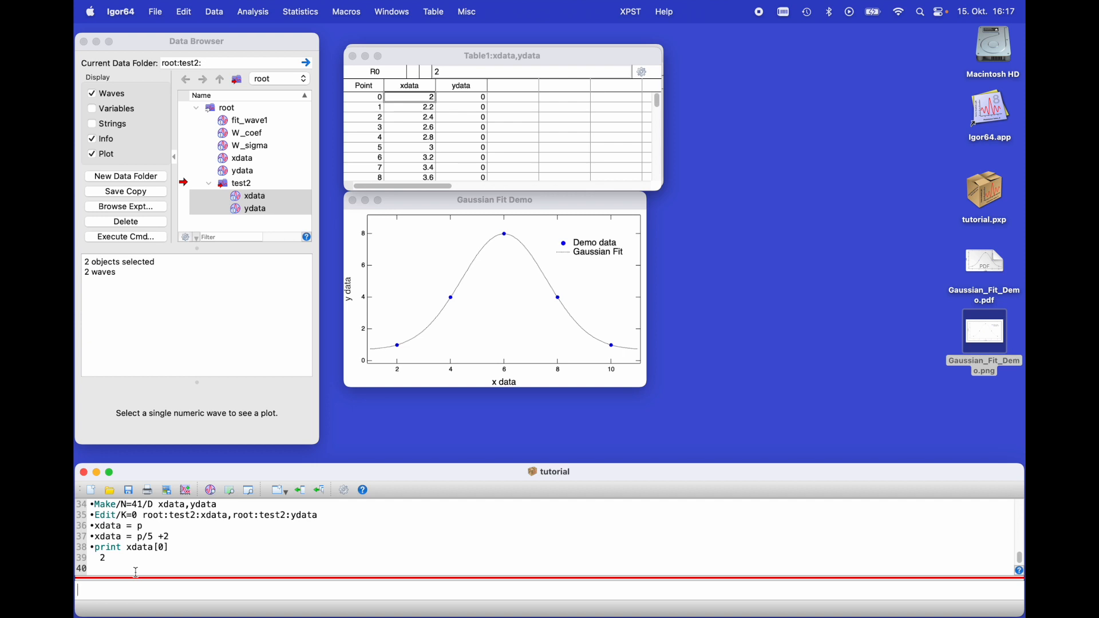
key(Up)
key(Left)
key(BackSpace)
text(40)
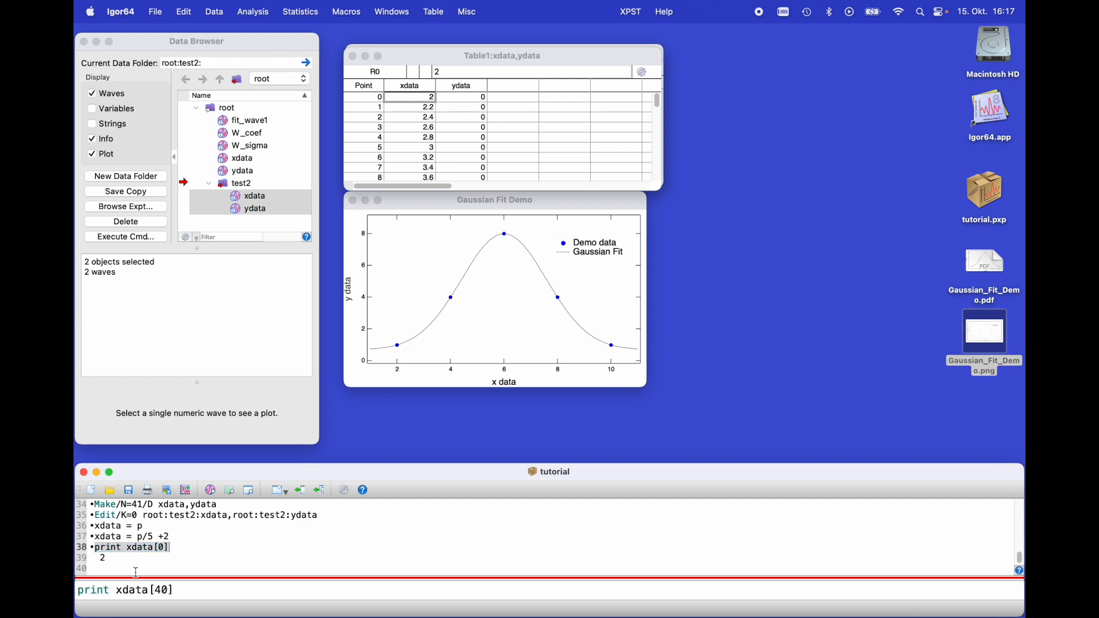
key(Return)
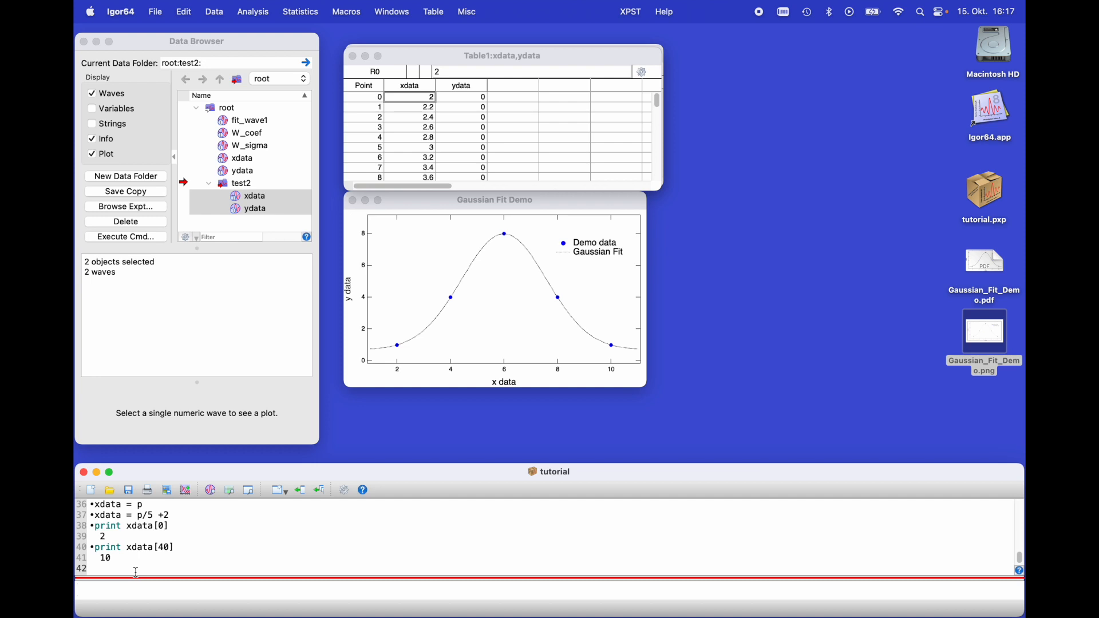
- Fill ydata with a Gaussian centred on point 20 using ydata = 8*exp(-((p-20)/2)^2)
text(ydata =)
text(8*exp()
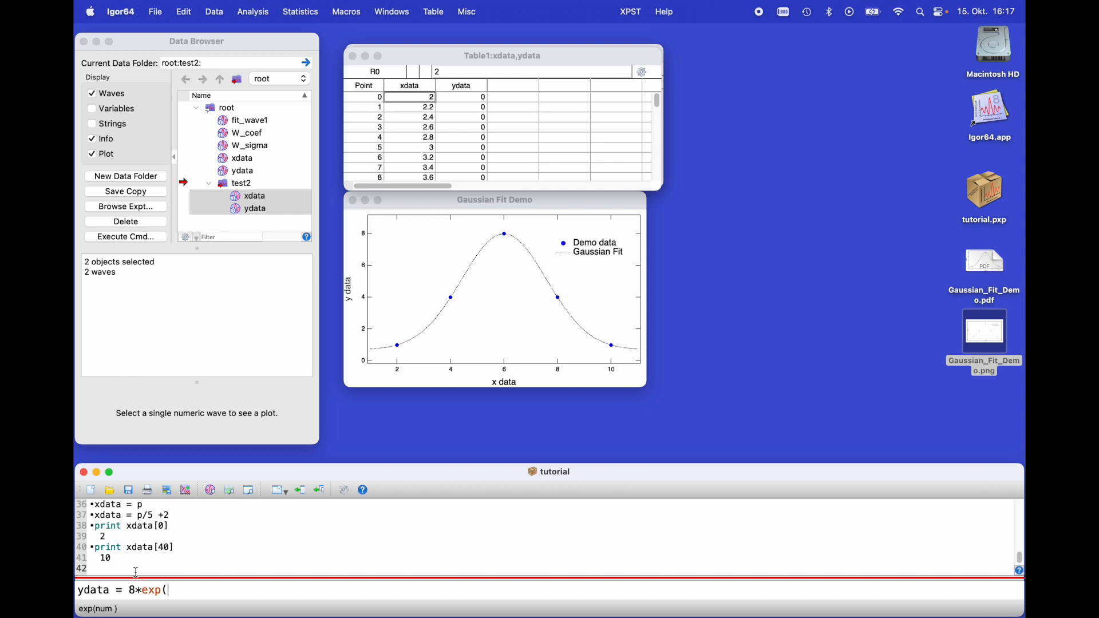
text(-((p)
drag(658, 102, 663, 133)
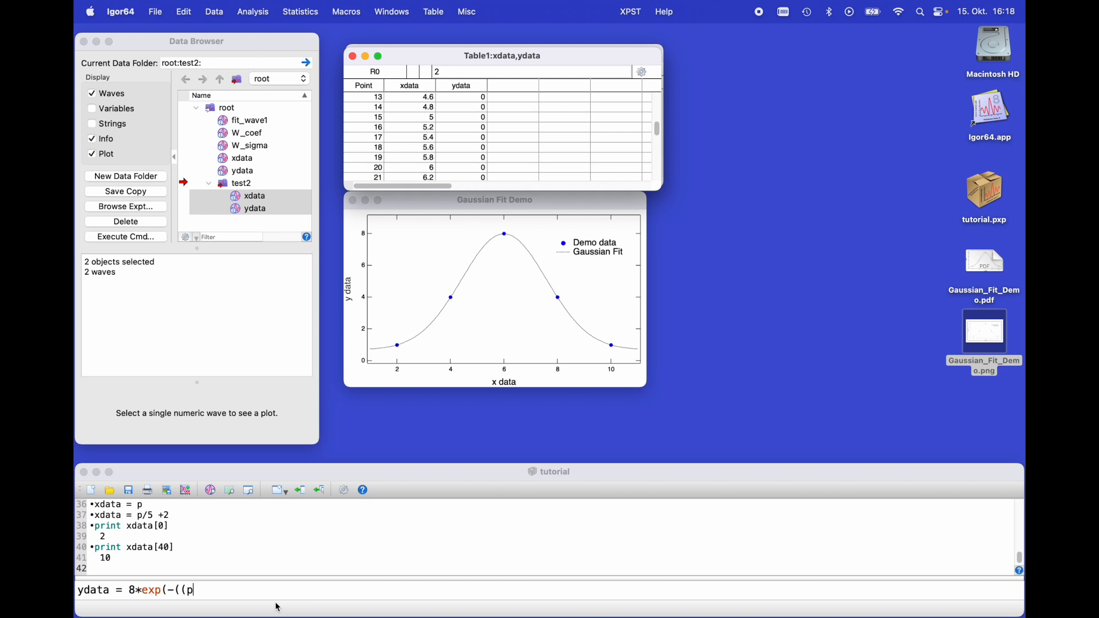
click(224, 594)
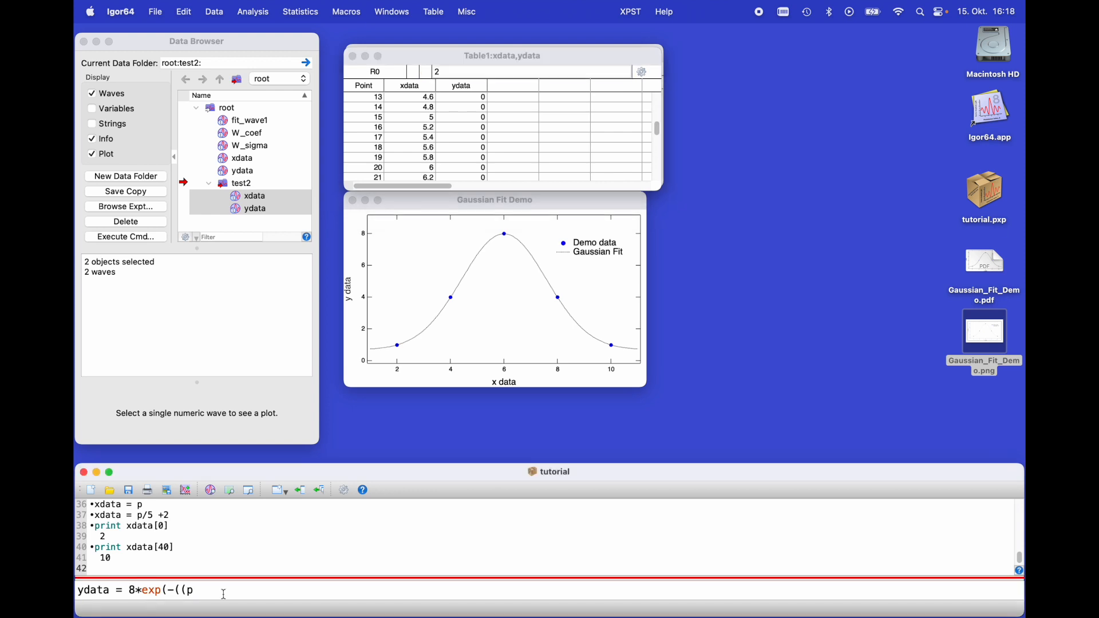
text(-20))
text(/2)^2))
key(Return)
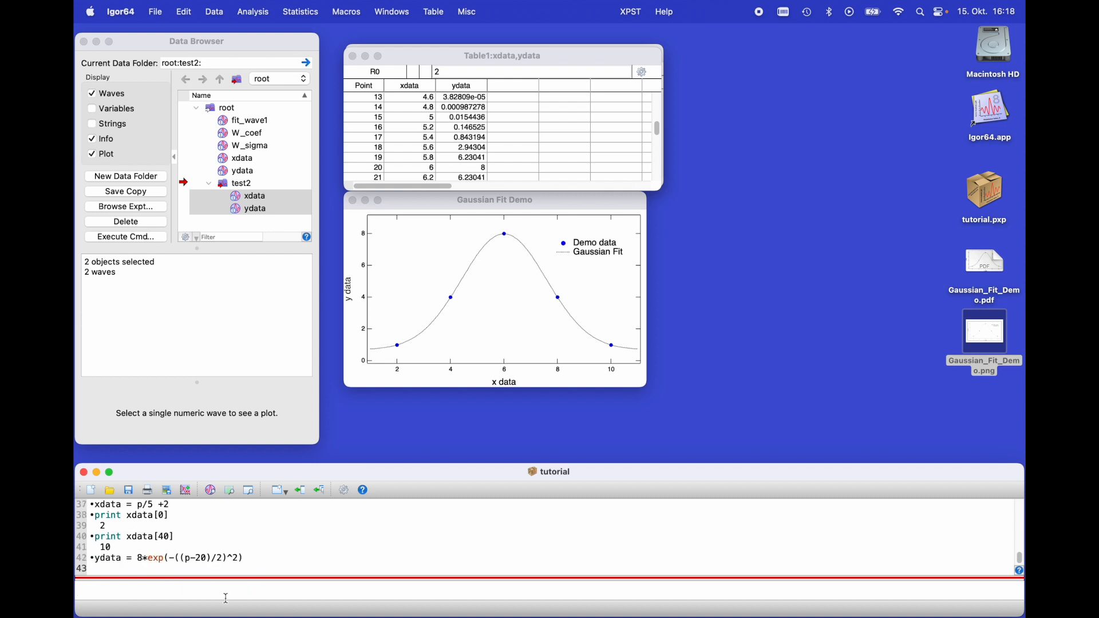
- Plot the Gaussian with Display ydata vs xdata, and enlarge and place the new graph over the lower part of the Gaussian Fit Demo graph
text(Display )
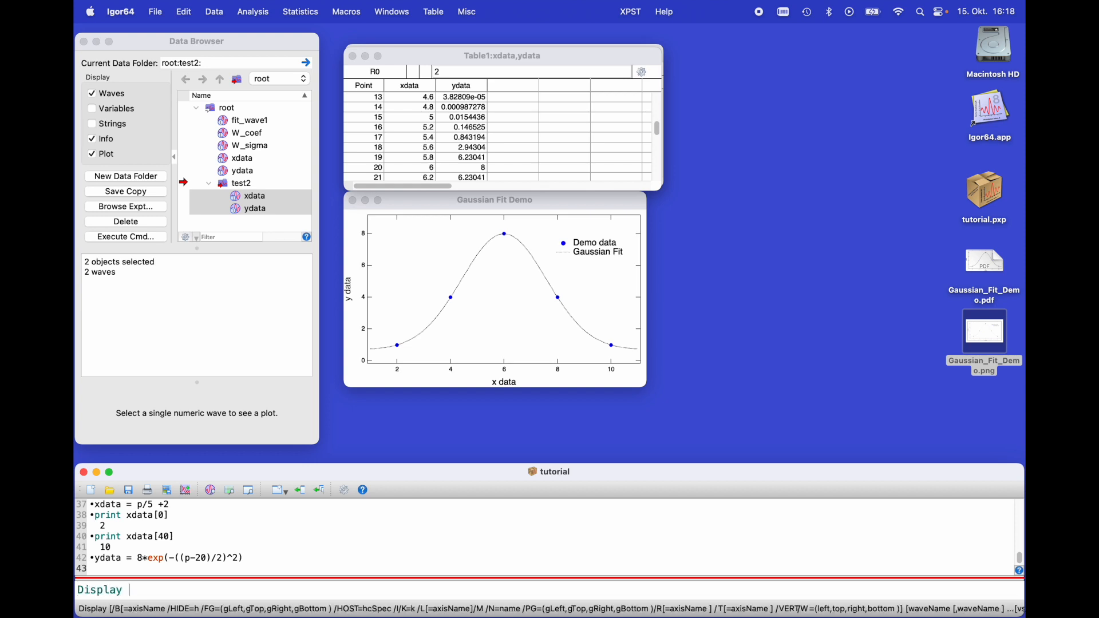
text(ydata vs xdata)
key(Return)
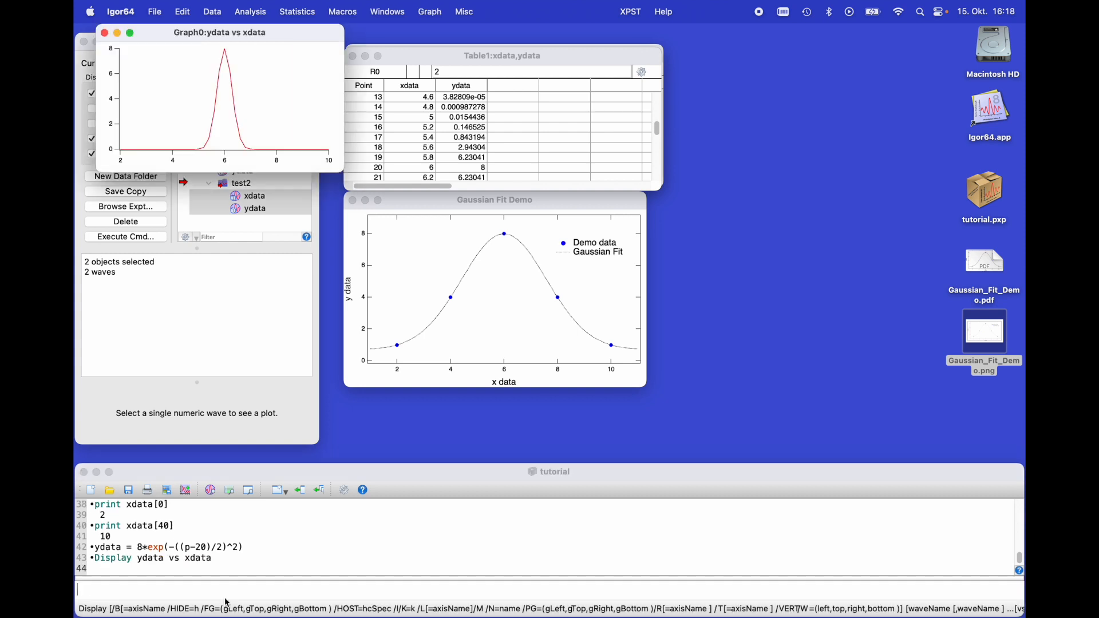
drag(304, 40, 537, 269)
drag(578, 405, 643, 445)
drag(560, 271, 560, 285)
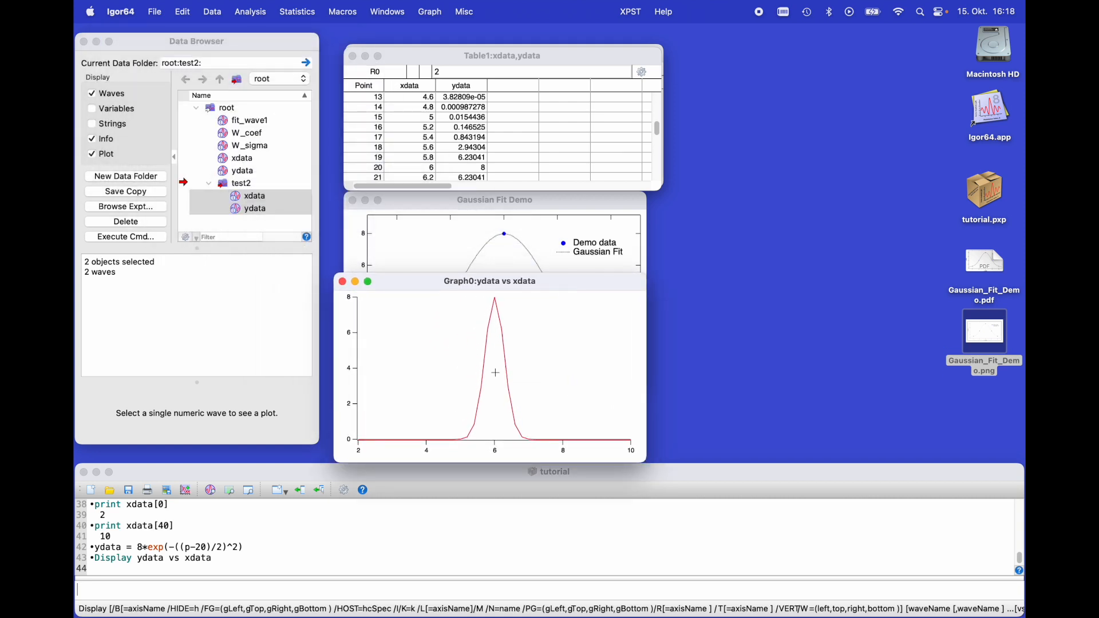
- Reuse the earlier ydata formula and recalculate it with a width of 10, as ydata = 8*exp(-((p-20)/10)^2)
click(312, 592)
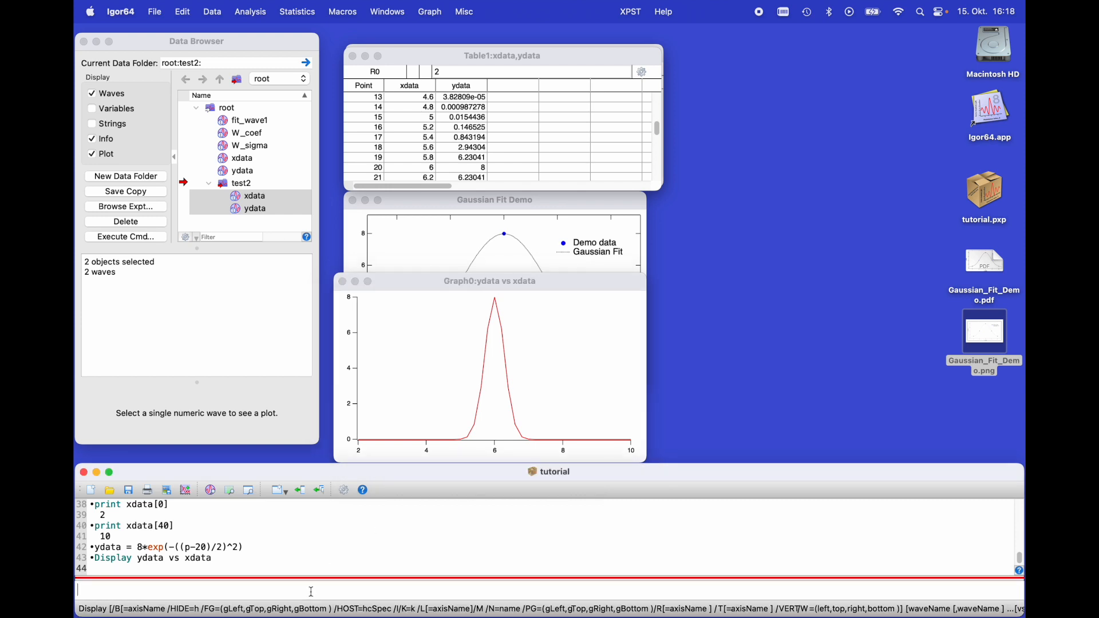
key(Up)
key(Up)
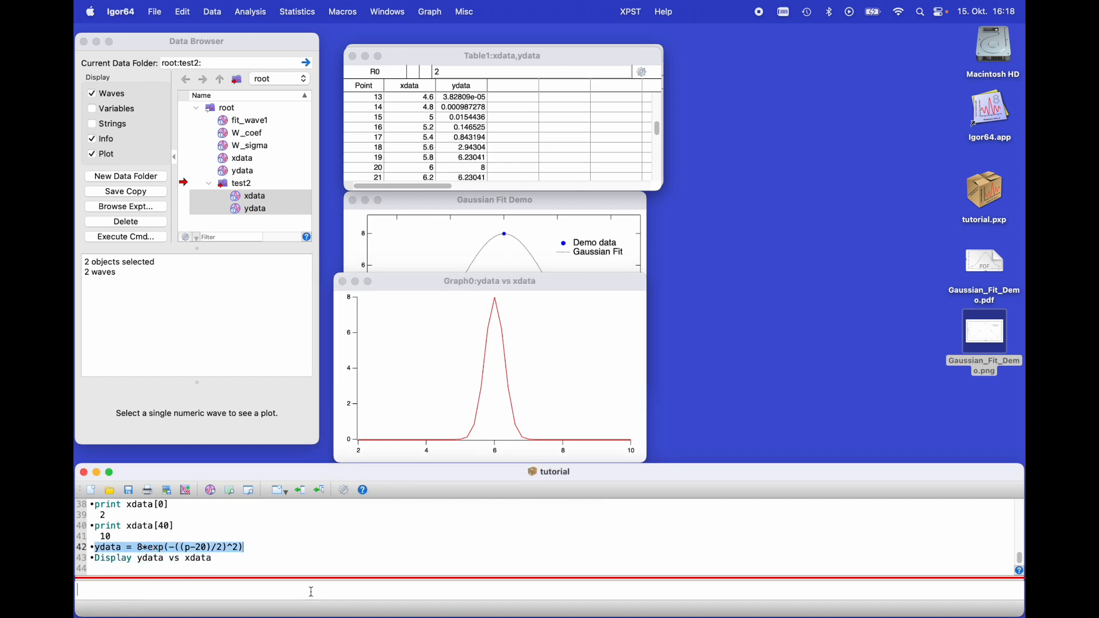
key(Return)
key(Left)
key(Left)
key(Left)
key(Left)
key(BackSpace)
text(10)
key(Return)
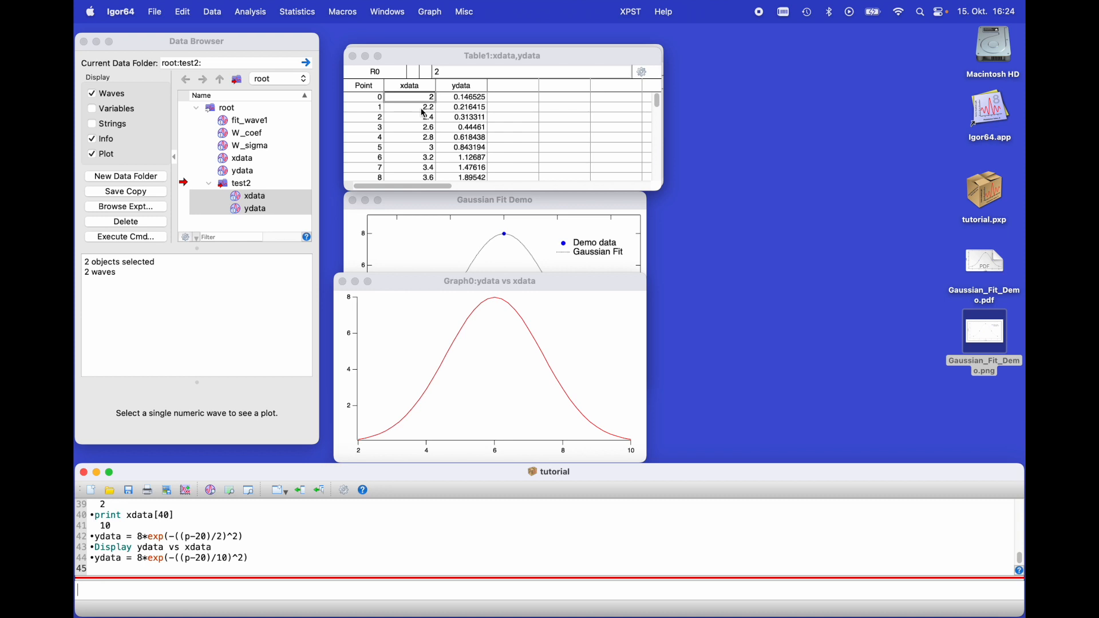
- Define the X scaling of ydata with start 2 and end 10, and switch the SetScale mode to Start and Delta
click(222, 11)
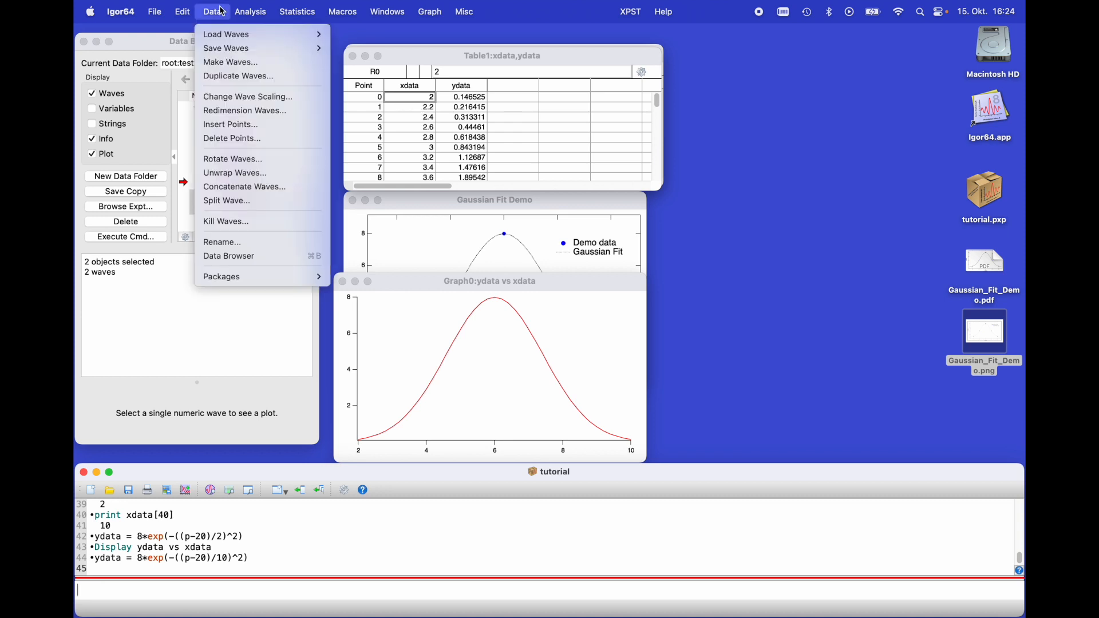
click(226, 95)
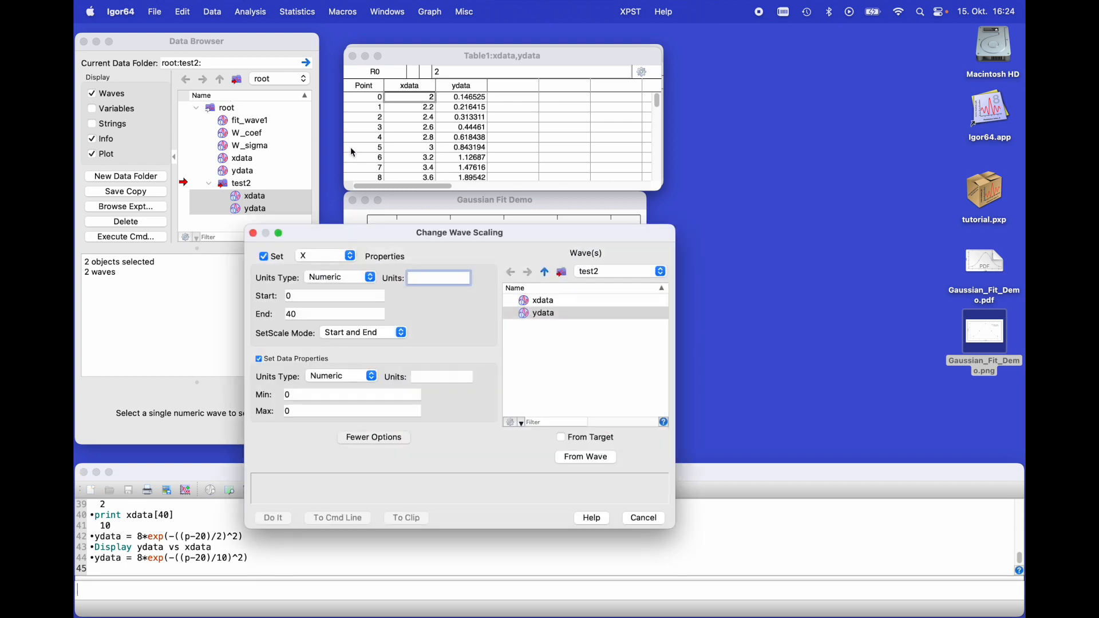
click(520, 315)
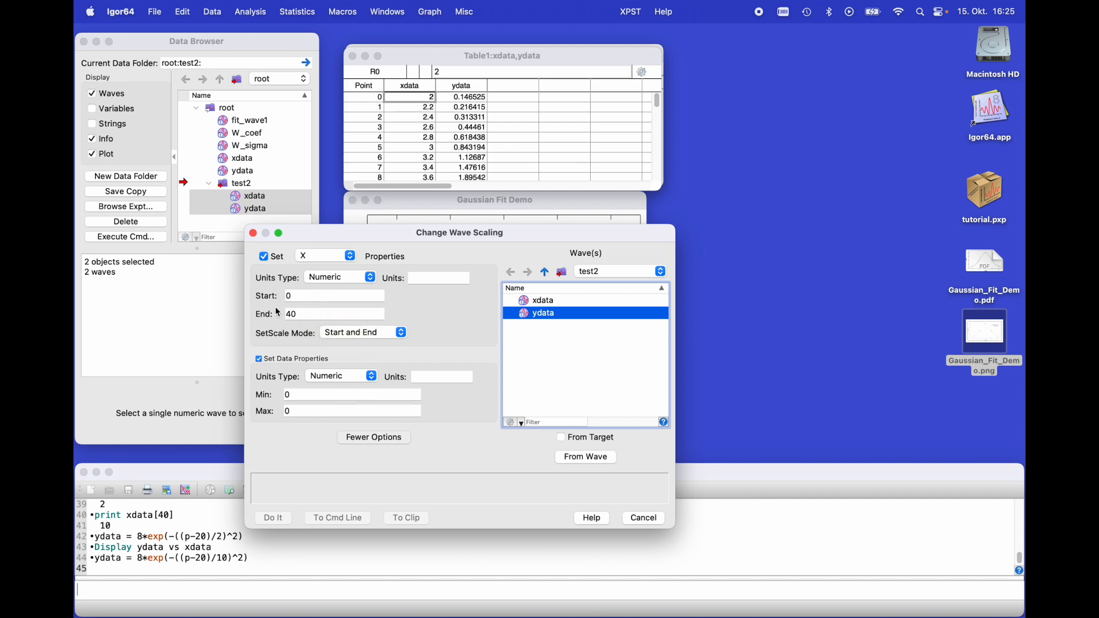
click(307, 298)
text(2)
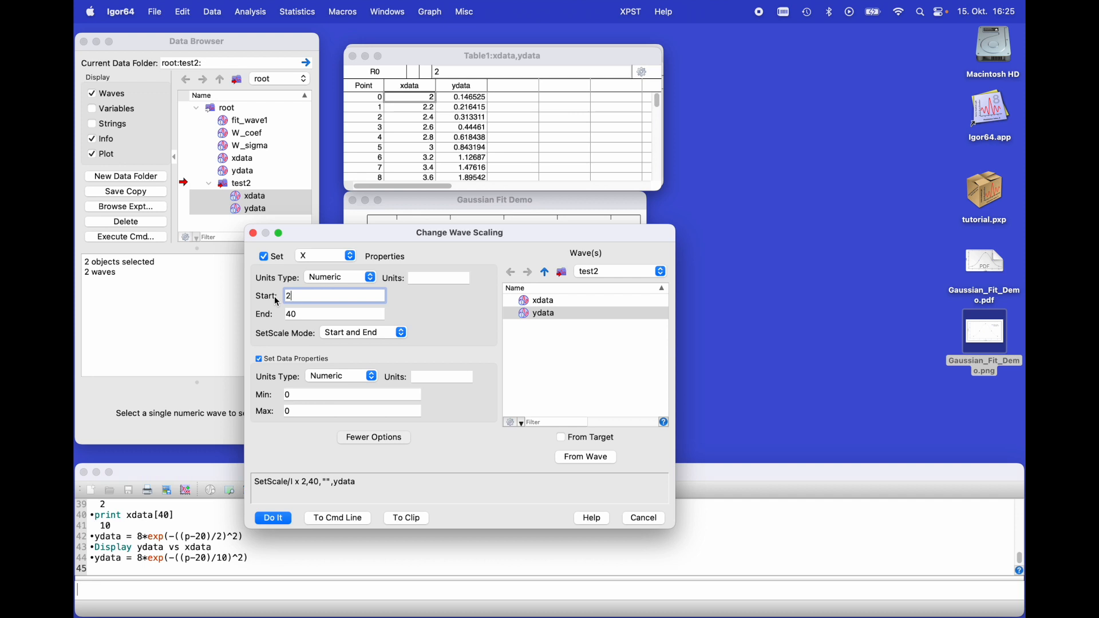
key(Tab)
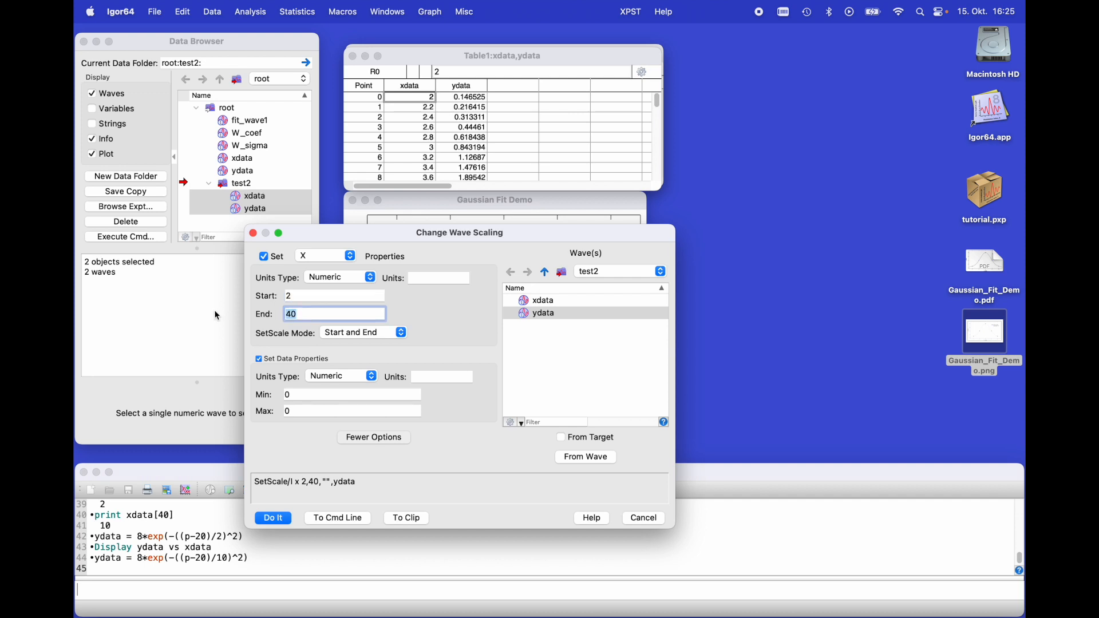
text(10)
key(shift+Tab)
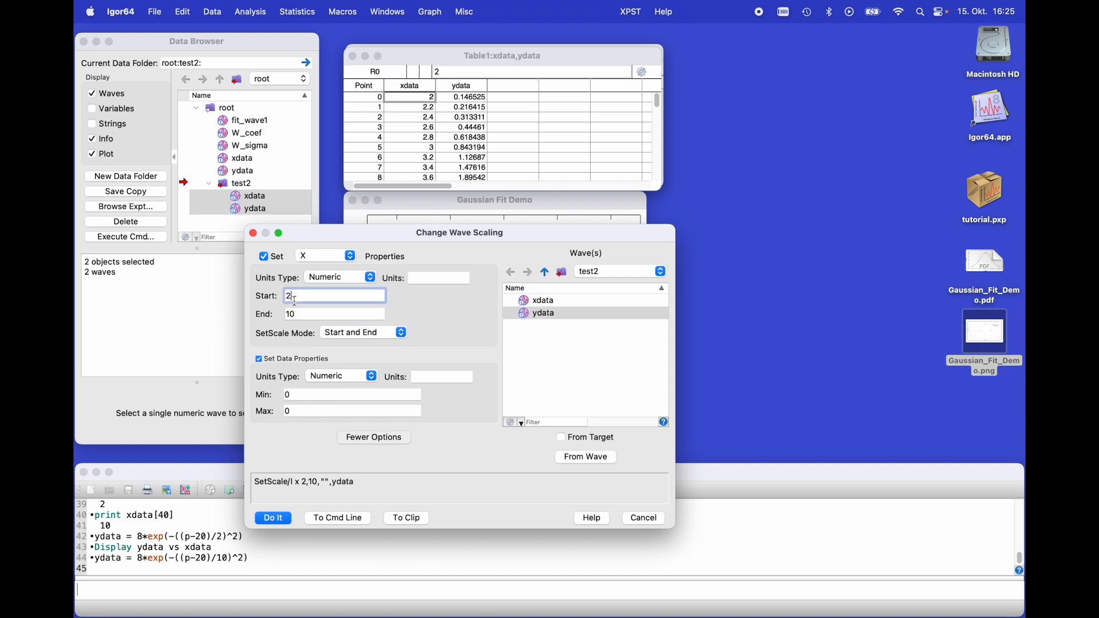
click(340, 336)
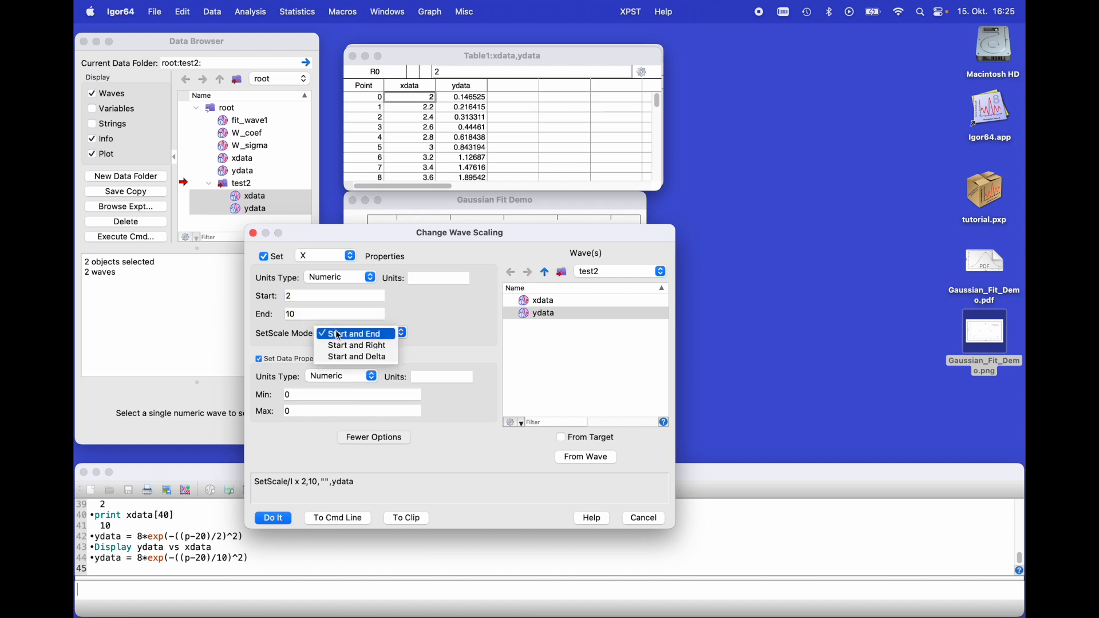
click(358, 355)
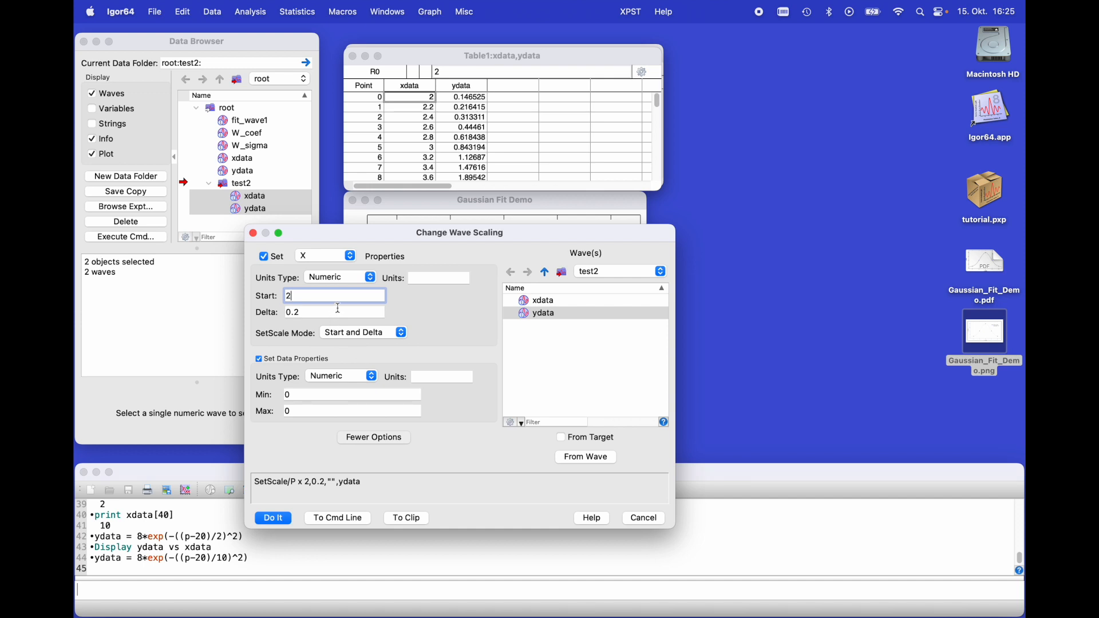
click(310, 297)
key(Tab)
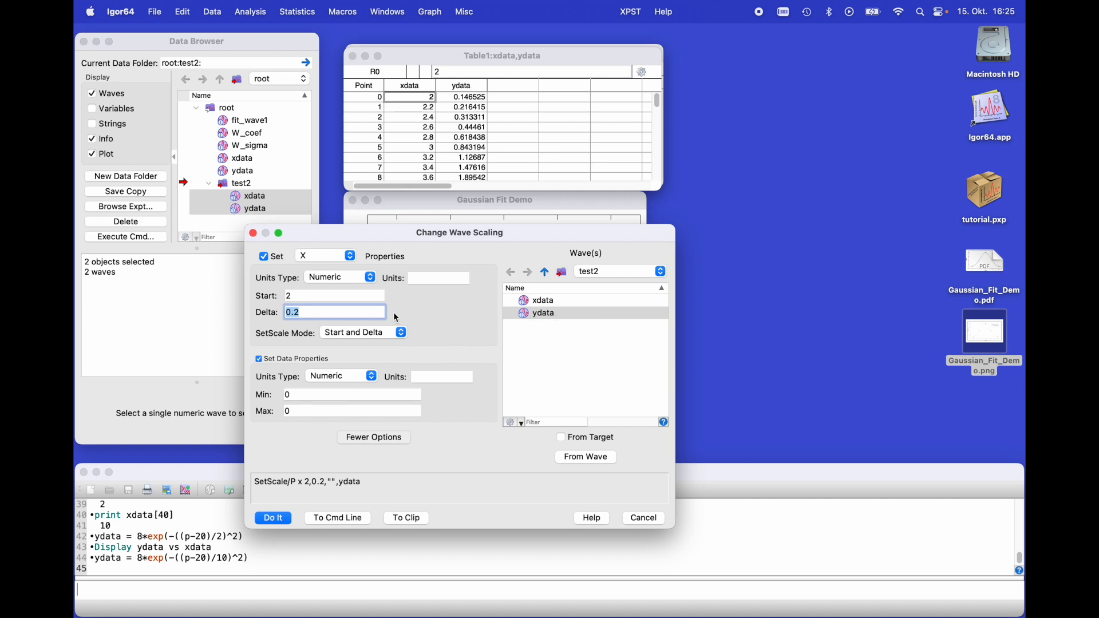
- Set the X units to eV and the data units to Counts for ydata, and apply the wave scaling
click(427, 278)
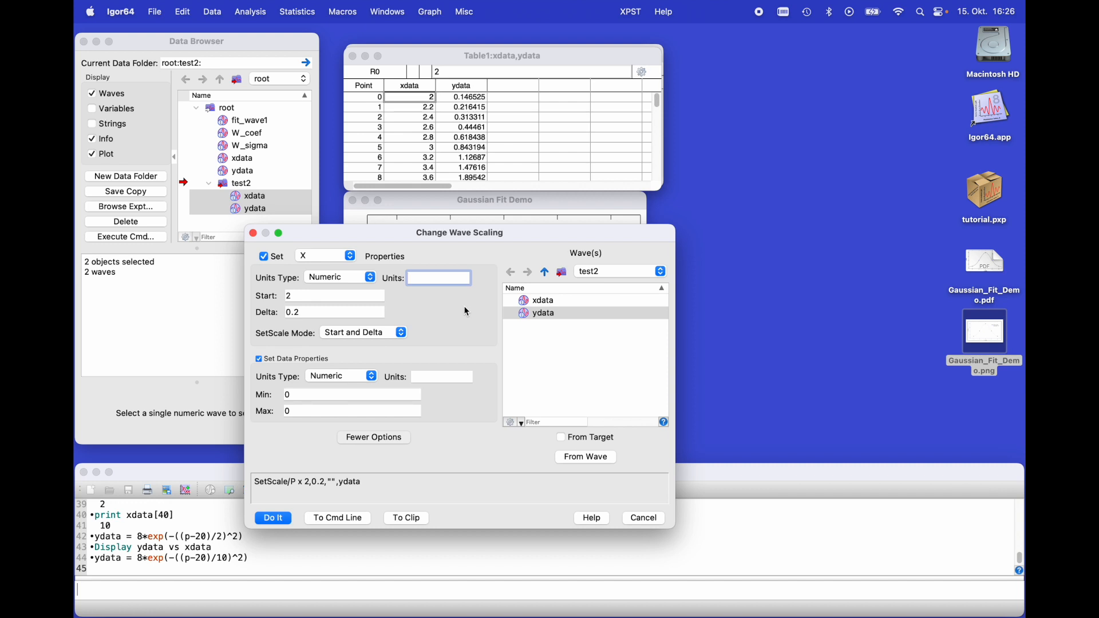
text(eV)
click(422, 377)
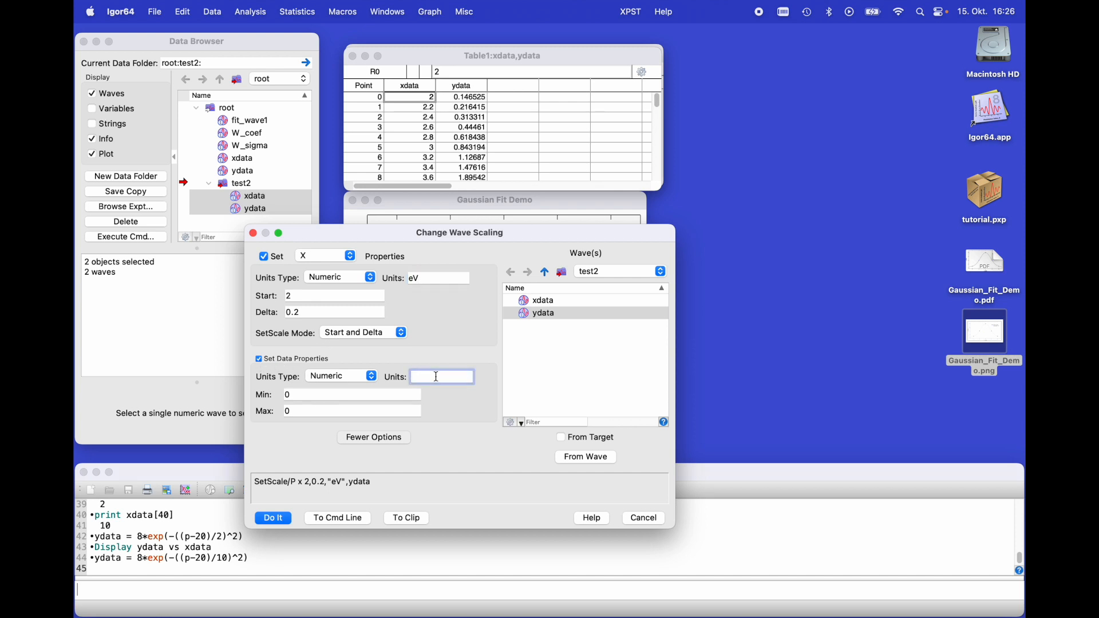
text(Counts)
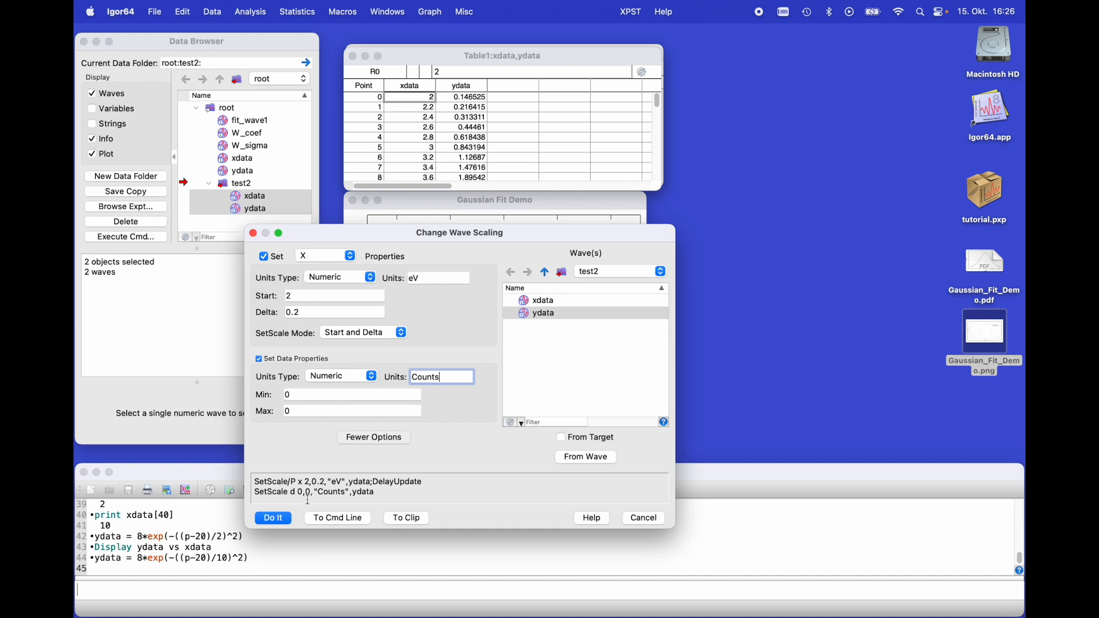
click(273, 519)
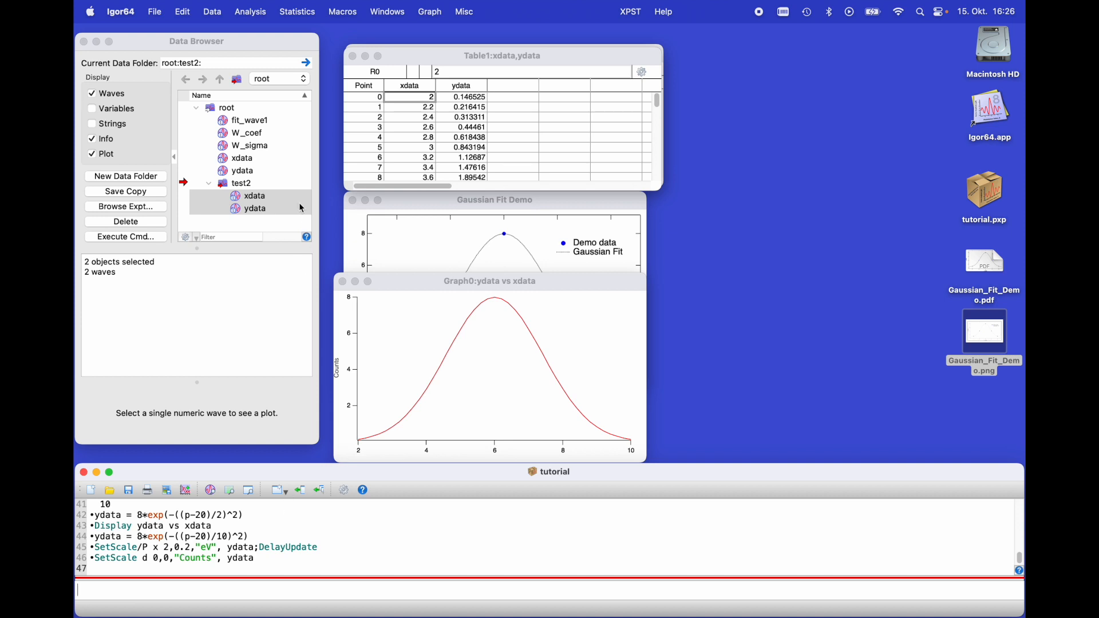
- Examine the start, delta, X units and data units listed for the ydata wave of test2 in the Data Browser
click(250, 184)
click(250, 210)
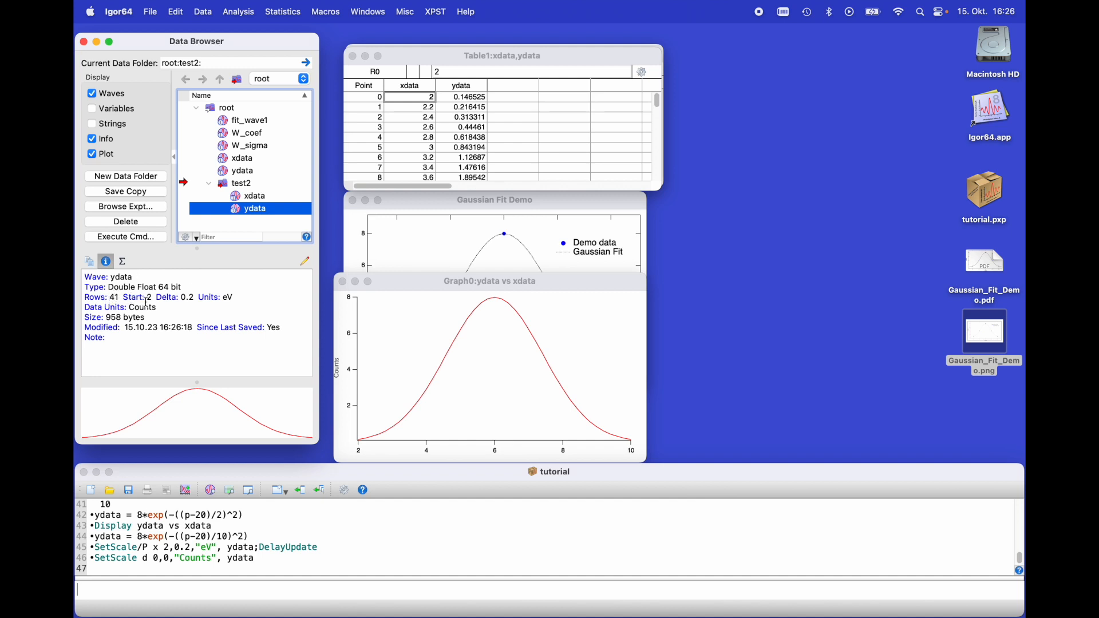
click(142, 298)
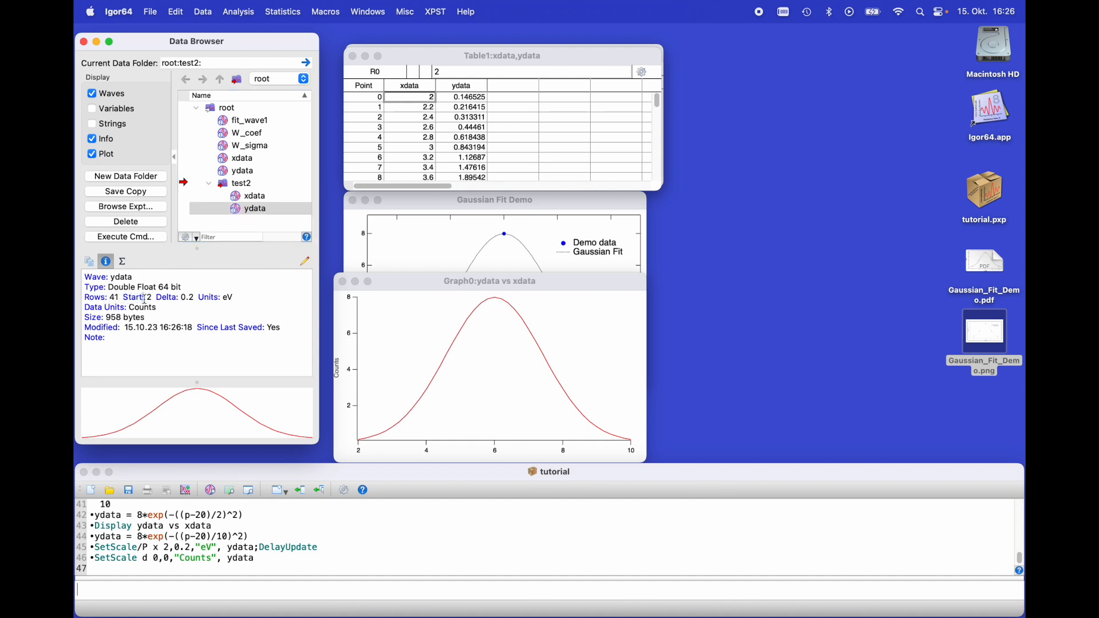
drag(181, 297, 236, 297)
drag(128, 307, 164, 306)
- Plot ydata against its own X scaling by running Display ydata, and close the new graph
click(334, 592)
text(Display ydata)
key(Return)
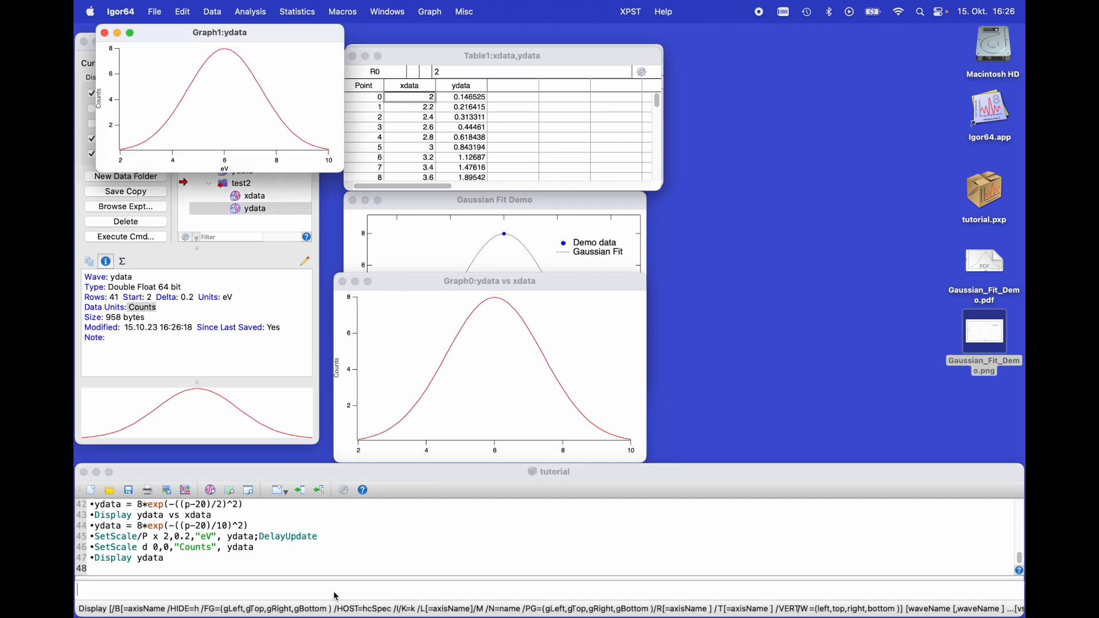
drag(270, 31, 499, 121)
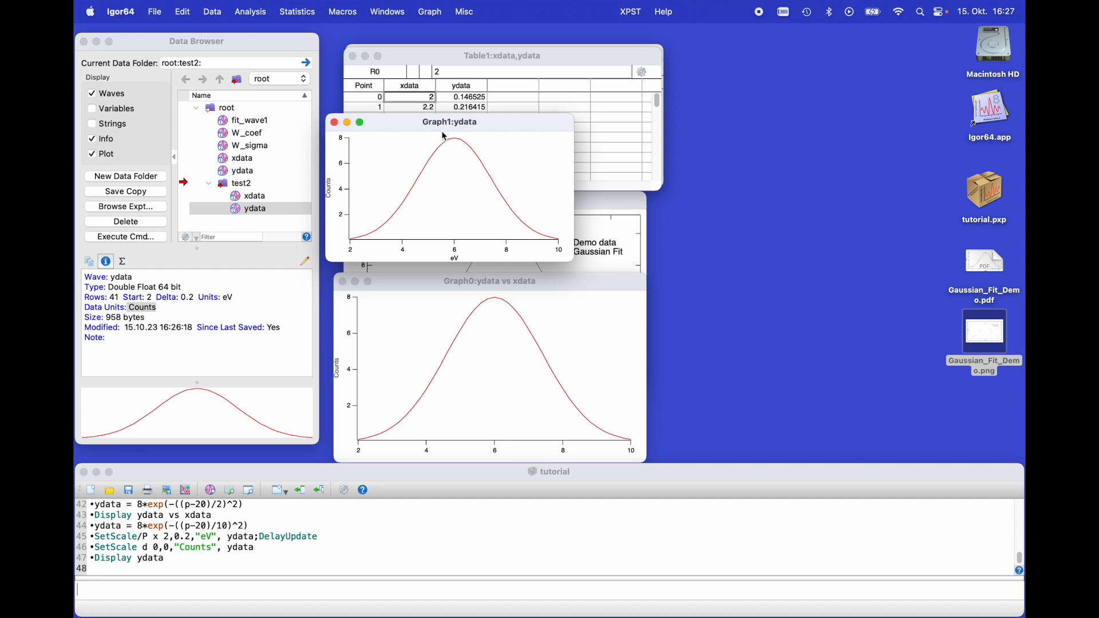
click(335, 123)
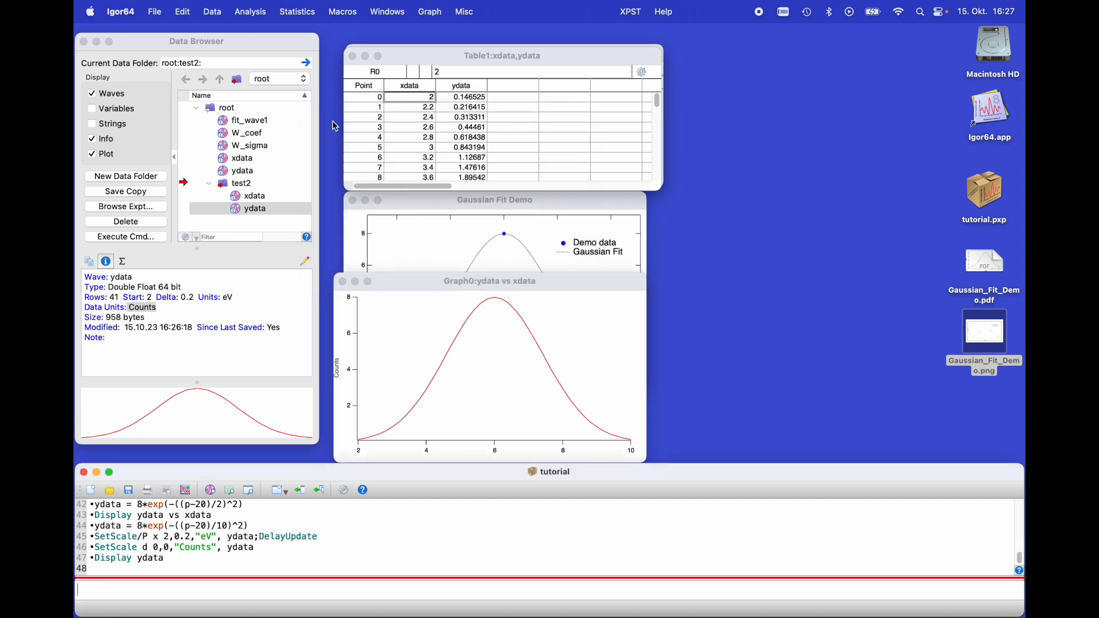
- Display the ydata wave of test2 as a graph directly from the Data Browser, and close that graph
right_click(258, 209)
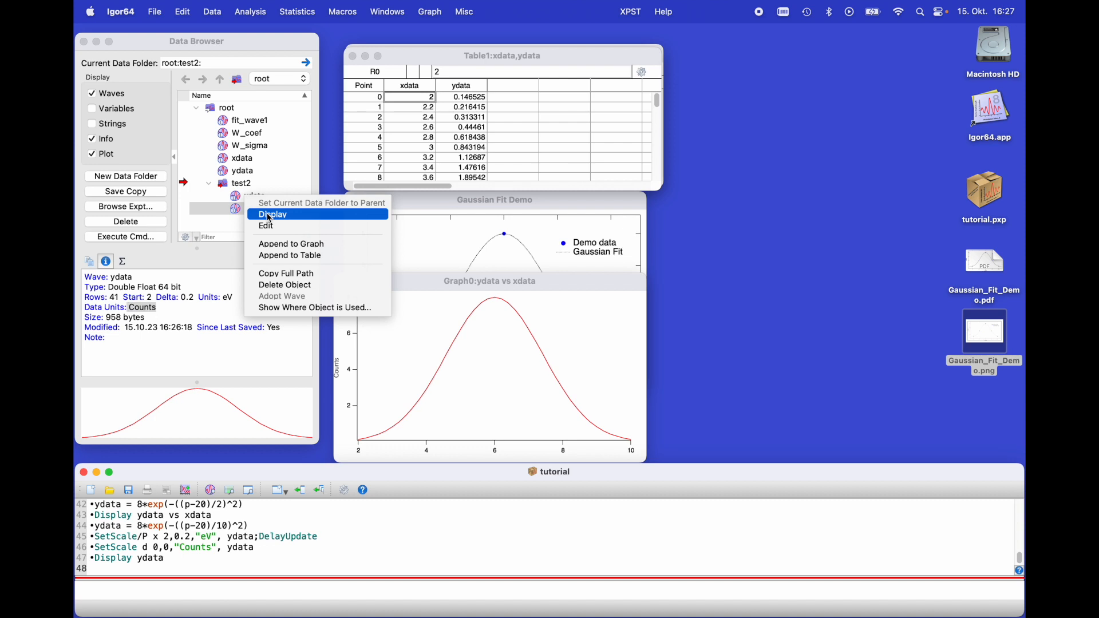
click(270, 217)
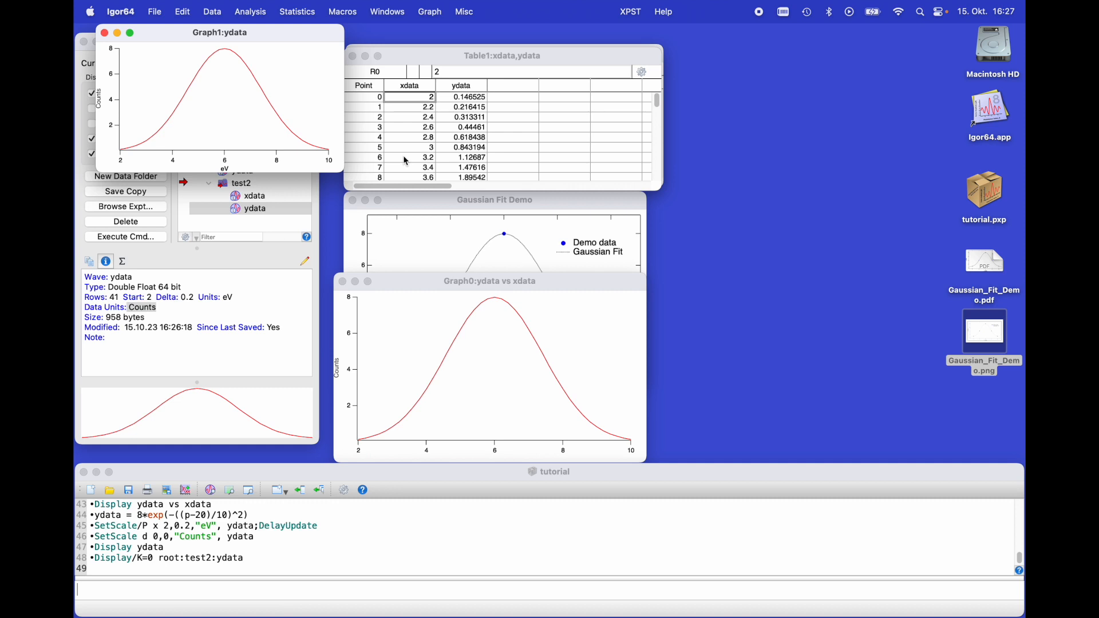
click(105, 33)
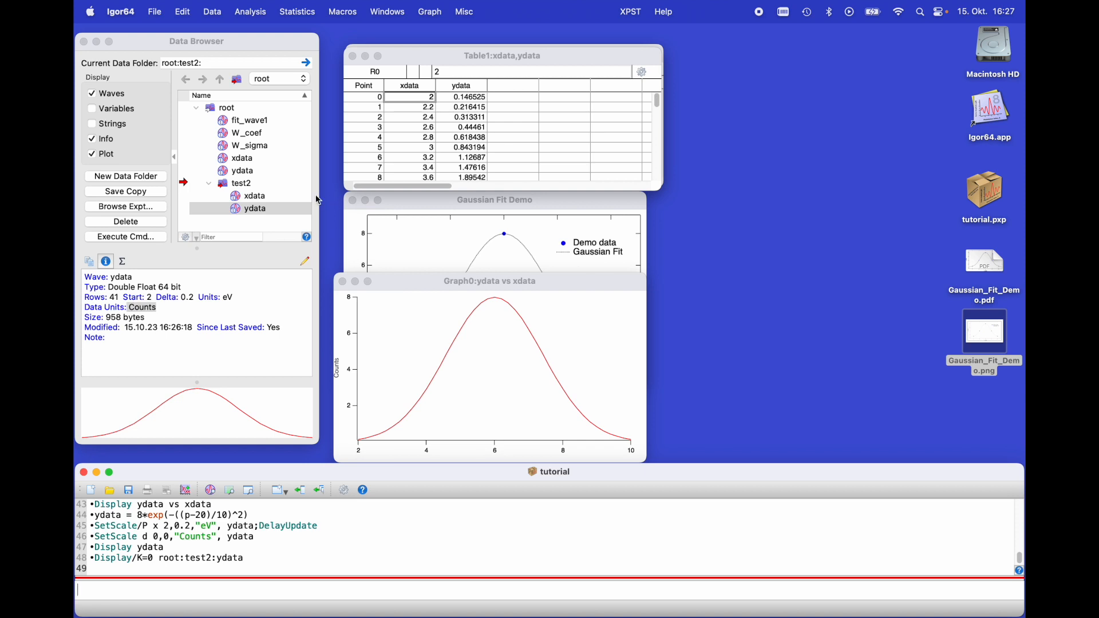
- Rename the ydata wave in test2 as xydata
click(264, 211)
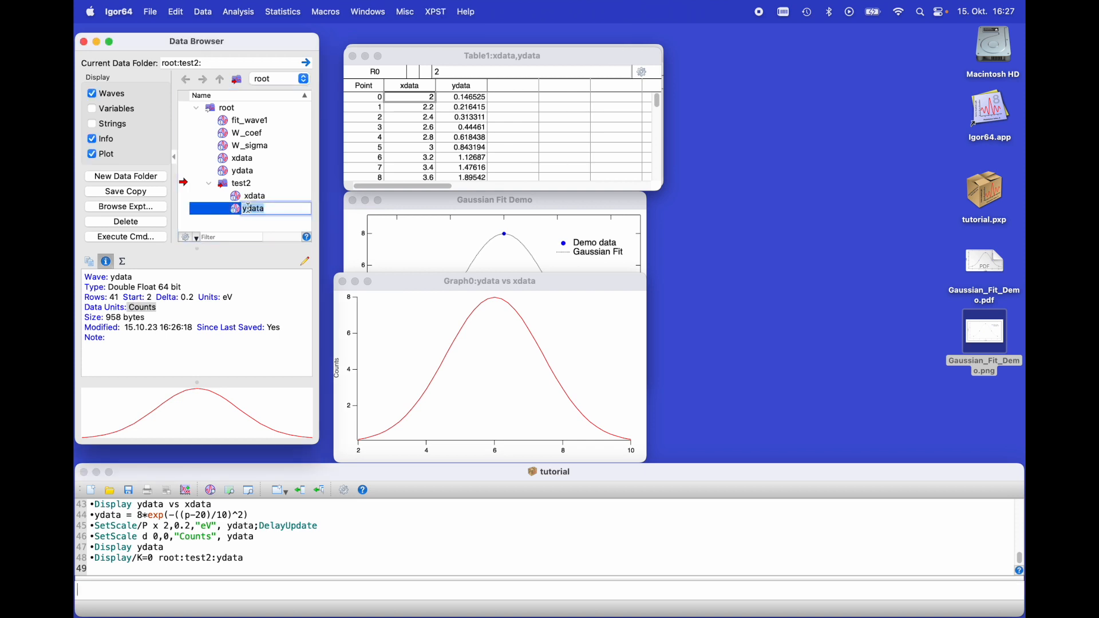
text(x)
key(Return)
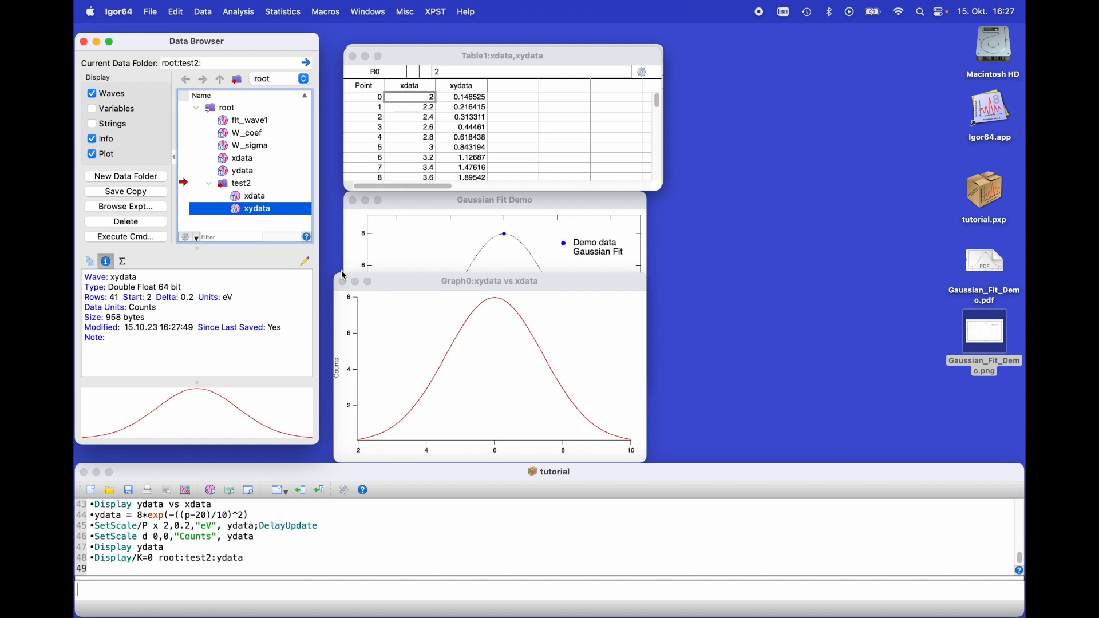
- Try to delete the xdata wave in test2, and check which windows are using that wave
click(269, 198)
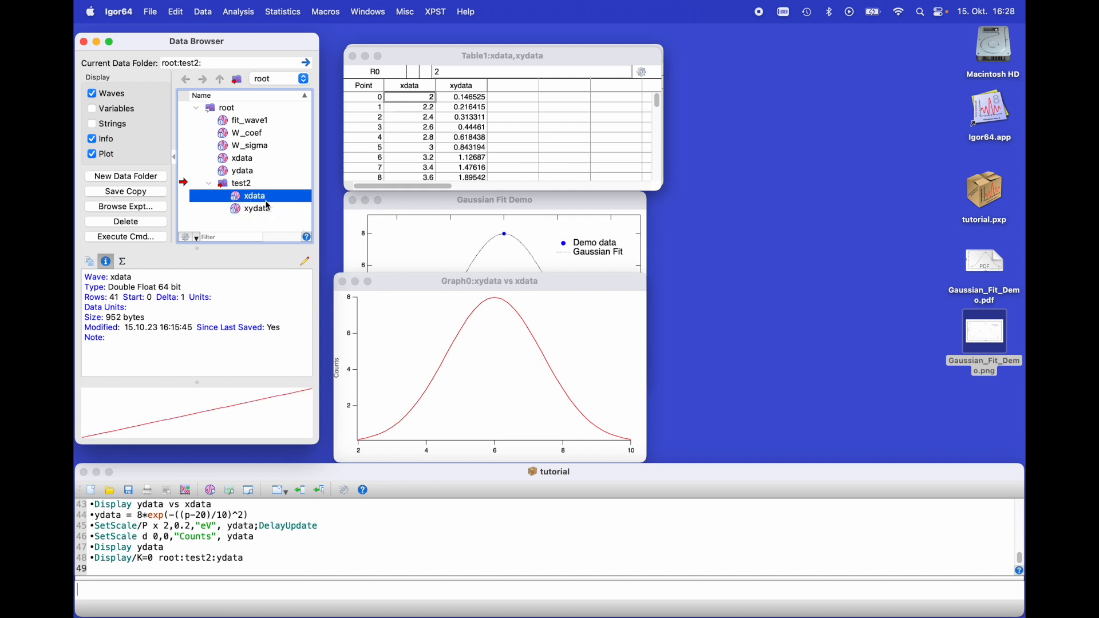
click(147, 224)
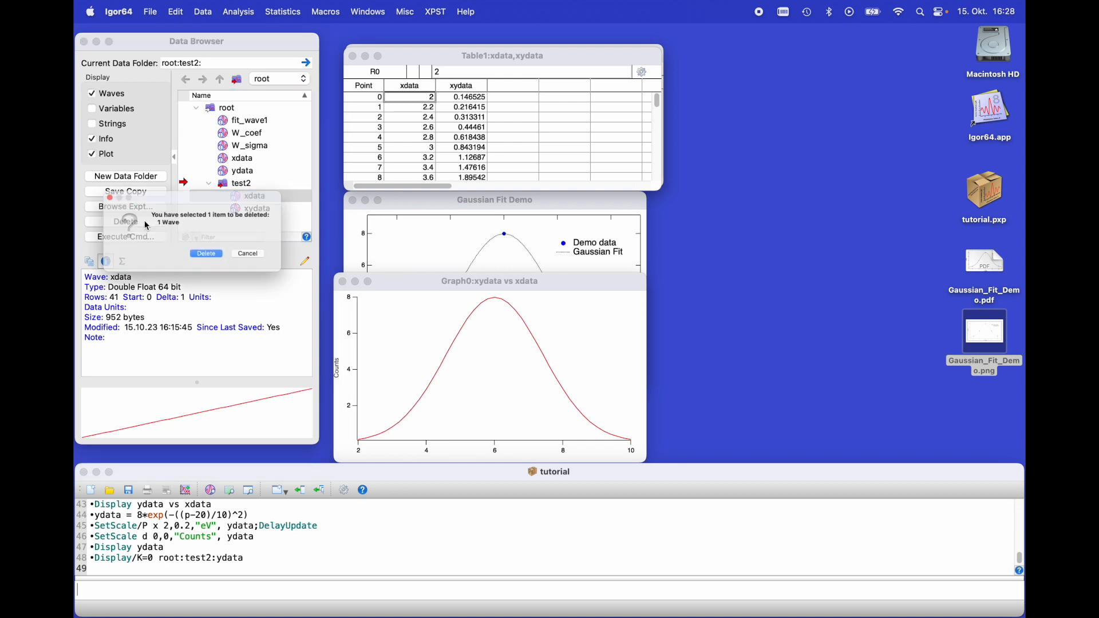
click(209, 261)
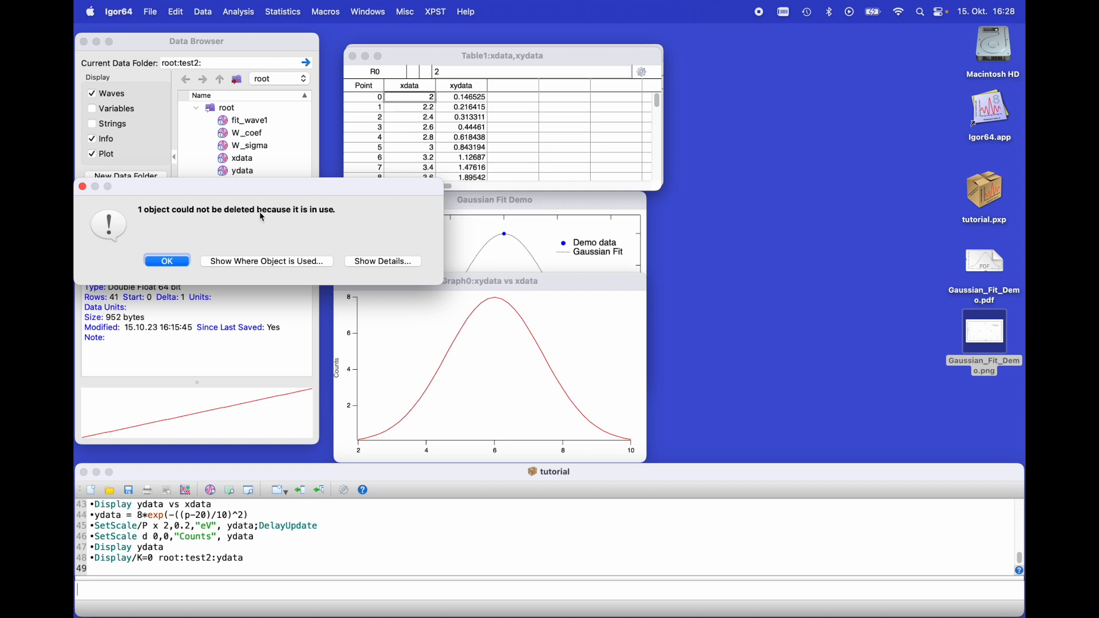
click(234, 263)
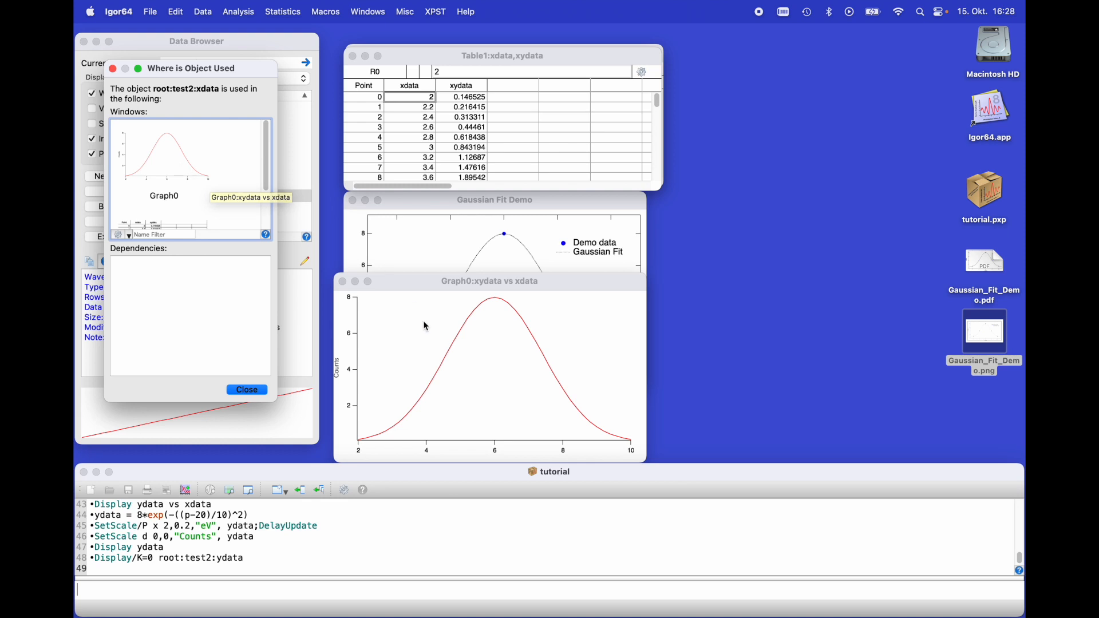
scroll(241, 200, down, 3)
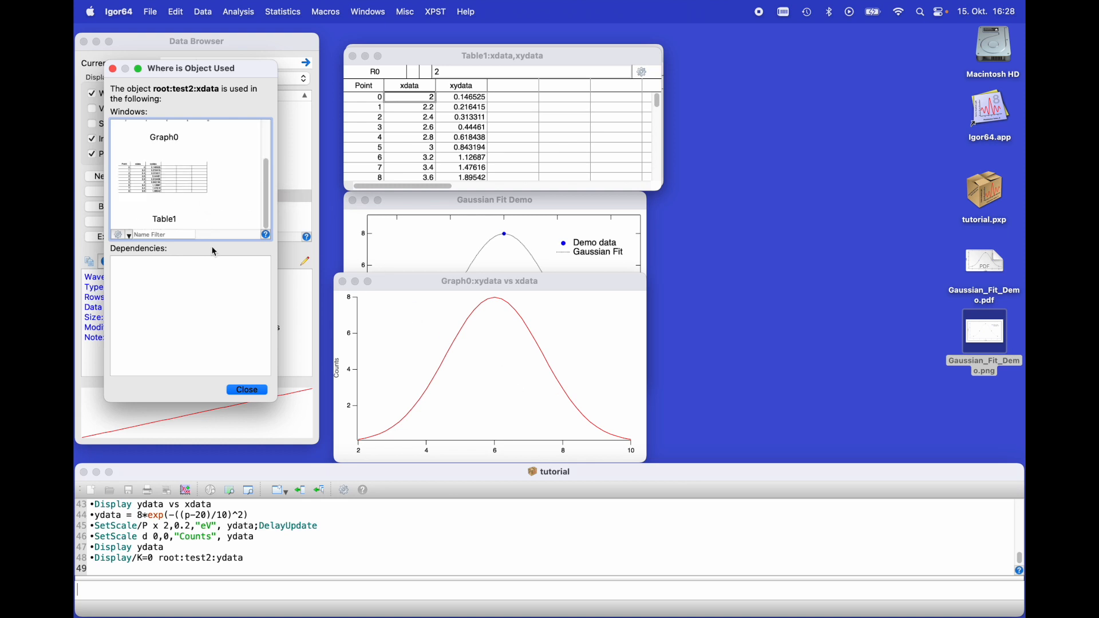
click(247, 391)
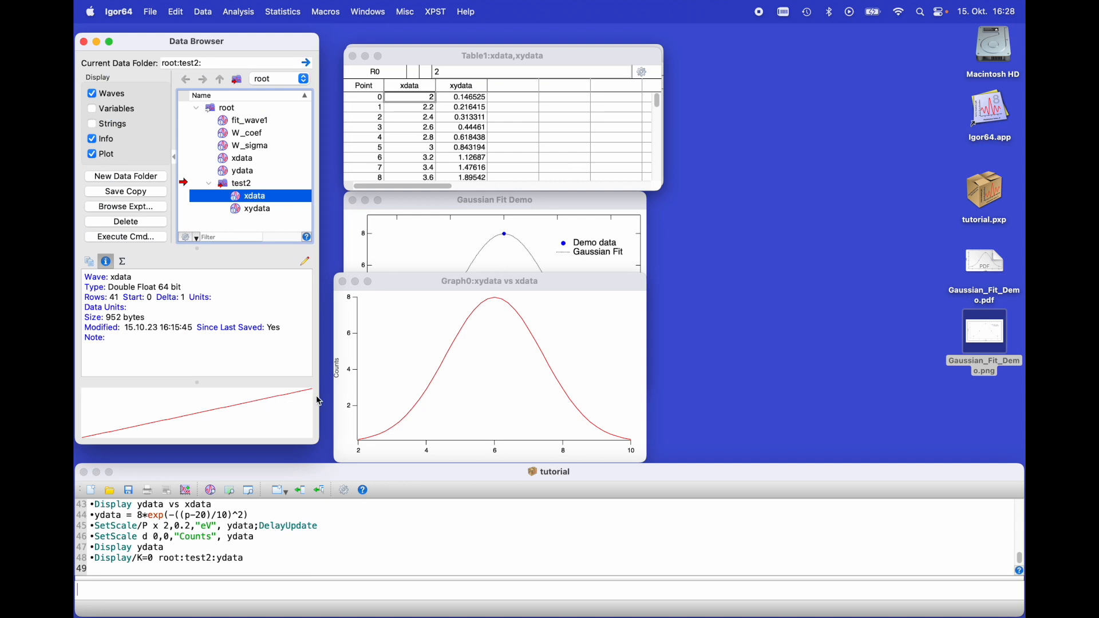
- Close the xydata vs xdata graph and the xdata,xydata table, and delete the xdata wave from test2
click(344, 282)
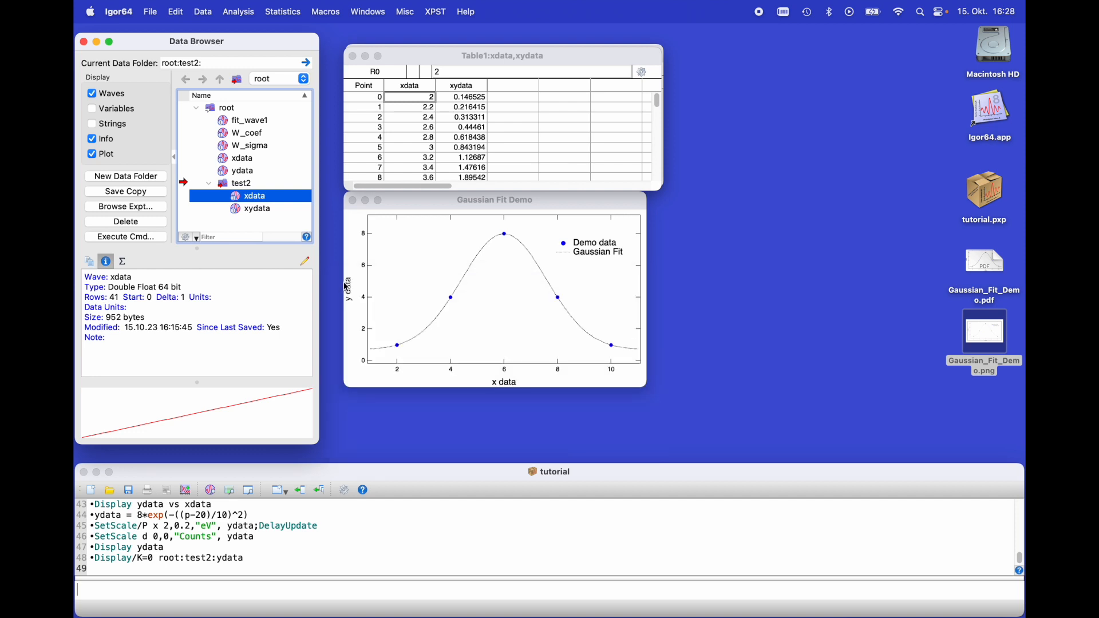
click(353, 57)
click(457, 310)
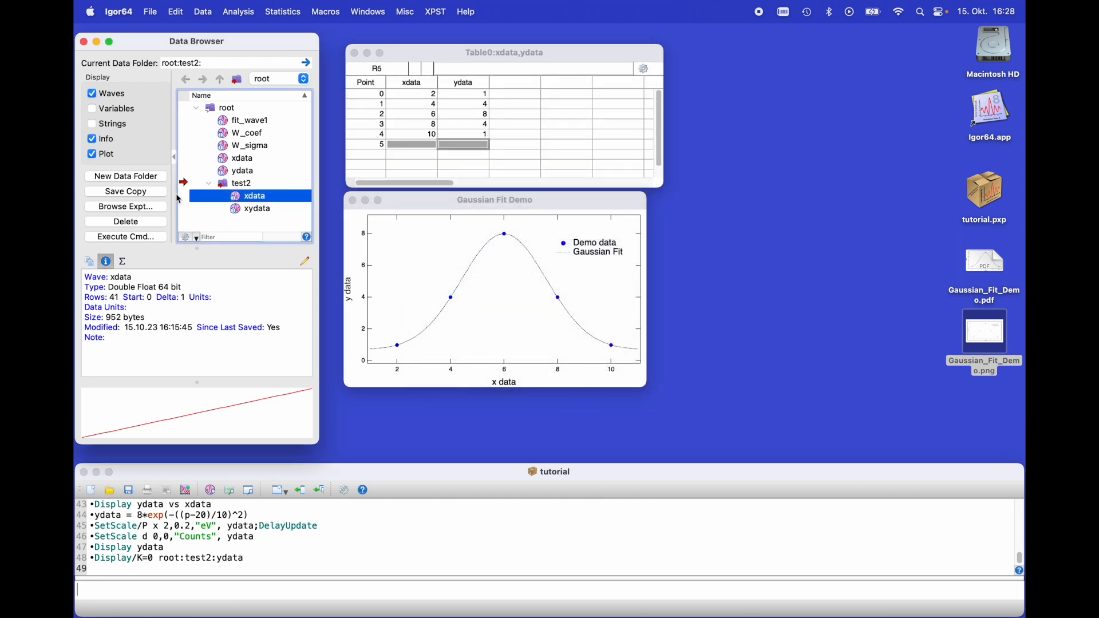
click(137, 224)
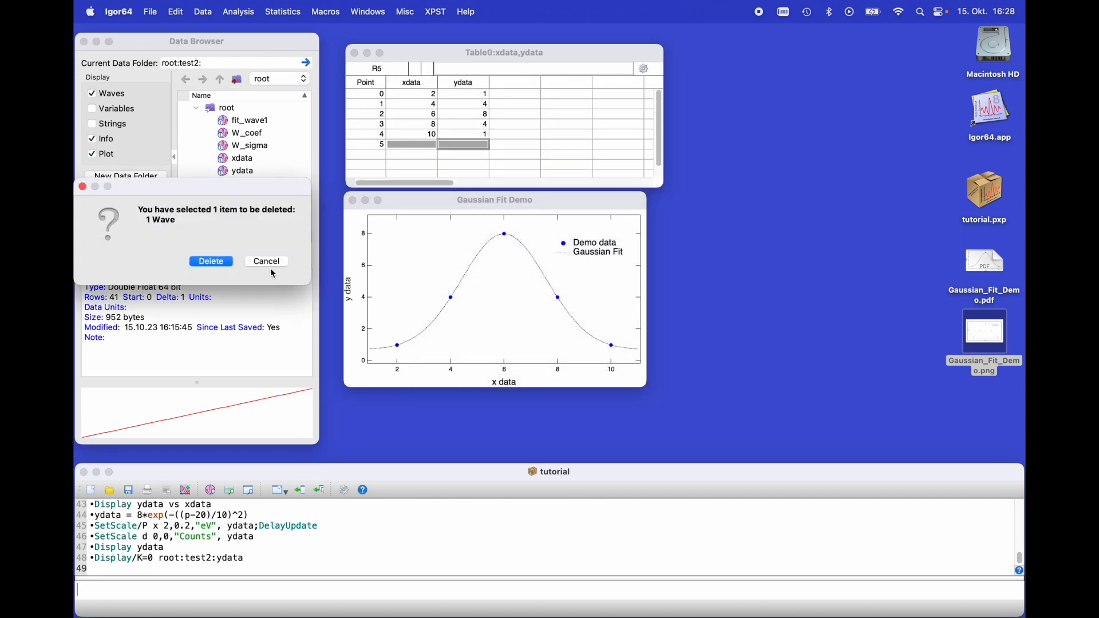
click(213, 262)
- Open the xydata wave of test2 in a new table and place it over the old xdata,ydata table
right_click(261, 198)
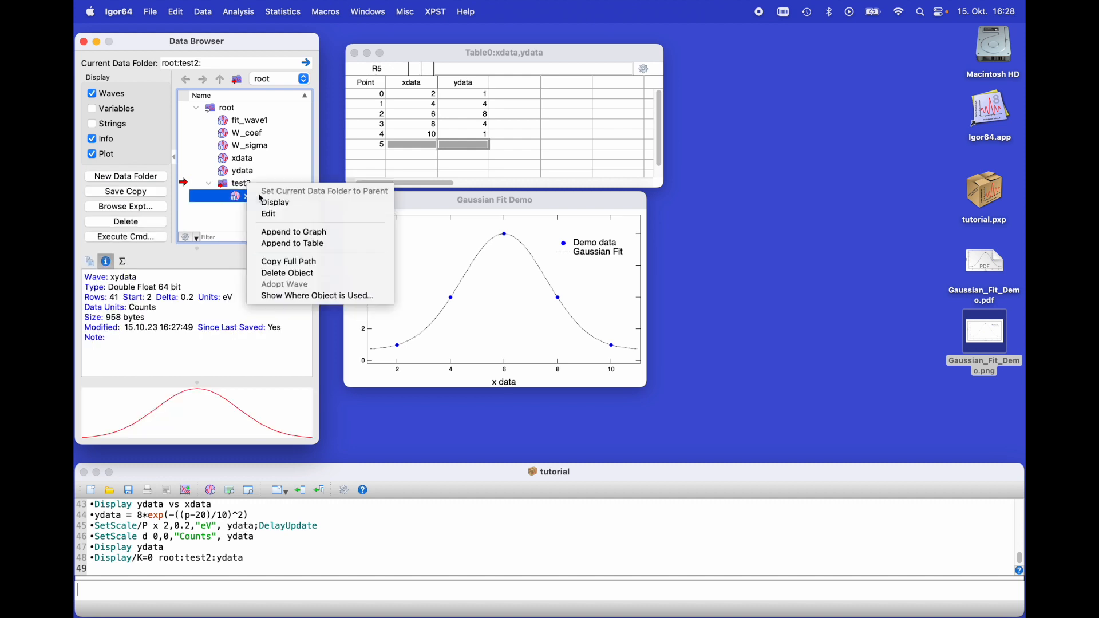
click(268, 212)
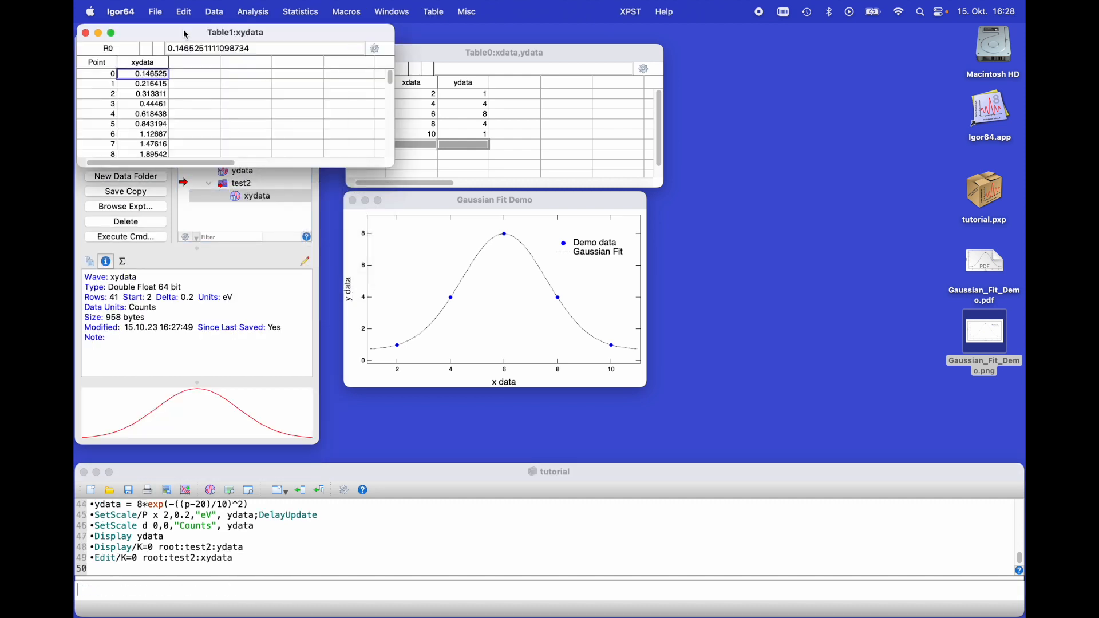
drag(179, 32, 452, 41)
- Display xydata as a new graph, place it below the table and enlarge it to cover the Gaussian Fit Demo graph
right_click(254, 202)
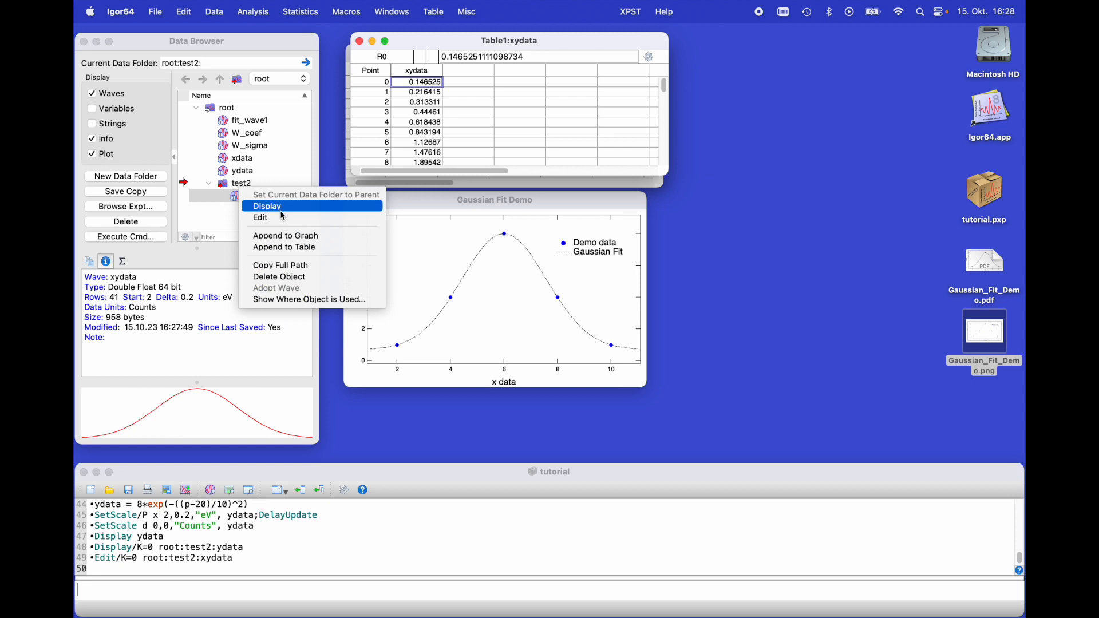
click(285, 209)
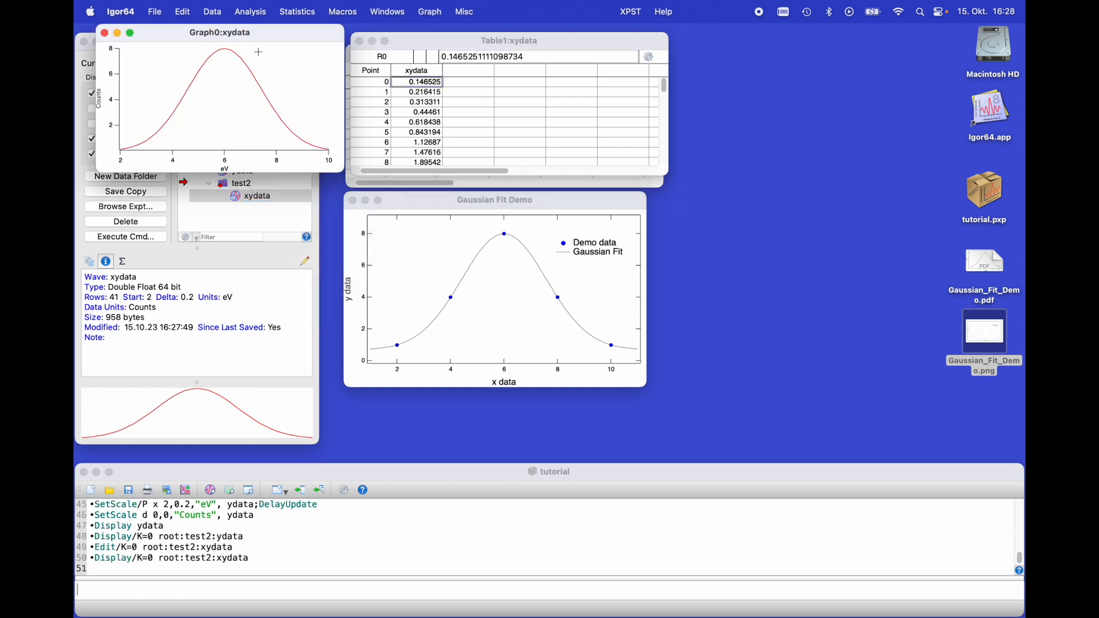
drag(237, 34, 488, 197)
drag(580, 342, 664, 396)
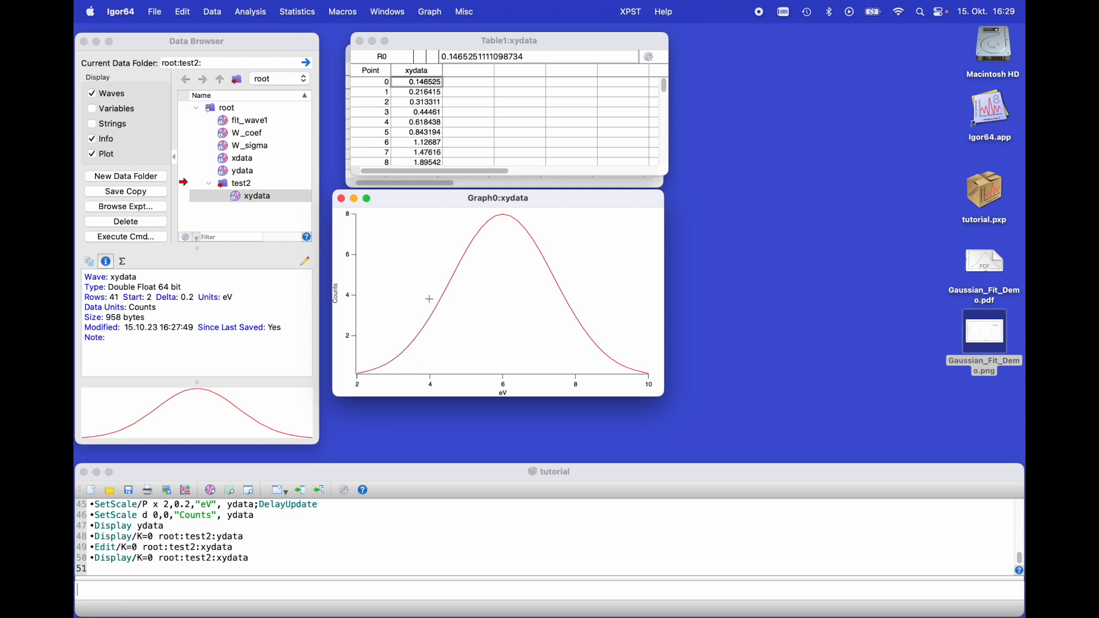
- Show the graph's cursor info, place cursor A on the xydata curve and step it along to the peak at point 20
key(super+i)
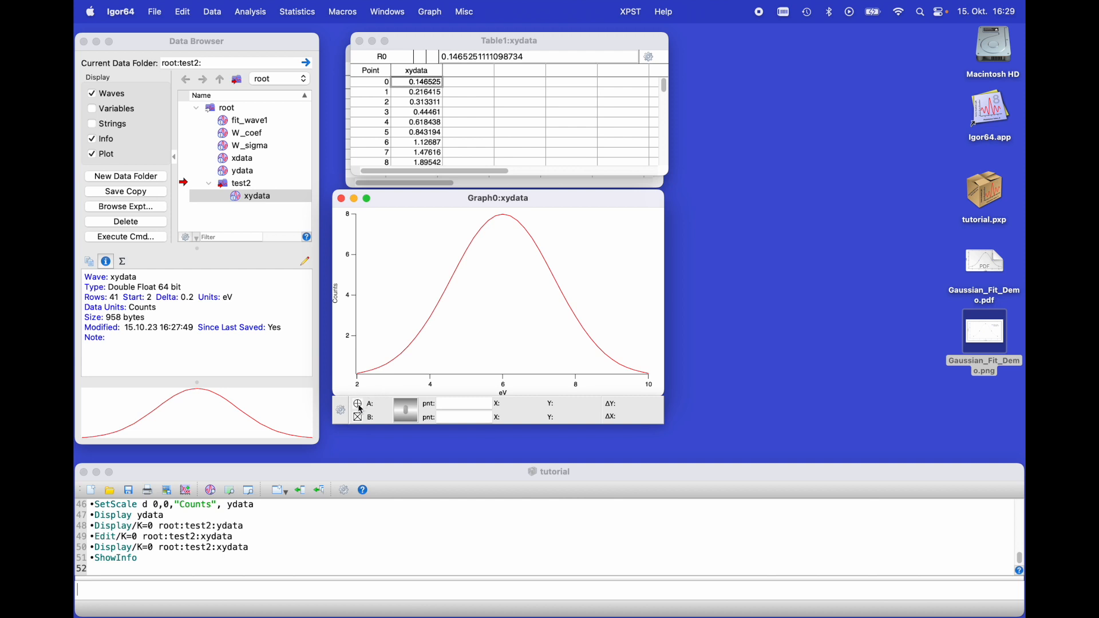
drag(362, 409, 440, 299)
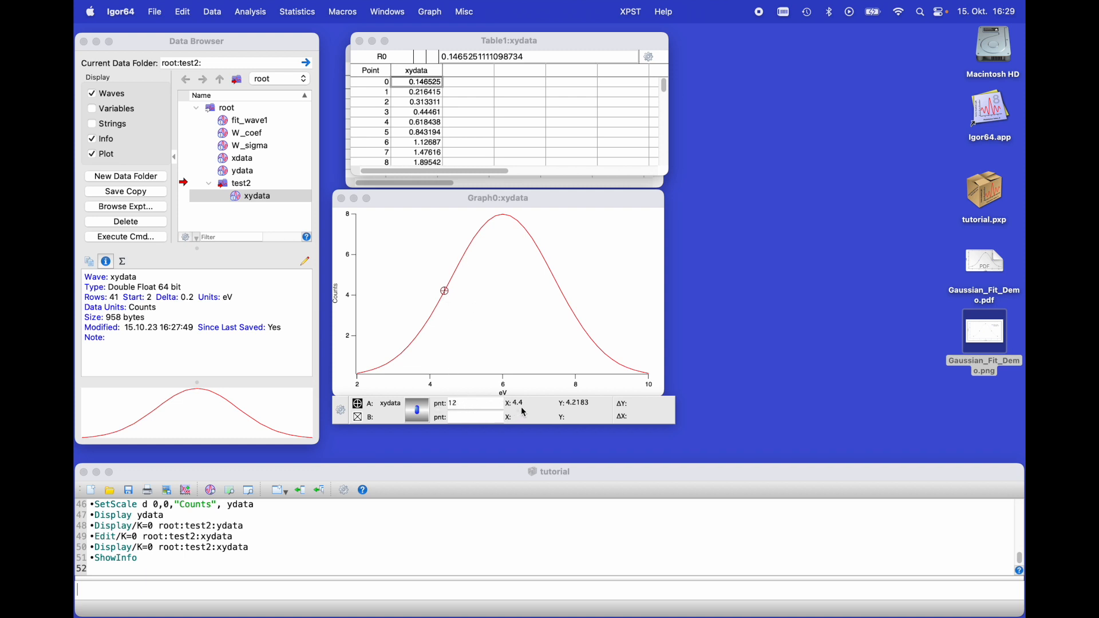
key(Right)
key(Right)
key(Right)
key(Right)
key(Right)
key(Right)
key(Right)
key(Right)
key(Right)
key(Right)
key(Right)
key(Right)
key(Right)
key(Right)
key(Left)
key(Left)
key(Left)
key(Left)
key(Left)
key(Left)
- Recall the earlier ydata Gaussian command, rewrite it in terms of x as ydata = 8*exp(-((x-6)/2)^2), and try to run it
click(455, 597)
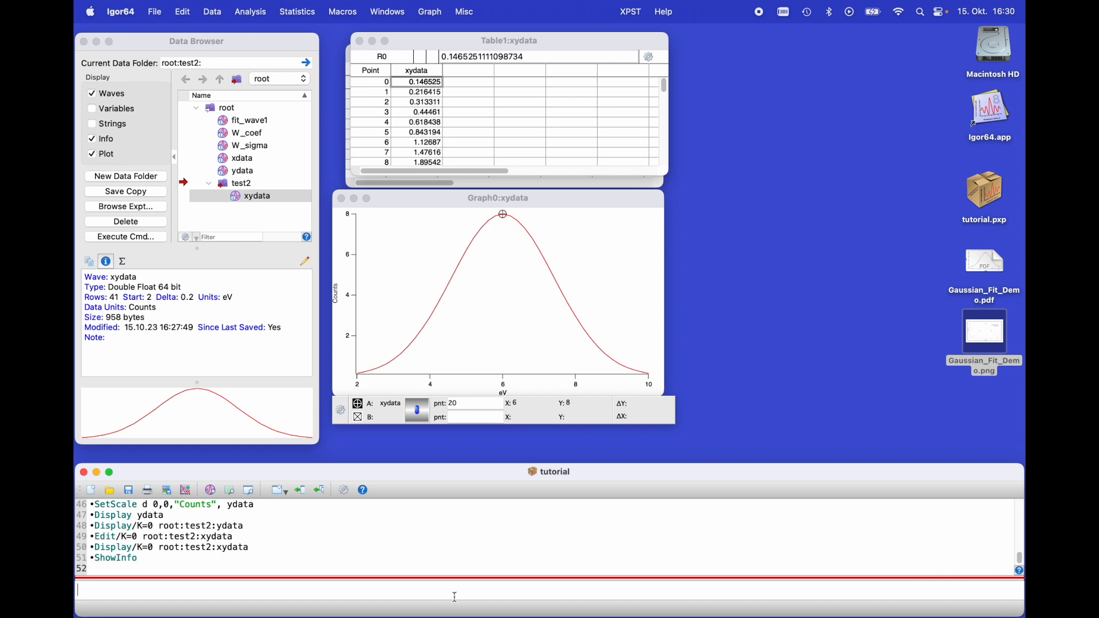
key(Up)
key(Up)
key(Up)
key(Up)
key(Up)
key(Up)
key(Up)
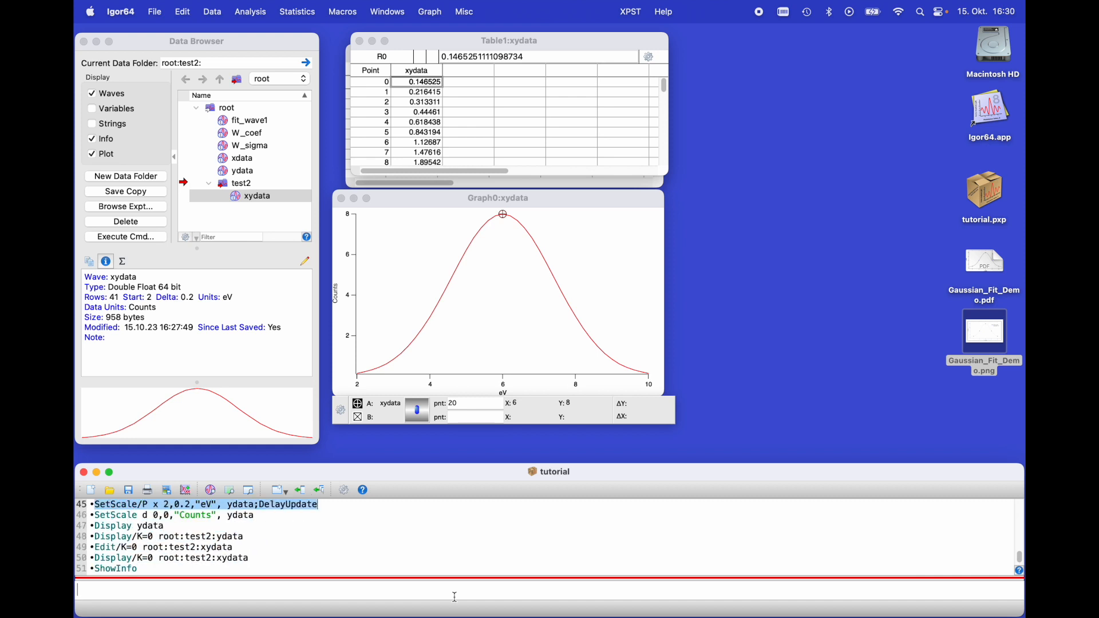
key(Up)
key(Return)
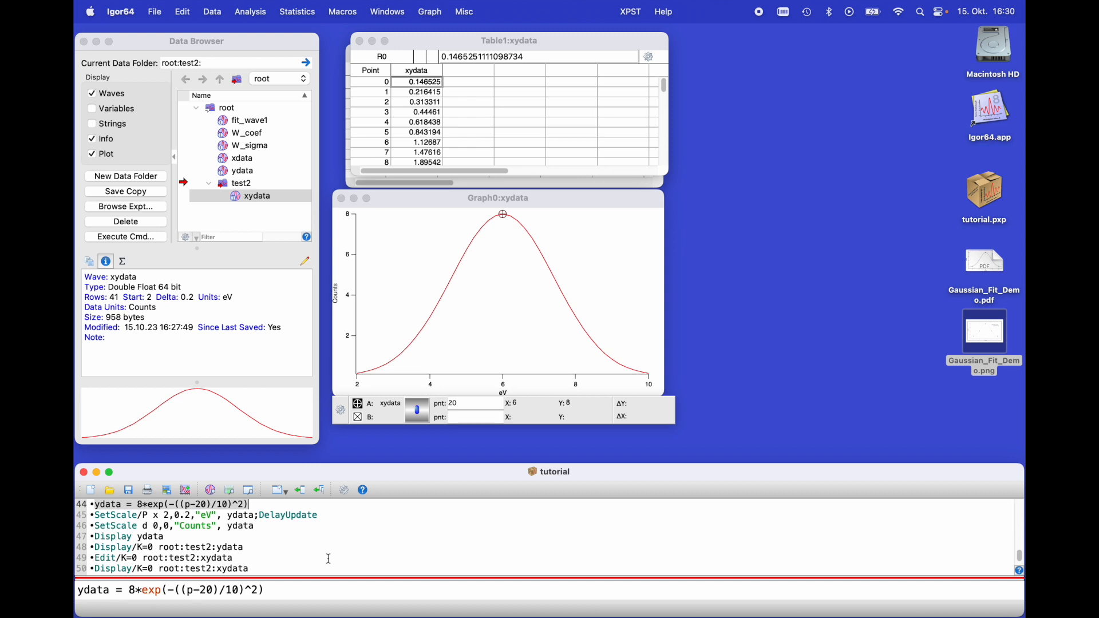
key(BackSpace)
text(x)
key(BackSpace)
key(BackSpace)
text(6)
key(BackSpace)
key(BackSpace)
text(2)
key(Return)
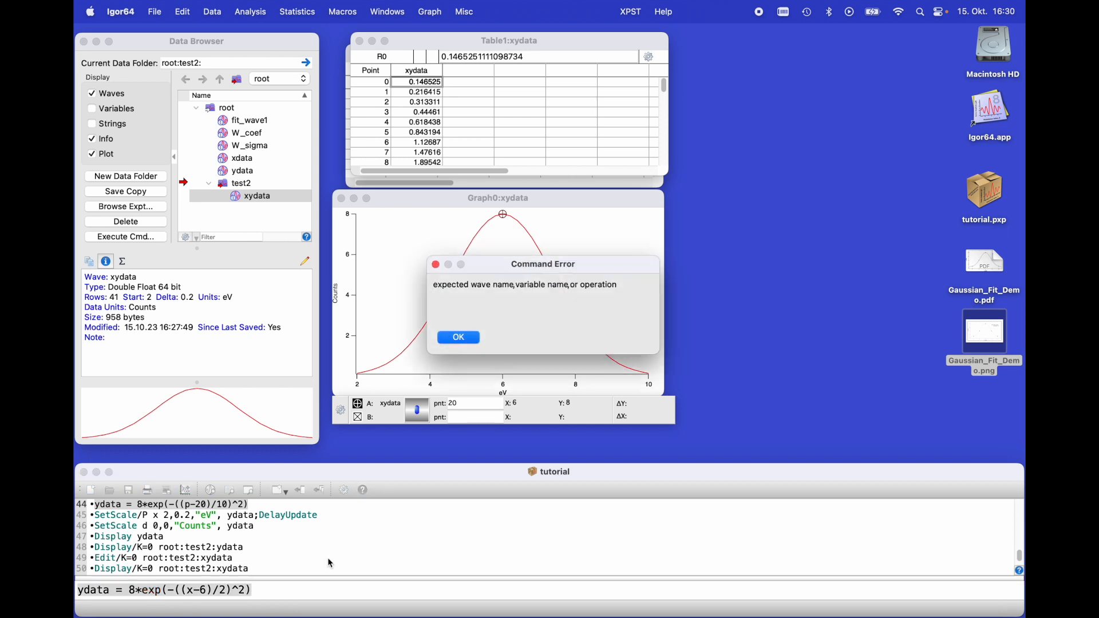
- Dismiss the command error, correct the wave name to xydata and run xydata = 8*exp(-((x-6)/2)^2)
key(Return)
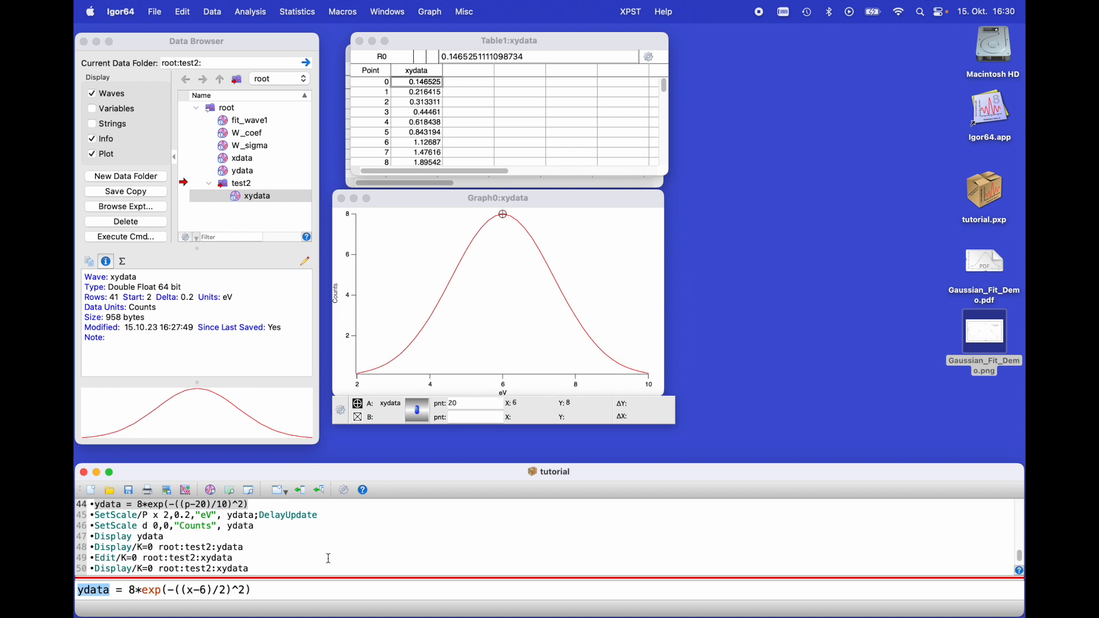
key(Left)
text(x)
key(End)
key(Return)
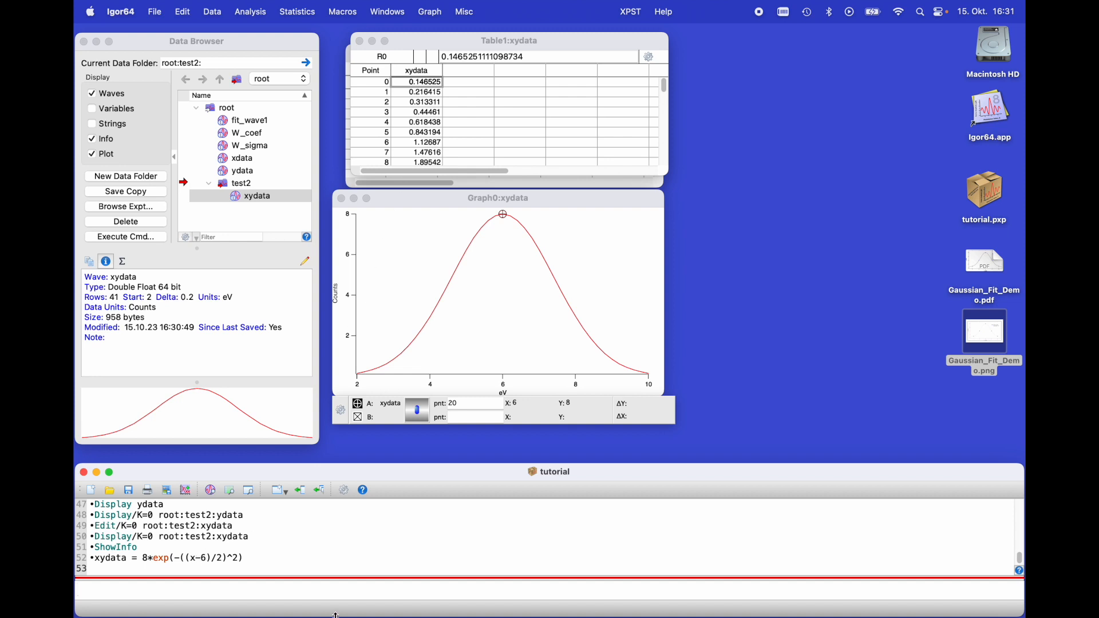
- Fill xydata with its X scaling values by running xydata = x, and with its point numbers by running xydata = p
text(xydata = x)
key(Return)
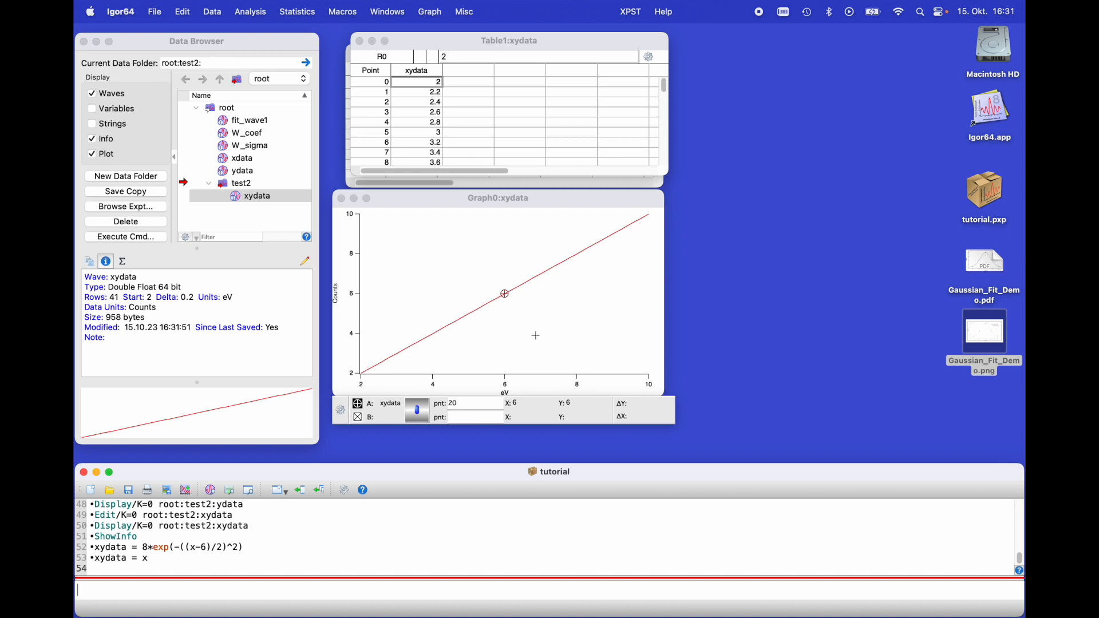
key(Up)
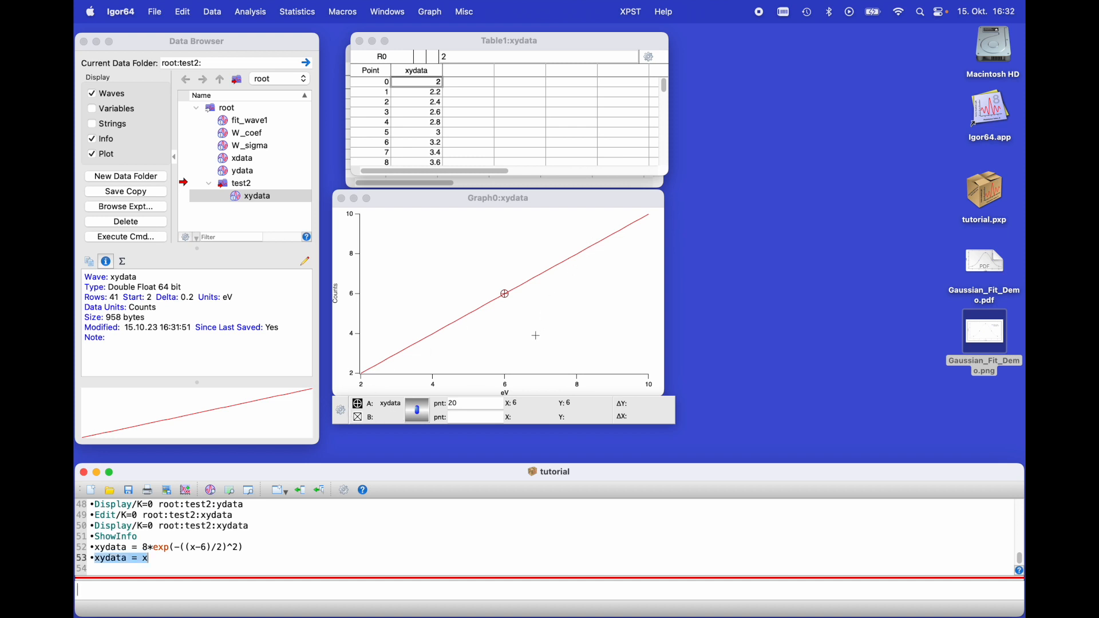
key(Return)
key(BackSpace)
text(p)
key(Return)
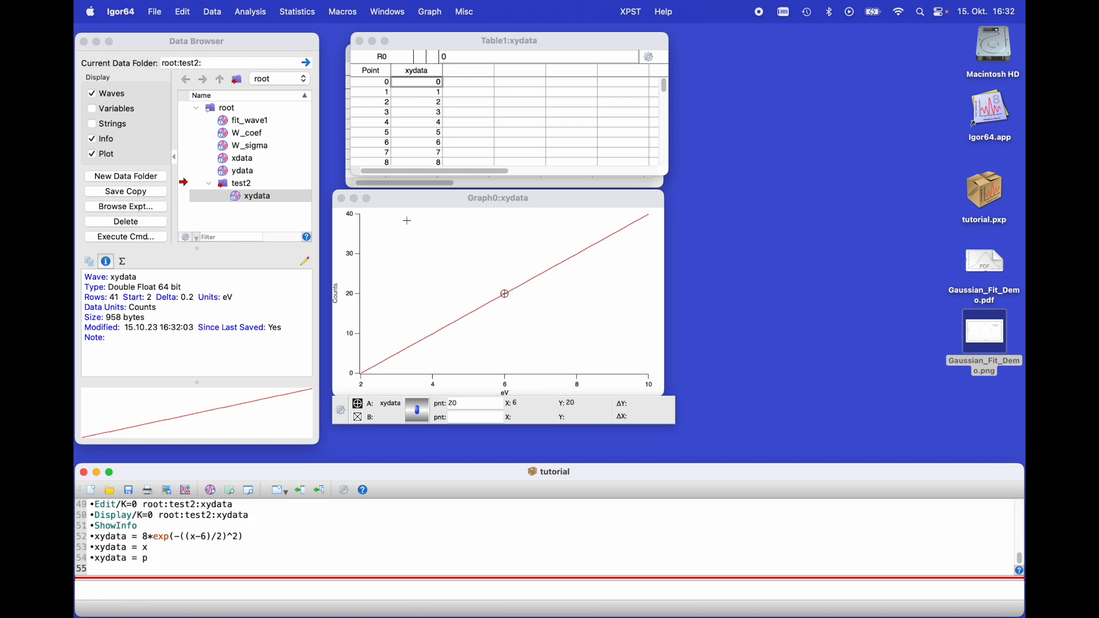
- Restore the Gaussian in xydata by rerunning xydata = 8*exp(-((x-6)/2)^2) from the command history
key(Up)
key(Up)
key(Up)
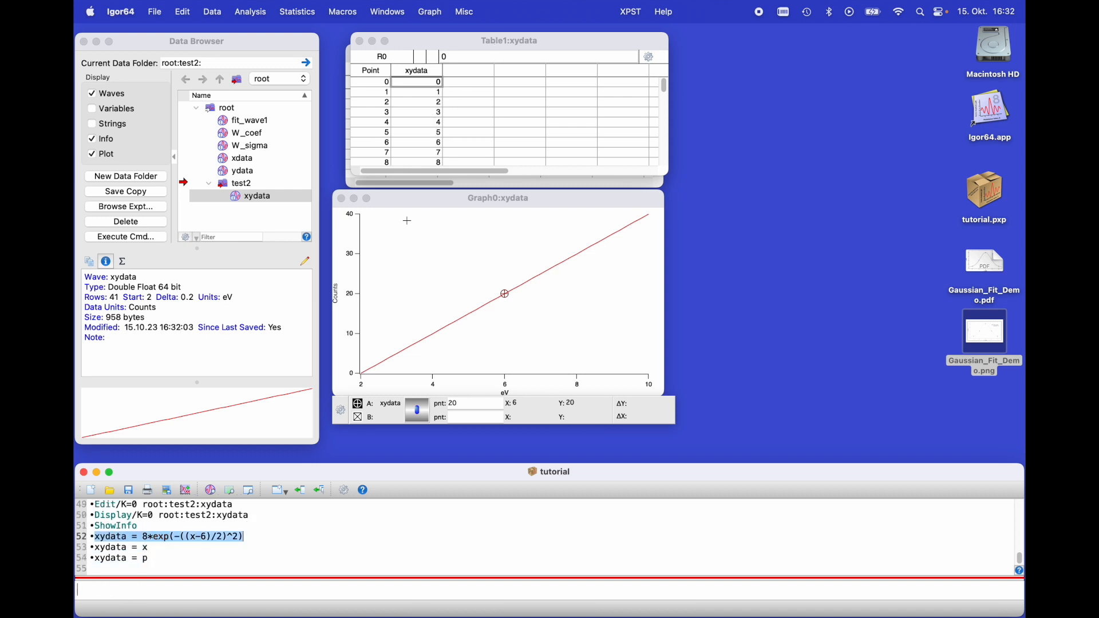
key(Return)
key(Return)
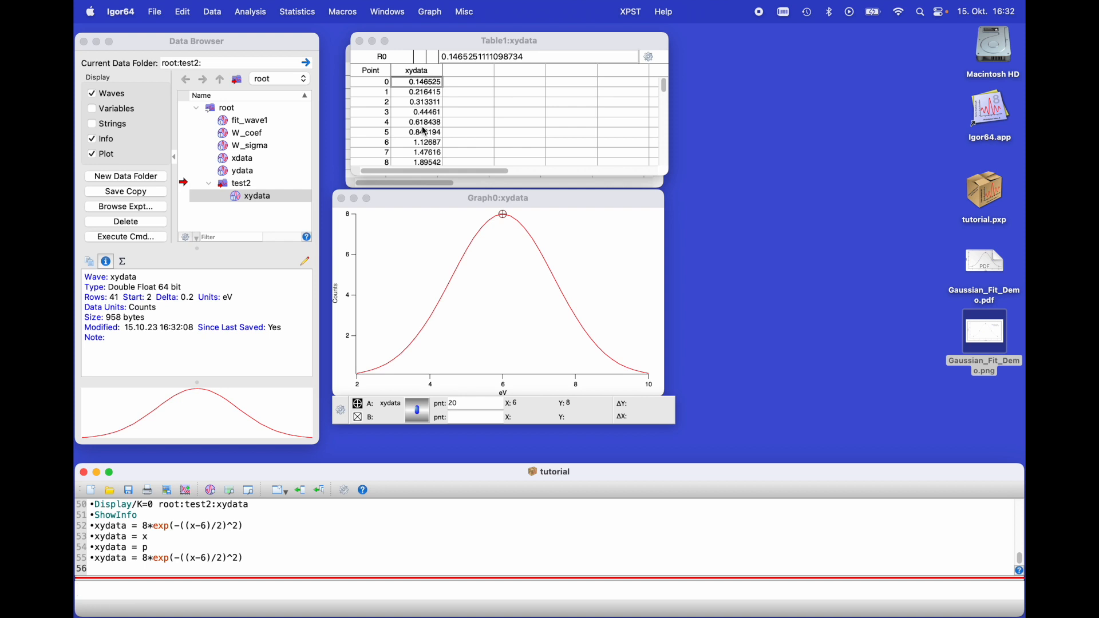
- Print the value of xydata at X = 6 by running print xydata(6)
text(print )
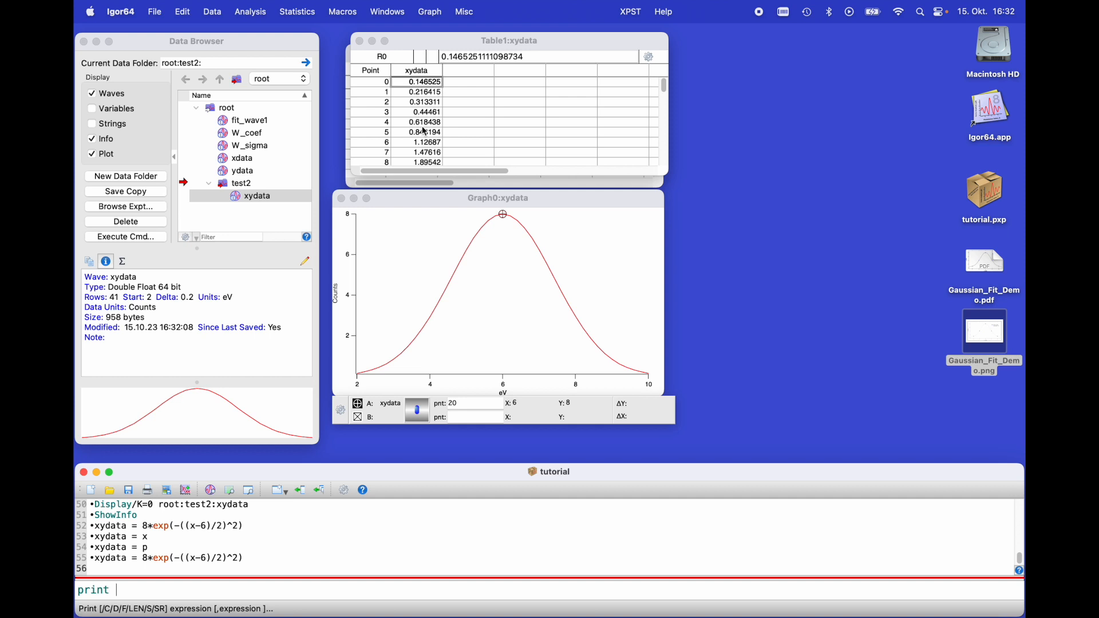
text(xydata()
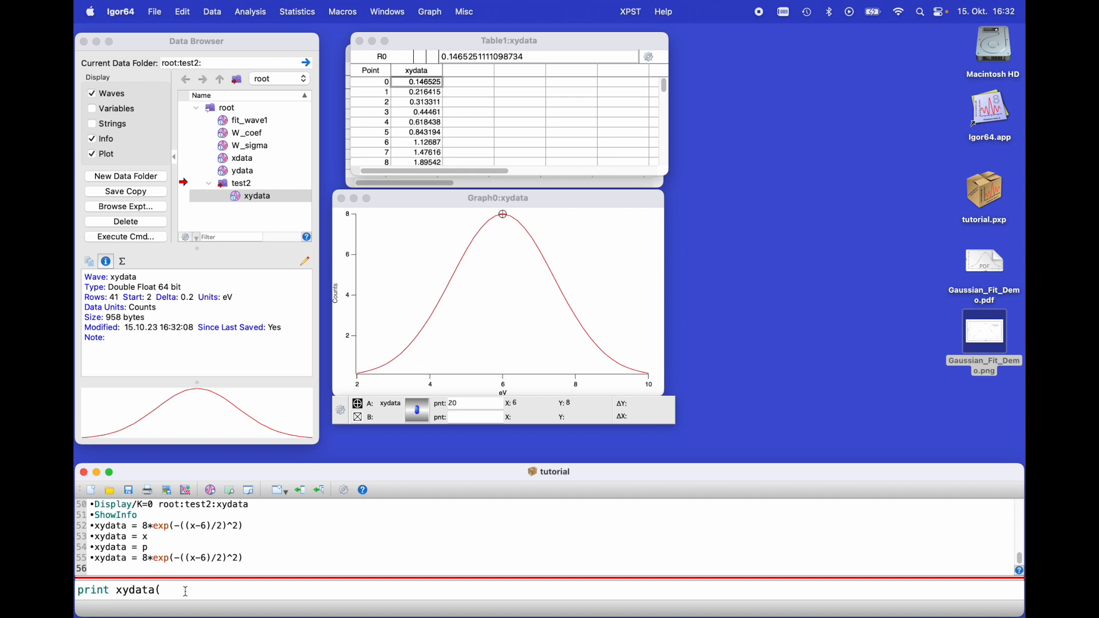
text(6))
key(Return)
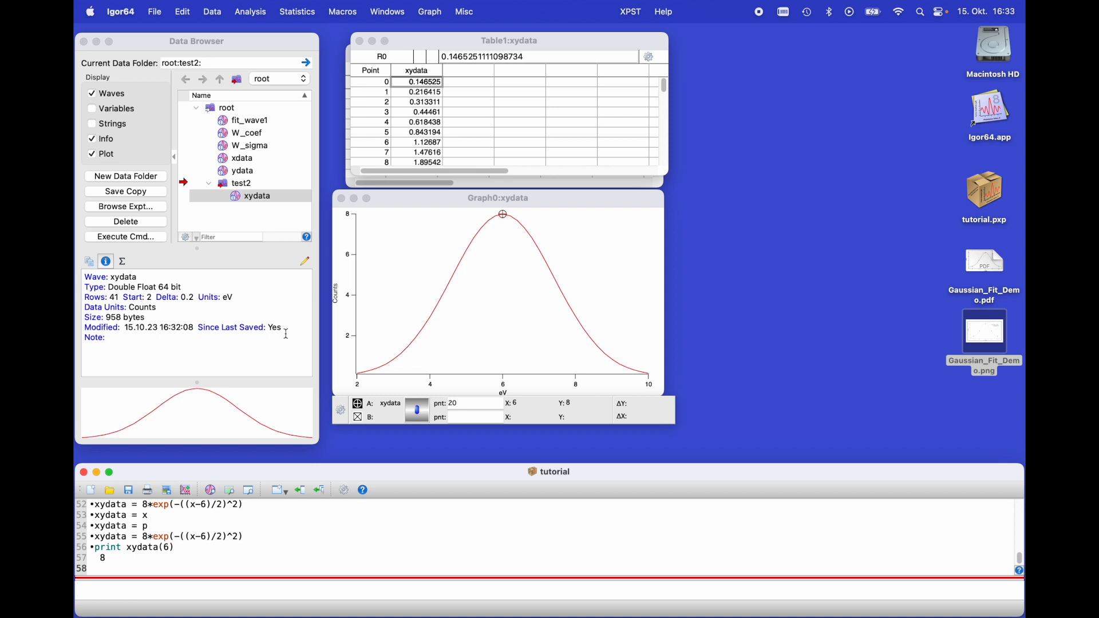
- Print the value of xydata between data points by running print xydata(6.05), and compare it with the table rows around point 20
key(Up)
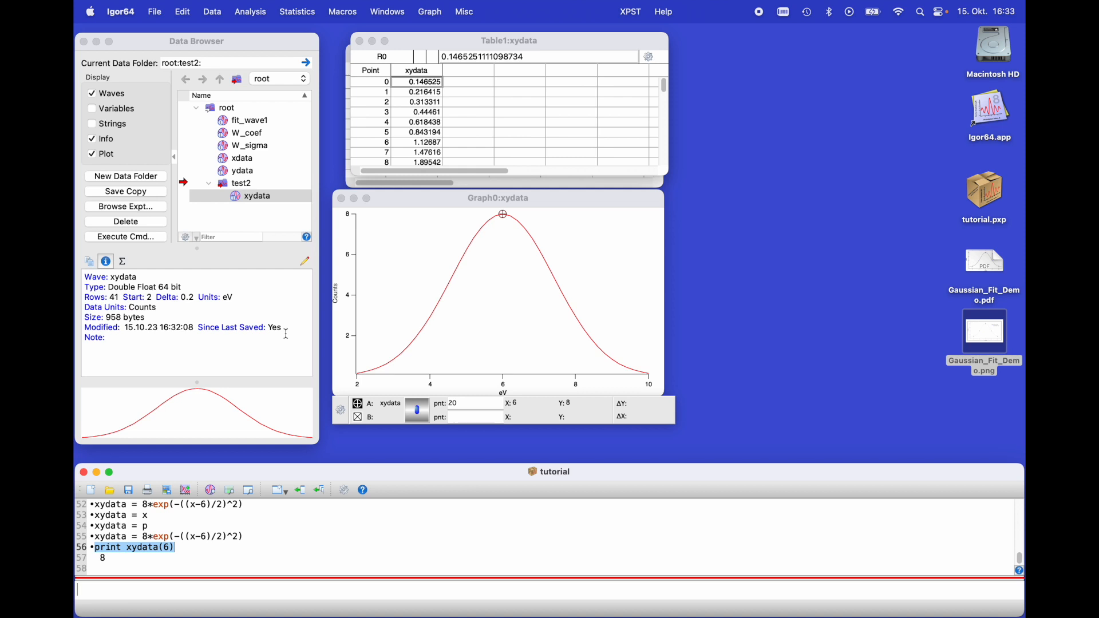
key(Return)
key(Left)
text(.)
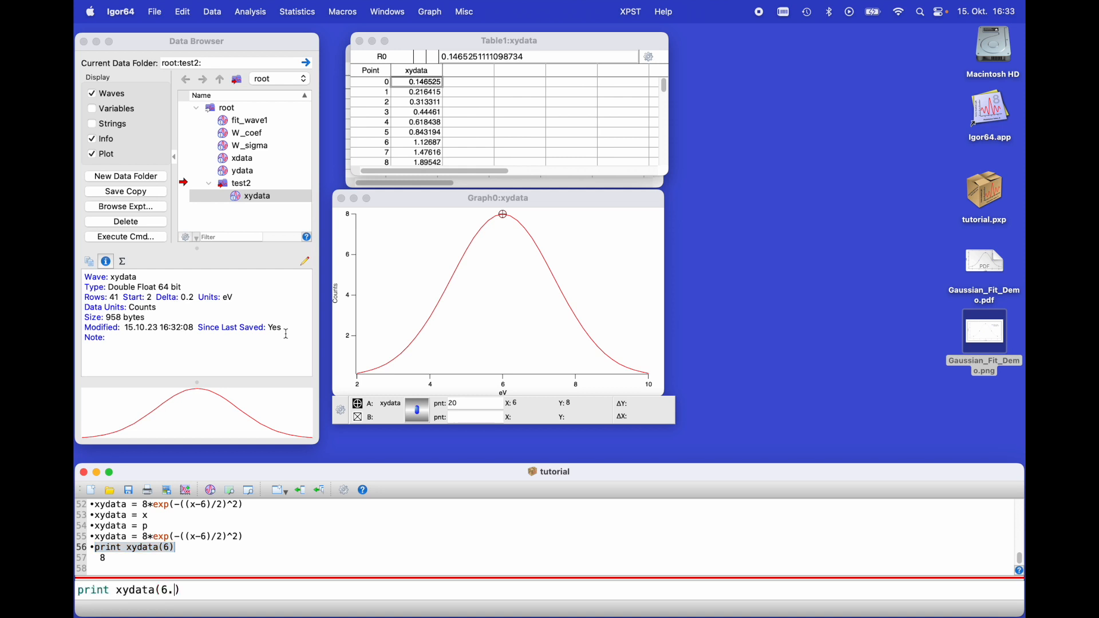
text(05)
scroll(466, 123, down, 5)
scroll(467, 123, up, 4)
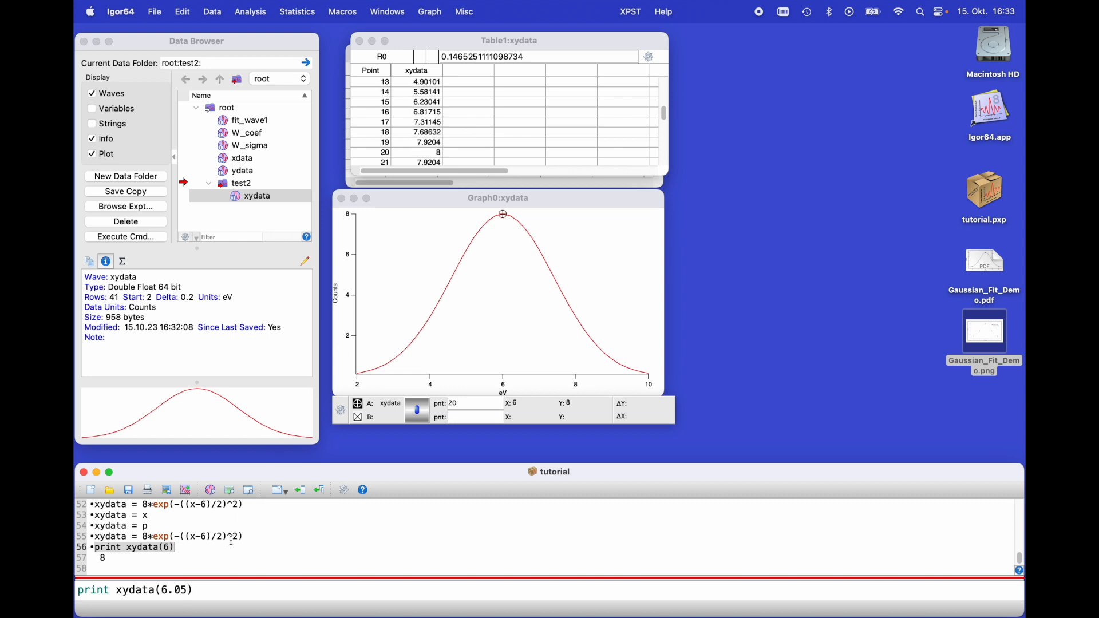
key(Return)
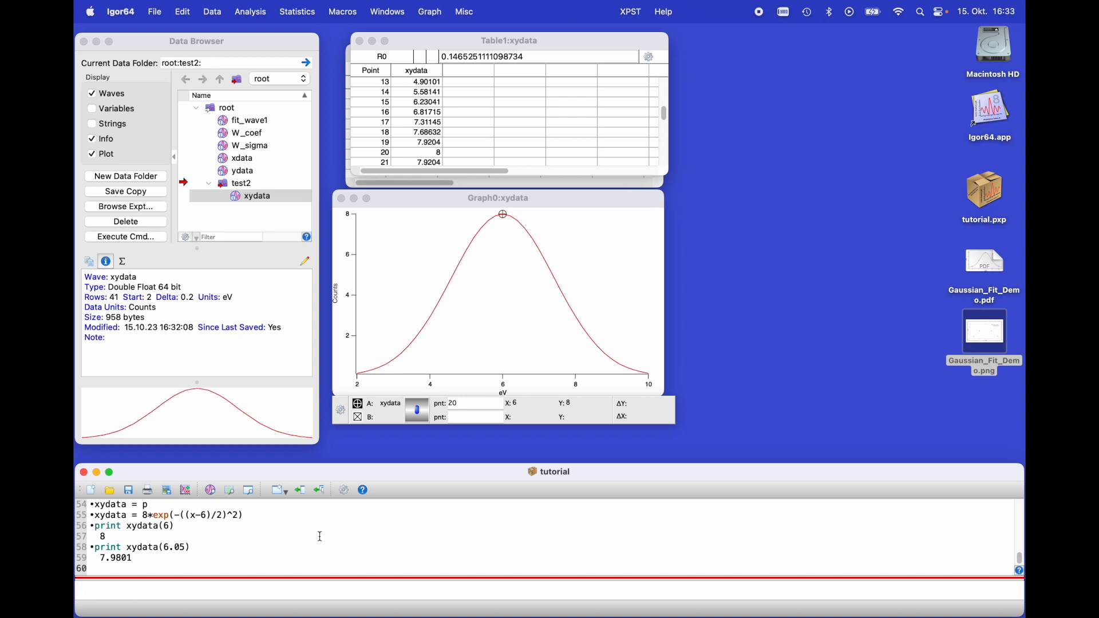
scroll(435, 137, down, 1)
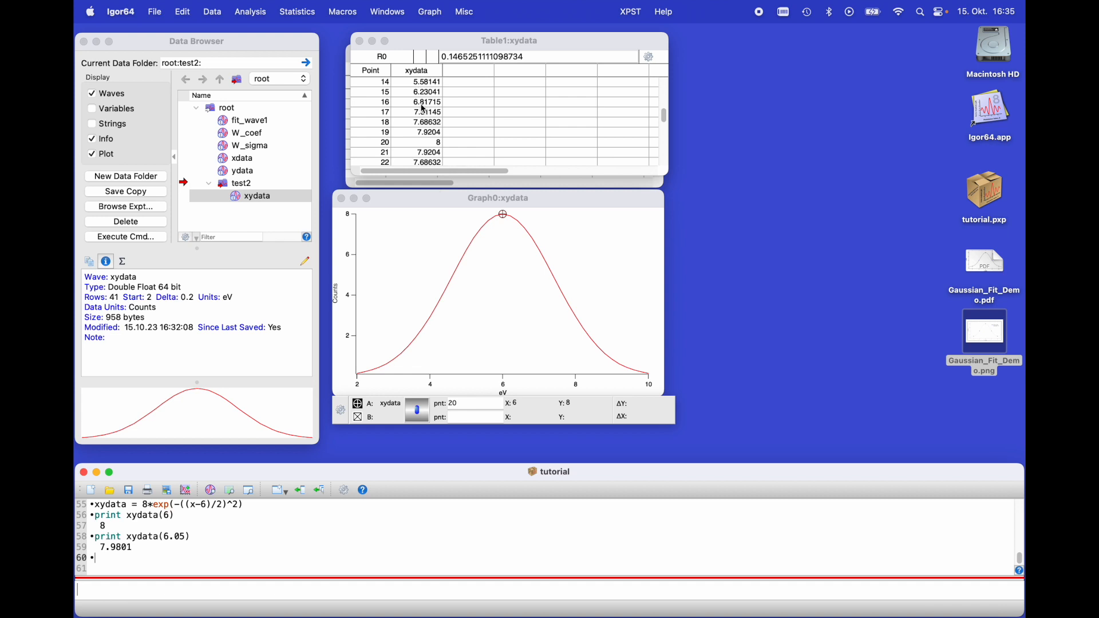
- Create a new table of the xydata wave in test2 with both its index and data columns
click(395, 12)
click(397, 49)
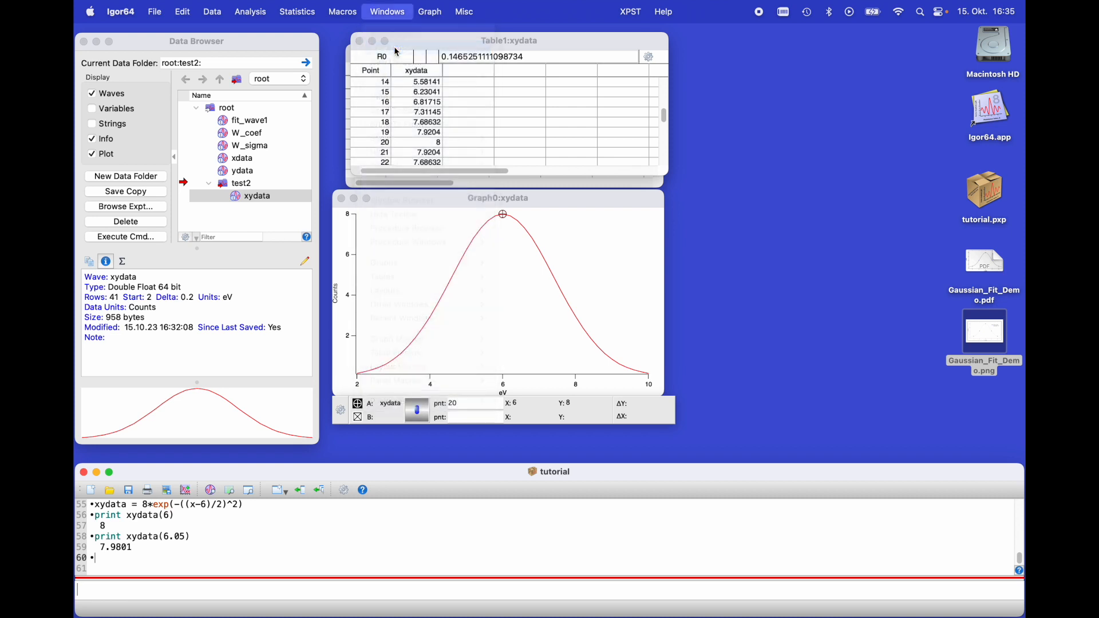
click(403, 234)
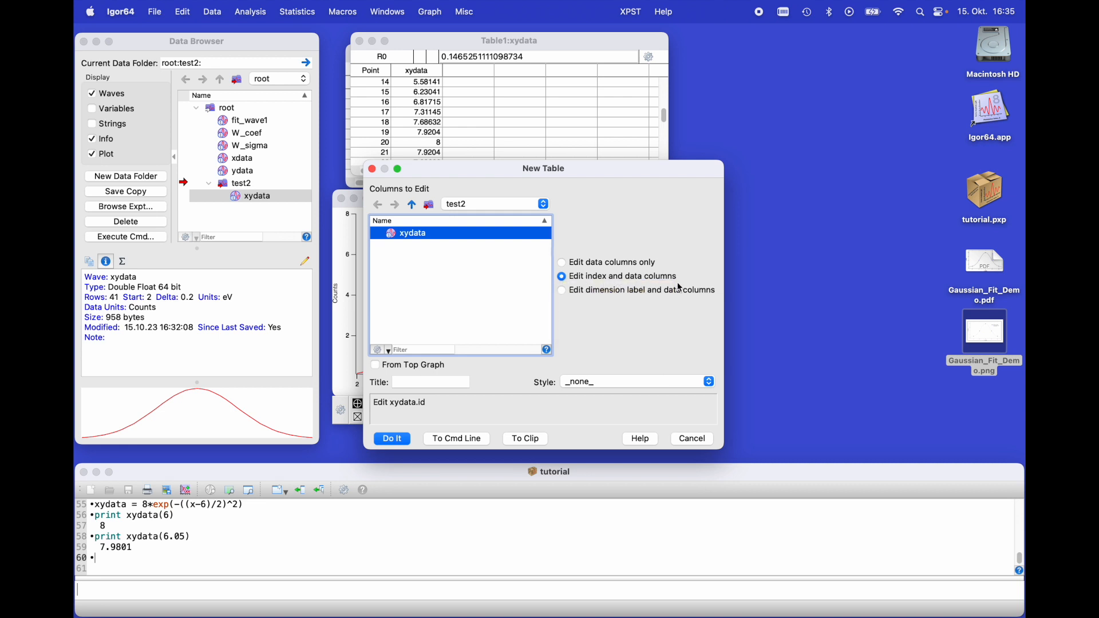
click(394, 438)
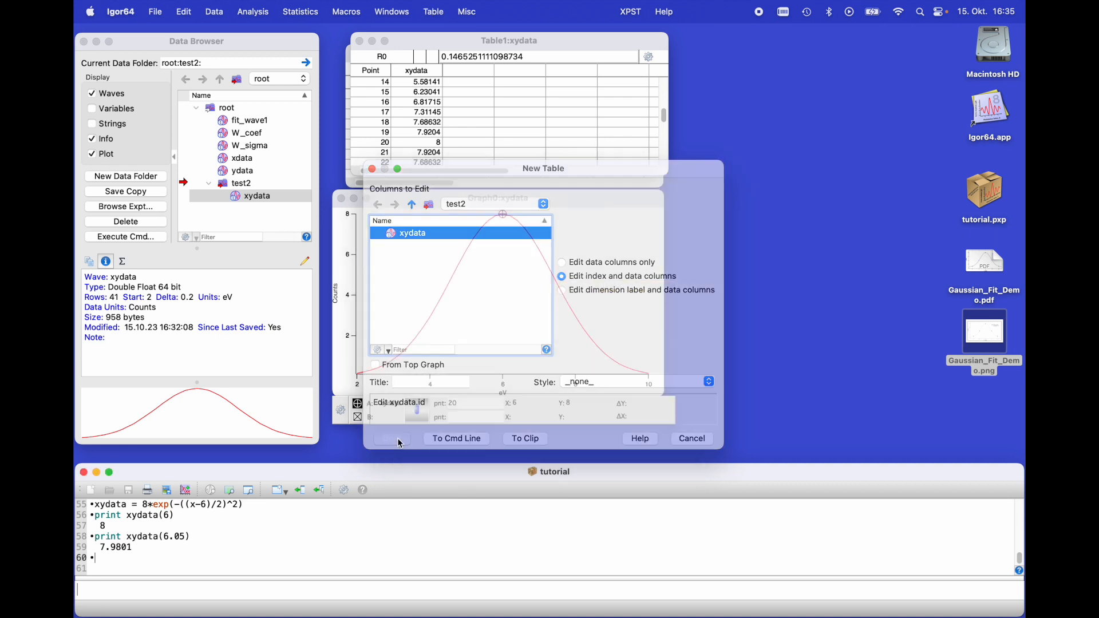
drag(323, 43, 568, 209)
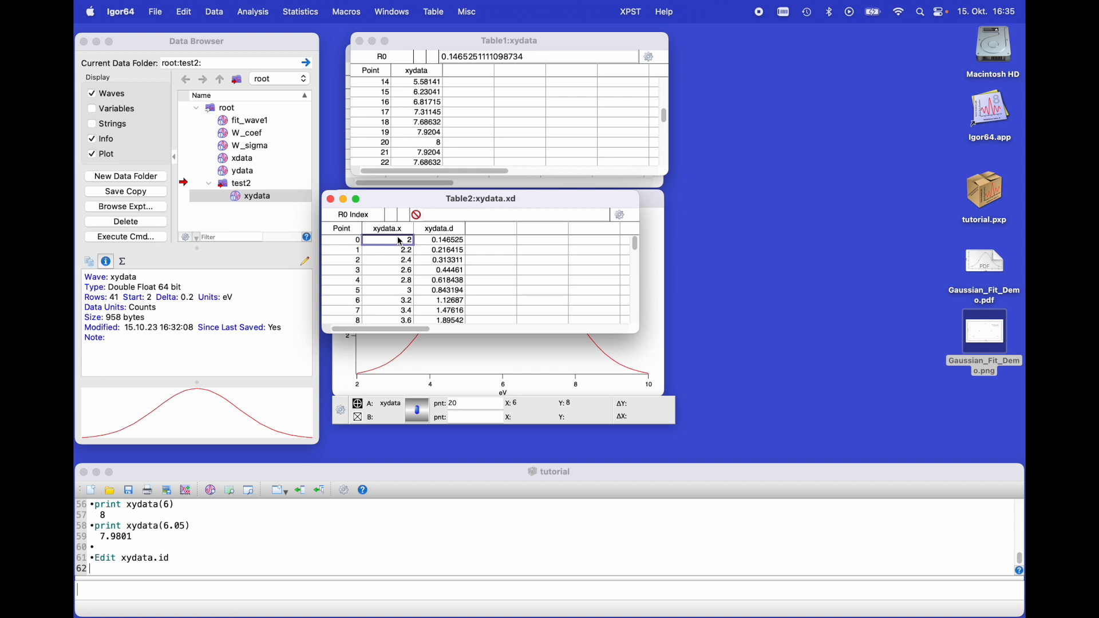
- Examine the X values beside the data values down to the last point, and close the new table
scroll(449, 244, down, 4)
scroll(450, 243, down, 10)
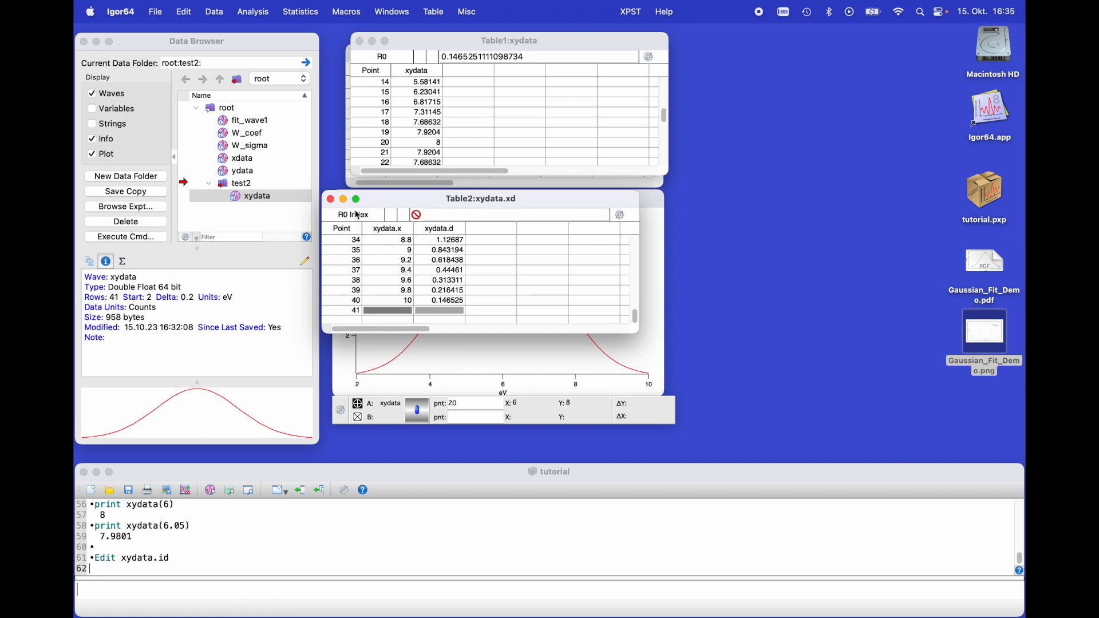
click(331, 200)
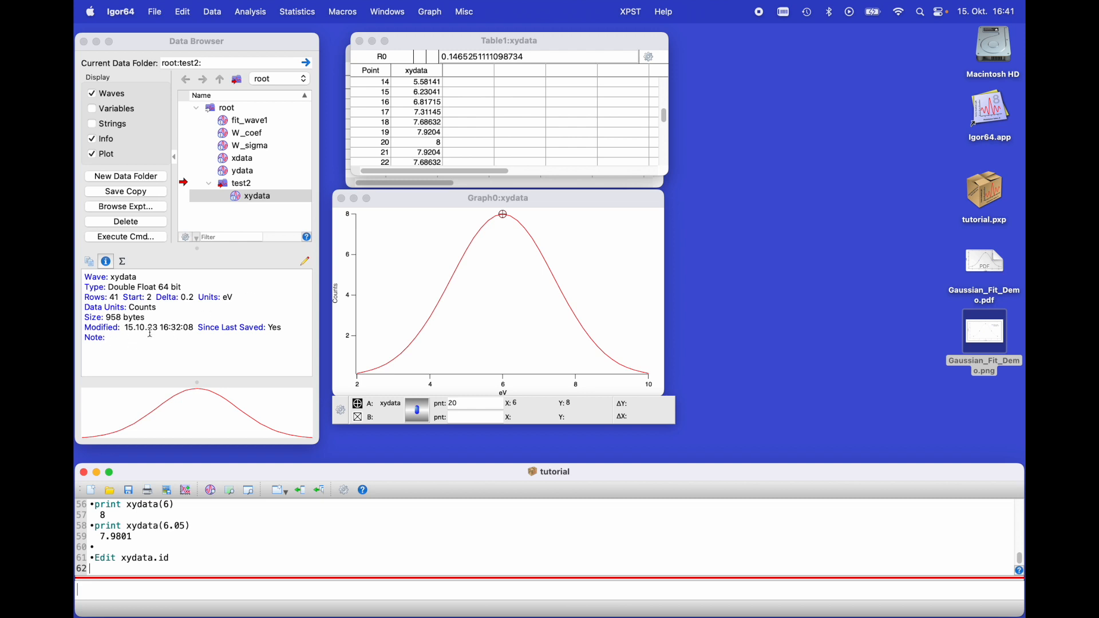
- Add the note "Measured on 13.10.23" to the xydata wave's properties and save the changes
click(305, 262)
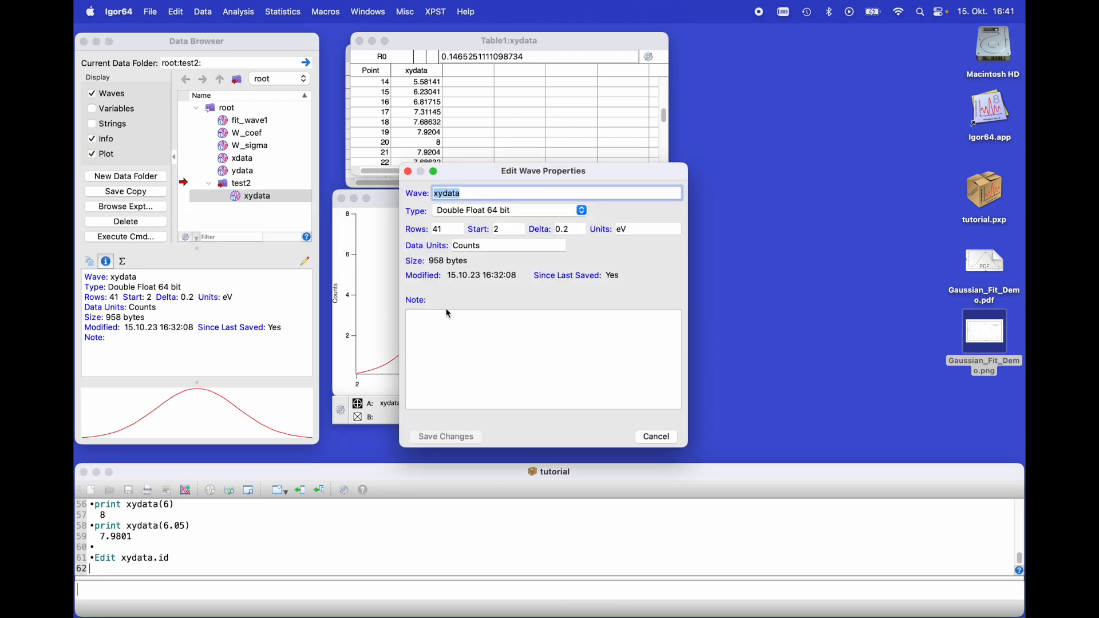
click(449, 325)
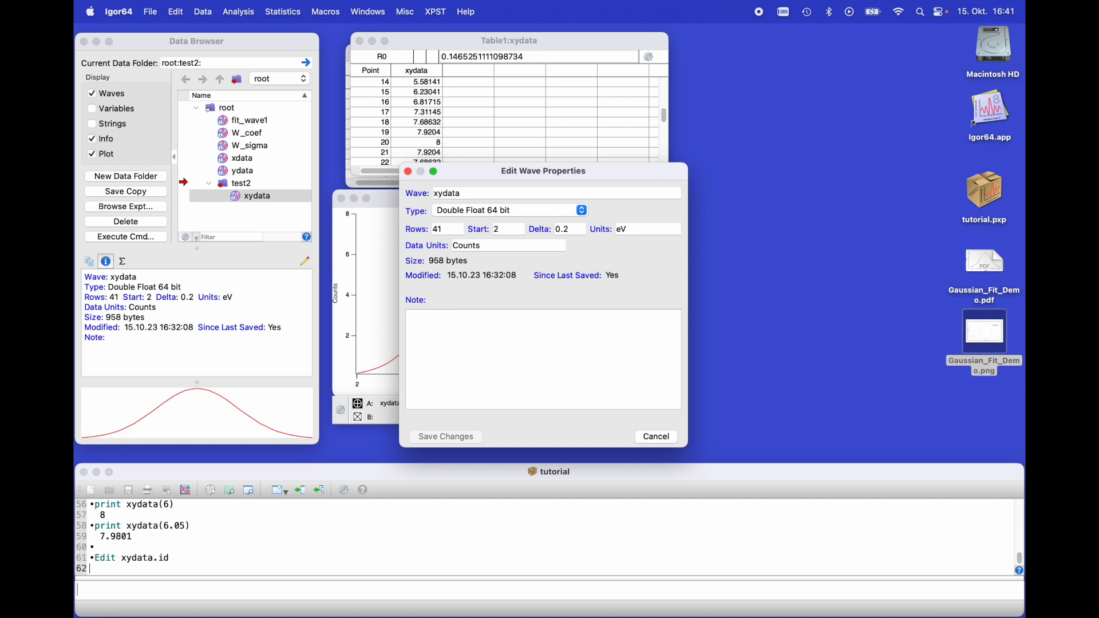
text(Measured)
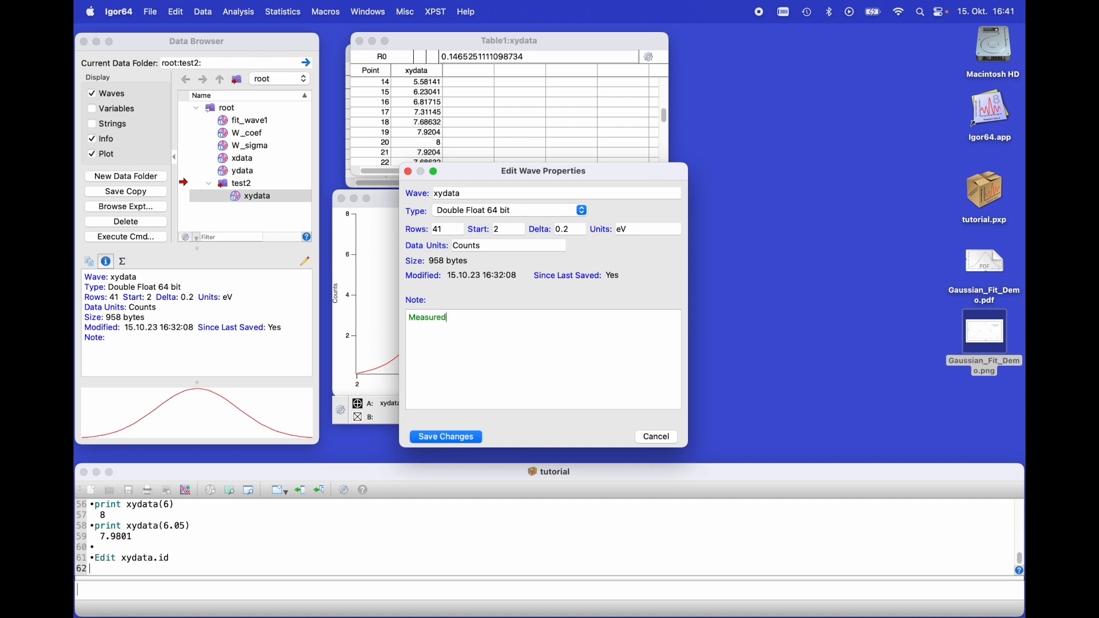
text( on 13.10.23)
click(452, 437)
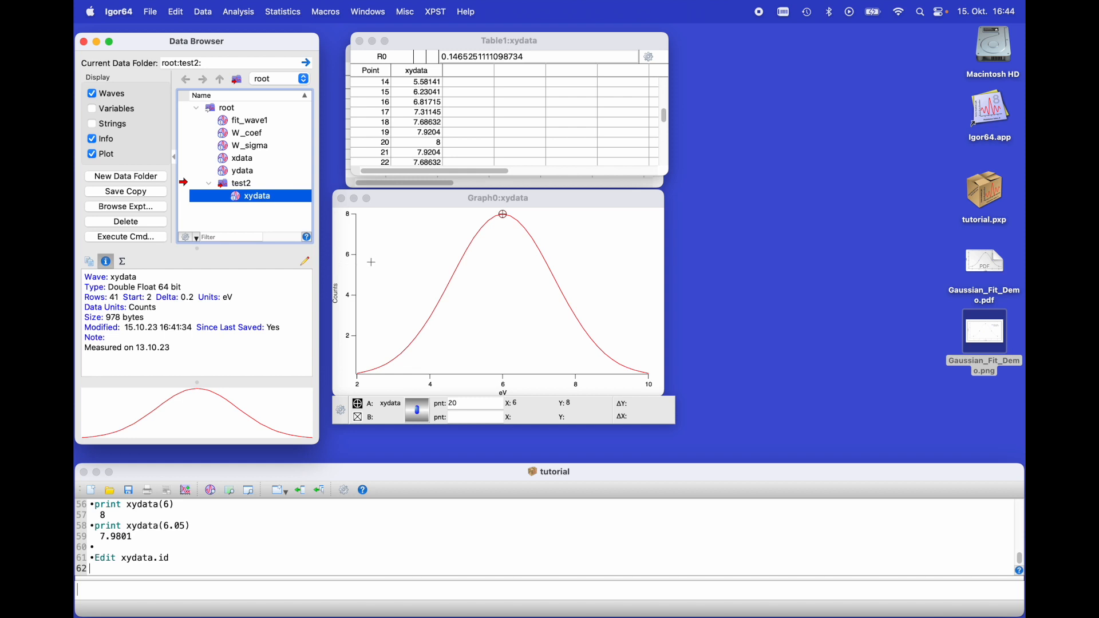
- Close the xydata table without saving a recreation macro, and put away the xdata and ydata table
click(360, 42)
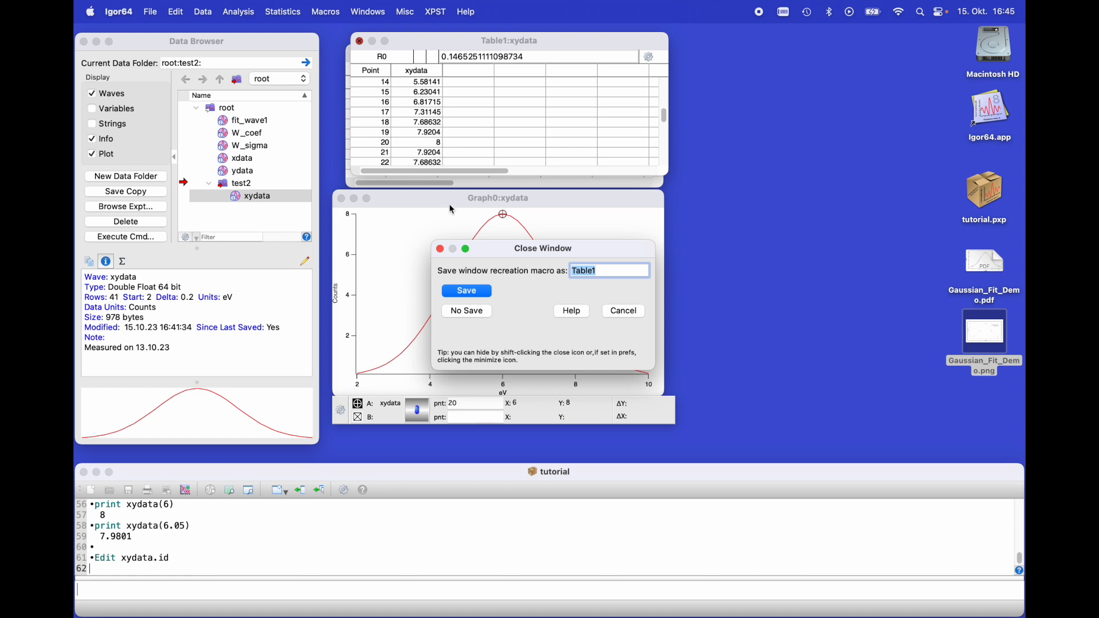
click(480, 316)
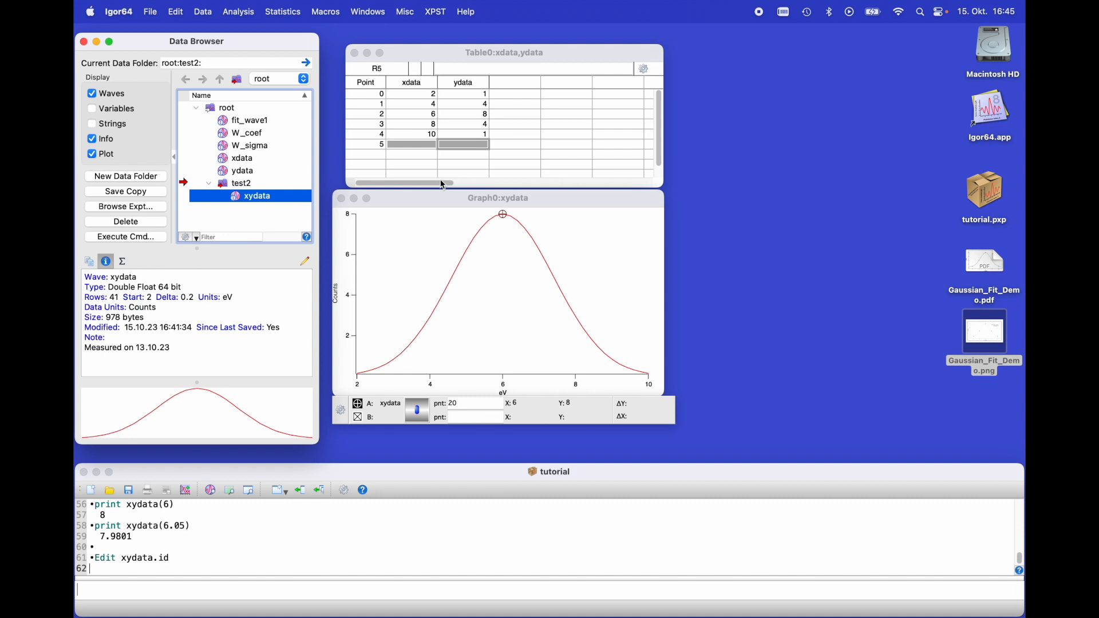
click(355, 53)
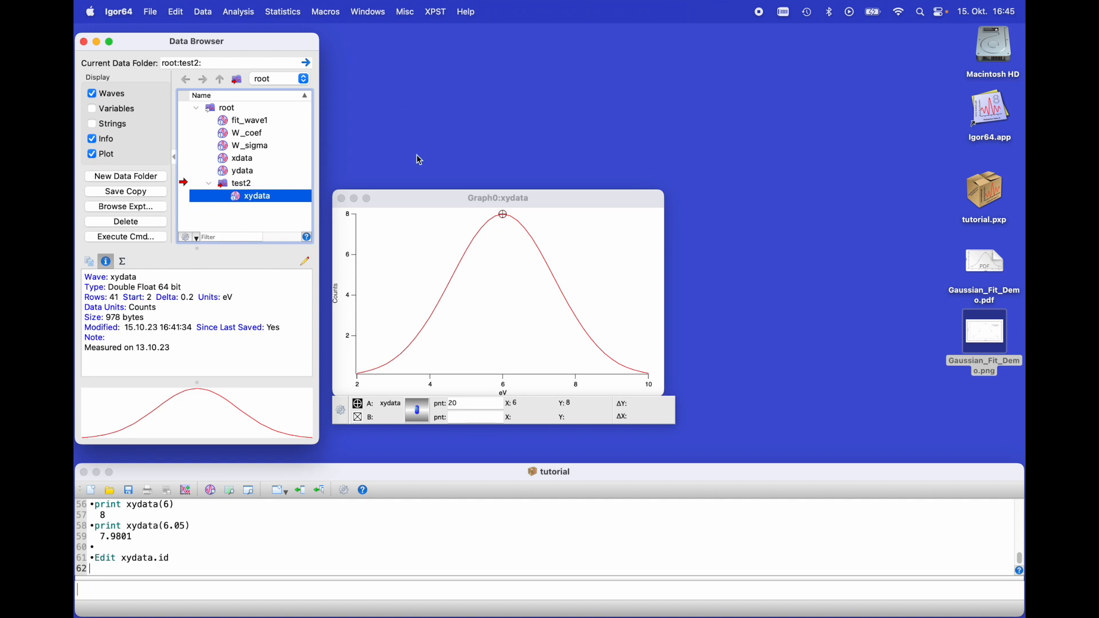
- Move the xydata graph beside the Gaussian Fit Demo graph and remove its cursor A and cursor info panel
drag(432, 201, 747, 192)
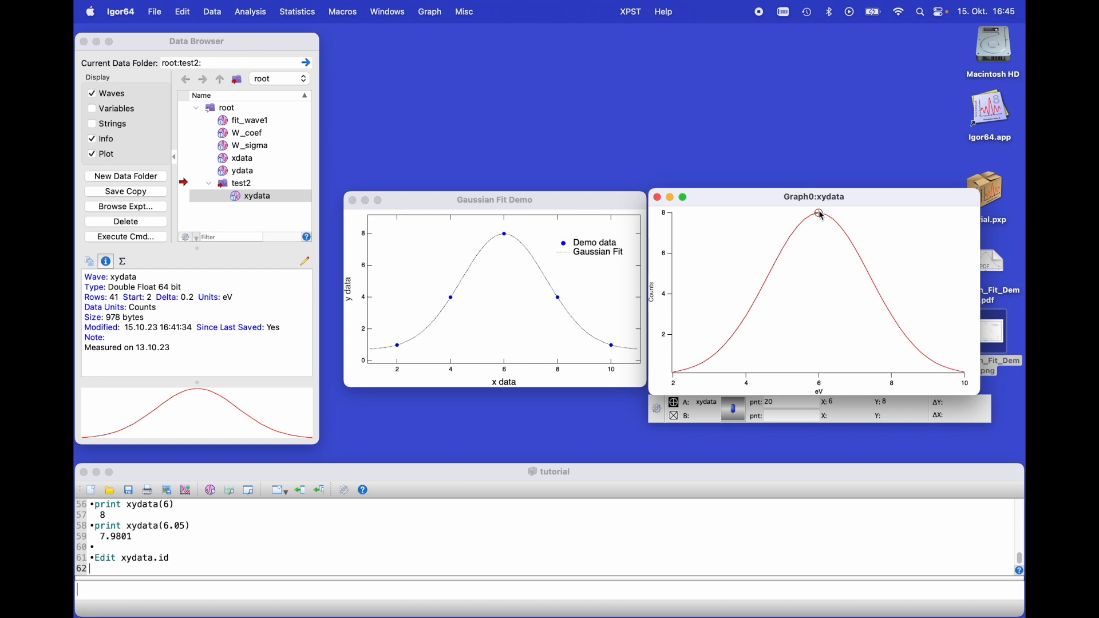
drag(813, 100, 819, 109)
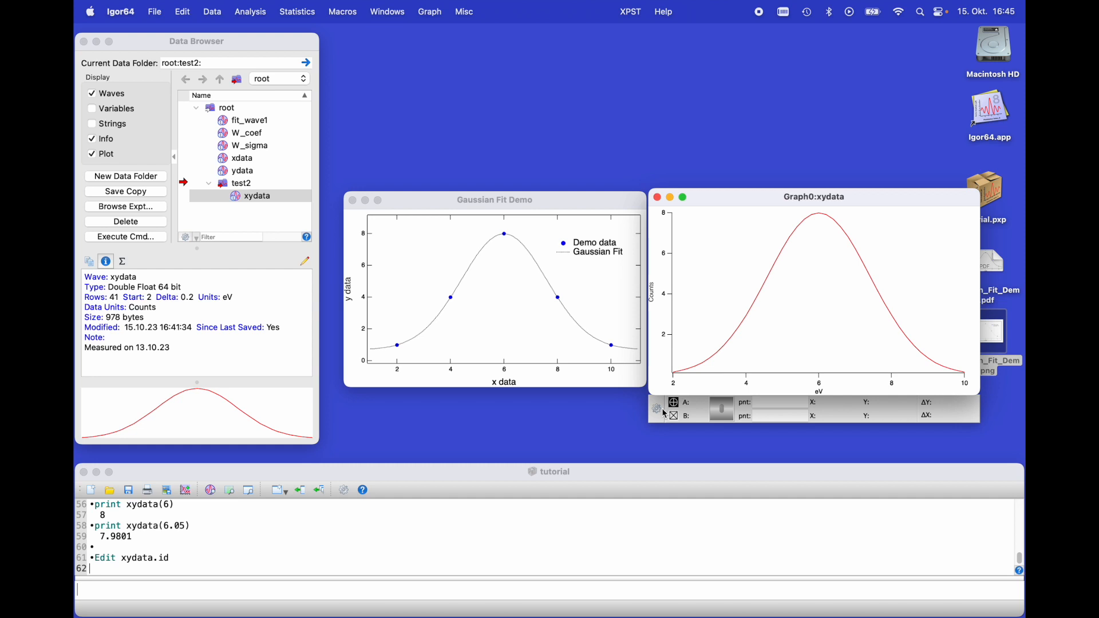
key(super+i)
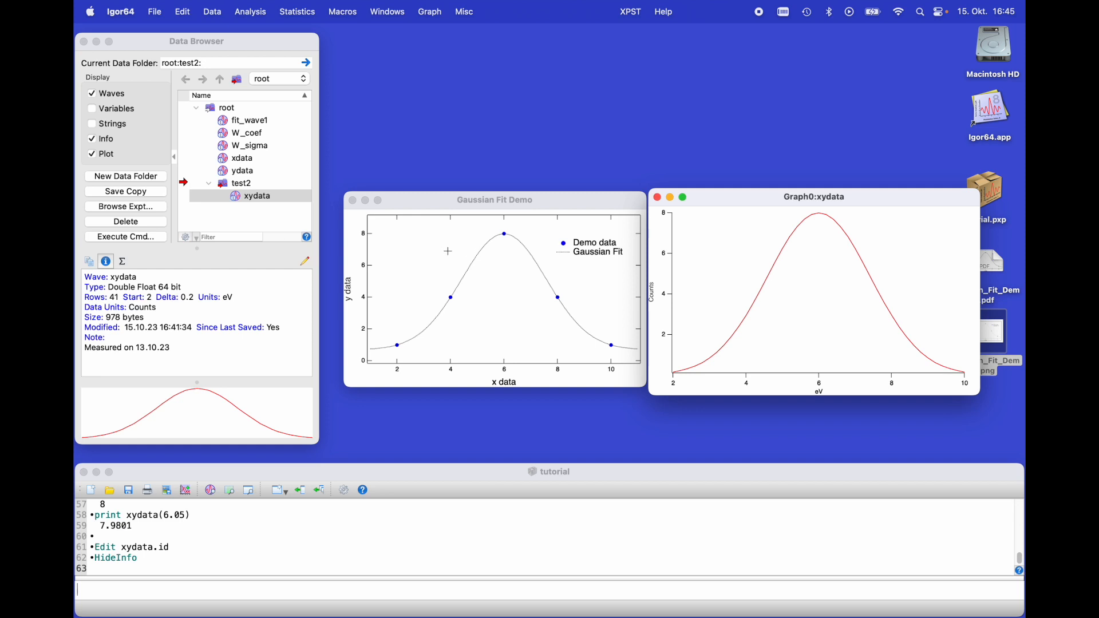
click(422, 213)
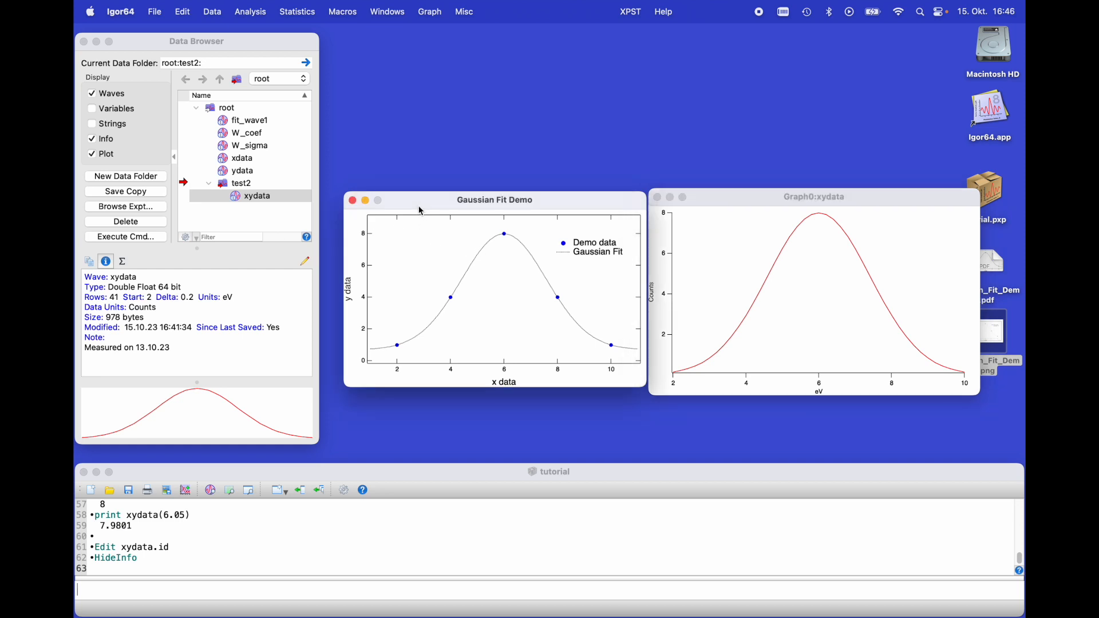
click(353, 201)
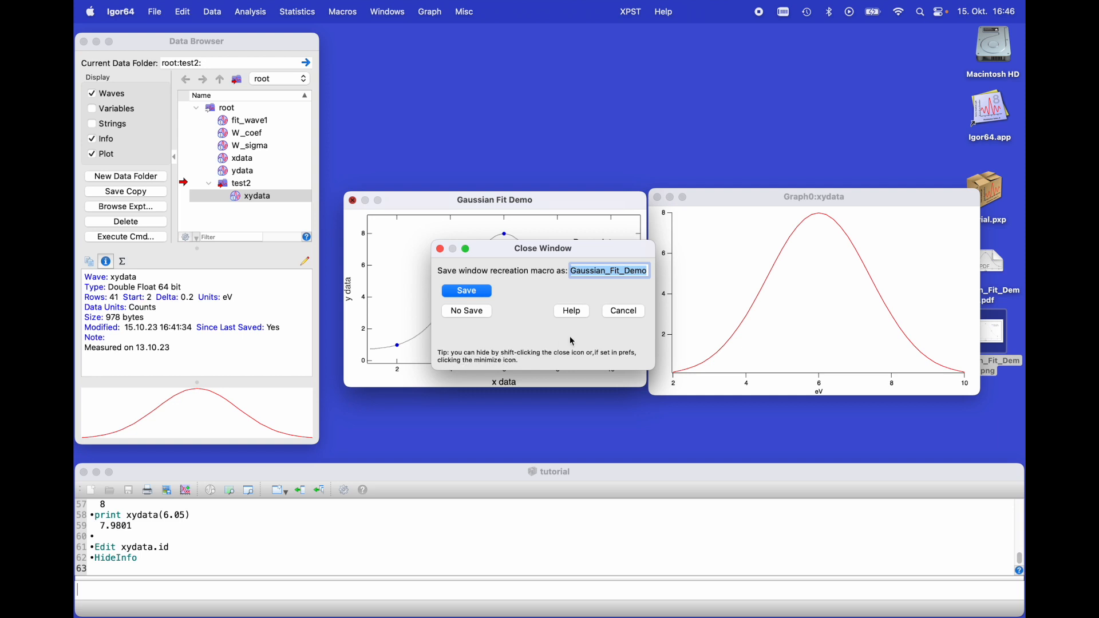
click(624, 317)
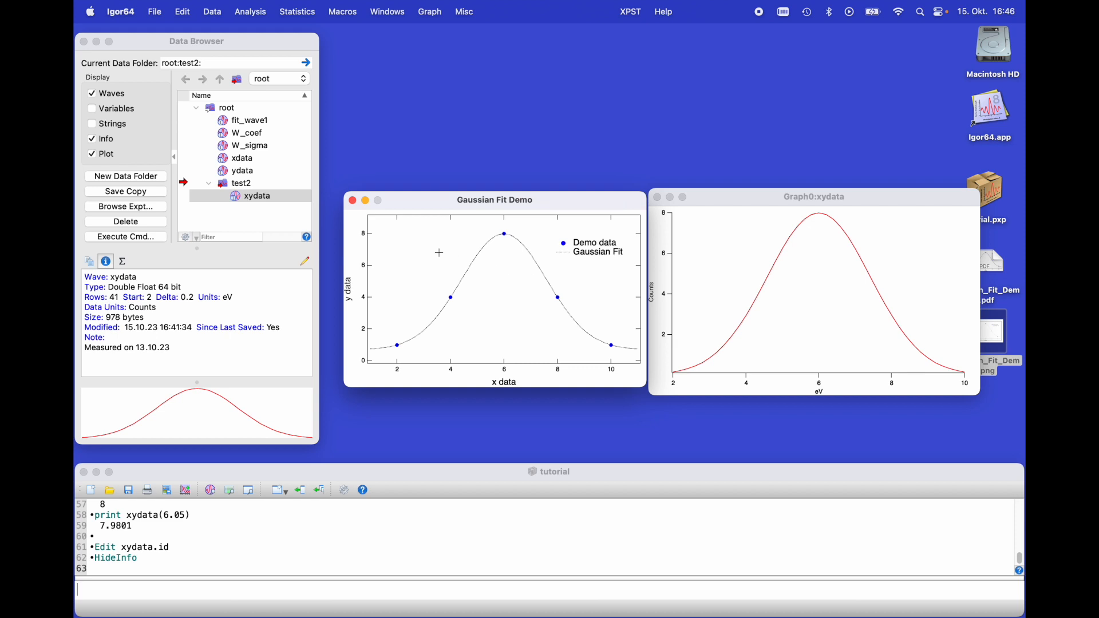
- Hide the Gaussian Fit Demo graph and show it again from the list of graphs
click(353, 201)
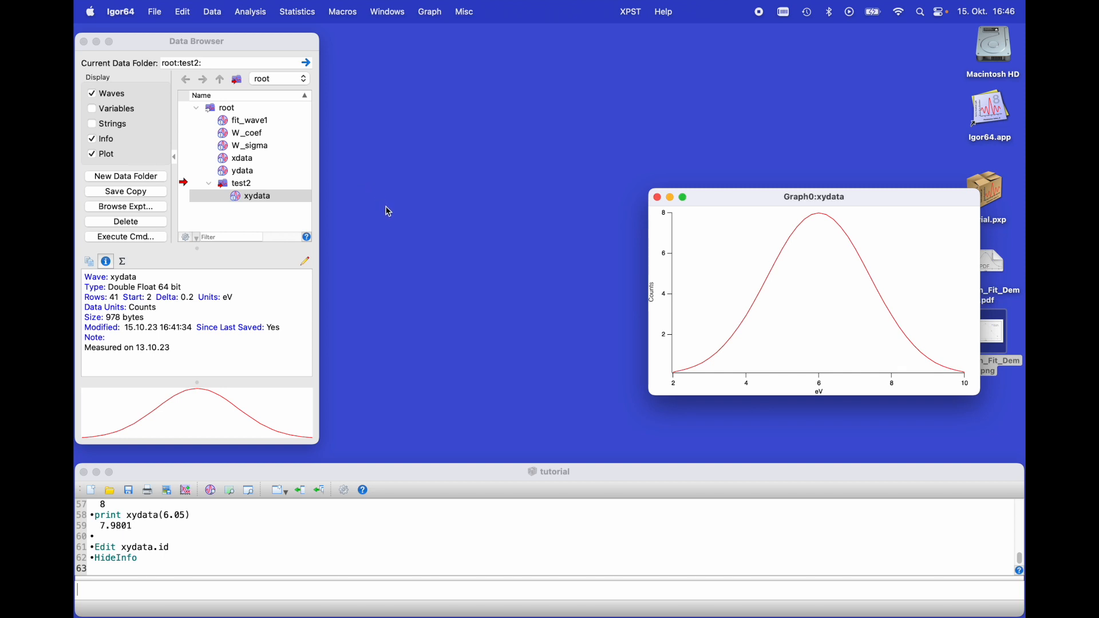
click(391, 12)
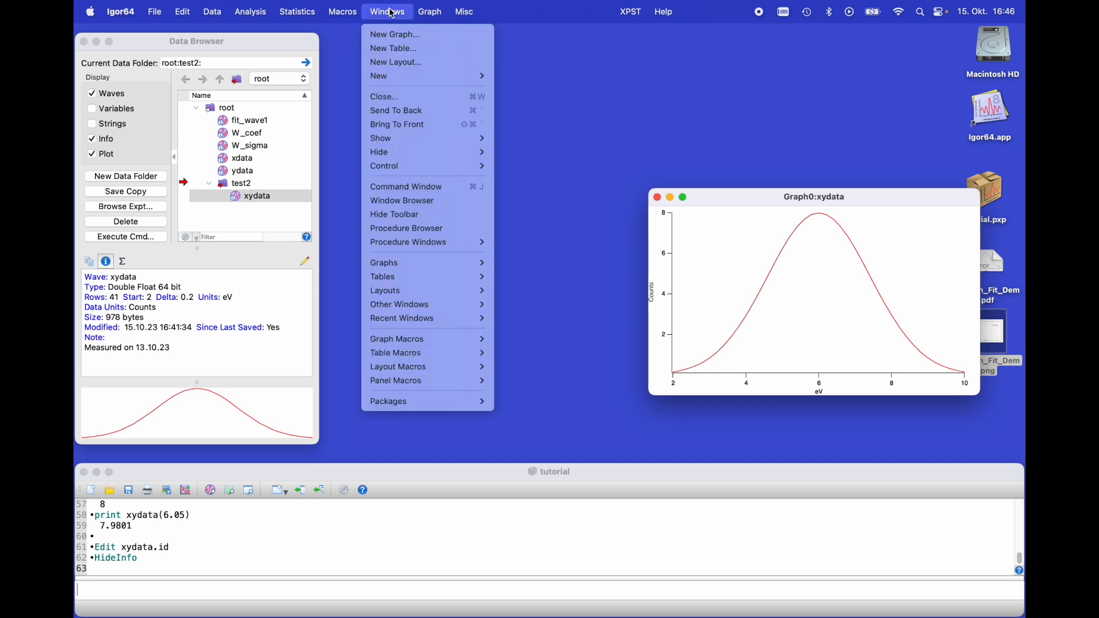
mouse_move(410, 266)
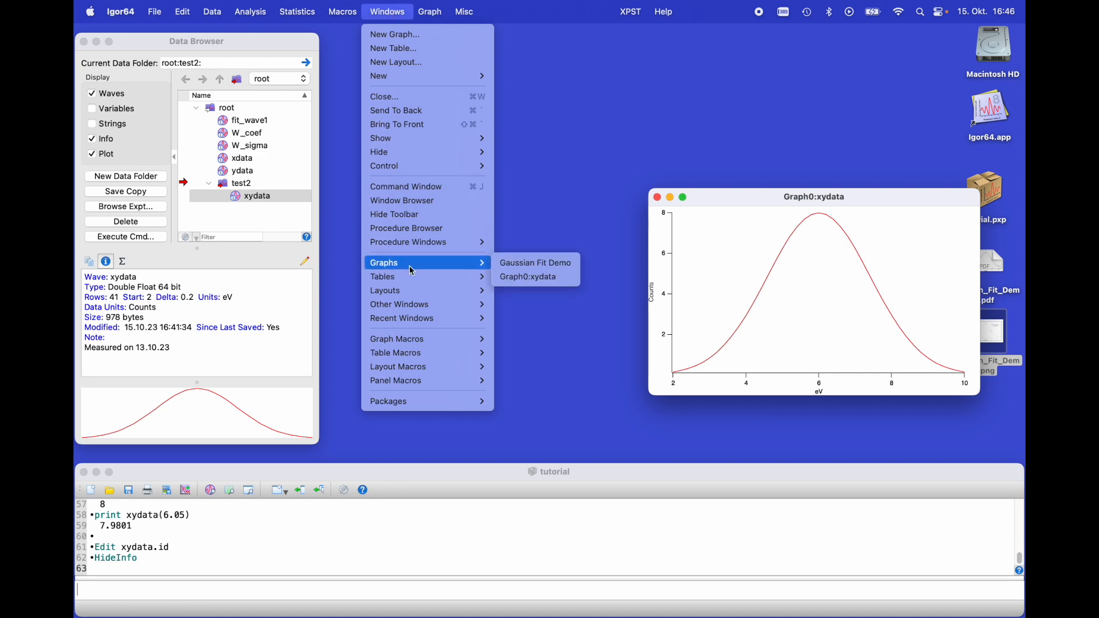
click(537, 266)
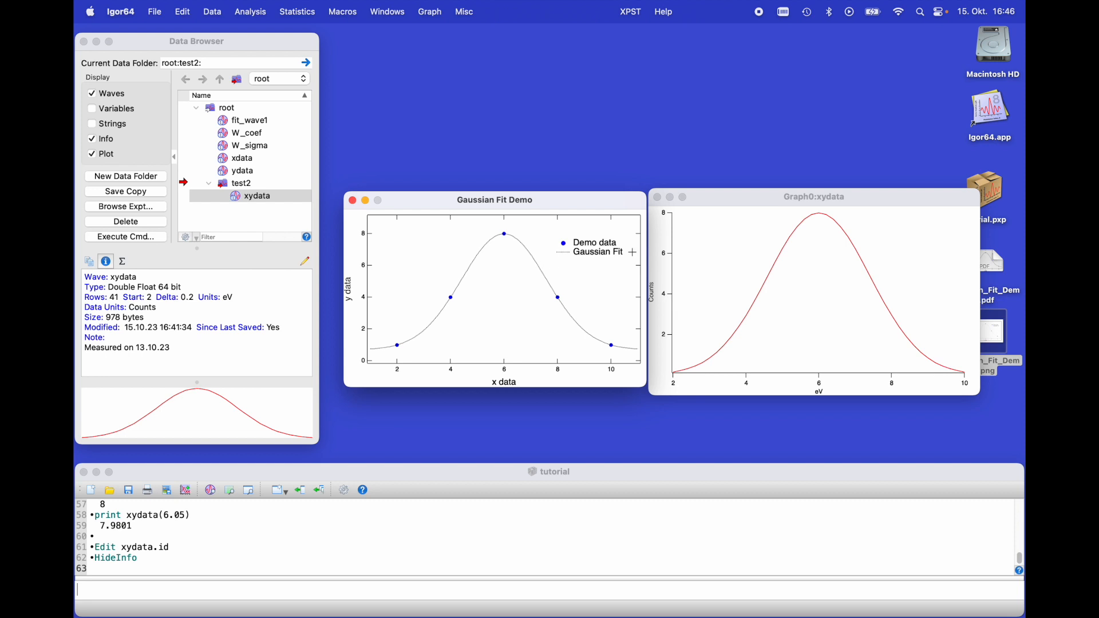
- Set the xydata graph's window title to "Gaussian XY Data" and its window name to Gaussian_XY_Data
click(749, 207)
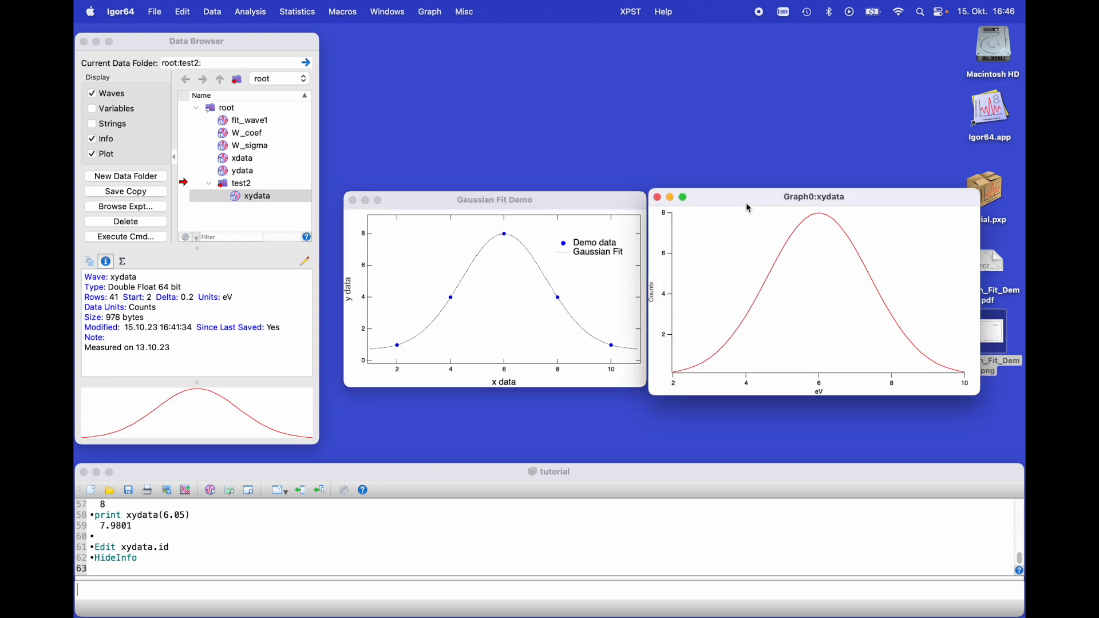
key(super+y)
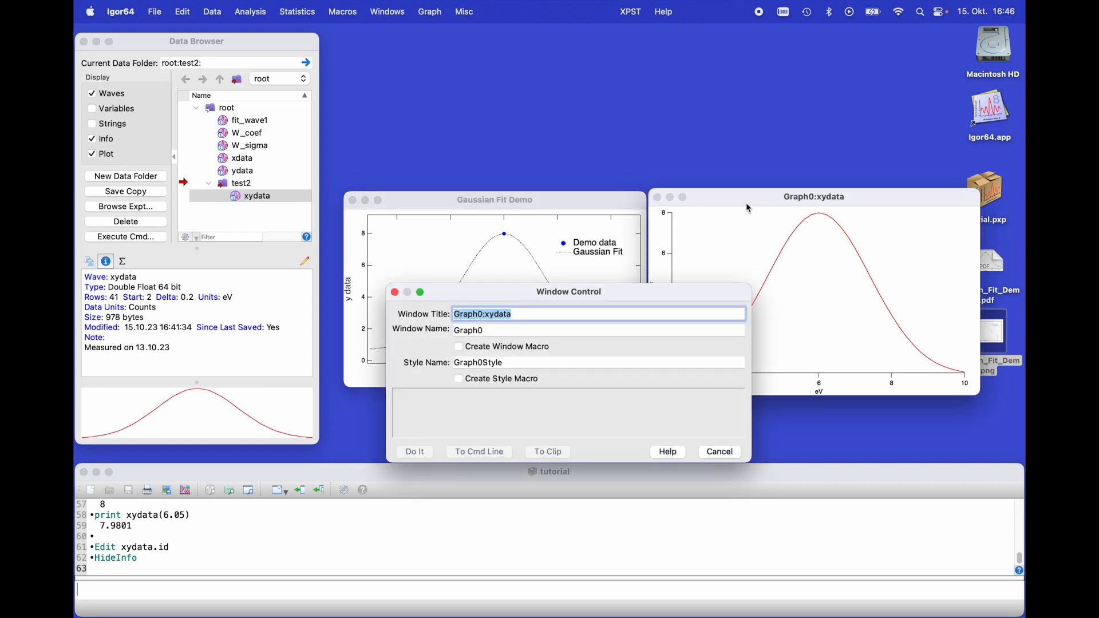
text(Gua)
key(BackSpace)
key(BackSpace)
text(auss)
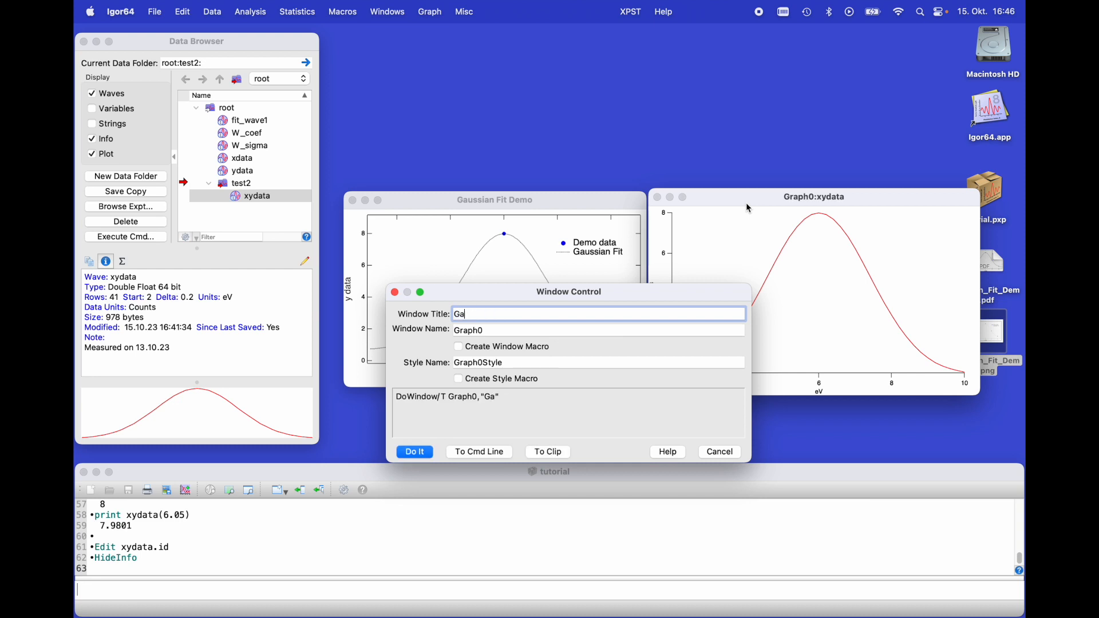
text(ian XY Data)
key(Tab)
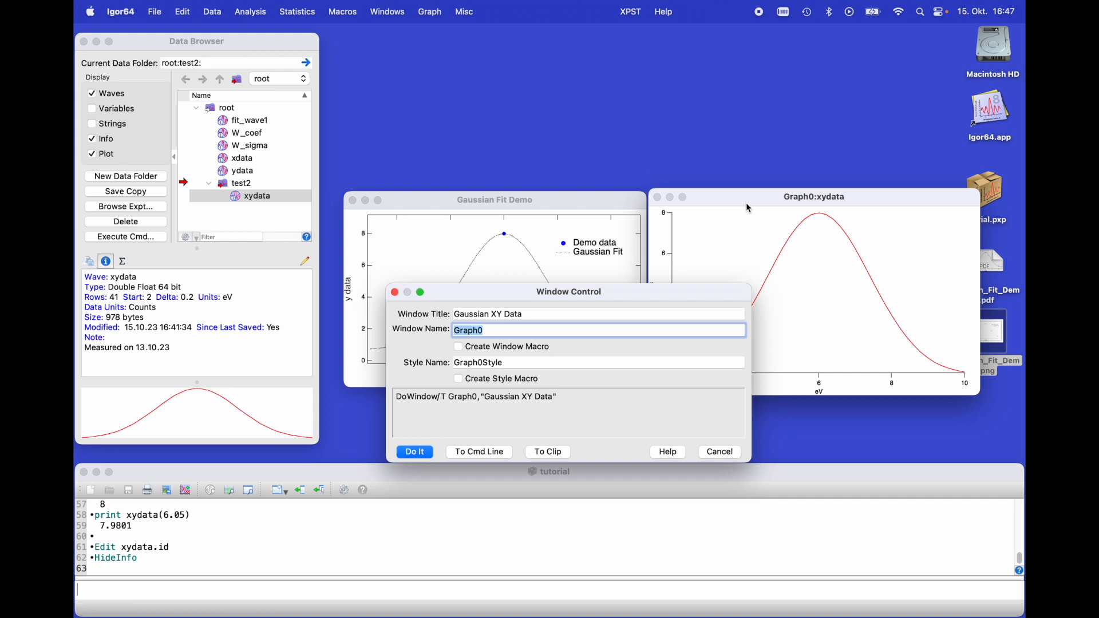
text(Gaussia)
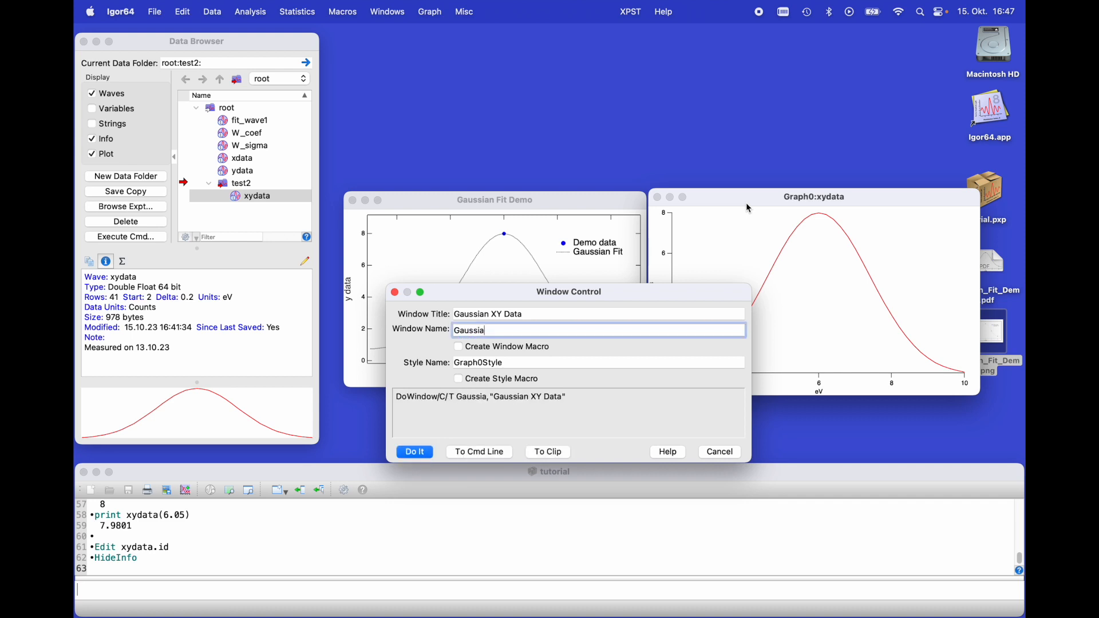
text(n_XY_Data)
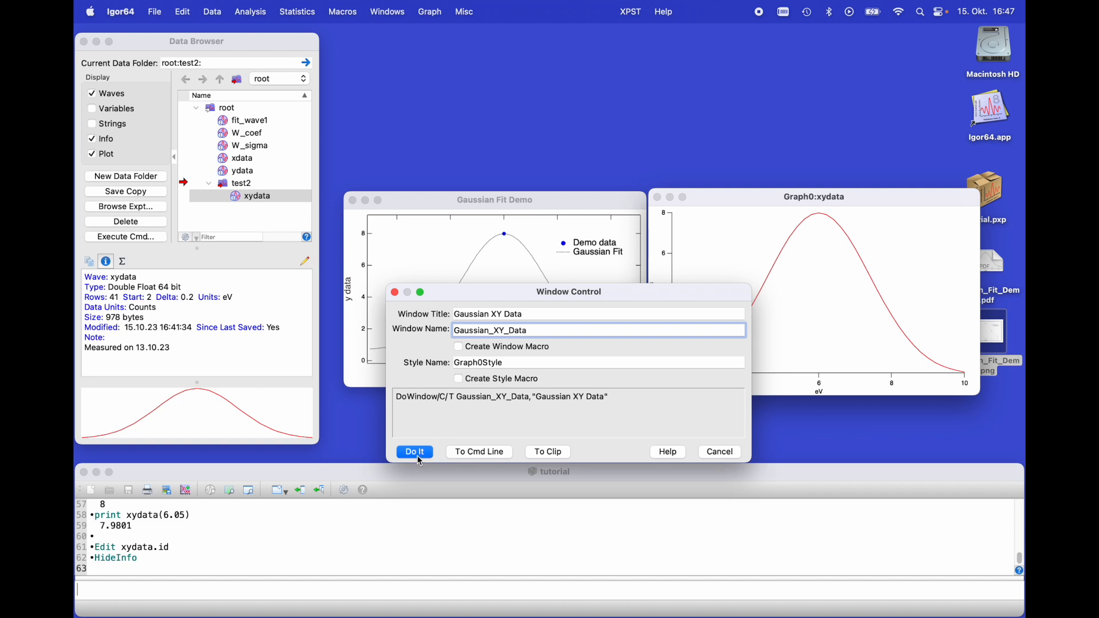
click(417, 454)
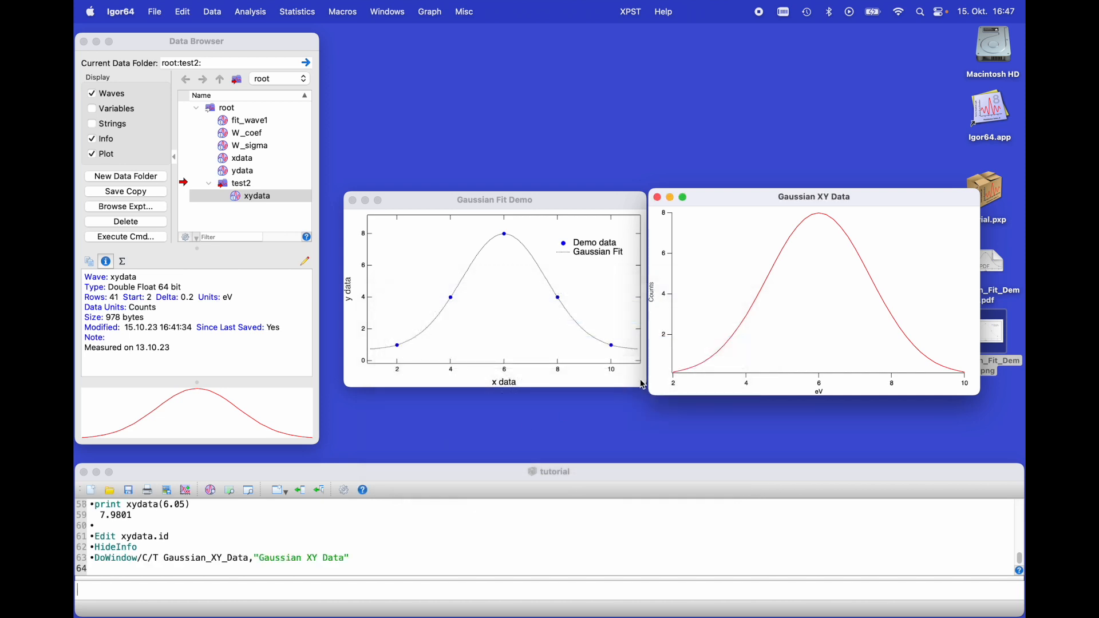
- Hide the Gaussian XY Data and Gaussian Fit Demo graphs, and check the list of graphs for both
click(658, 198)
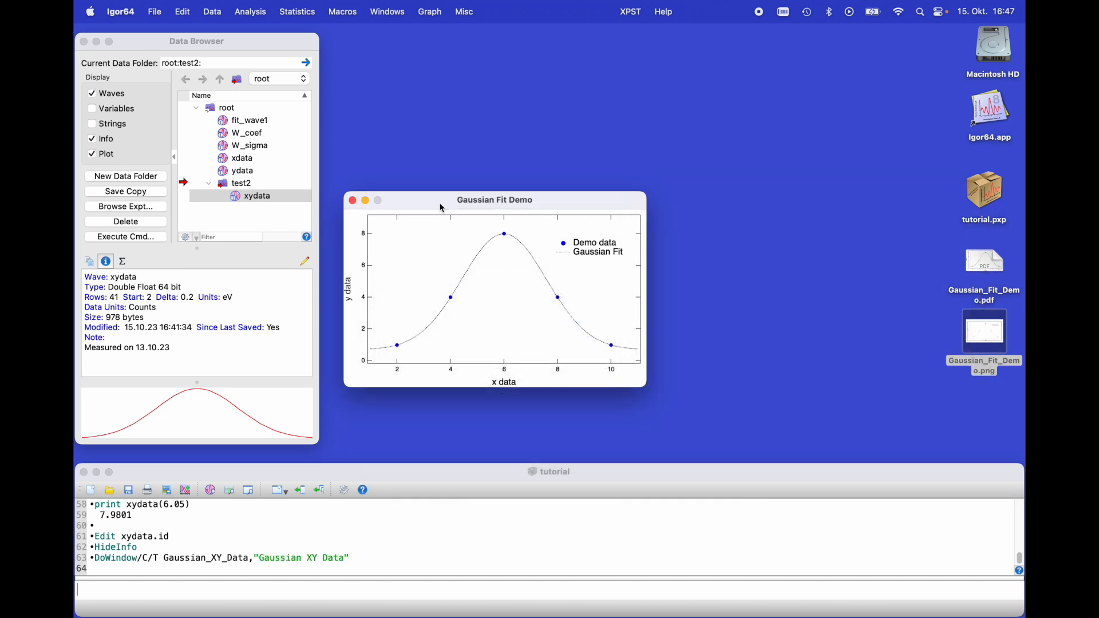
click(352, 201)
click(369, 12)
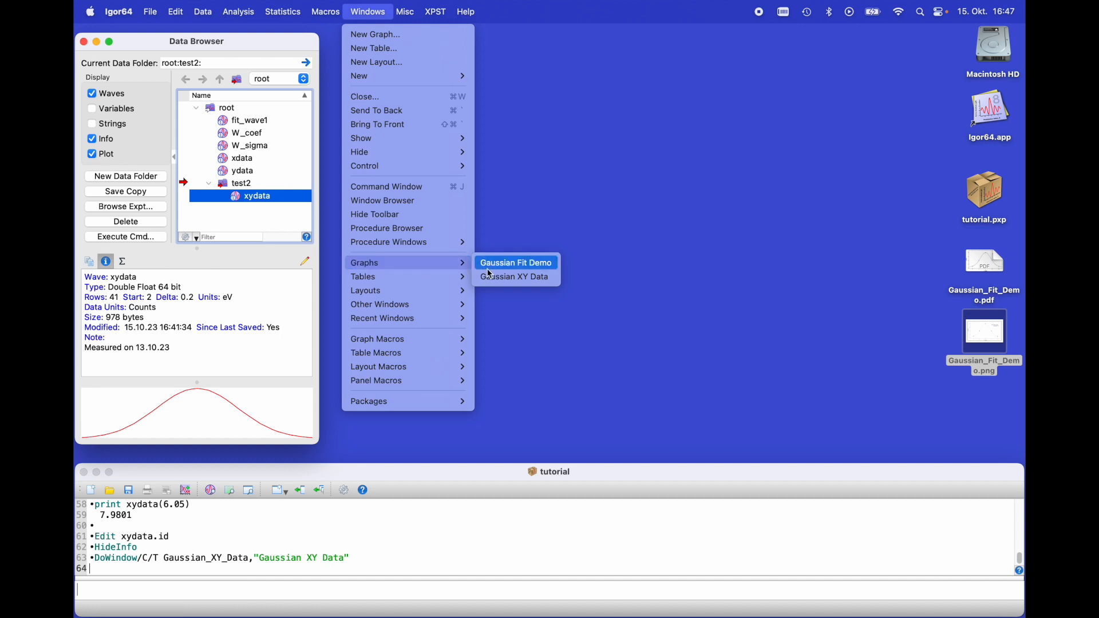
click(605, 323)
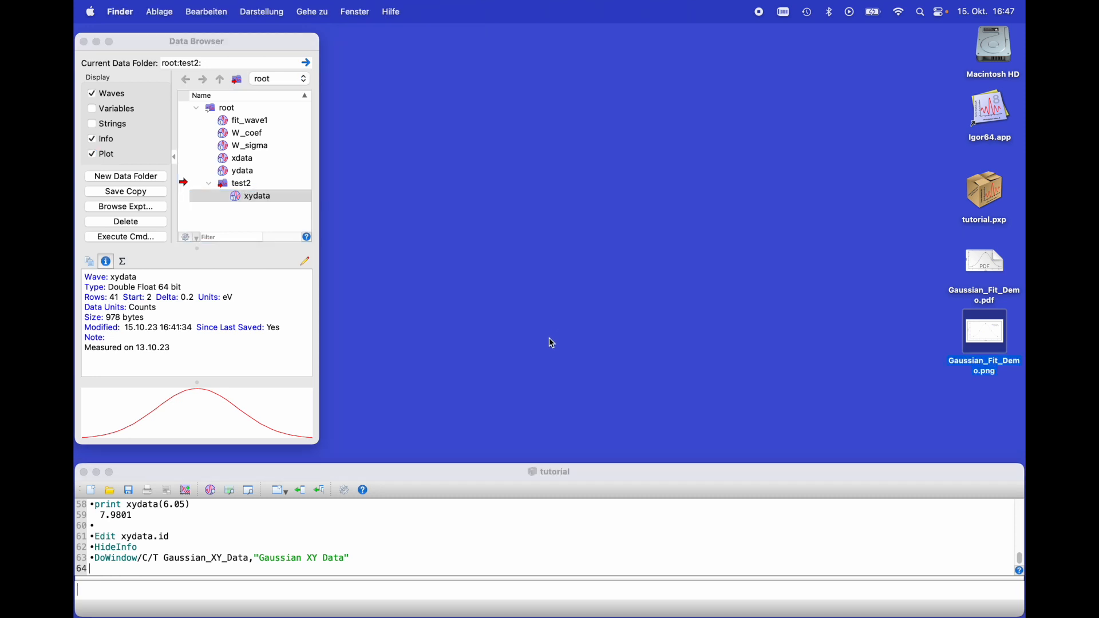
- Return to the tutorial command window and open the Window Browser to view the hidden graphs
click(376, 473)
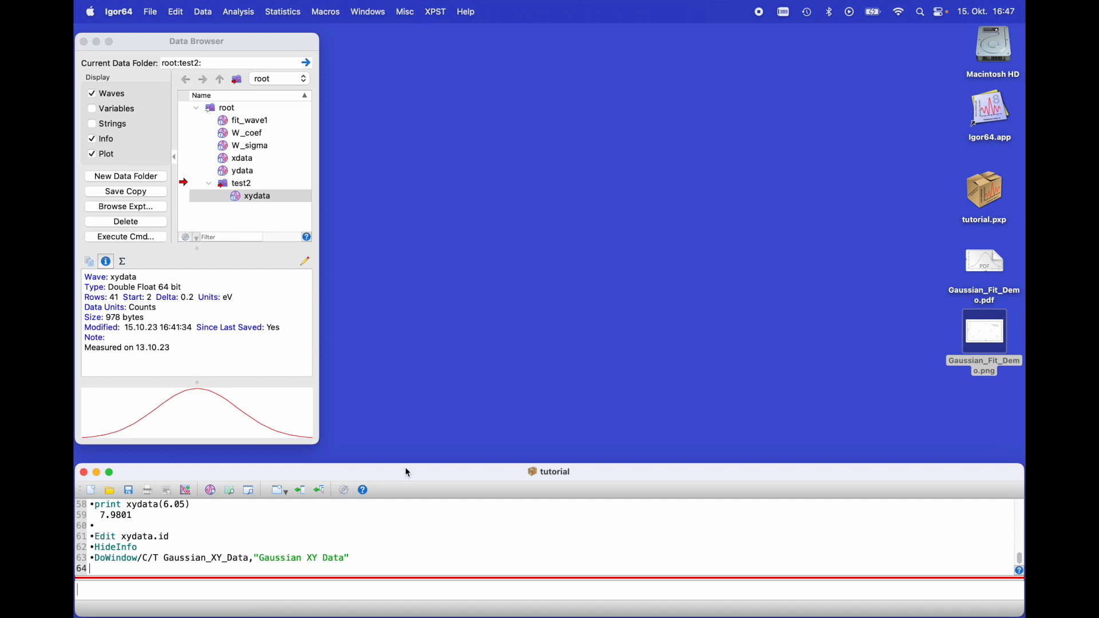
click(249, 491)
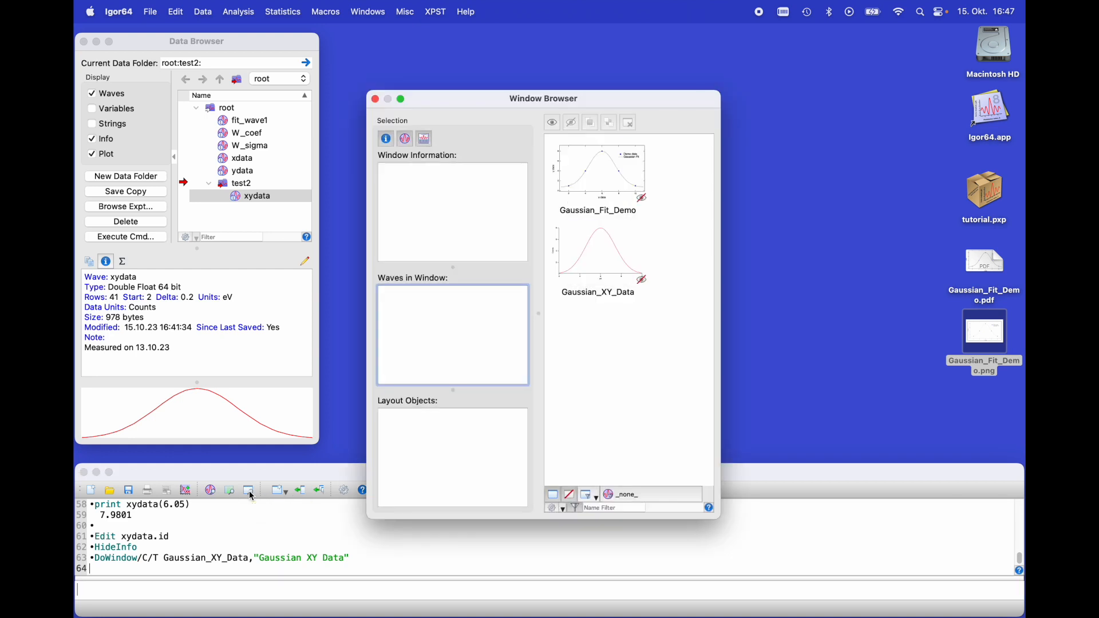
- Show the hidden Gaussian_XY_Data and Gaussian_Fit_Demo graphs from the Window Browser and close the browser
double_click(592, 249)
double_click(610, 175)
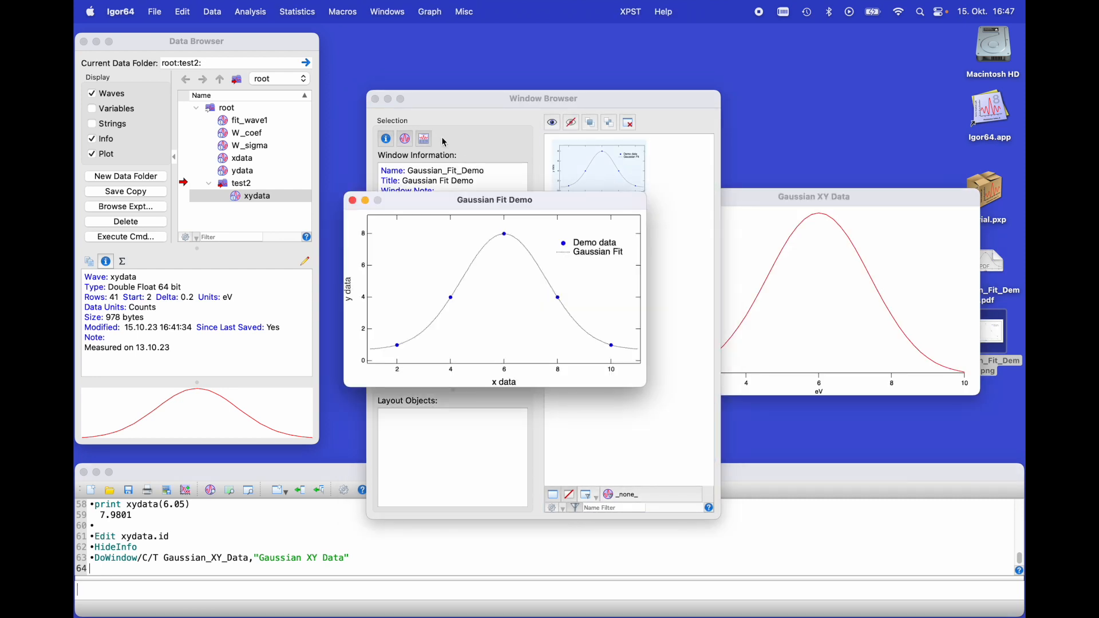
click(376, 100)
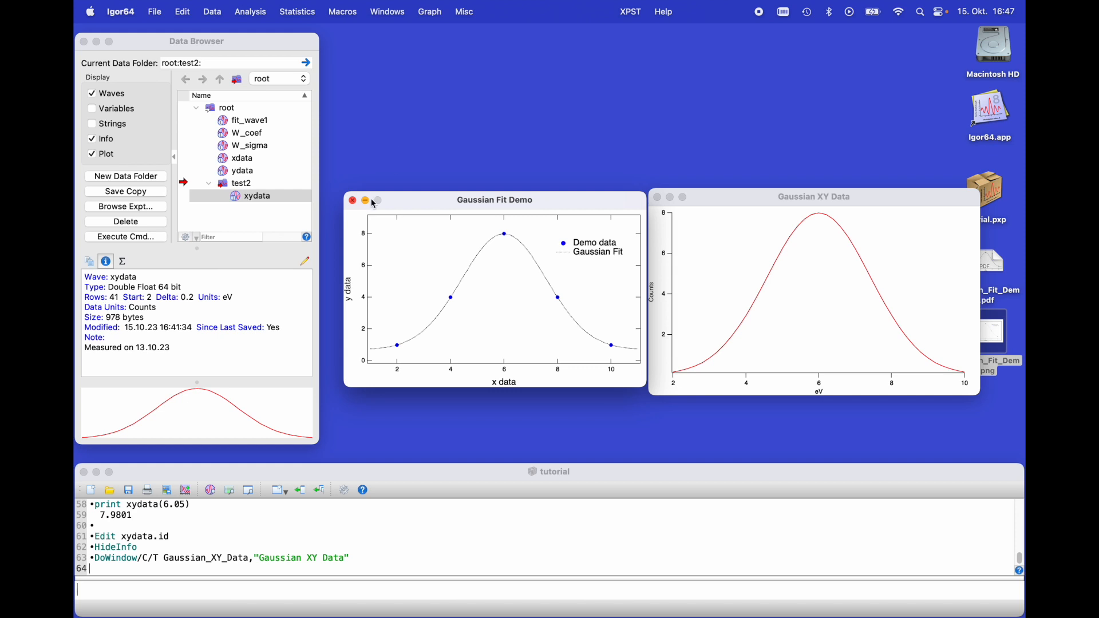
- Close the Gaussian Fit Demo graph, saving its recreation macro as Gaussian_Fit_Demo, and view the macro in the procedure window
click(353, 201)
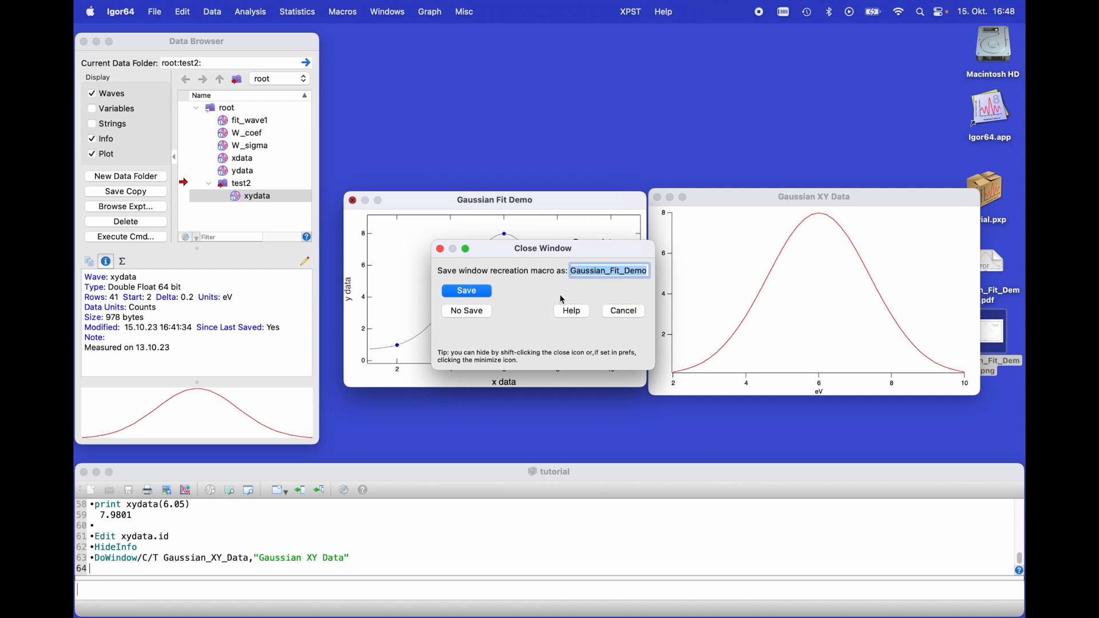
click(466, 293)
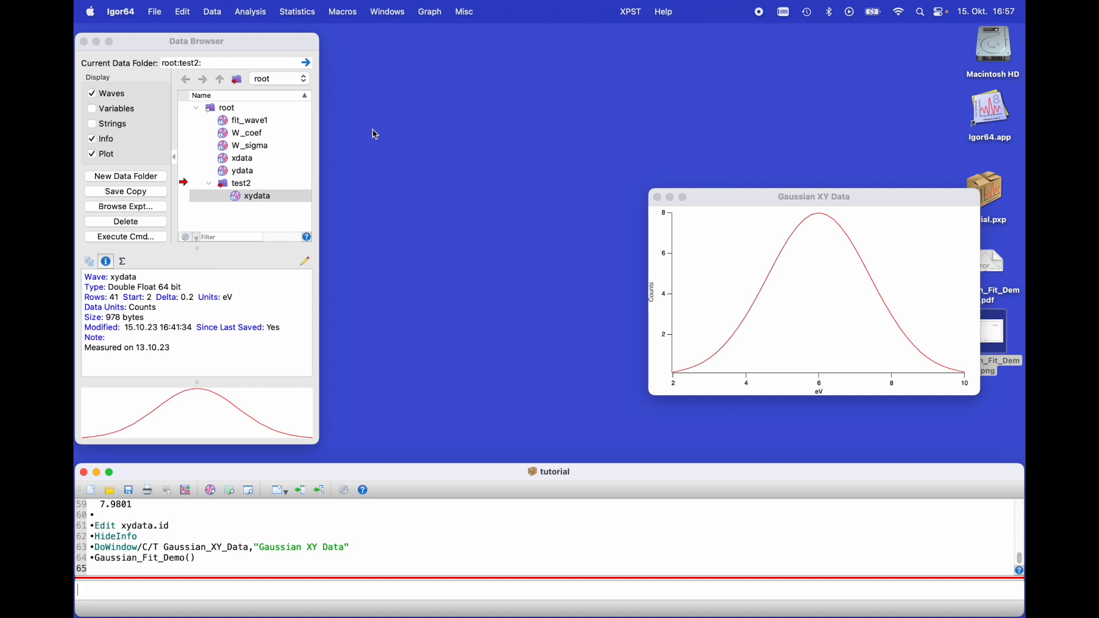
click(401, 17)
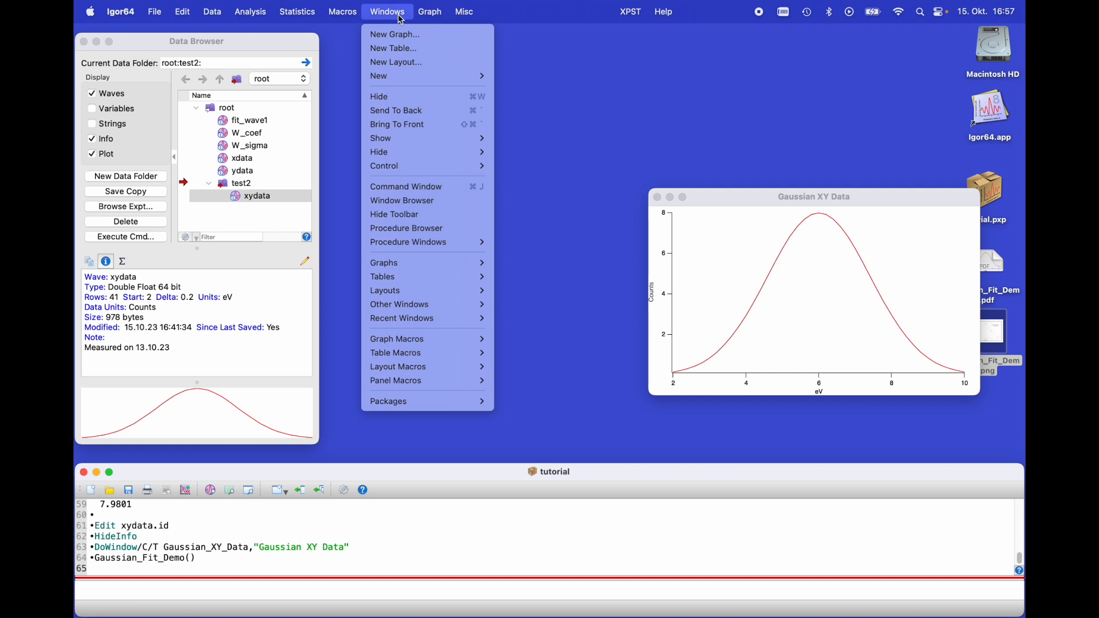
mouse_move(429, 245)
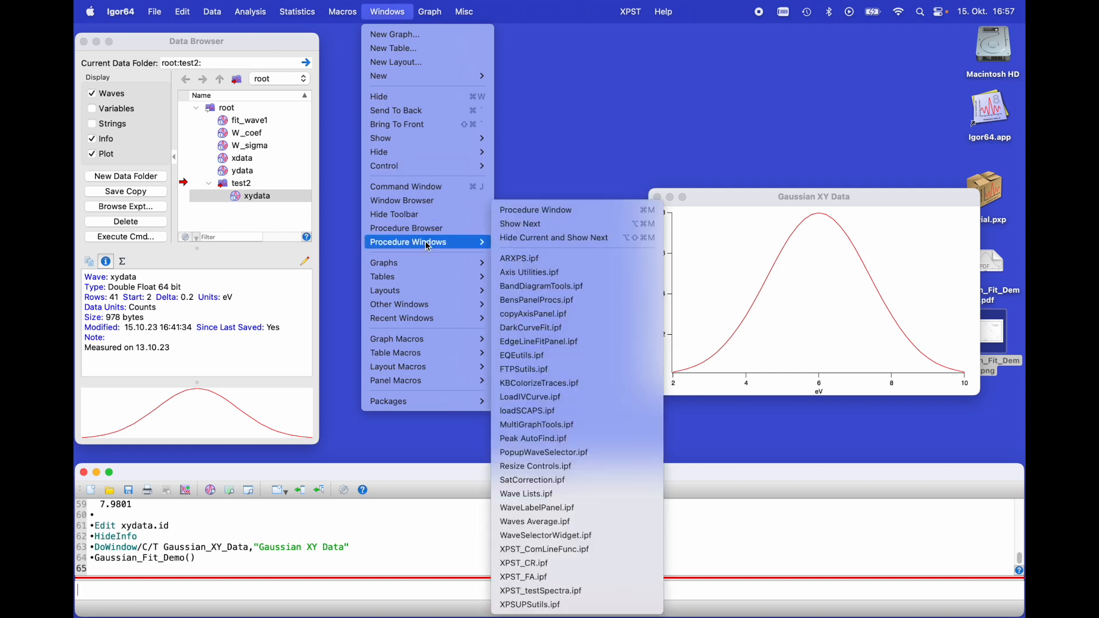
click(566, 217)
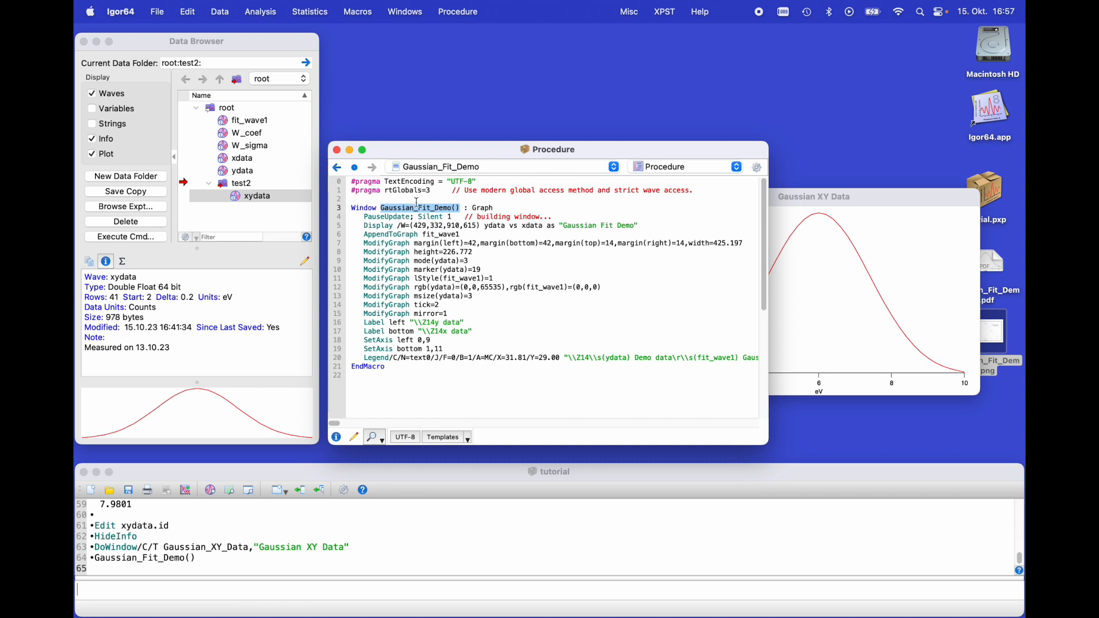
click(459, 244)
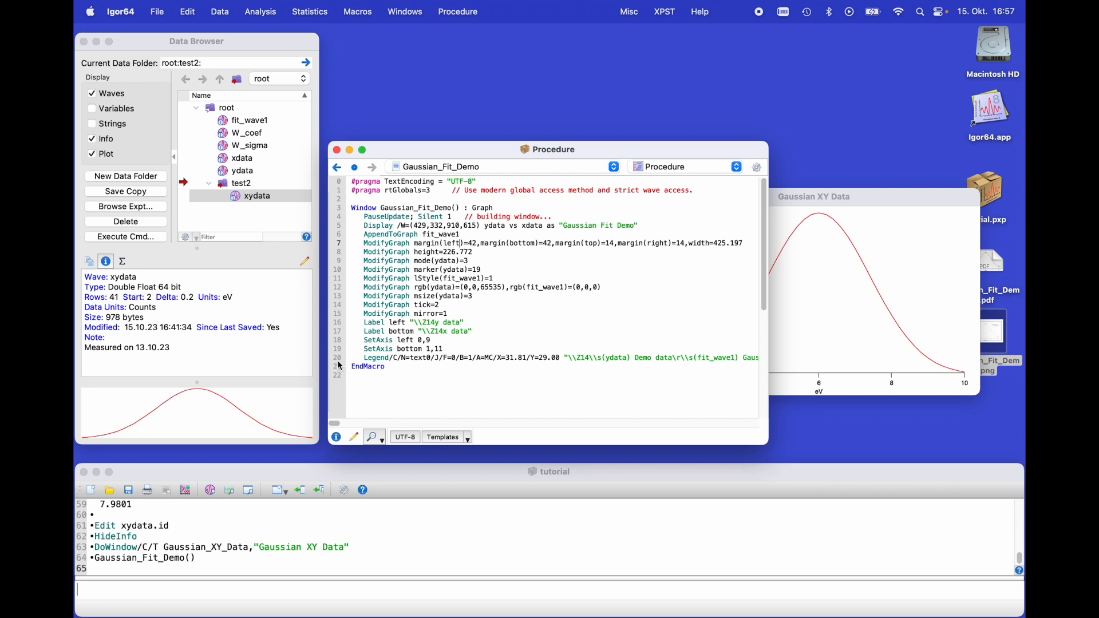
- Copy the macro name Gaussian_Fit_Demo() from the procedure window and run it on the command line to recreate the graph
drag(465, 208, 438, 210)
click(455, 198)
click(460, 208)
drag(461, 208, 382, 208)
key(super+c)
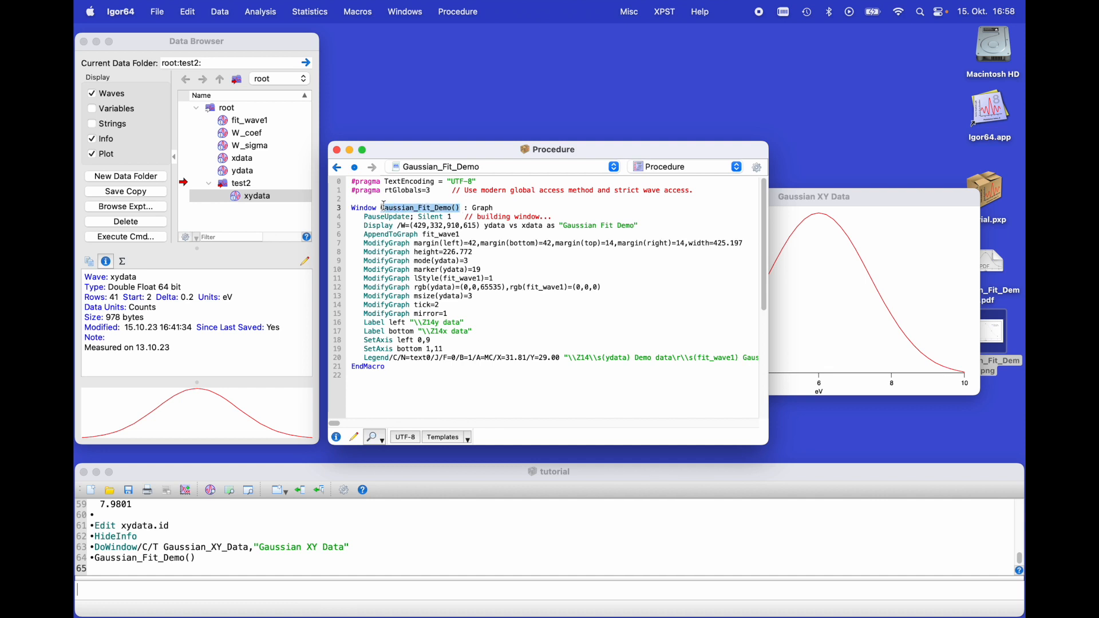
click(426, 595)
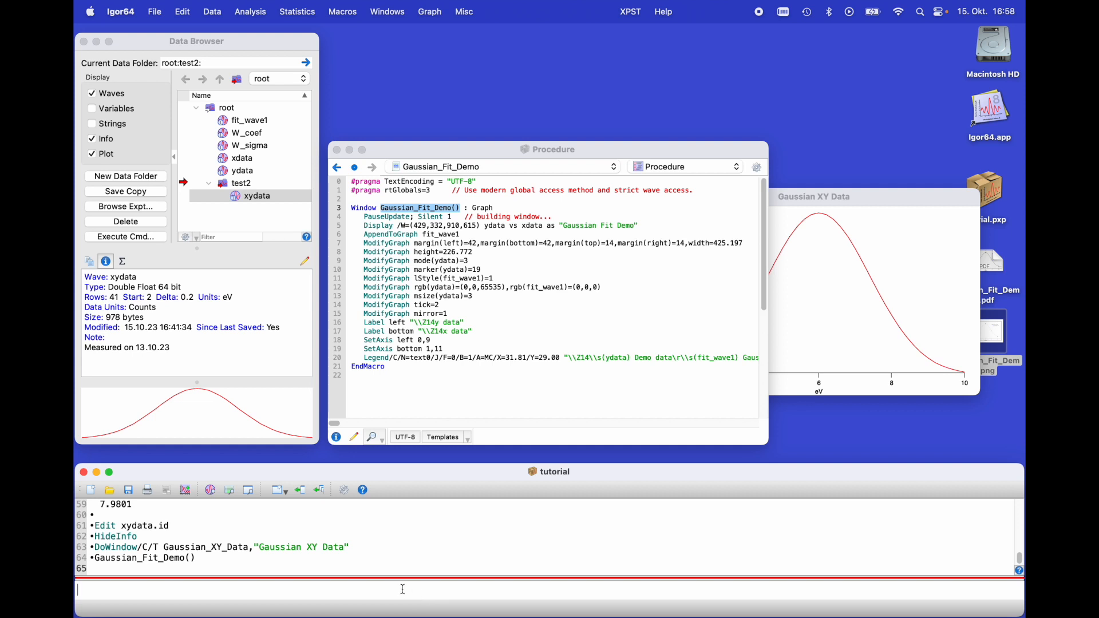
key(super+v)
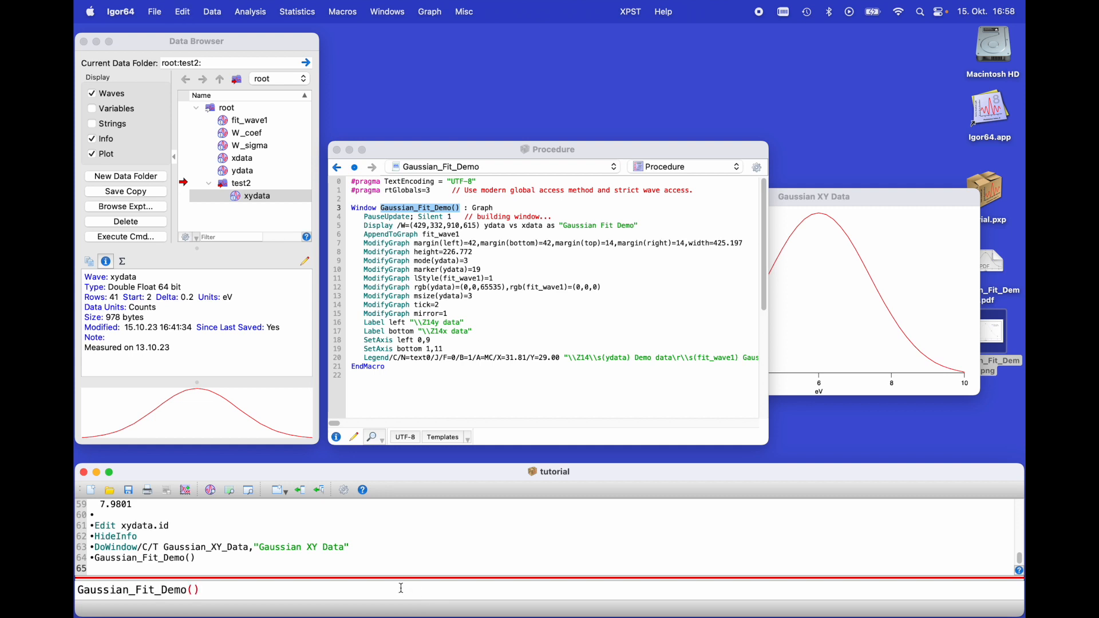
key(Return)
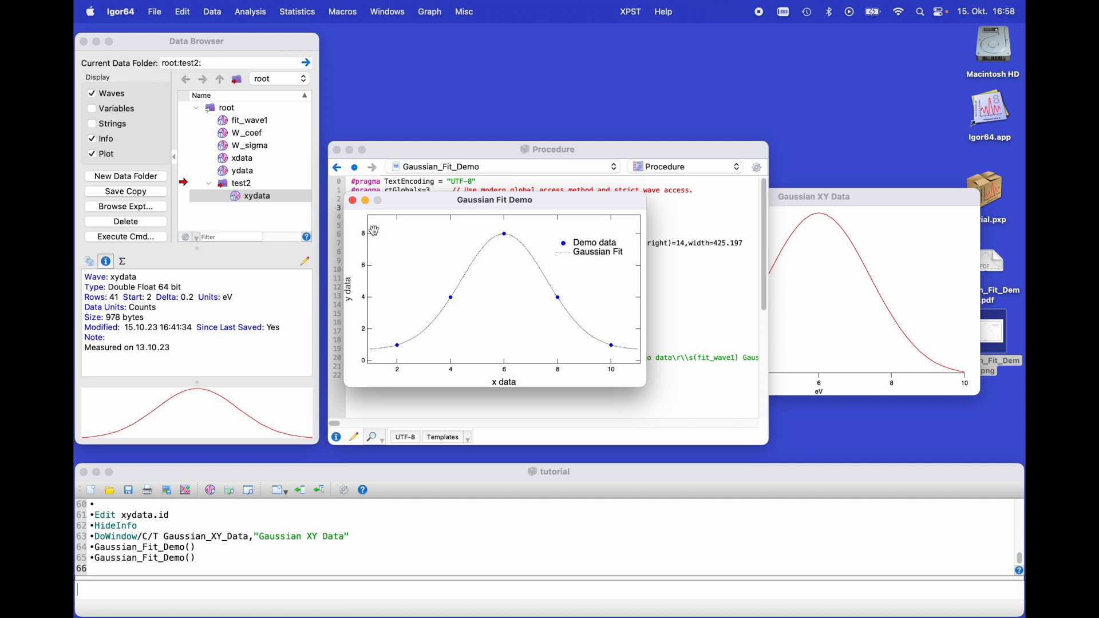
- Close the Gaussian Fit Demo graph and recreate it with the saved graph macro Gaussian_Fit_Demo
click(362, 201)
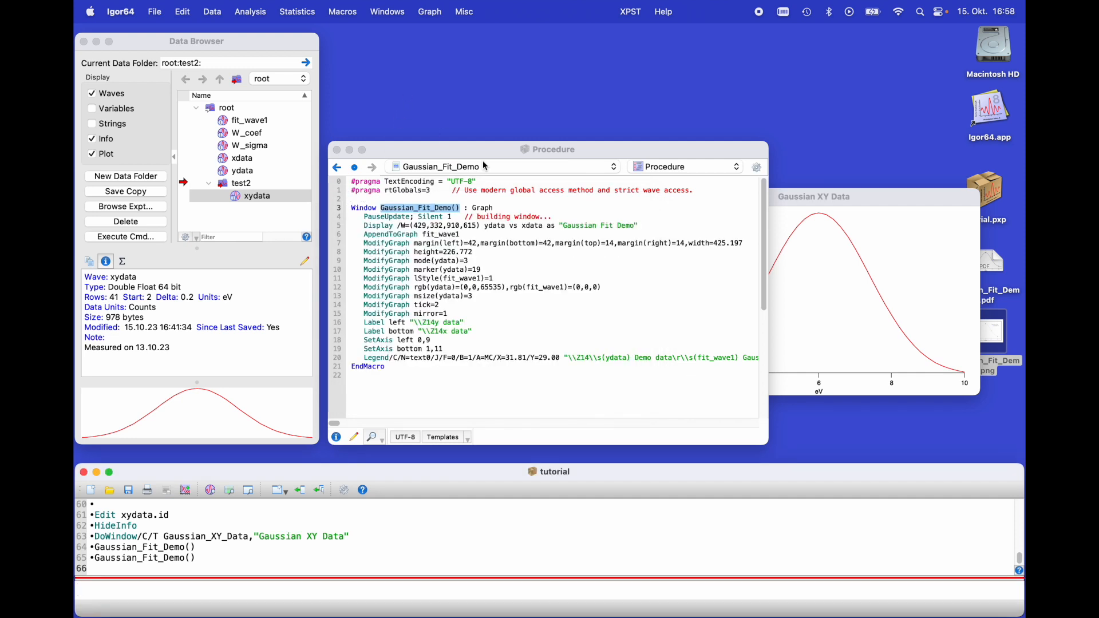
click(429, 11)
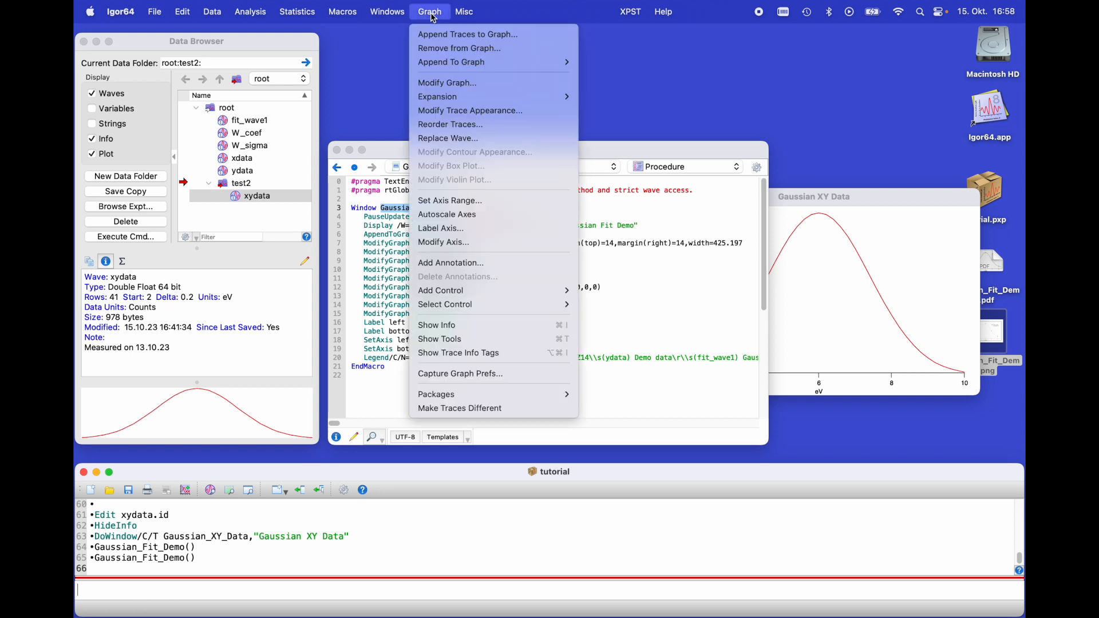
mouse_move(404, 12)
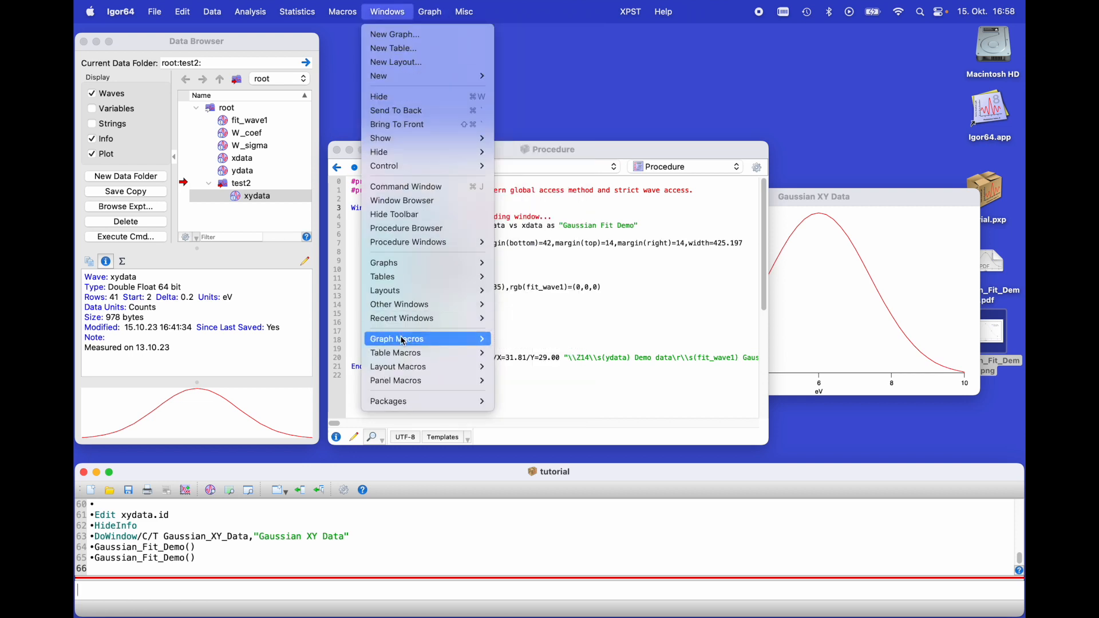
mouse_move(403, 339)
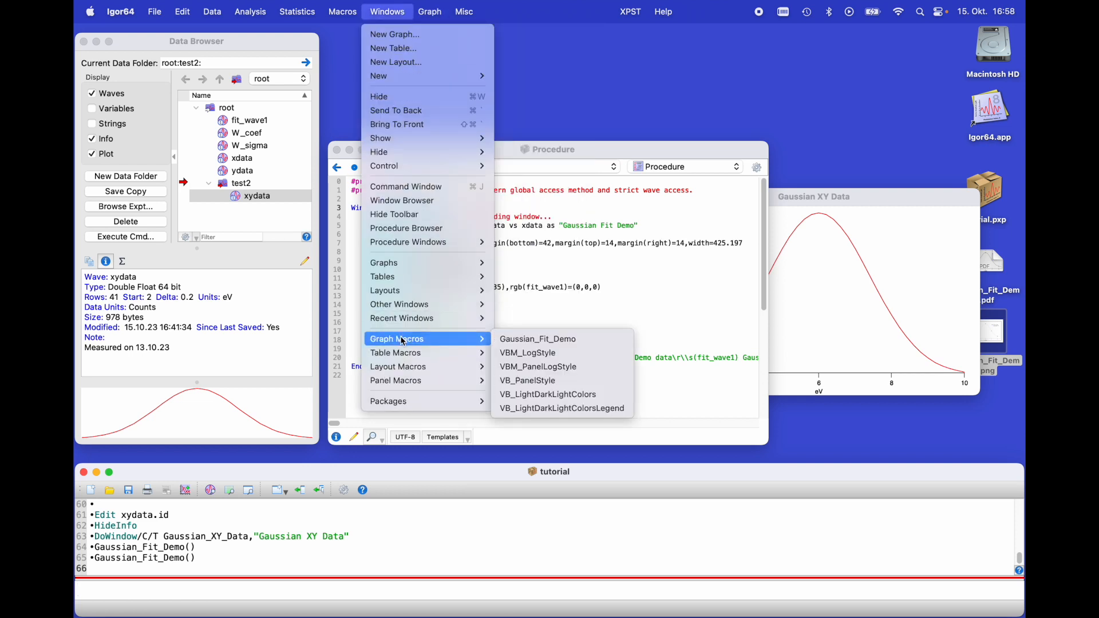
click(516, 344)
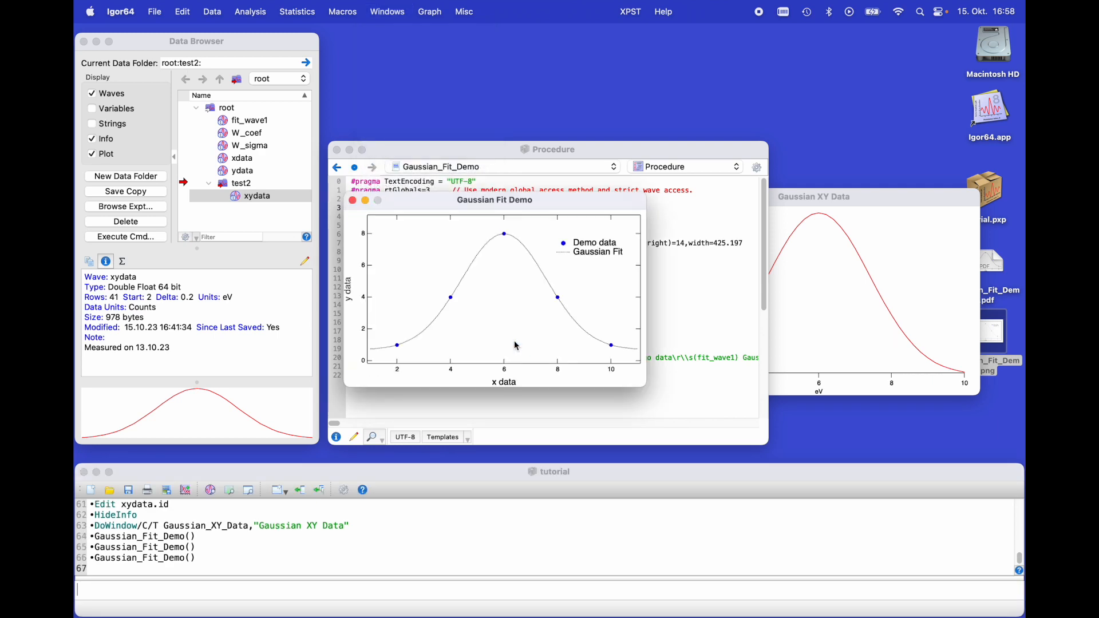
- Arrange the Gaussian Fit Demo graph above the procedure window so both are visible, and make the graph active
drag(538, 204, 515, 37)
click(509, 261)
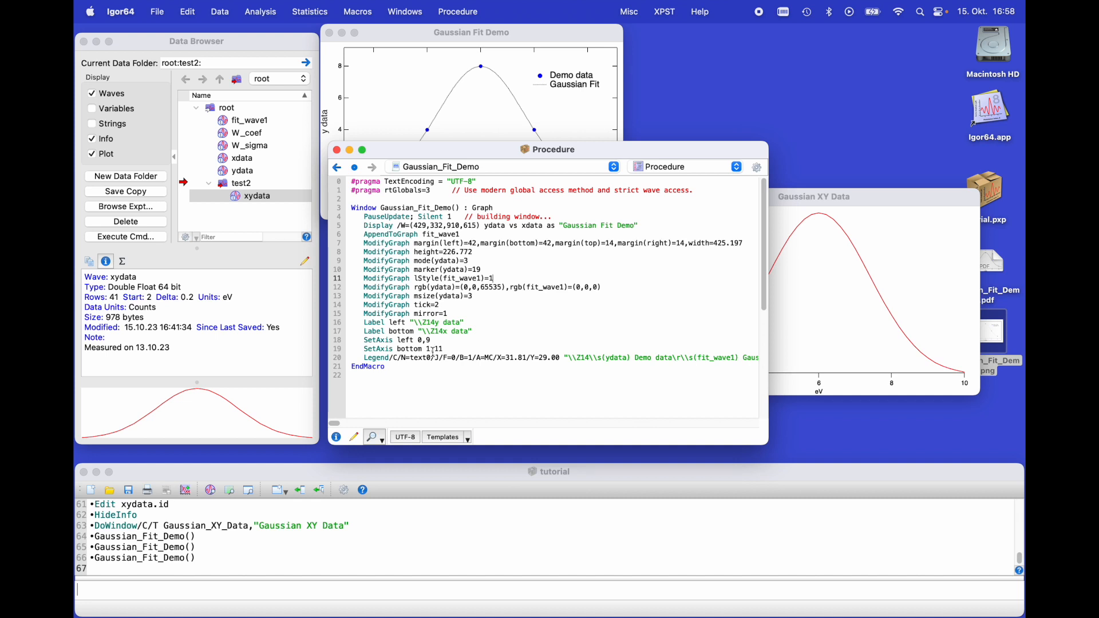
drag(450, 152, 480, 183)
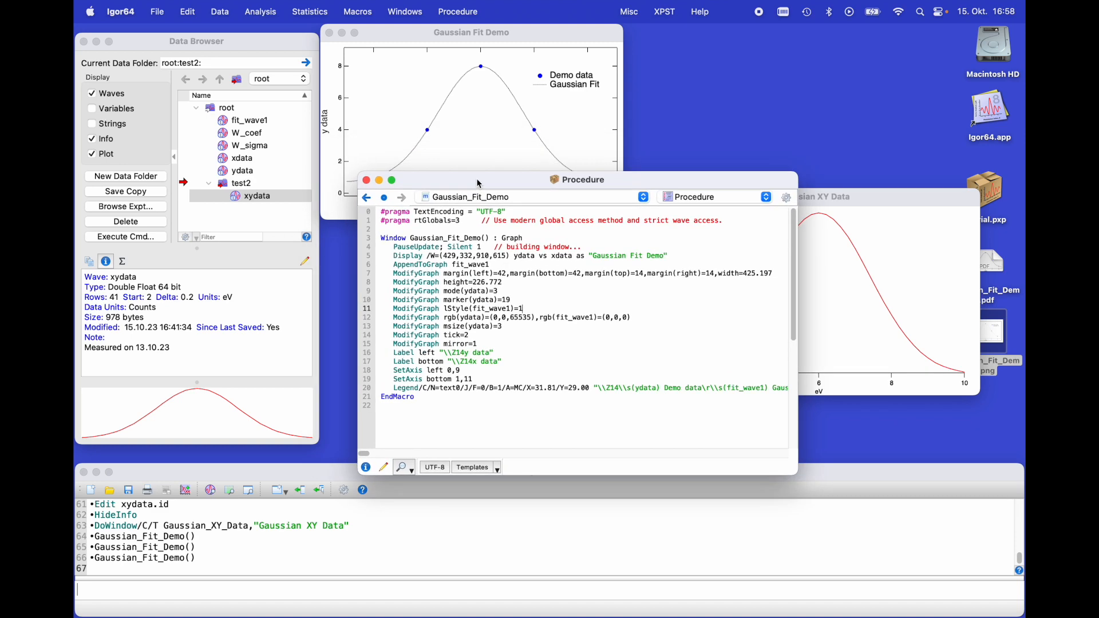
drag(479, 183, 429, 234)
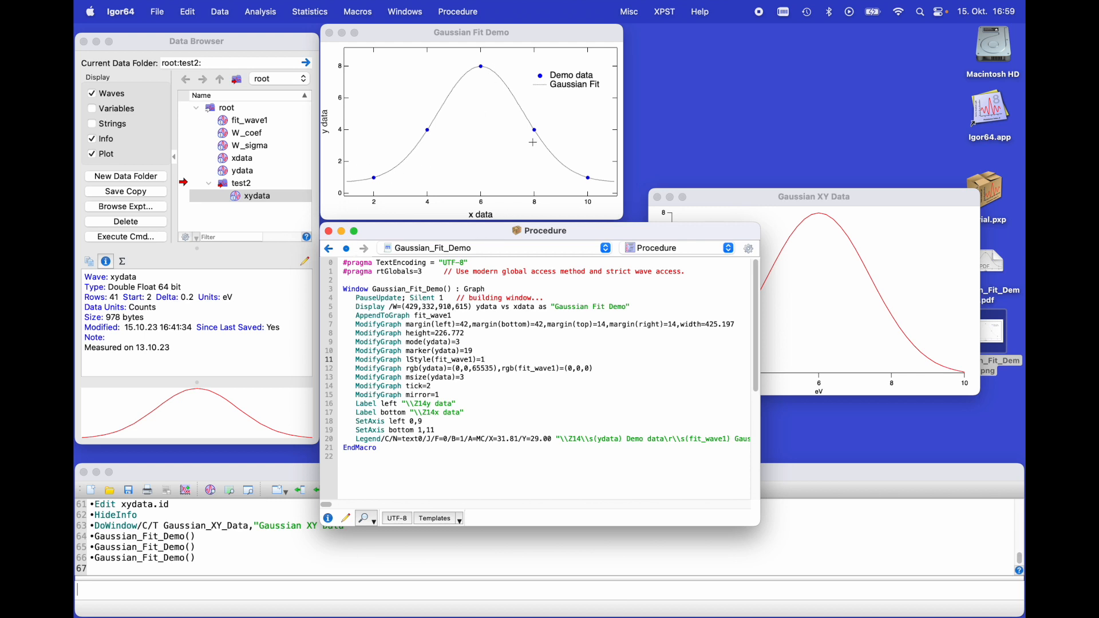
drag(485, 237, 387, 258)
click(464, 144)
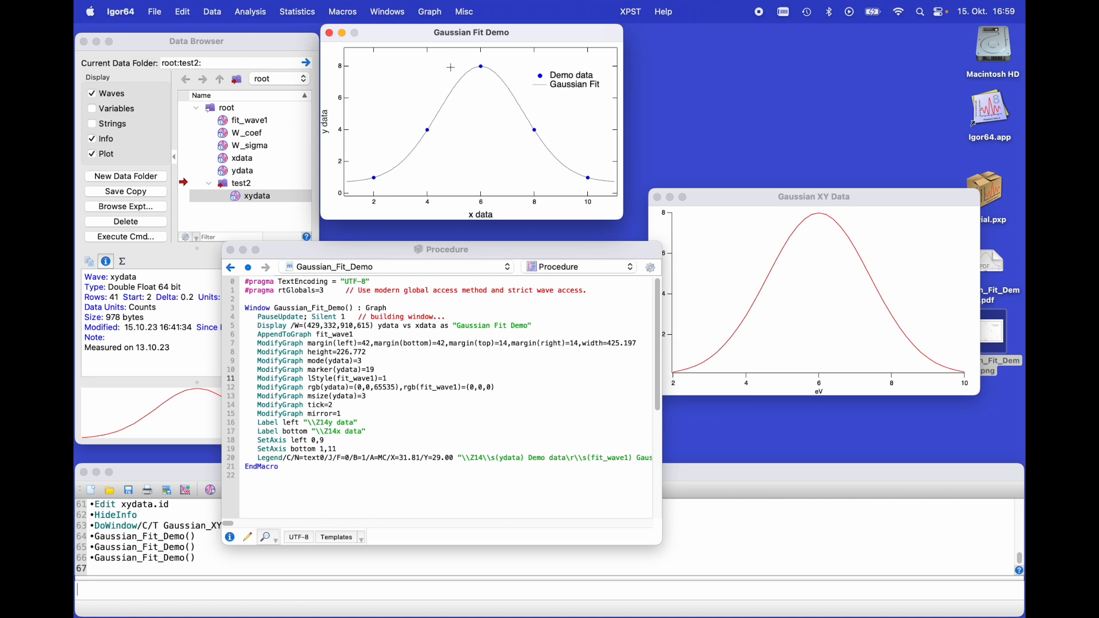
- Create a style macro named Gaussian_Fit_DemoStyle from the Gaussian Fit Demo graph using Window Control
click(407, 17)
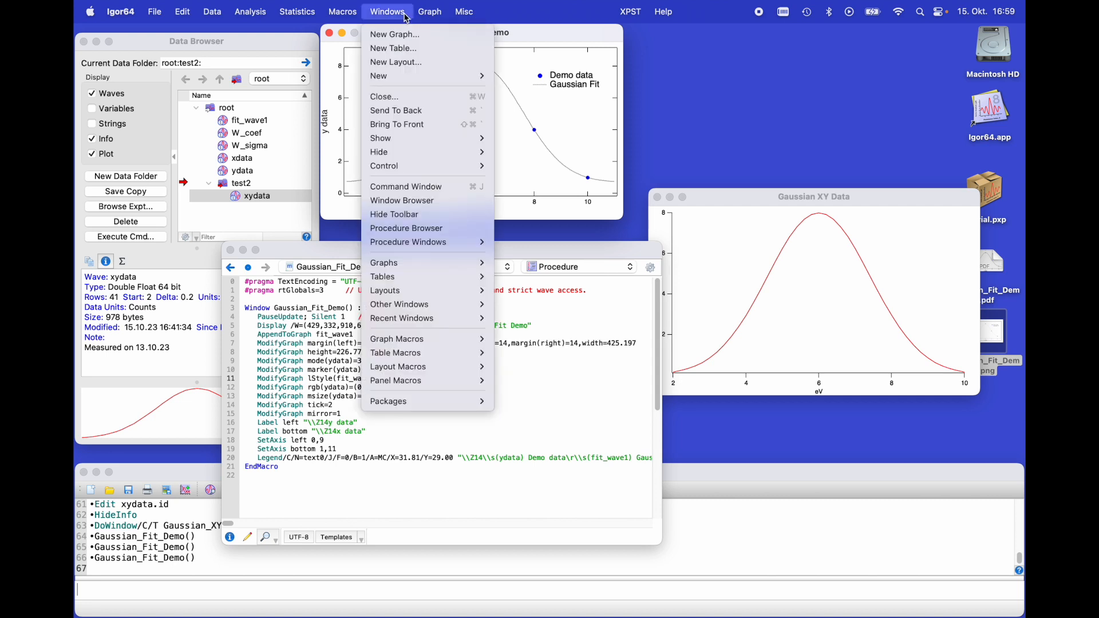
mouse_move(407, 167)
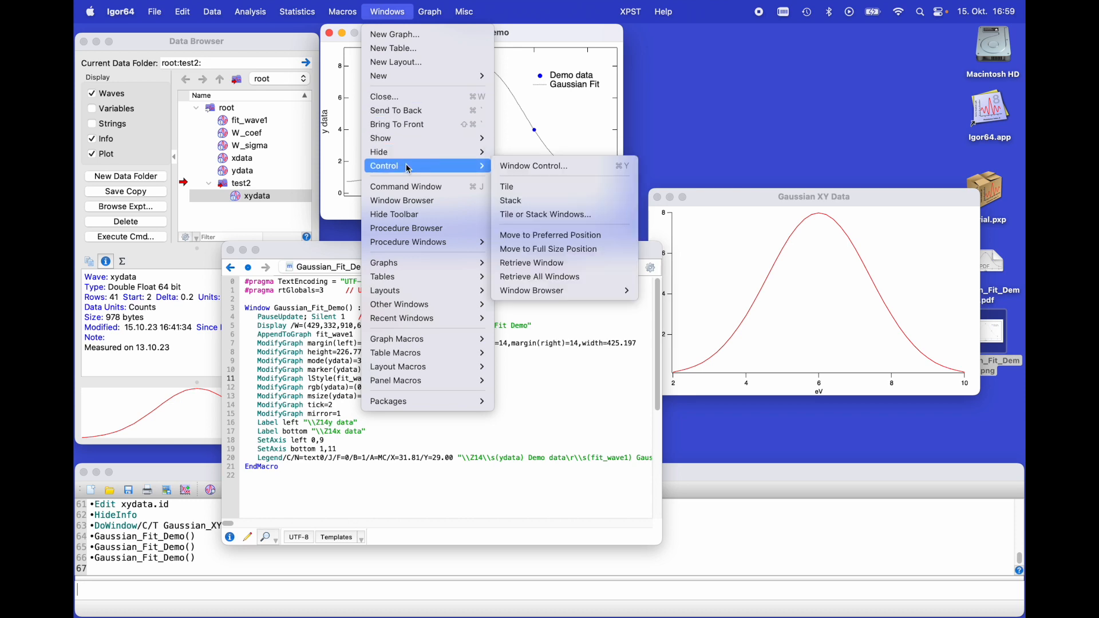
click(538, 166)
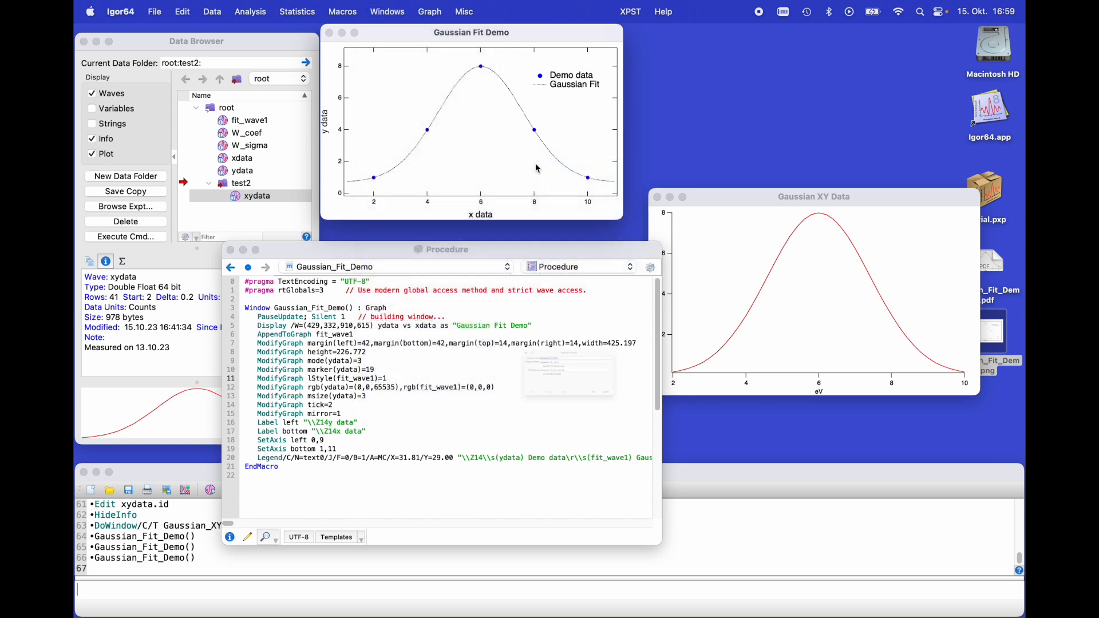
drag(557, 291, 484, 291)
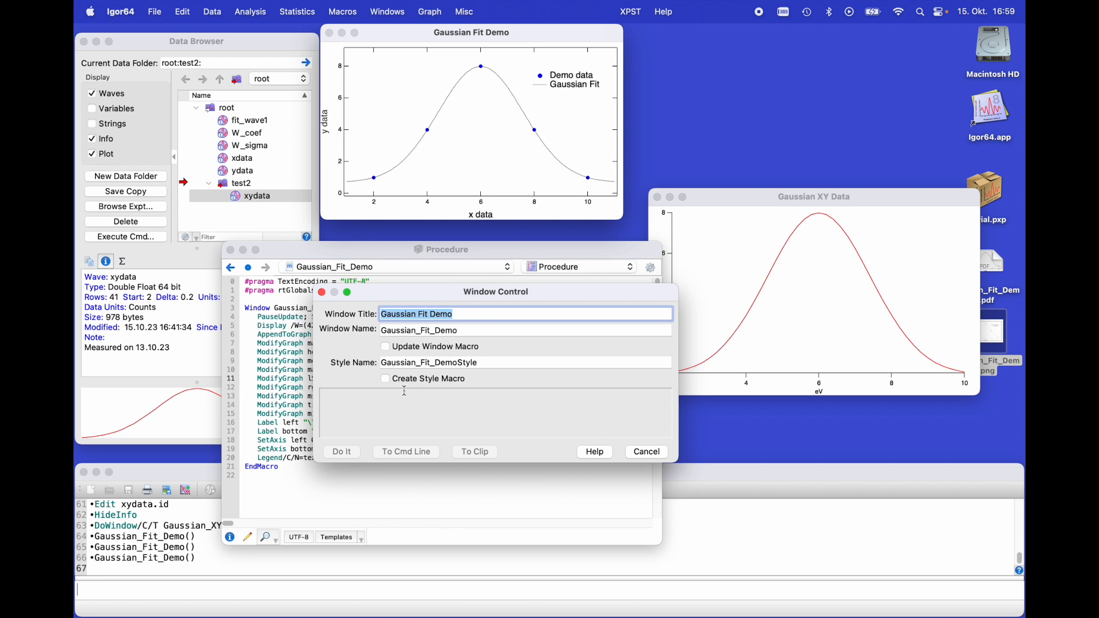
click(440, 384)
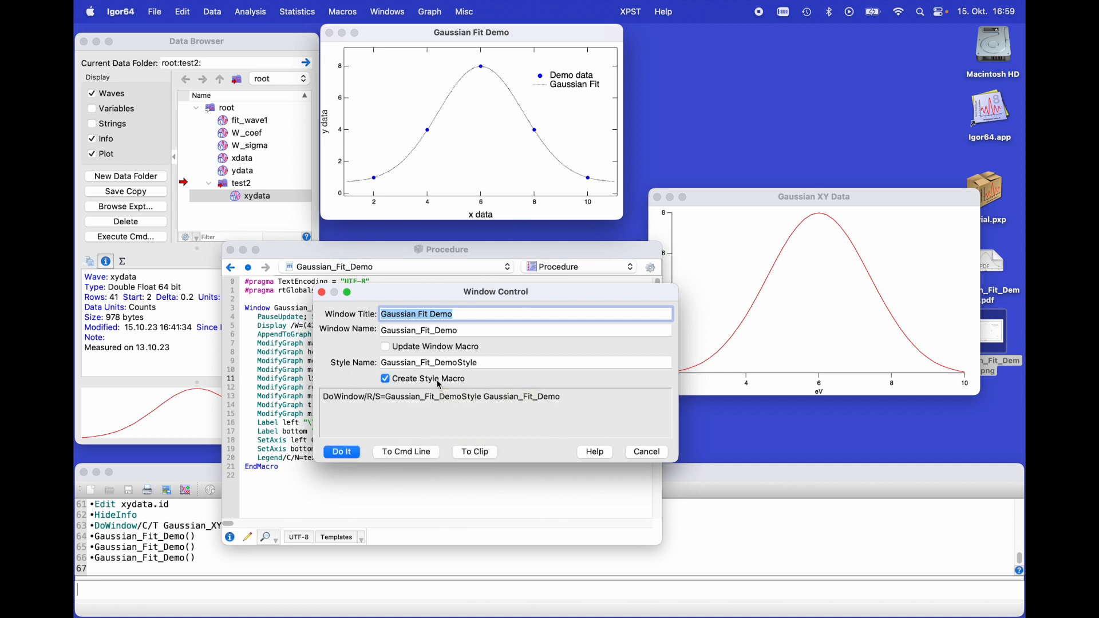
click(341, 452)
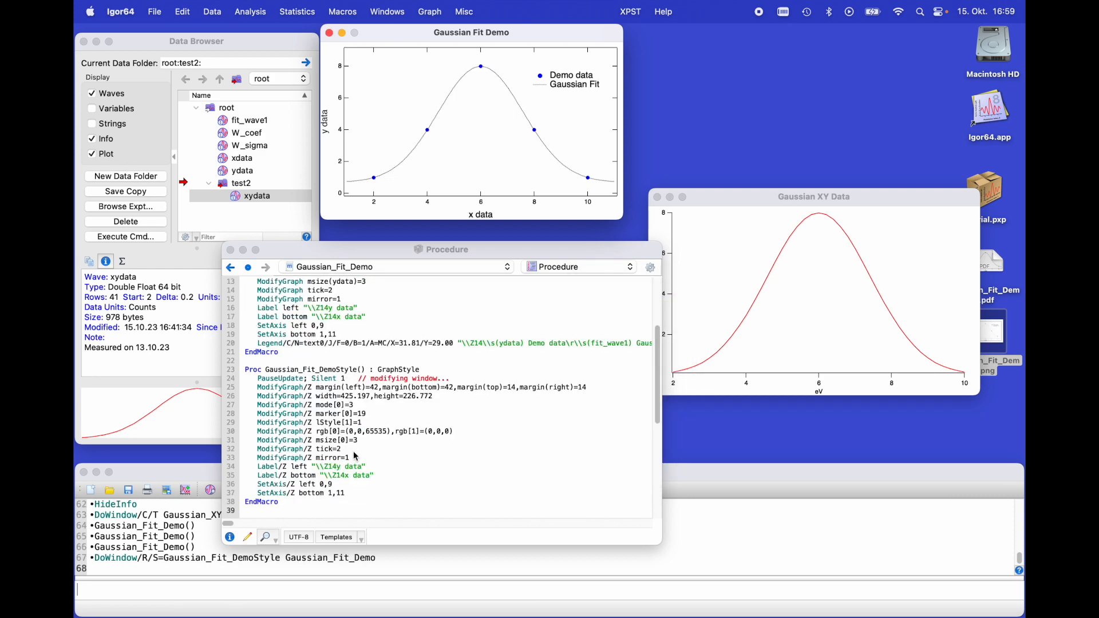
- Copy the style macro's name and run Gaussian_Fit_DemoStyle() on the command line to apply it to the Gaussian XY Data graph
scroll(351, 447, up, 3)
scroll(351, 446, down, 1)
drag(371, 370, 269, 372)
key(super+c)
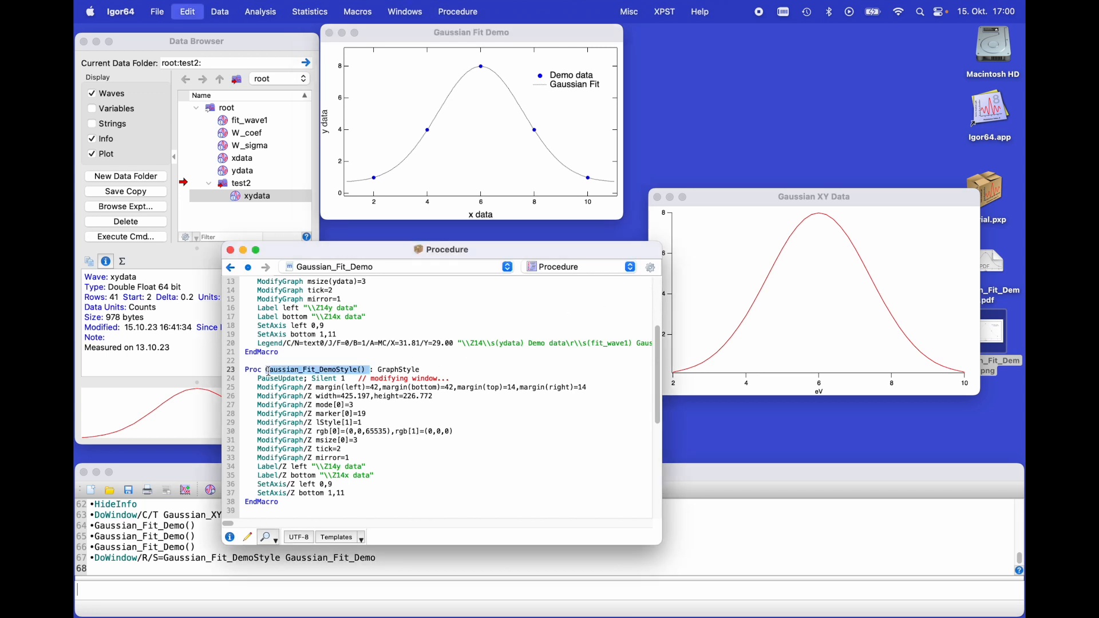
click(542, 595)
key(super+v)
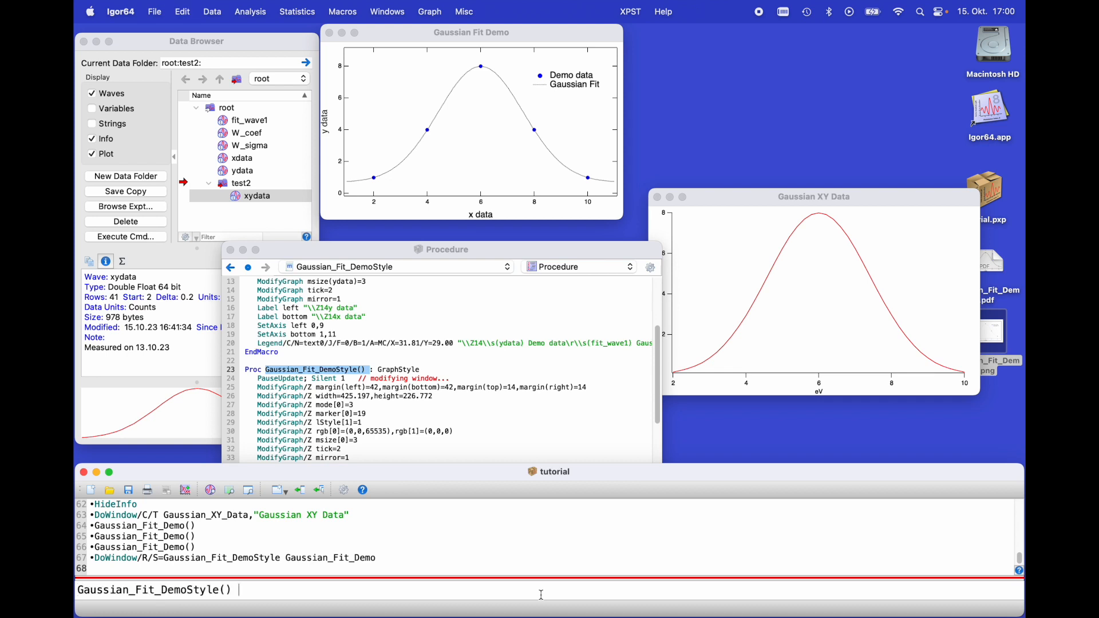
drag(774, 200, 655, 254)
click(300, 589)
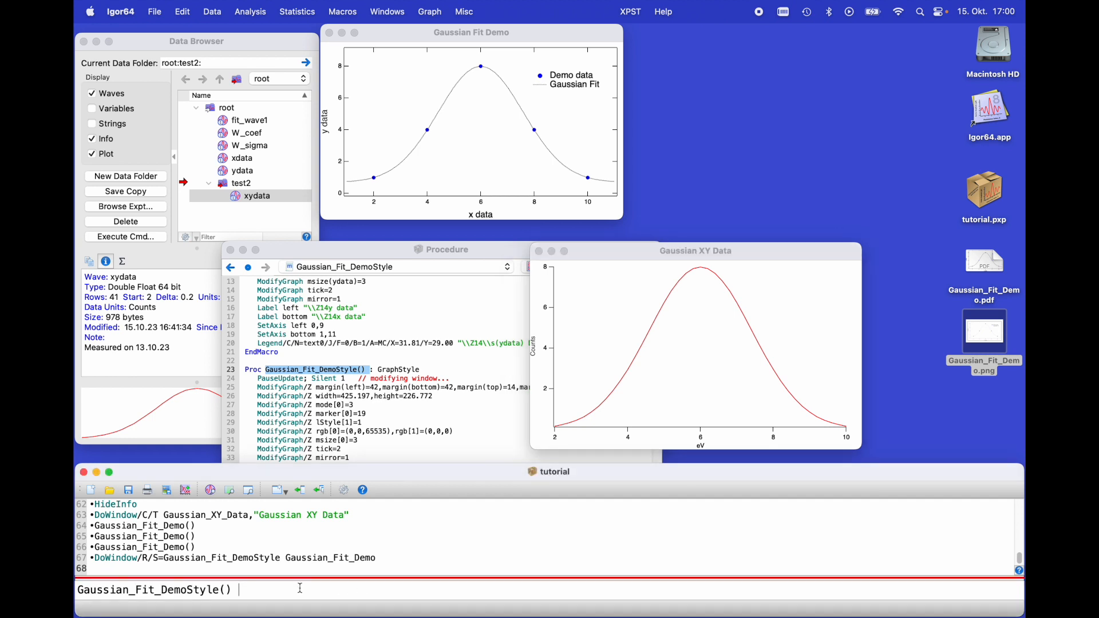
key(Return)
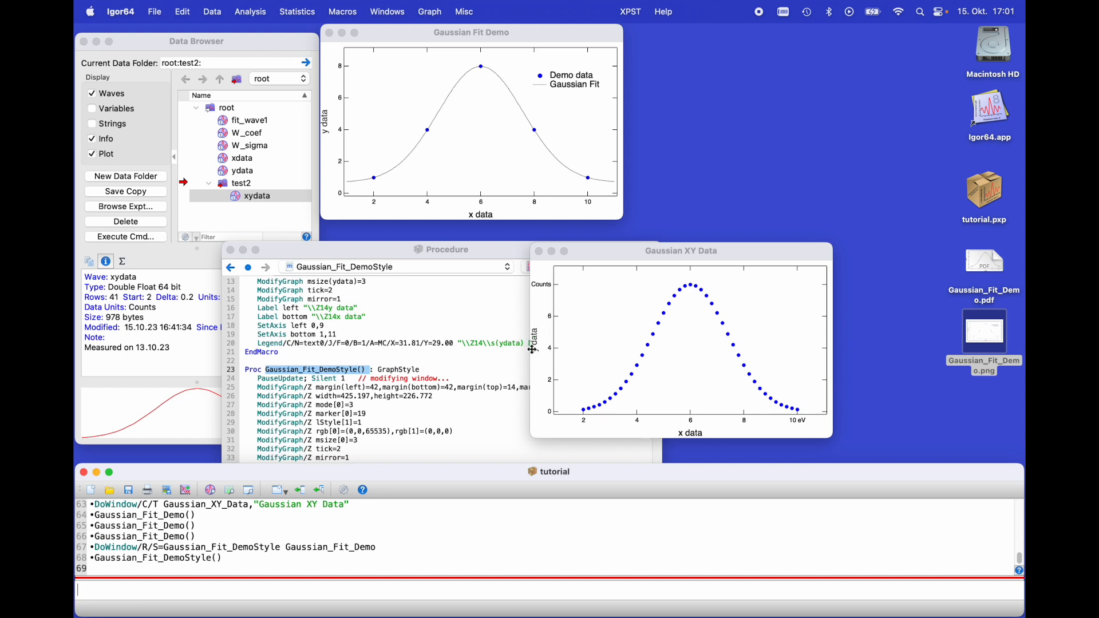
- Append (\u) to the left "y data" and bottom "x data" label texts in the Gaussian_Fit_DemoStyle macro and compile the procedures
drag(632, 255, 619, 193)
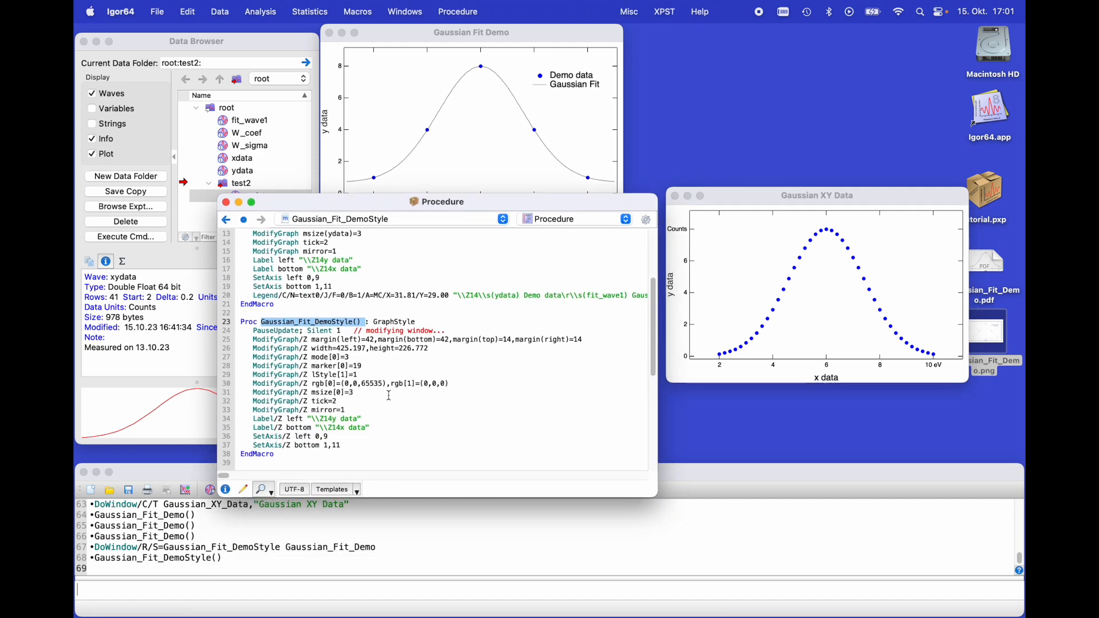
click(359, 417)
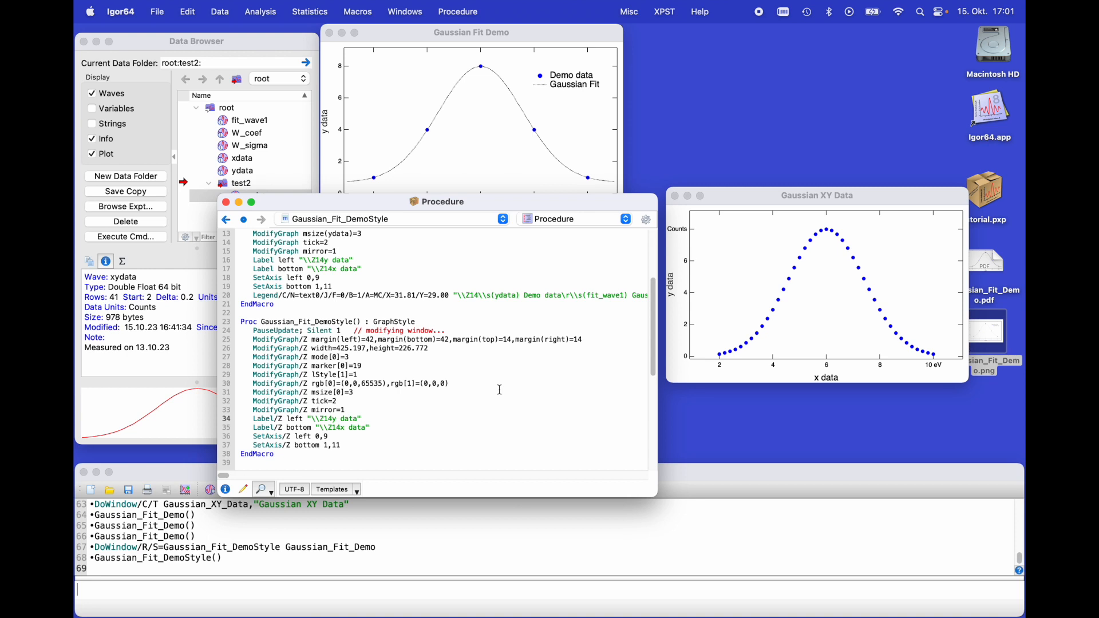
key(BackSpace)
text(\u)
key(shift+Left)
key(shift+Left)
key(shift+Left)
key(Down)
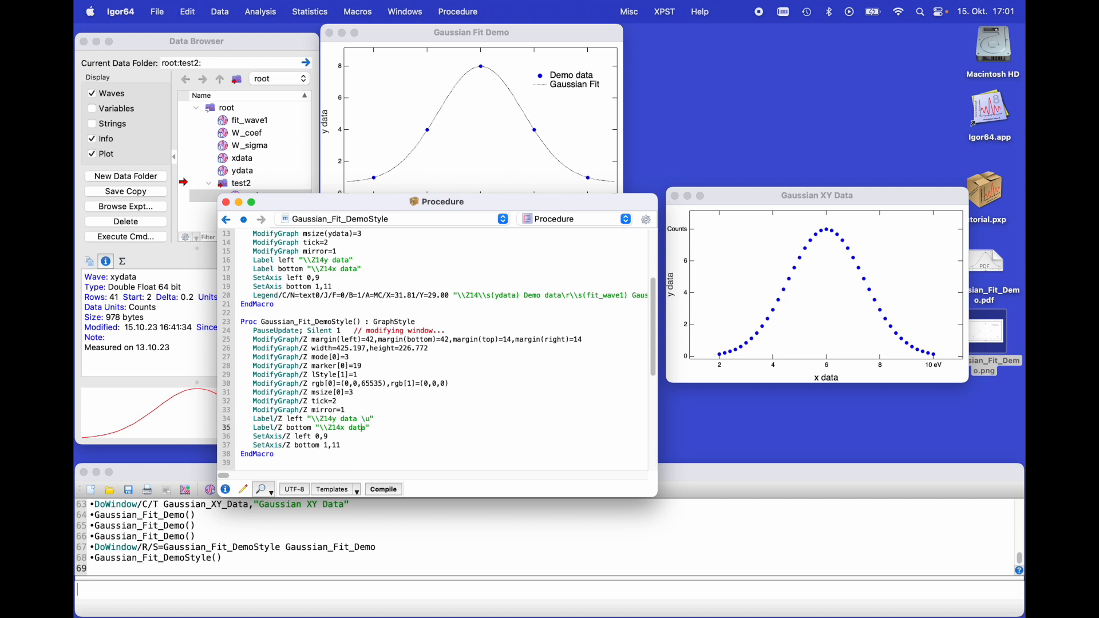
key(super+v)
text((\u))
key(Up)
text((\u))
click(382, 490)
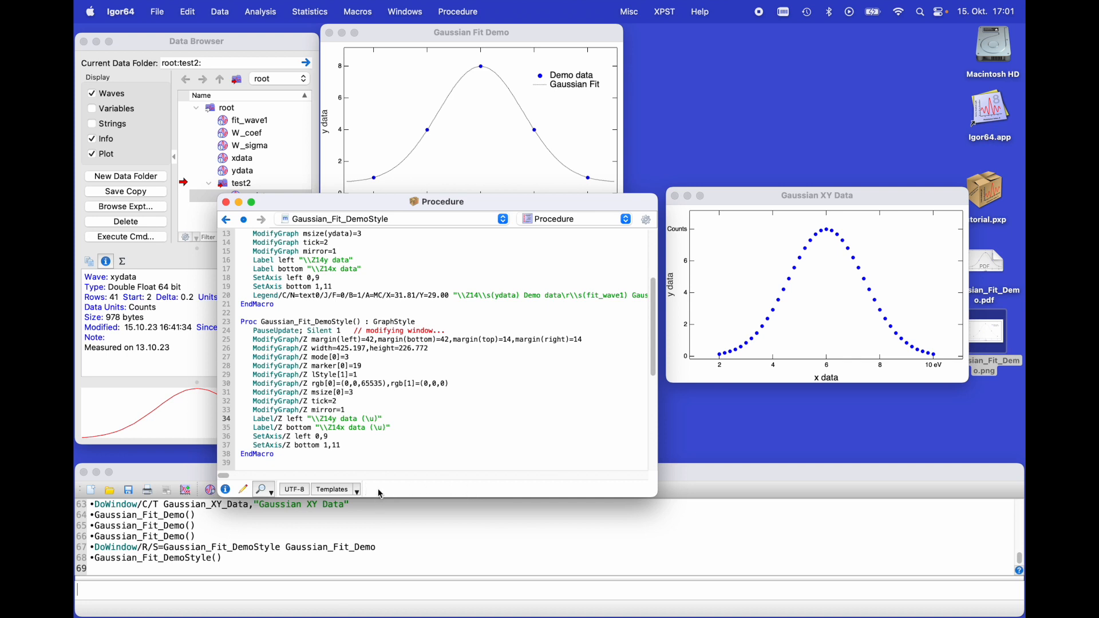
- Rerun Gaussian_Fit_DemoStyle() from the command history to apply the edited style macro to the Gaussian XY Data graph
click(377, 595)
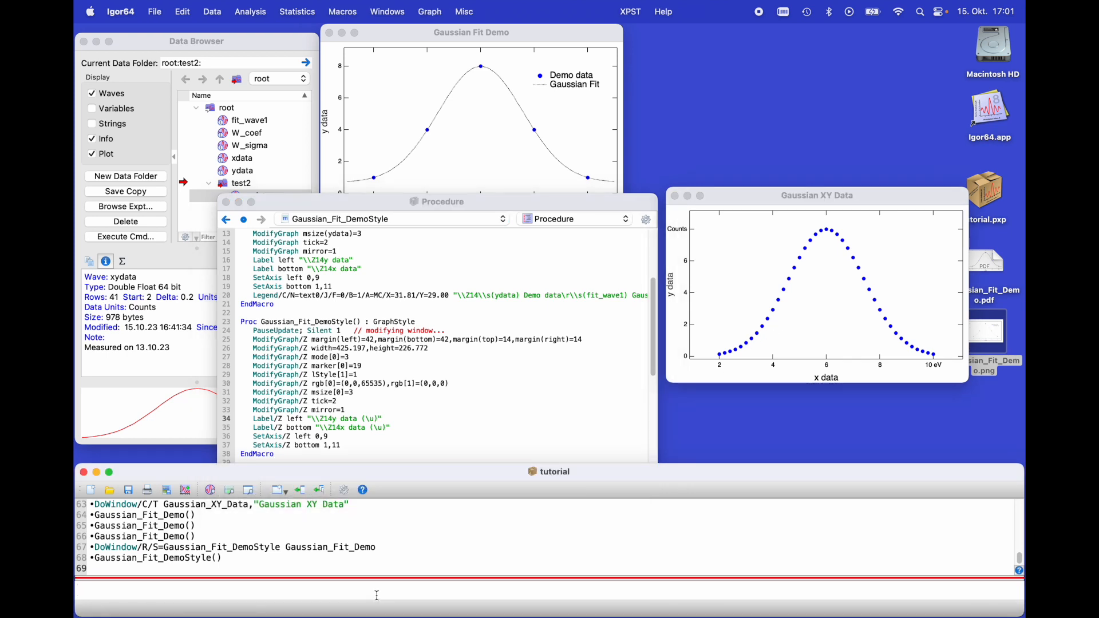
key(Up)
key(Return)
key(Return)
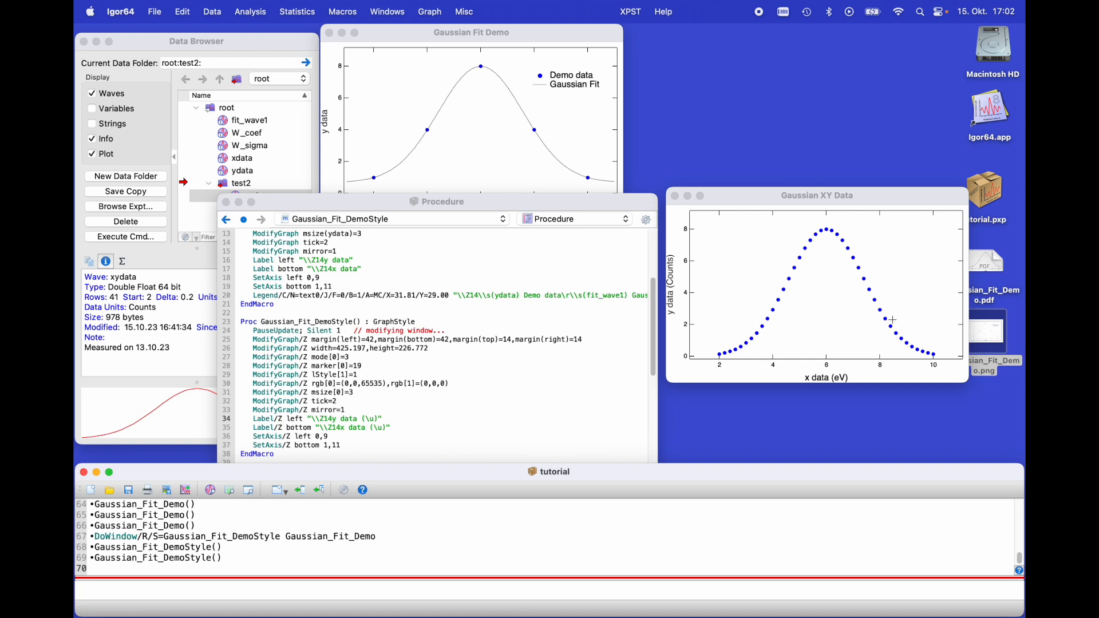
- Review the code of the Gaussian_Fit_Demo and Gaussian_Fit_DemoStyle macros in the procedure window
click(434, 321)
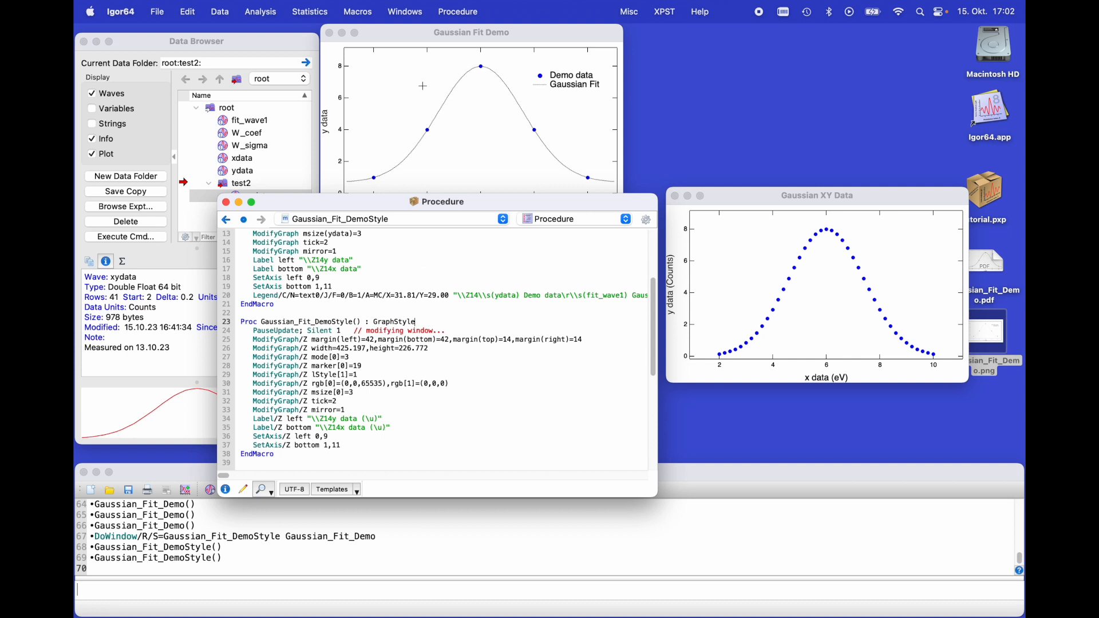
click(404, 7)
mouse_move(481, 340)
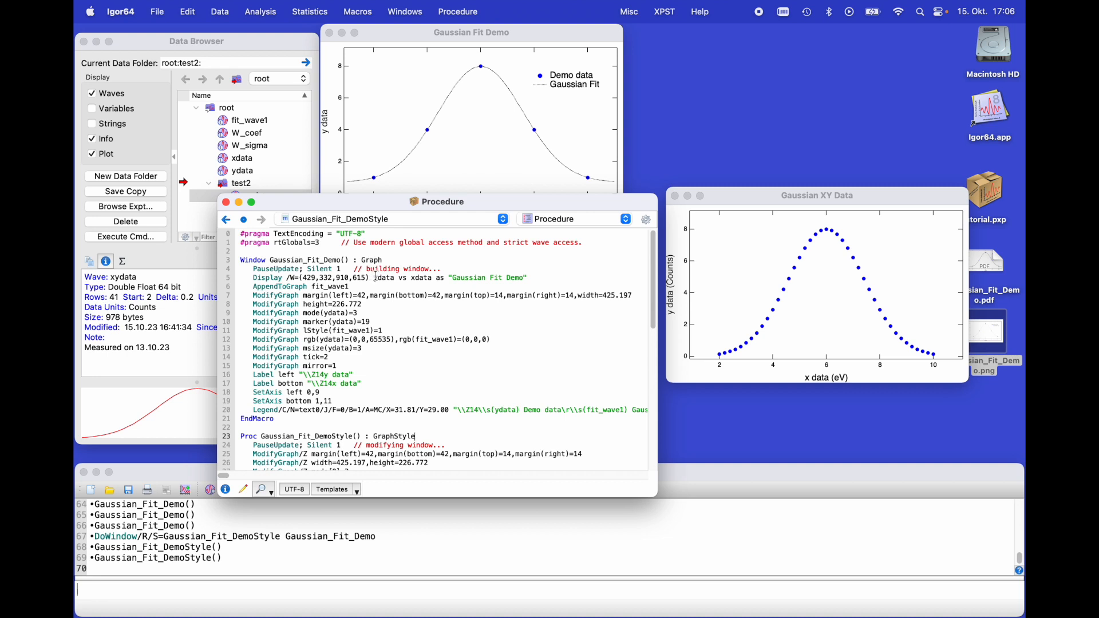
scroll(382, 301, down, 1)
scroll(383, 300, down, 6)
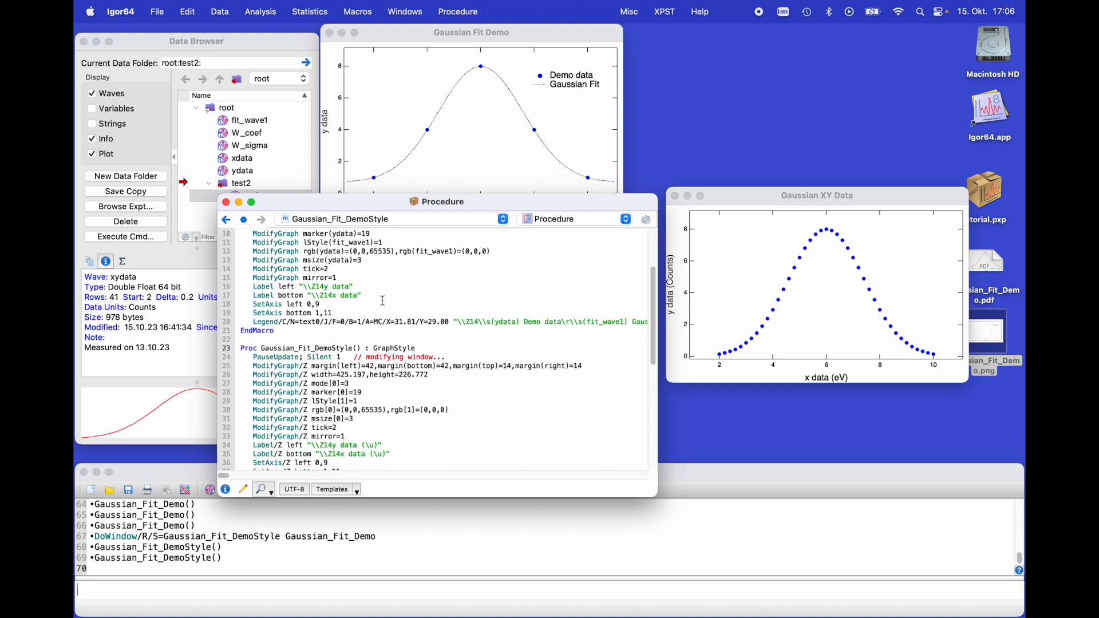
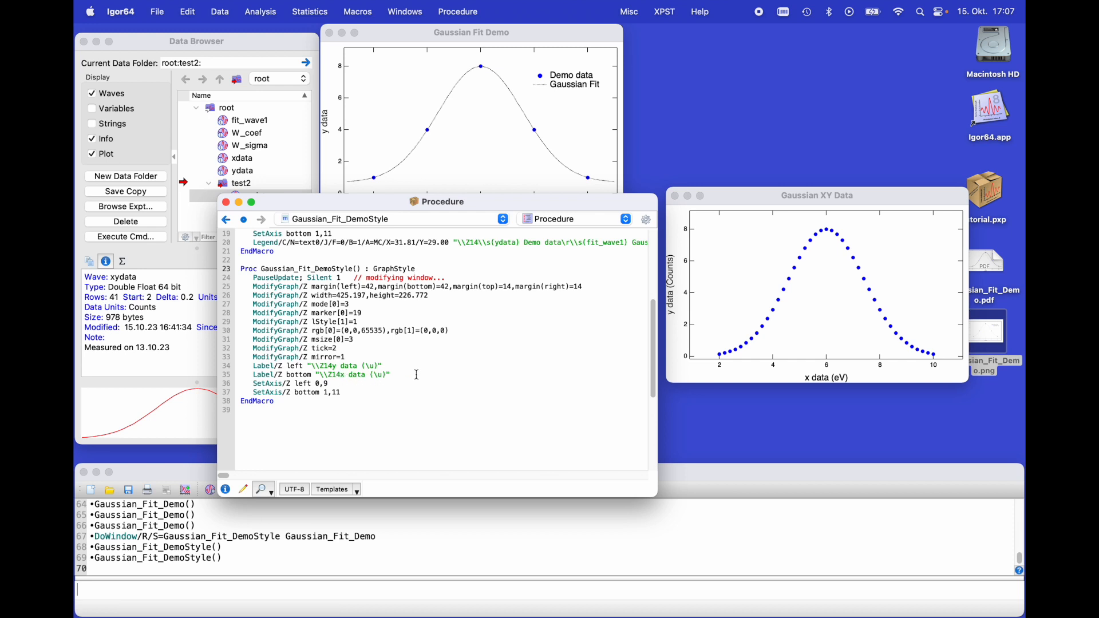
- Look through the Help Topics list in the Igor Help Browser and close the browser
click(700, 12)
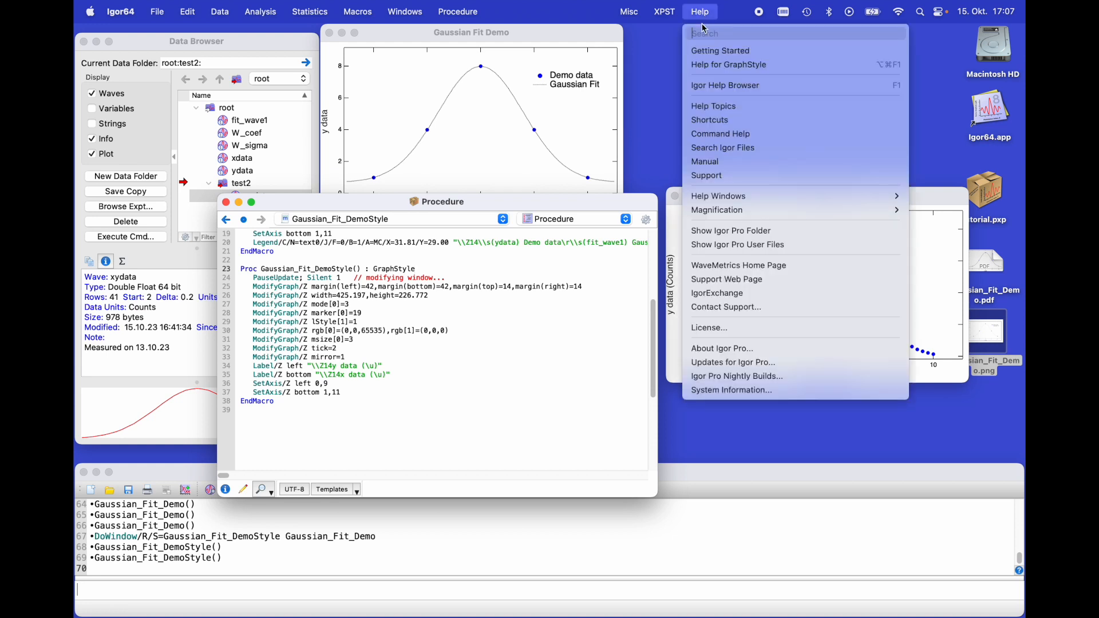
click(712, 88)
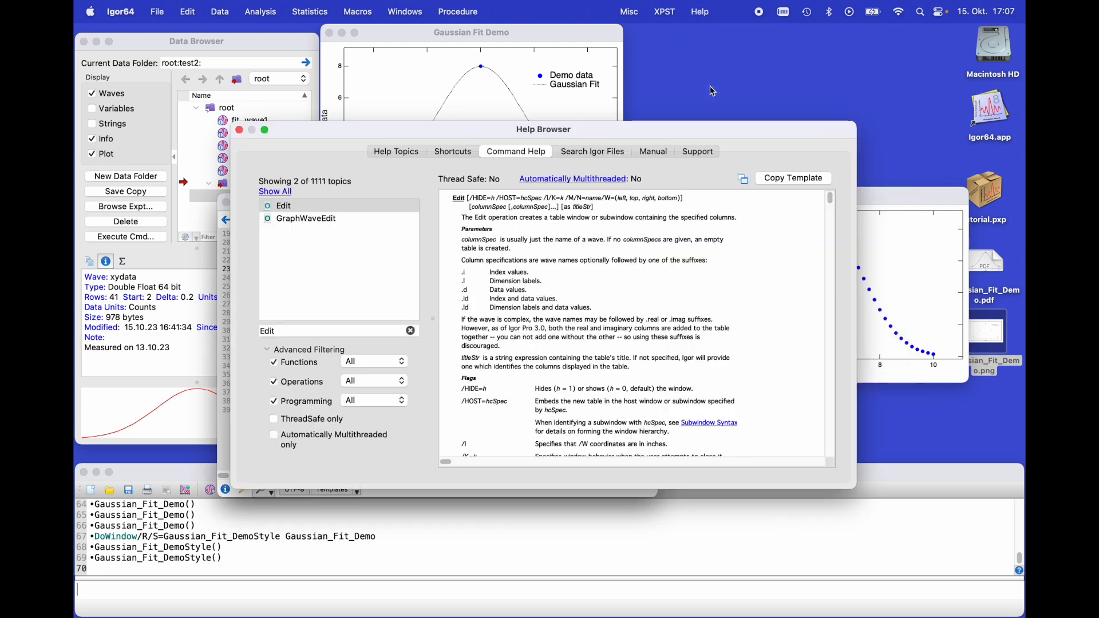
click(410, 158)
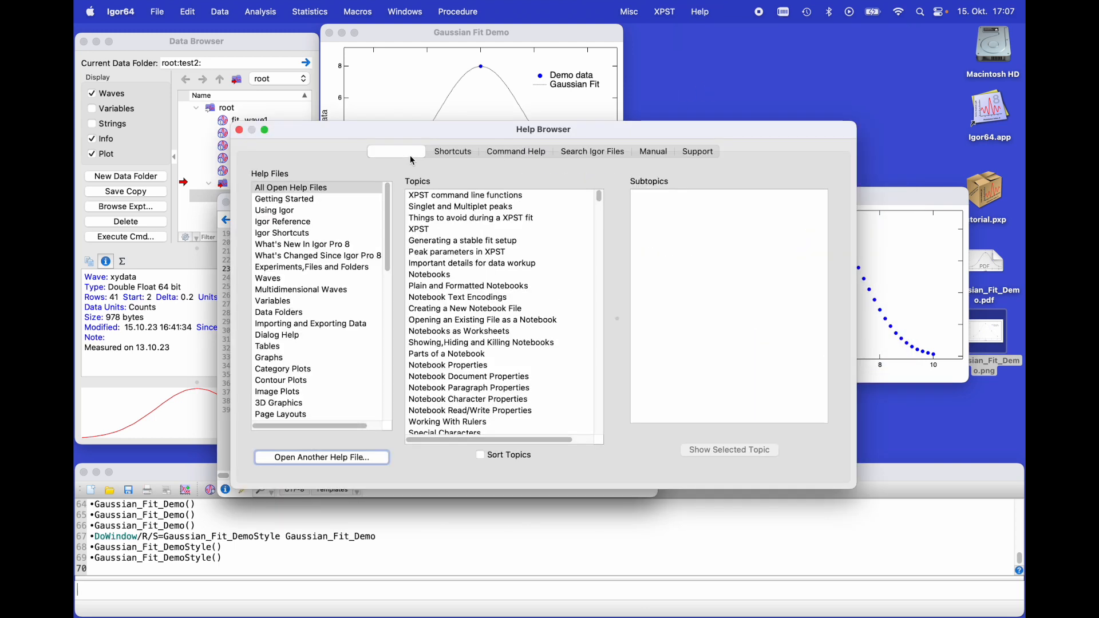
scroll(466, 236, down, 10)
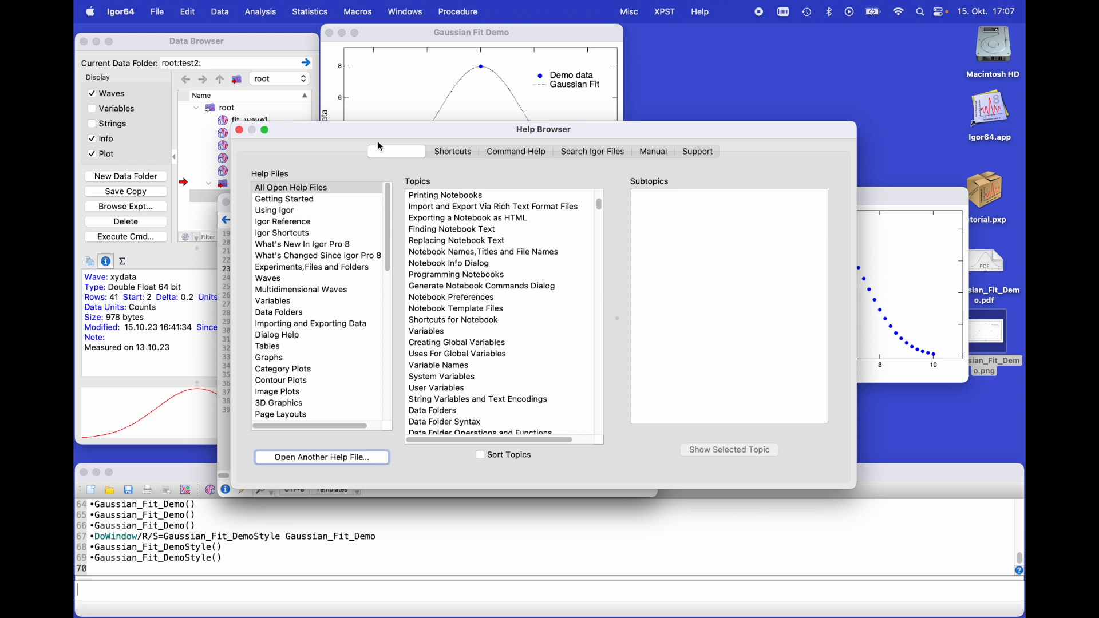
drag(323, 127, 342, 159)
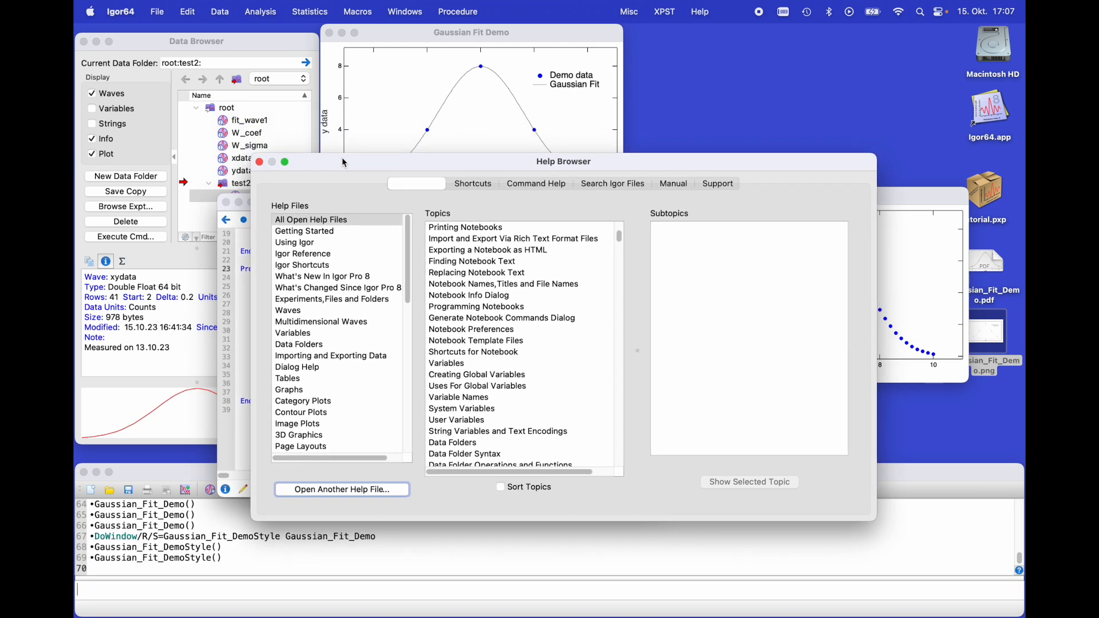
click(260, 163)
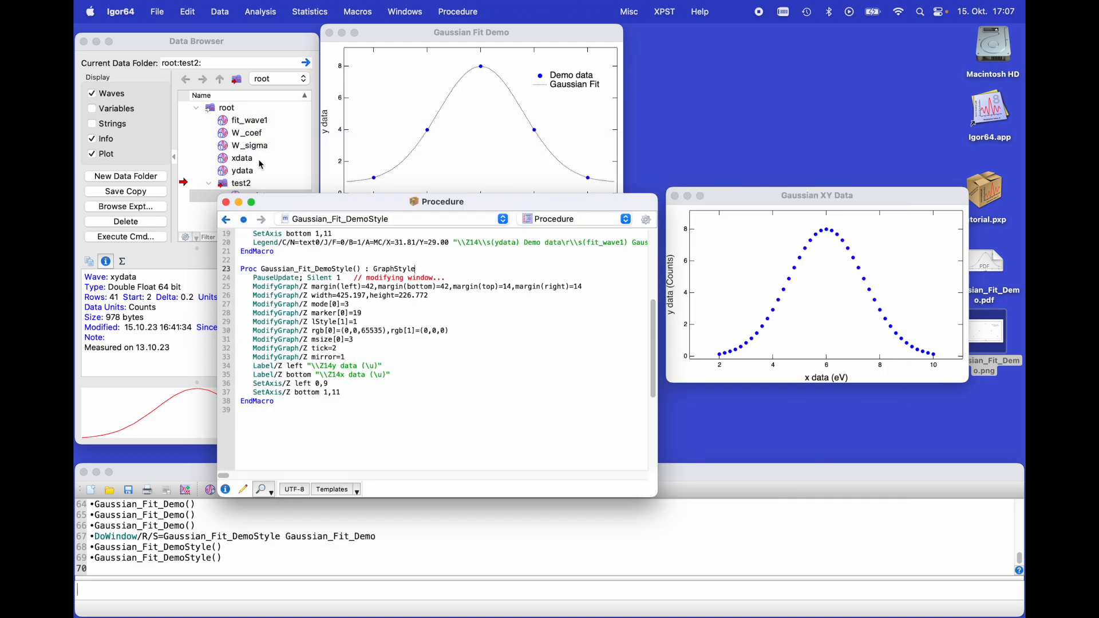
- Close the procedure window and arrange the Gaussian Fit Demo and Gaussian XY Data graphs side by side
click(372, 320)
click(225, 202)
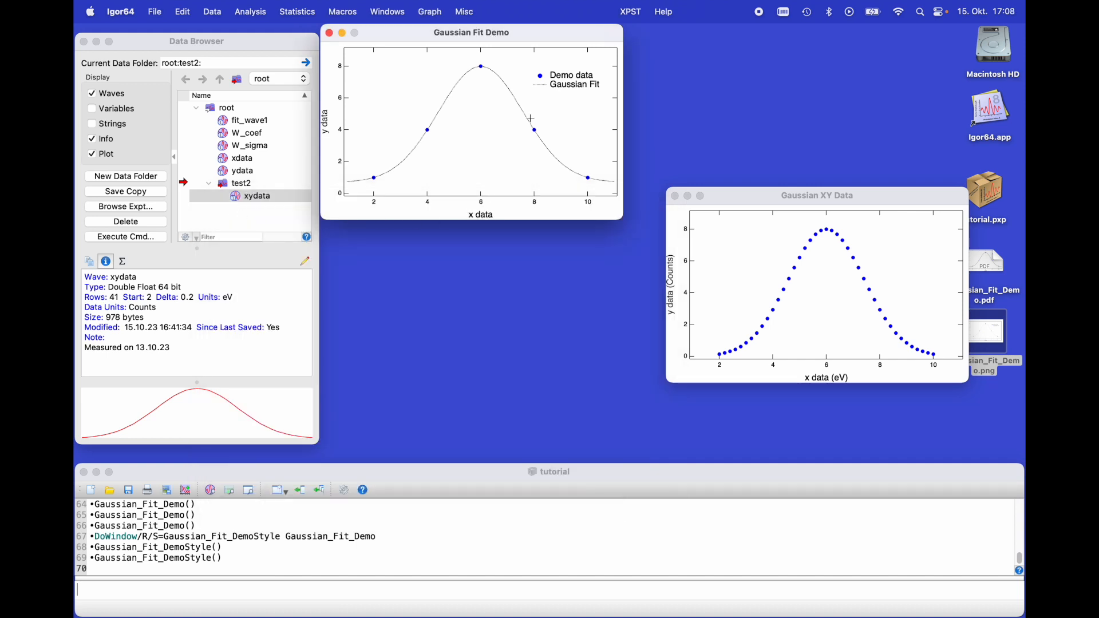
drag(527, 39, 527, 201)
drag(761, 198, 721, 198)
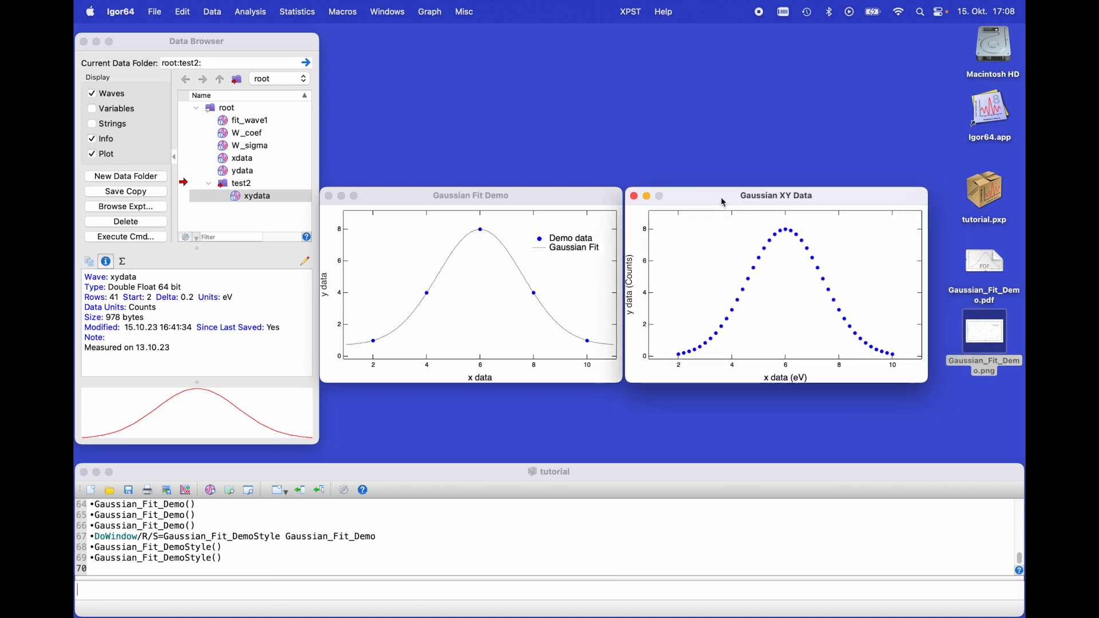